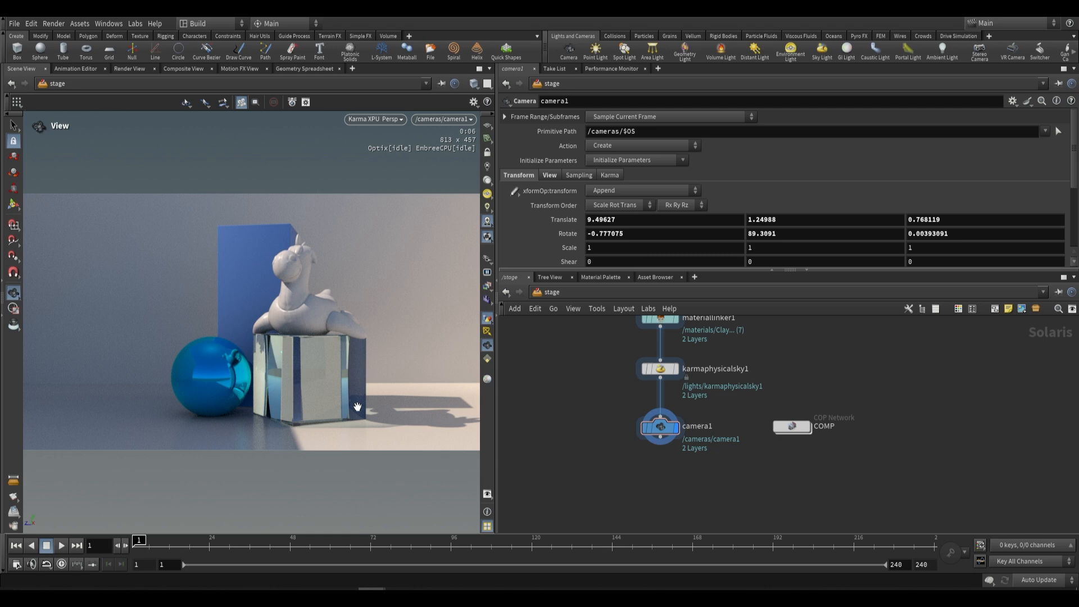
- Examine the list of render outputs available for the camera view
middle_drag(746, 462, 716, 463)
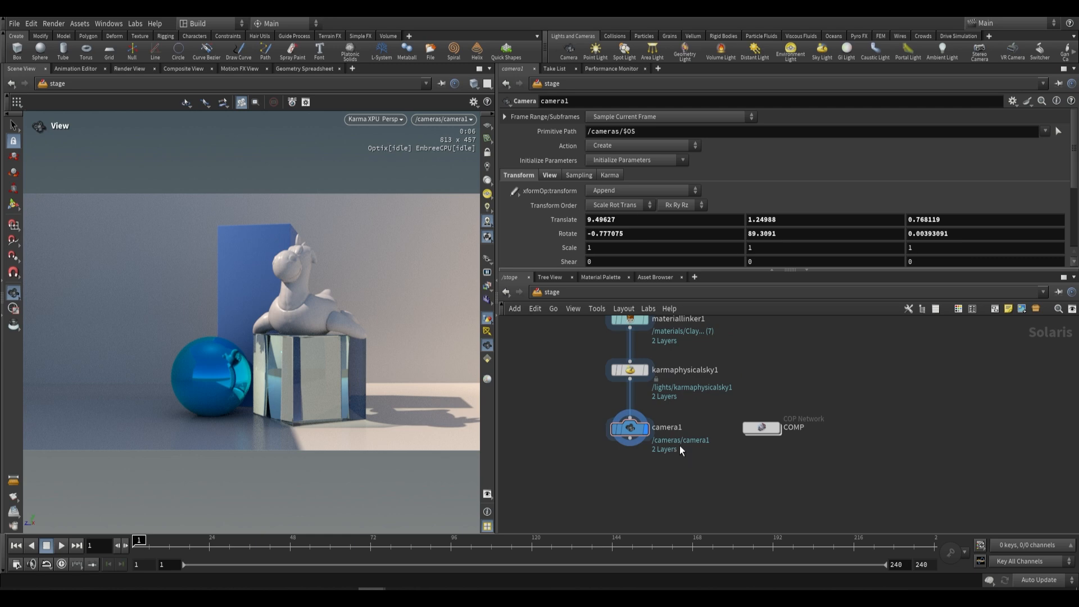
middle_drag(706, 441, 730, 451)
scroll(741, 450, down, 1)
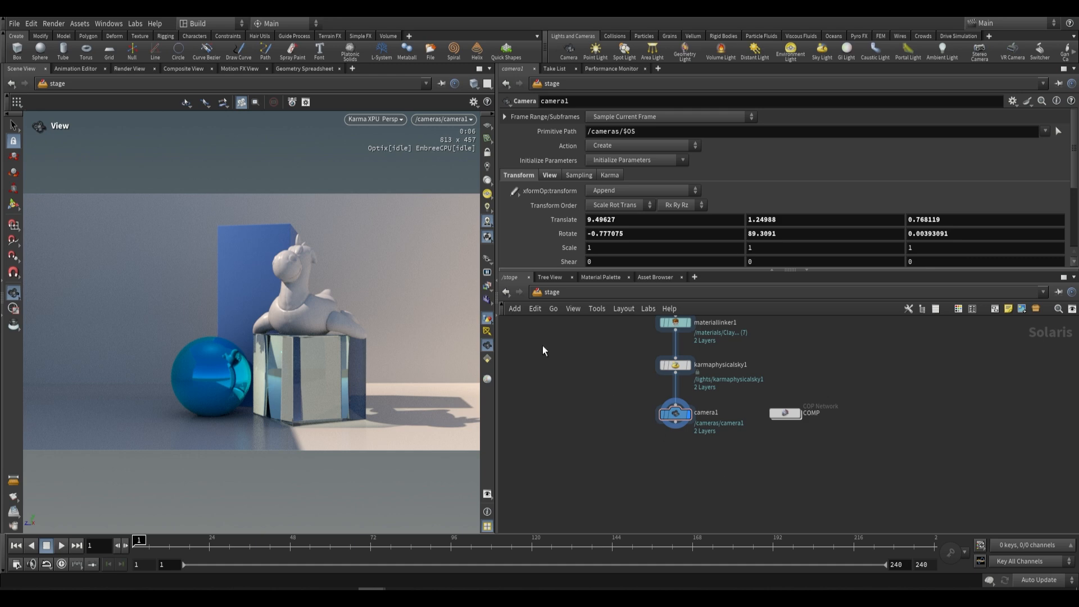
click(487, 286)
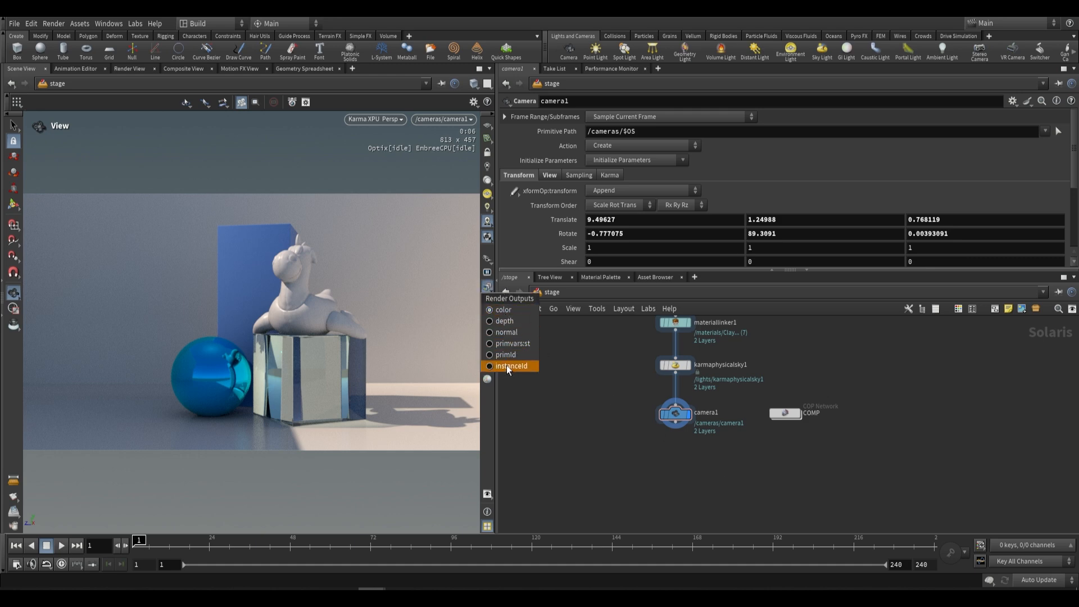
click(582, 396)
middle_drag(728, 385, 732, 450)
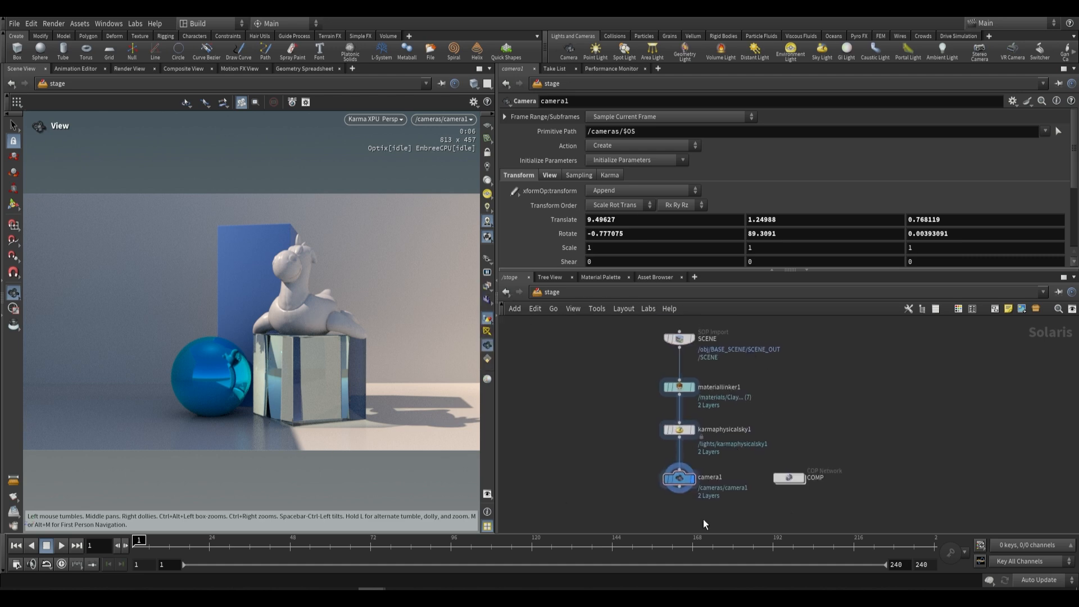
middle_drag(787, 396, 792, 372)
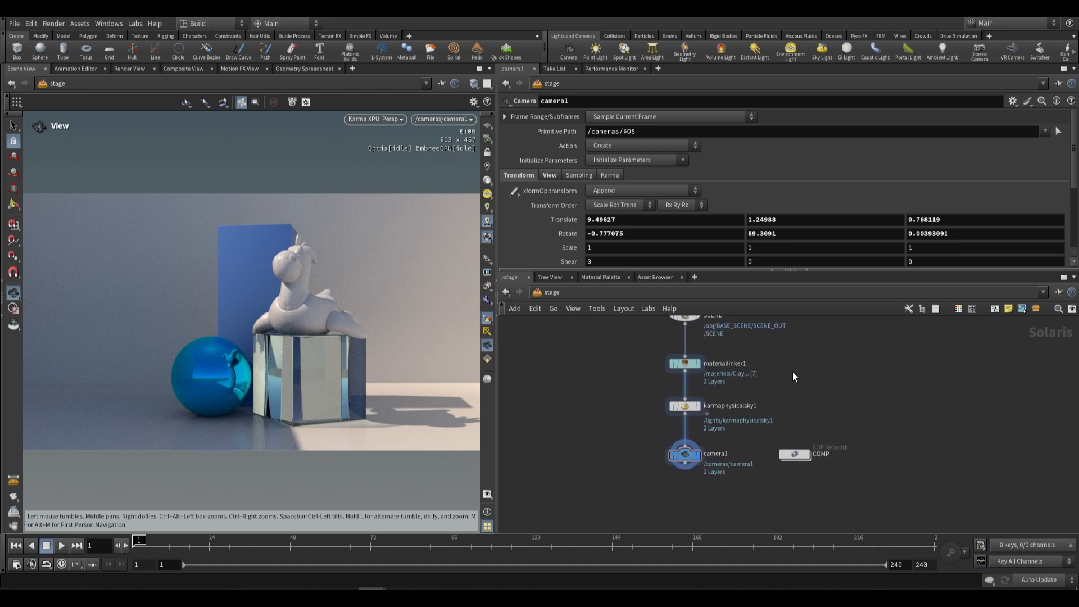
click(487, 285)
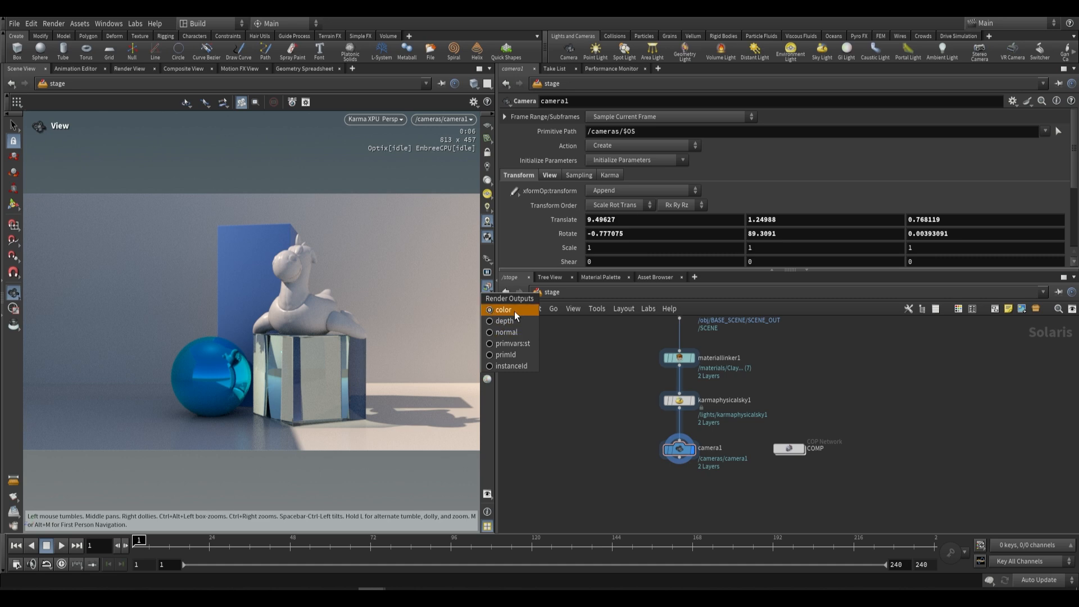
- Add an Additional Render Vars node after camera1 in the stage network
middle_drag(698, 487, 658, 436)
scroll(695, 467, up, 2)
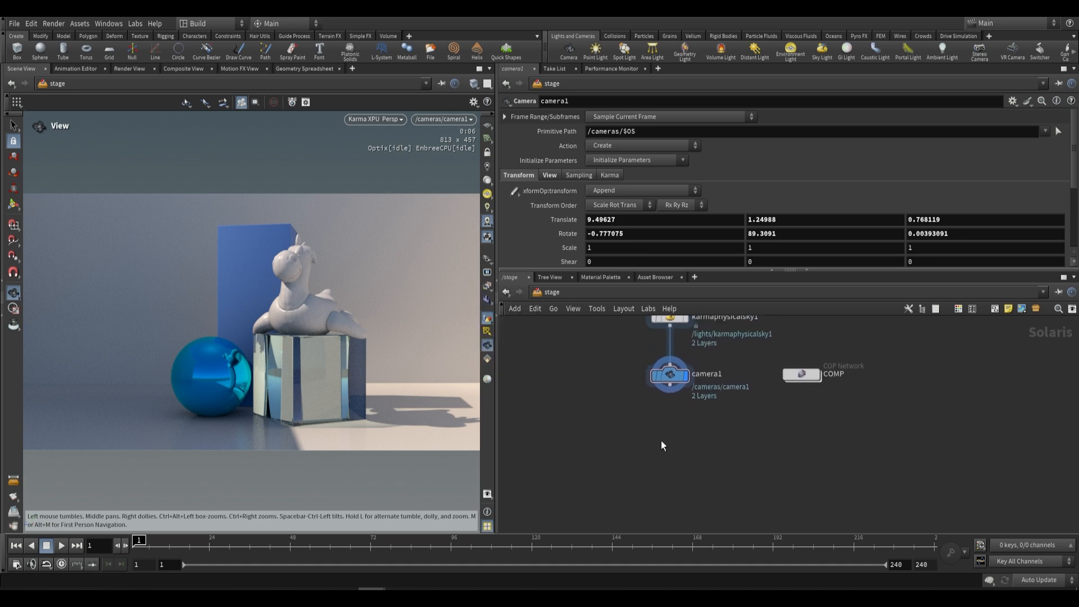
key(Tab)
text(addi)
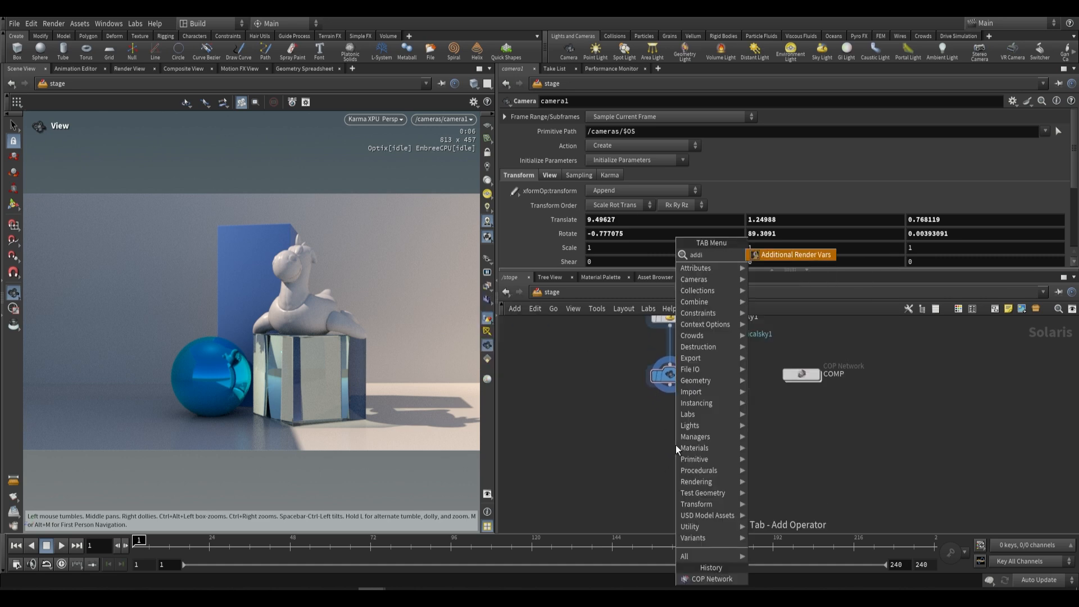
text(t)
key(Return)
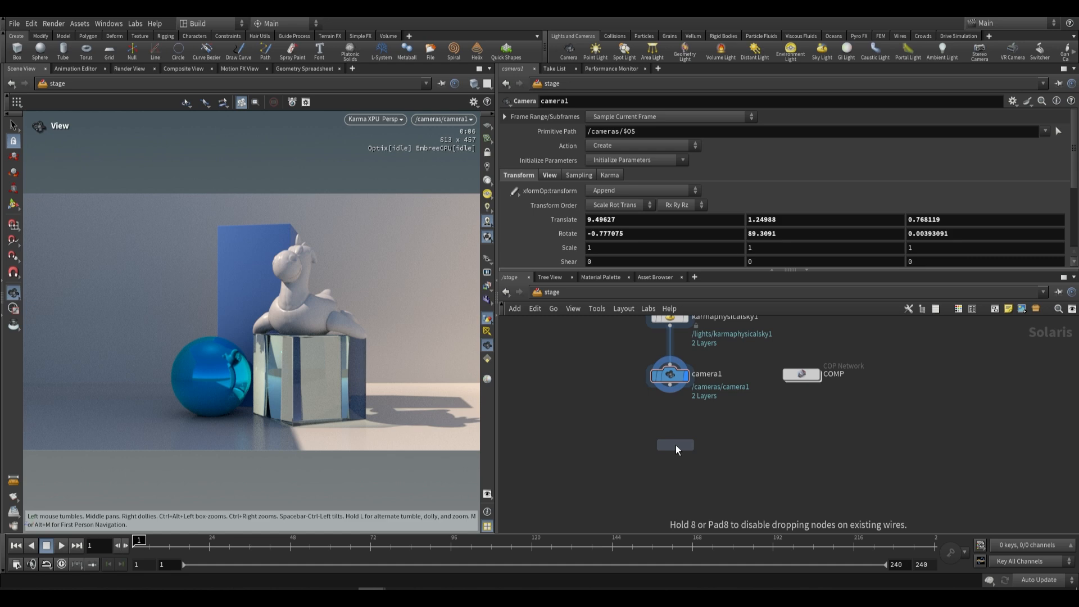
click(675, 445)
- Remove the default render var entry from the Additional Render Vars node and offset the node sideways below camera1
click(517, 147)
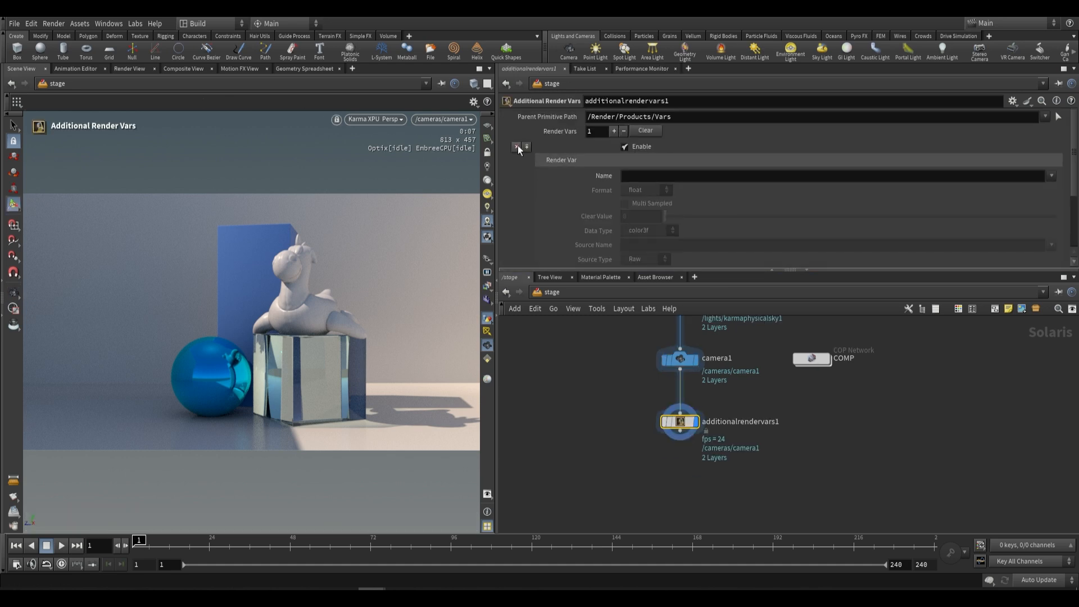
click(518, 146)
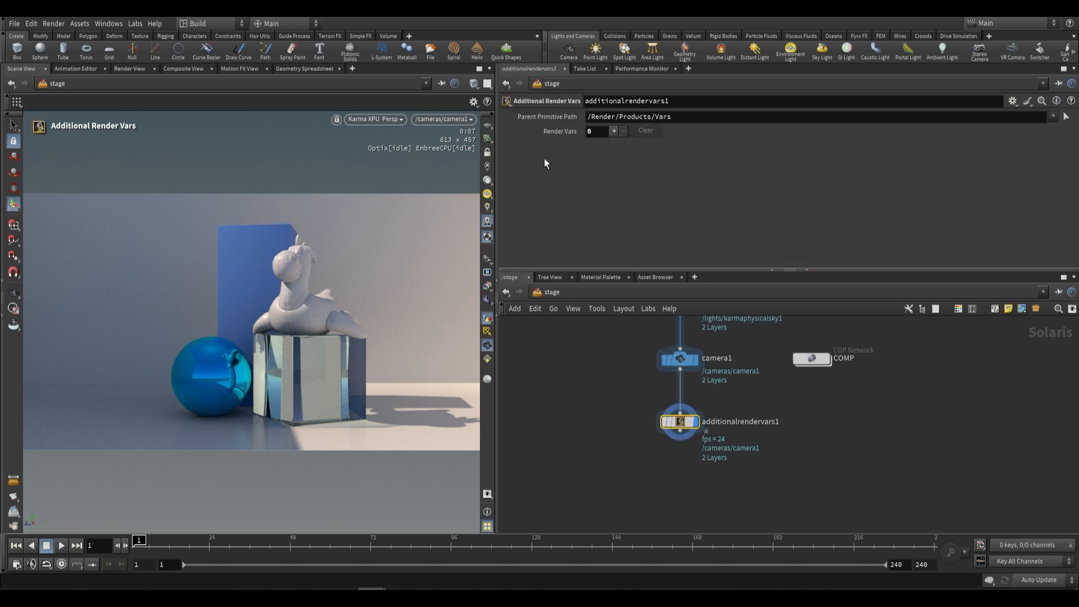
middle_drag(734, 476, 750, 462)
drag(696, 408, 712, 412)
middle_drag(662, 419, 645, 427)
drag(694, 420, 710, 417)
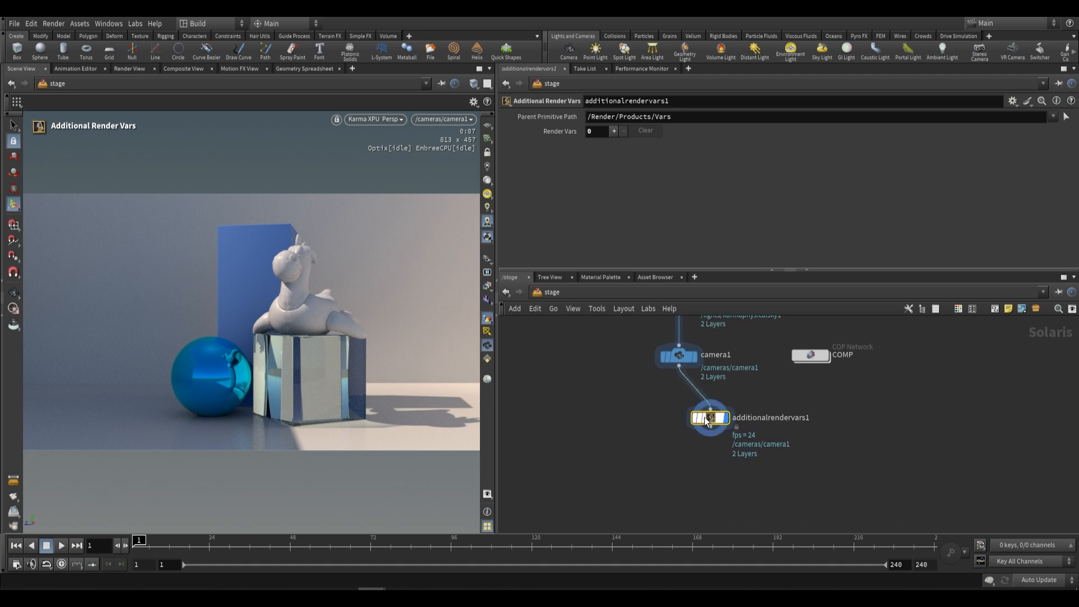
- Add a Karma node setup with render settings and USD render nodes below the camera branch
key(Tab)
text(karma)
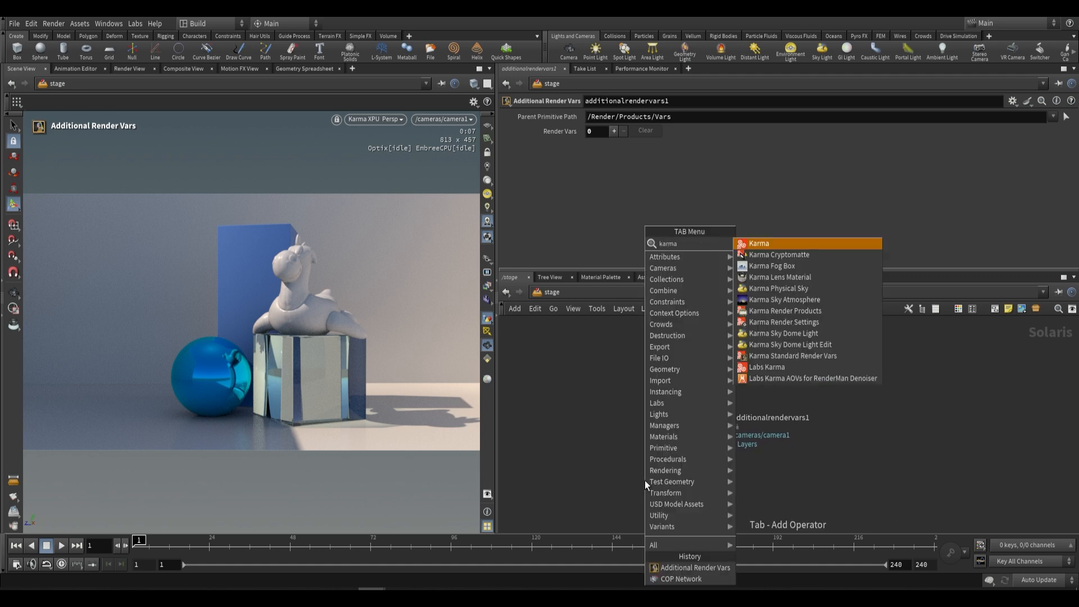
key(Return)
click(662, 477)
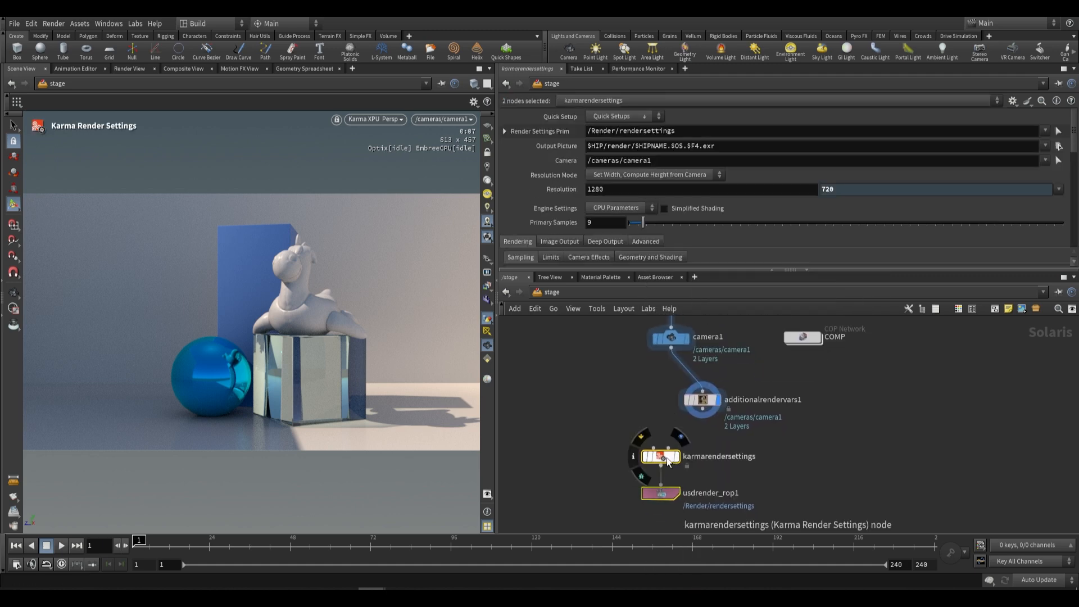
- Wire camera1 into karmarendersettings' first input and additionalrendervars1 into its second, and display the karmarendersettings node
drag(663, 363, 647, 451)
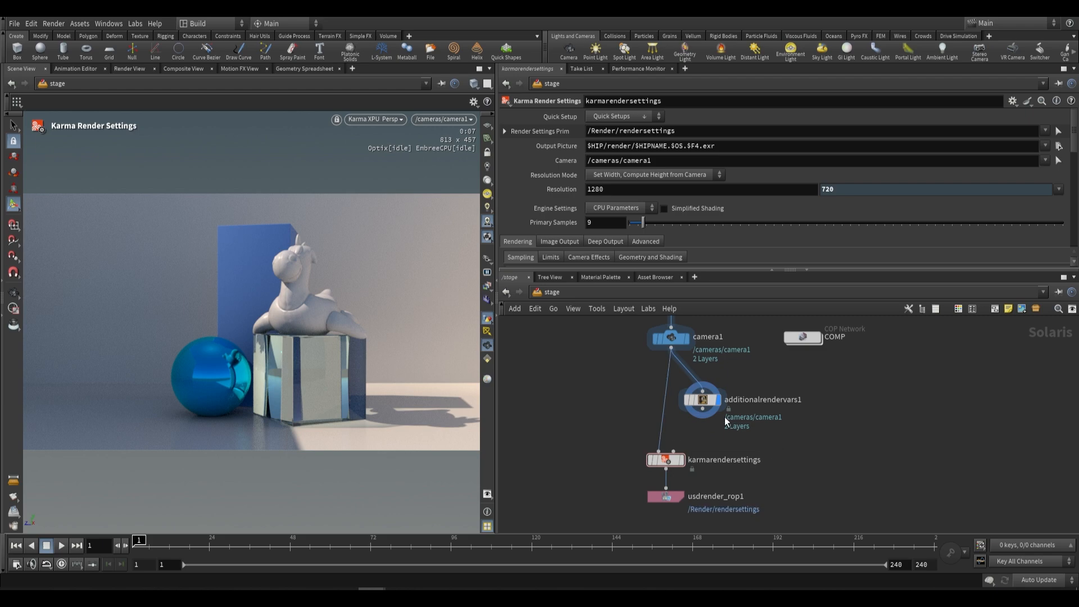
drag(702, 409, 674, 451)
drag(704, 402, 702, 408)
click(681, 460)
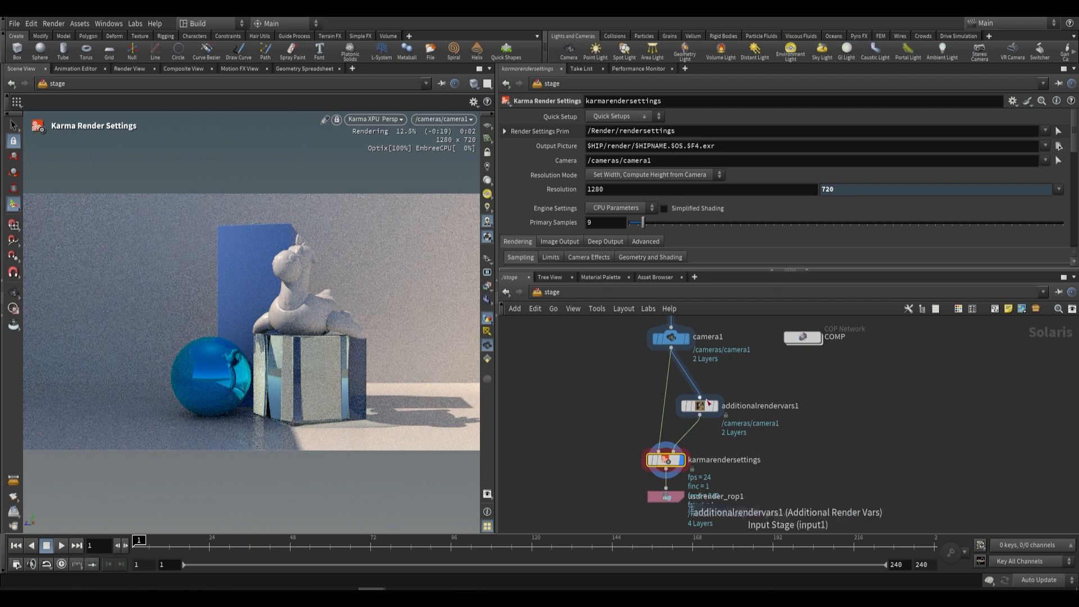
- Set the Karma engine settings to XPU Parameters and enable Import Render Vars From Second Input
click(625, 208)
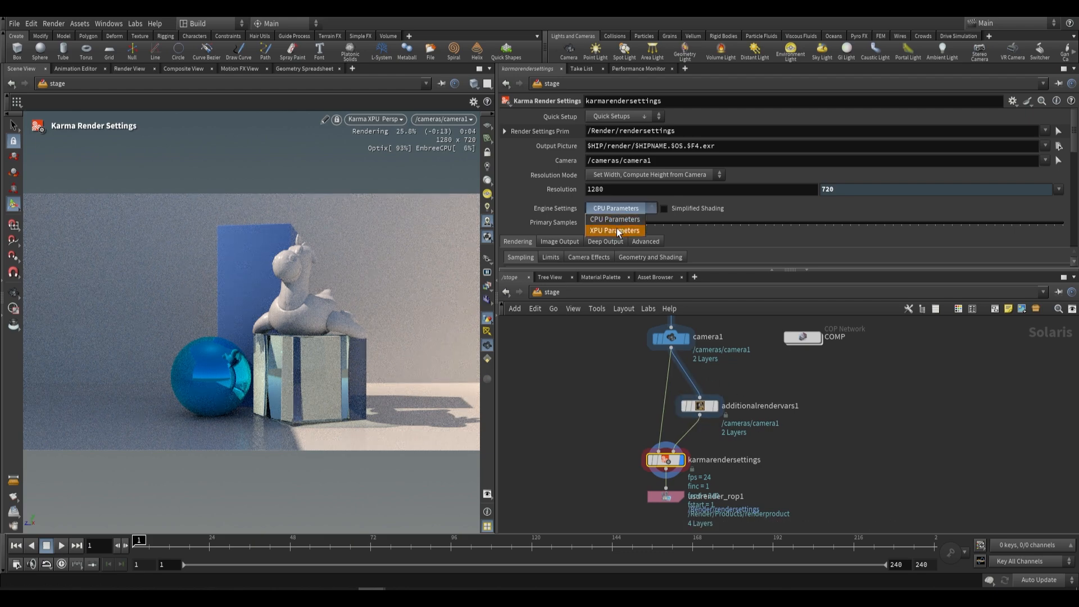
click(613, 221)
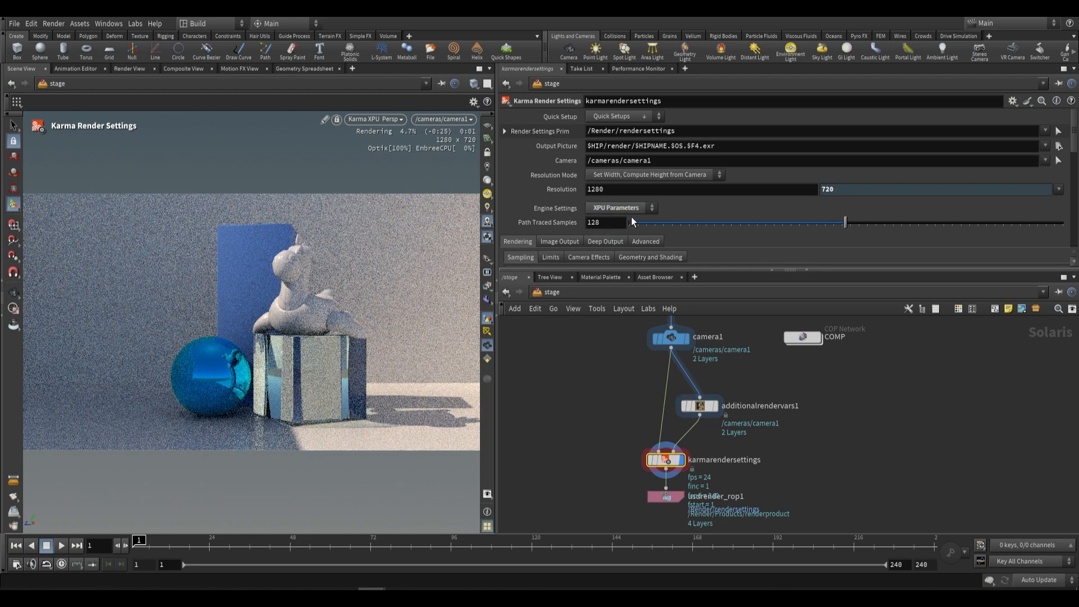
scroll(596, 219, down, 3)
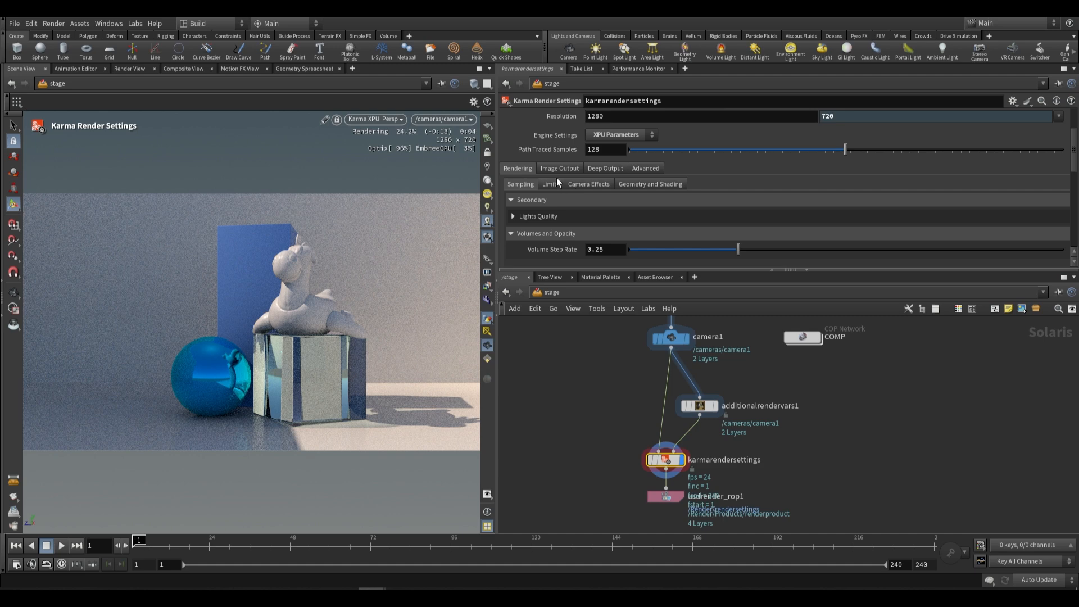
click(558, 168)
scroll(596, 173, down, 1)
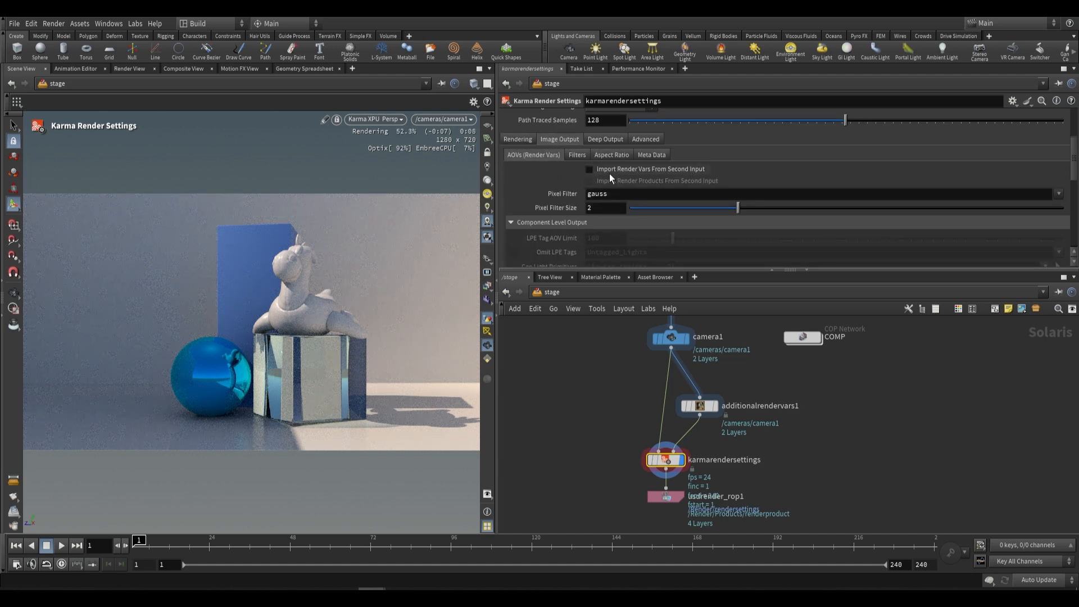
click(590, 169)
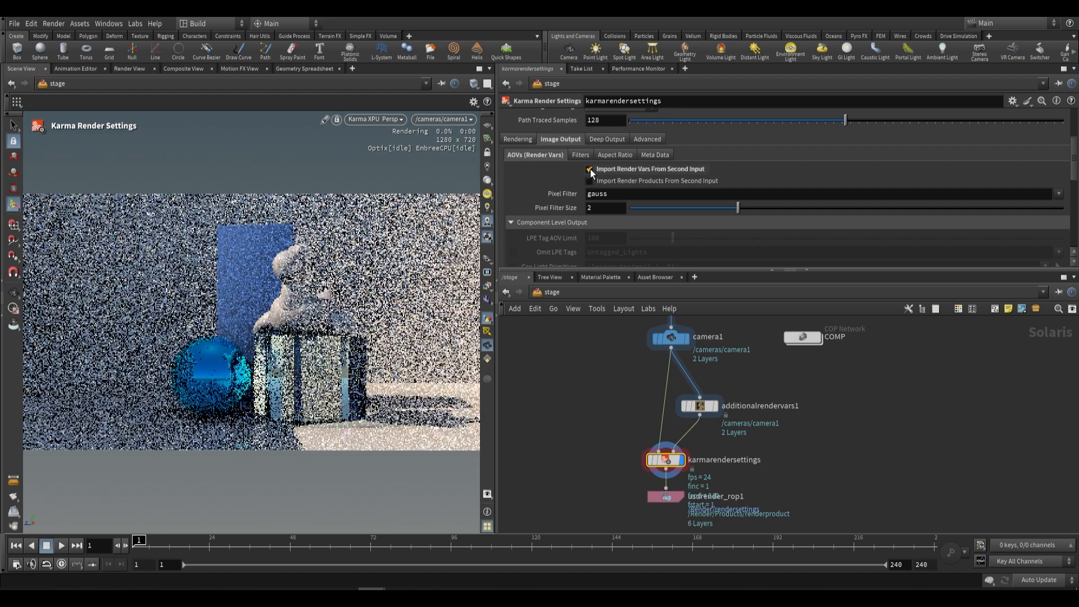
- Add a render var to additionalrendervars1 using the P (World Space) preset
click(699, 406)
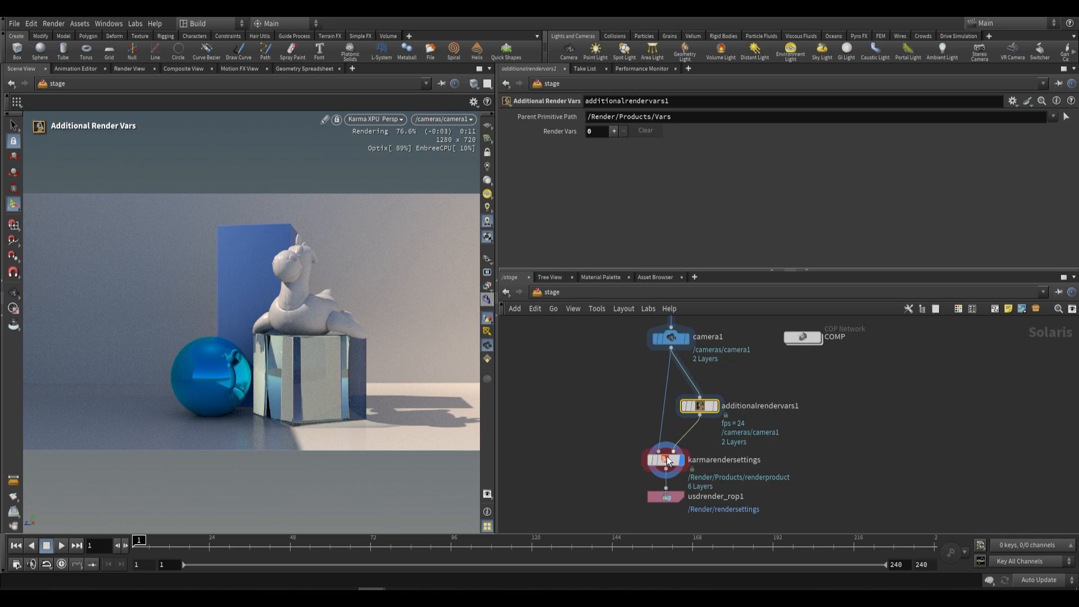
click(614, 131)
click(1051, 176)
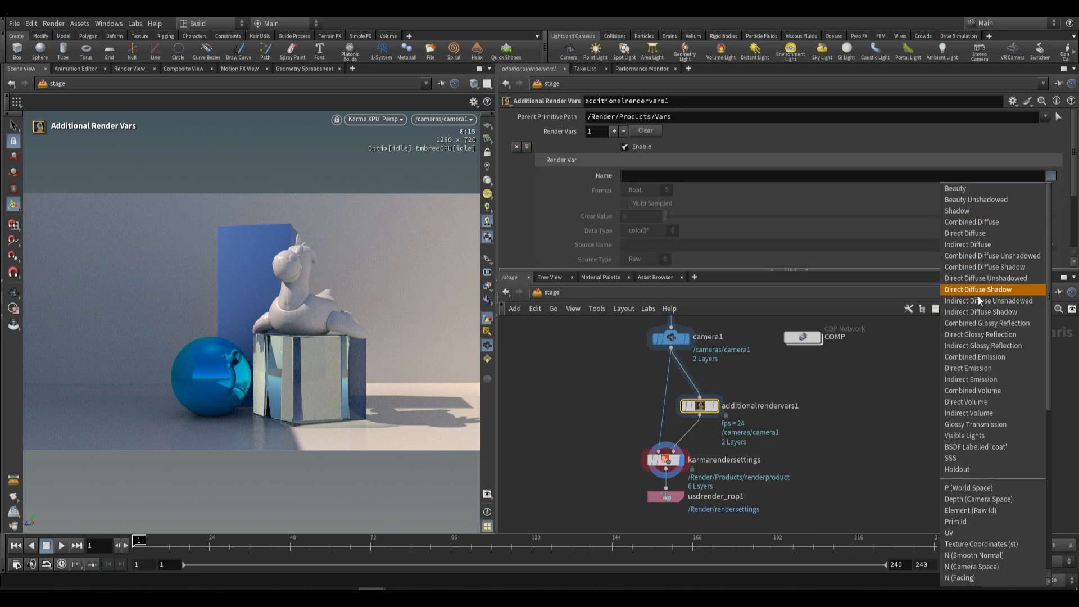
scroll(974, 359, down, 5)
click(975, 371)
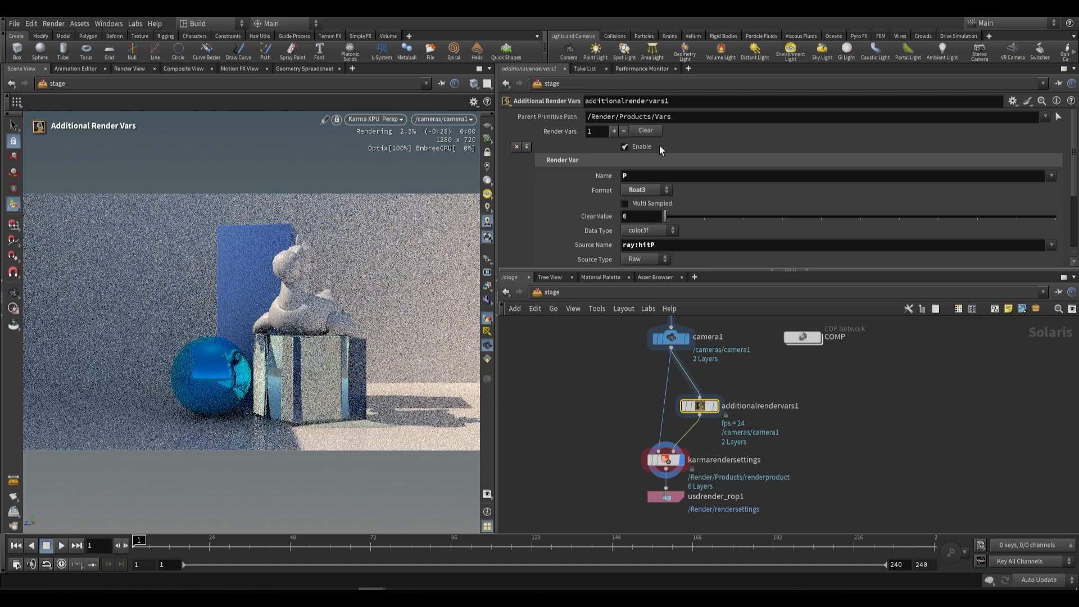
- Check the P render output in the viewport and return to the C output
click(488, 298)
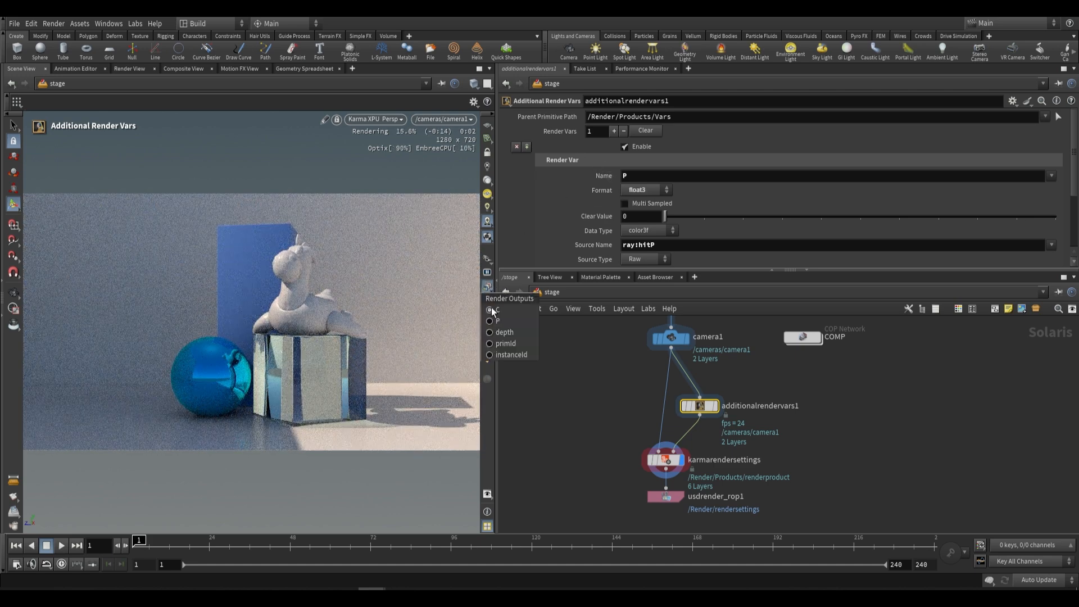
click(508, 320)
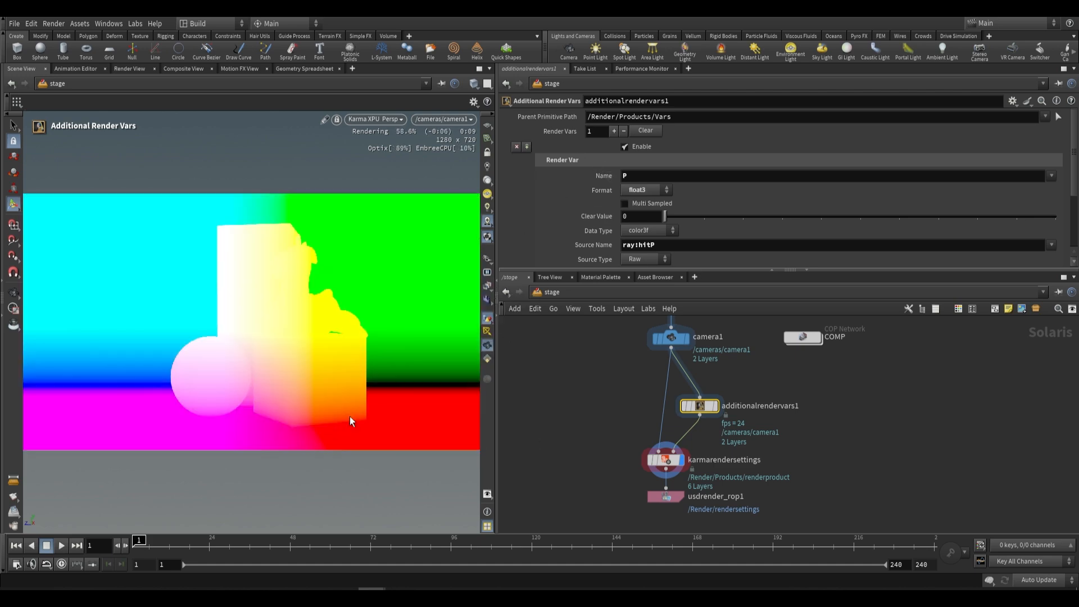
click(490, 291)
click(506, 313)
drag(715, 407, 721, 401)
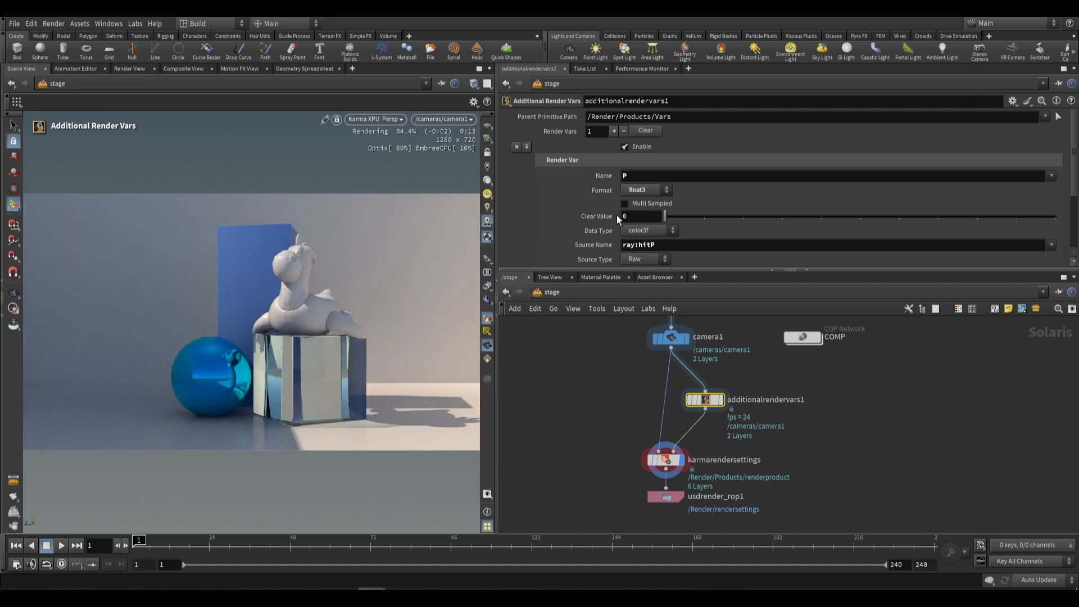
- Switch the viewport to the Houdini VK renderer and add a second render var using the N (Smooth Normal) preset
click(386, 119)
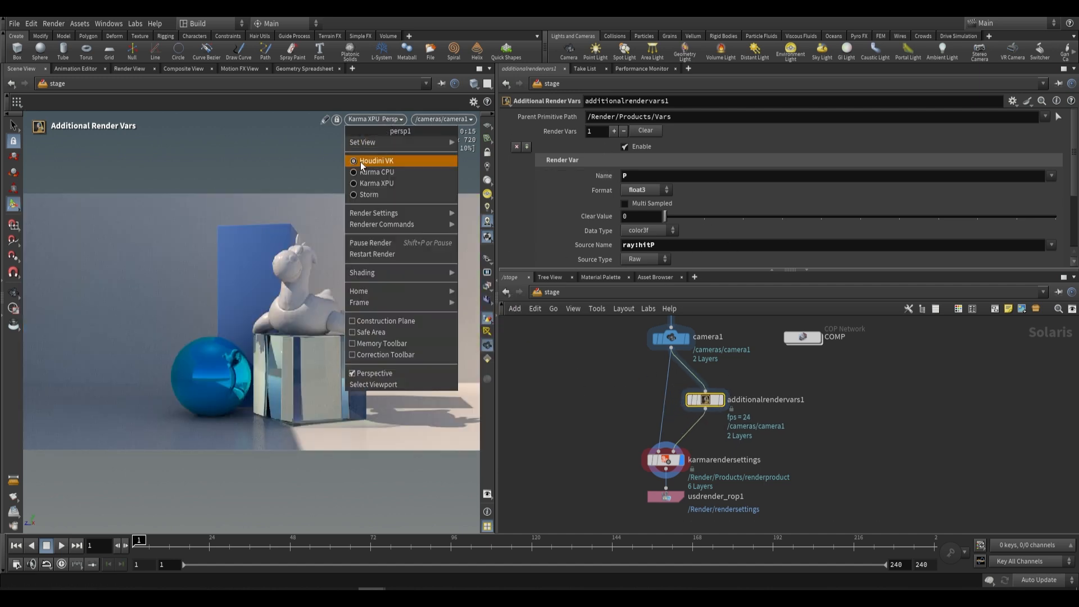
click(371, 150)
click(1051, 158)
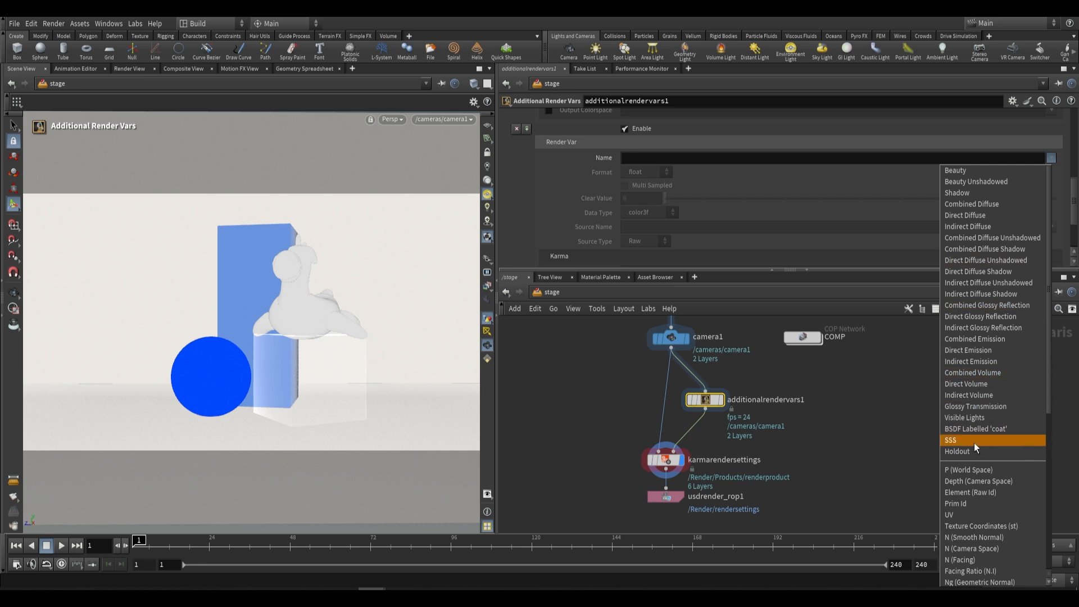
scroll(988, 460, down, 6)
scroll(965, 358, down, 1)
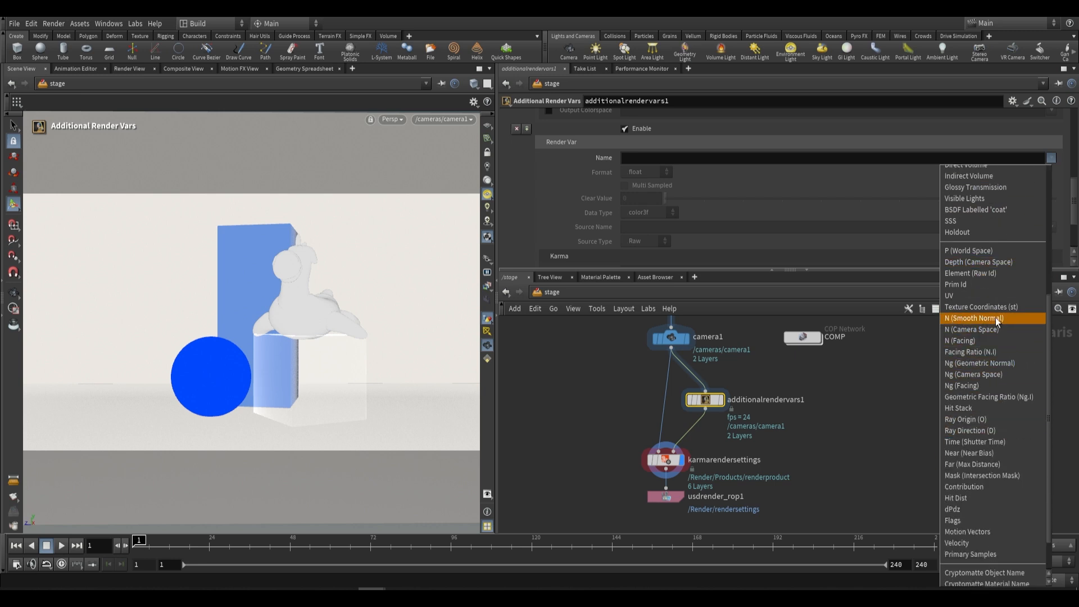
click(979, 321)
- Switch the viewport renderer to Karma XPU and check the P and N outputs before returning to C
click(392, 119)
click(413, 185)
click(487, 286)
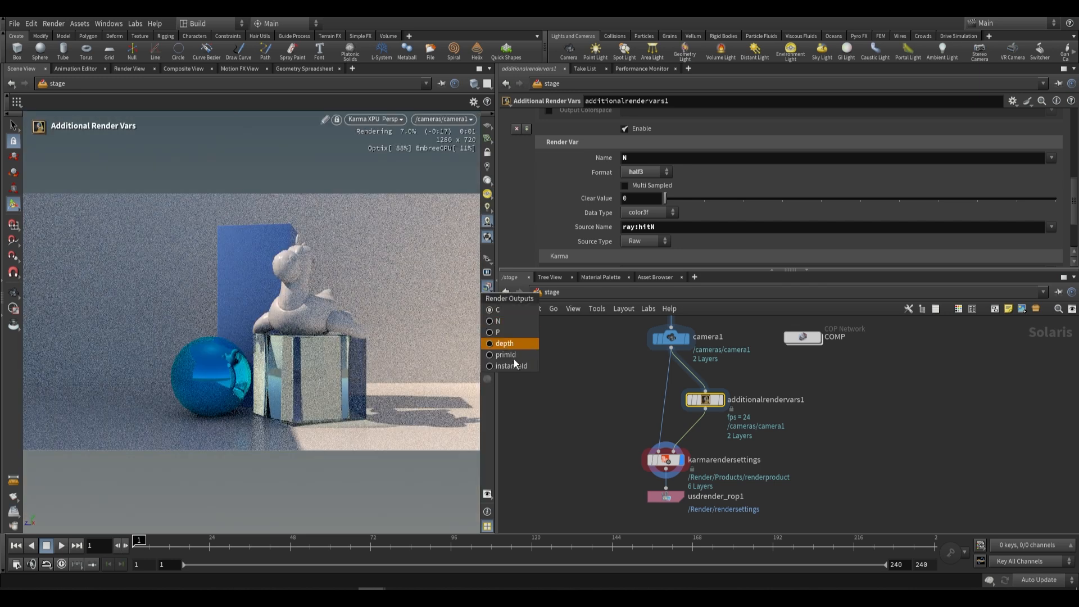
click(498, 320)
click(499, 332)
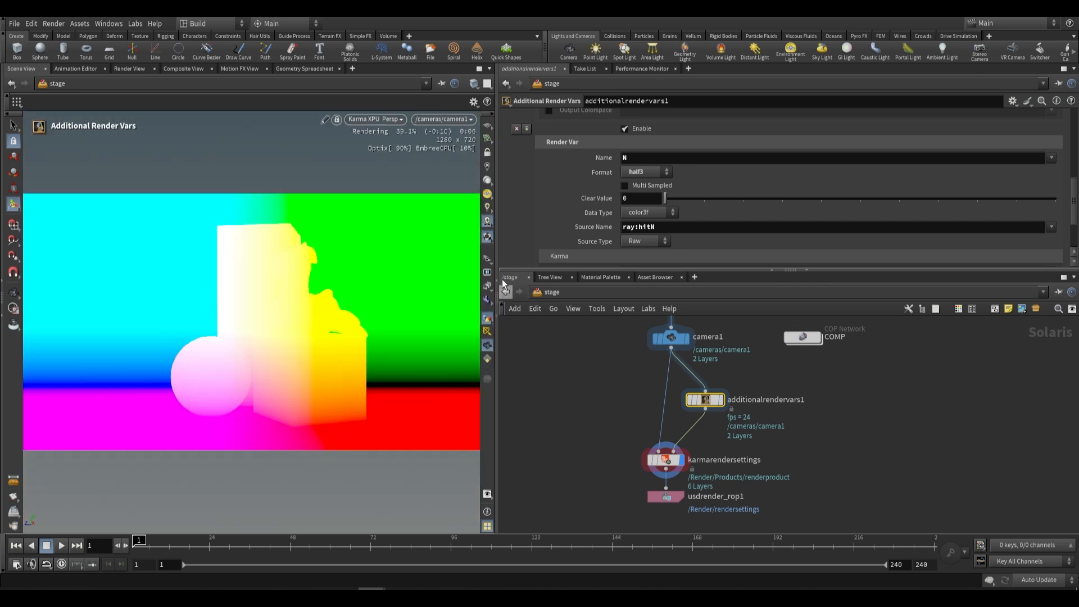
click(487, 286)
click(498, 319)
click(487, 286)
click(498, 298)
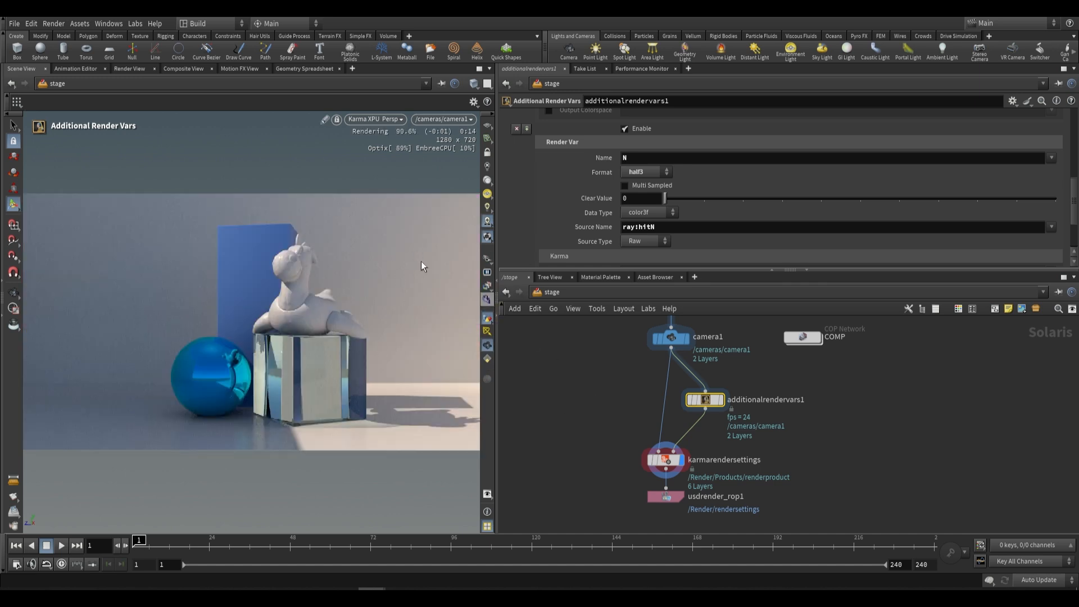
- Open the COMP network and select the slapcompimport1 node to show its AOV settings
double_click(801, 337)
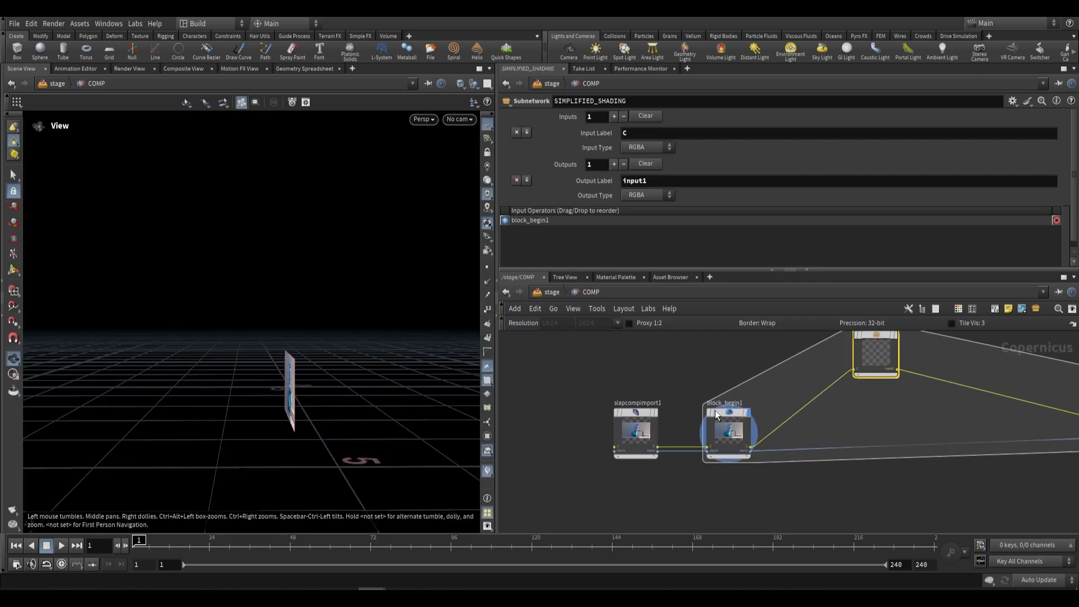
click(636, 433)
scroll(681, 438, up, 3)
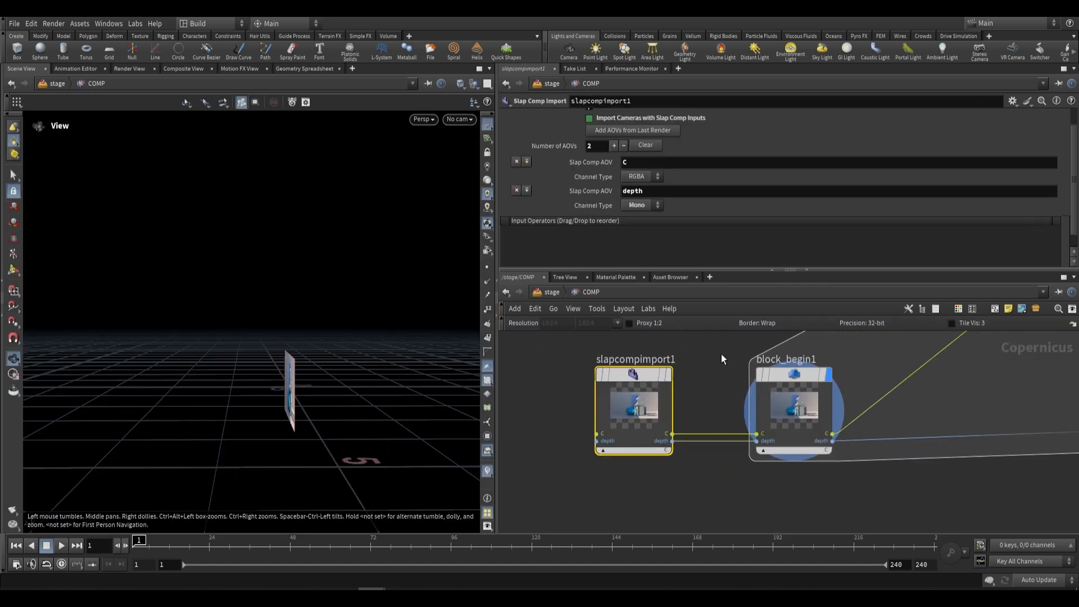
- Add the AOVs from the last render to the slapcompimport1 node
click(633, 132)
scroll(758, 438, up, 2)
middle_drag(729, 486, 648, 487)
scroll(649, 488, down, 1)
scroll(639, 447, down, 2)
scroll(720, 453, up, 3)
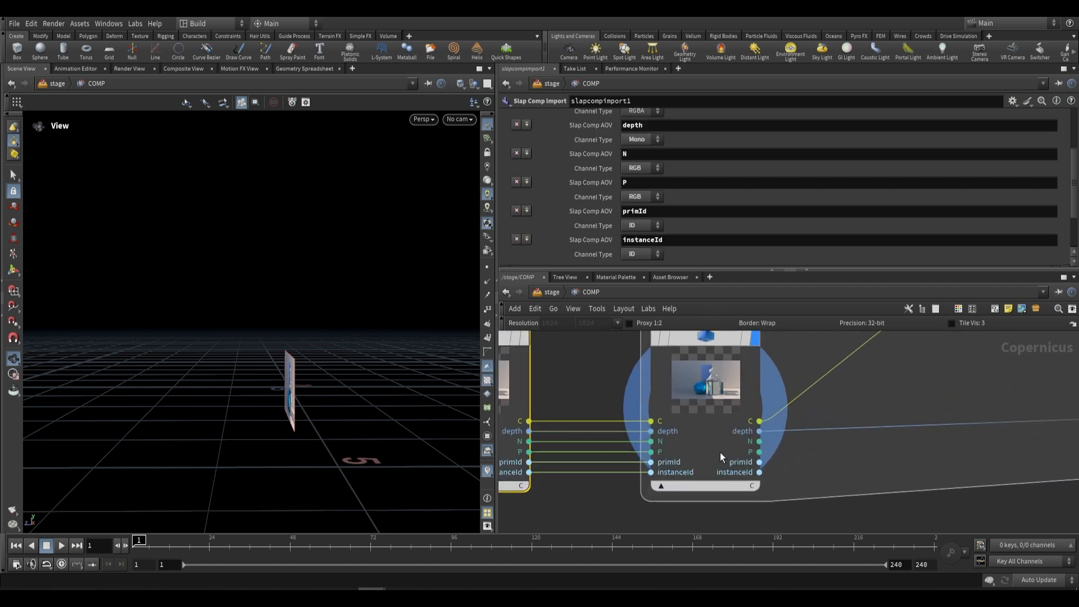
scroll(643, 451, down, 2)
middle_drag(867, 455, 790, 450)
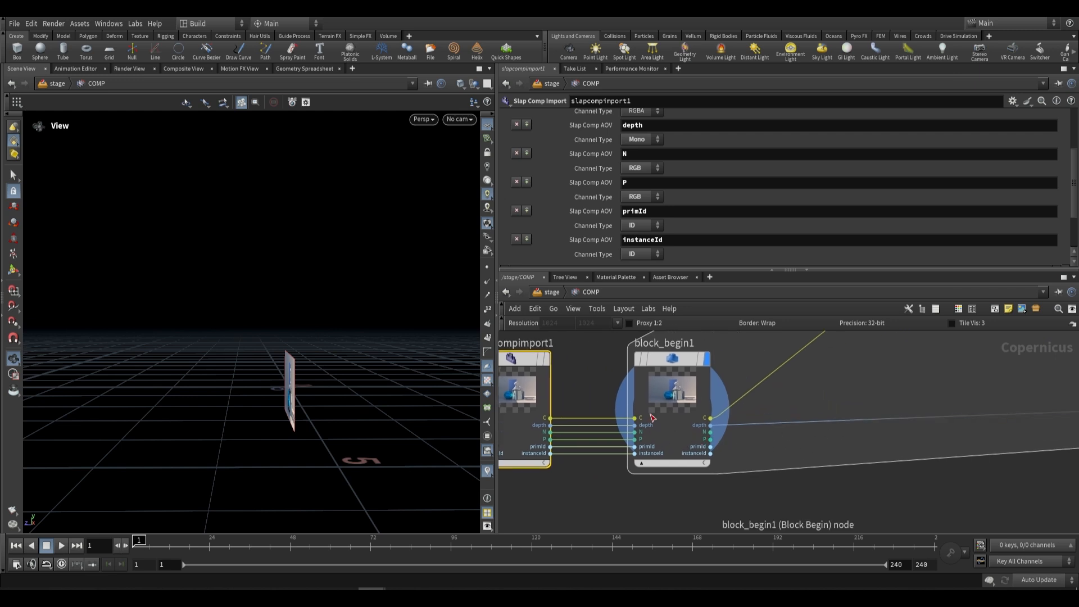
- Display block_begin1 in the Composite View and examine its outputs and the wiring through SIMPLIFIED_SHADING to block_end1
middle_drag(778, 427, 686, 442)
scroll(742, 435, down, 2)
drag(727, 350, 736, 364)
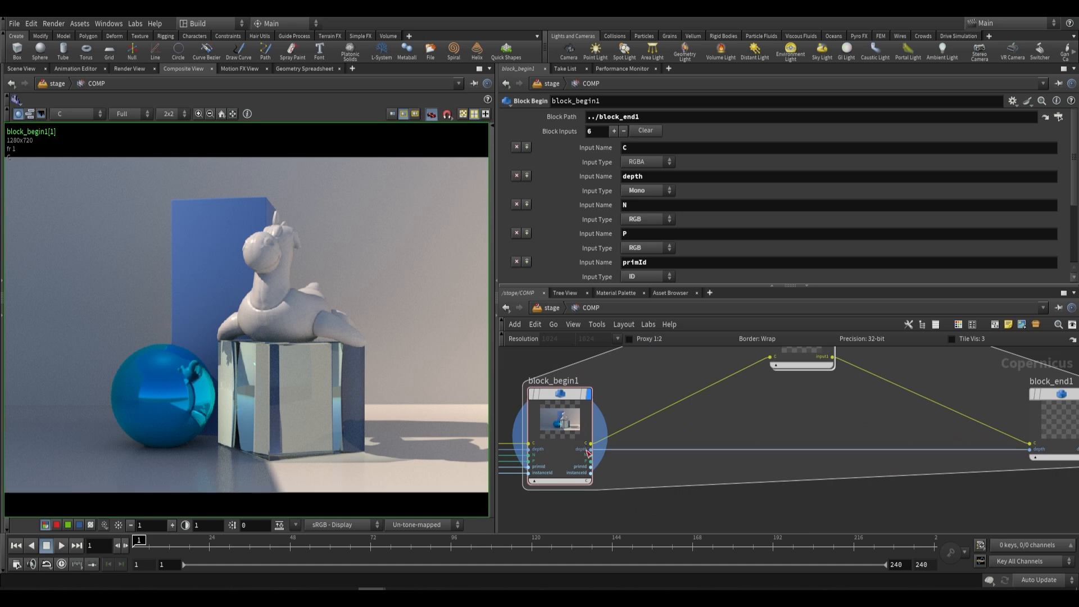
scroll(588, 464, up, 3)
scroll(624, 466, down, 3)
middle_drag(709, 456, 674, 461)
scroll(673, 461, down, 2)
click(690, 399)
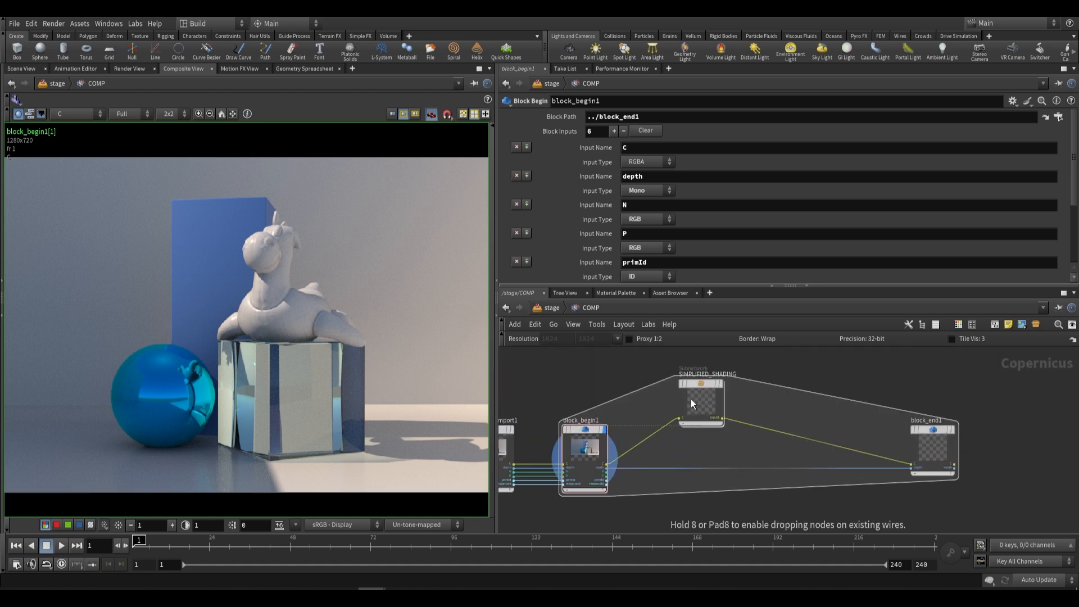
drag(902, 432, 804, 444)
scroll(698, 487, up, 3)
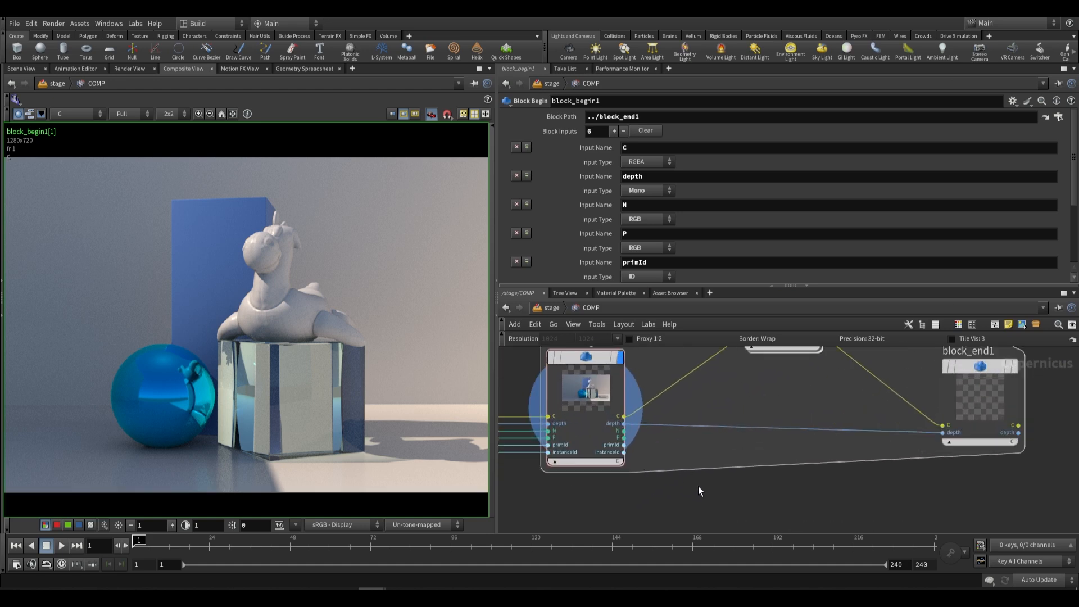
- Add a Wrangle node below the wires between block_begin1 and block_end1
scroll(691, 487, down, 2)
key(Tab)
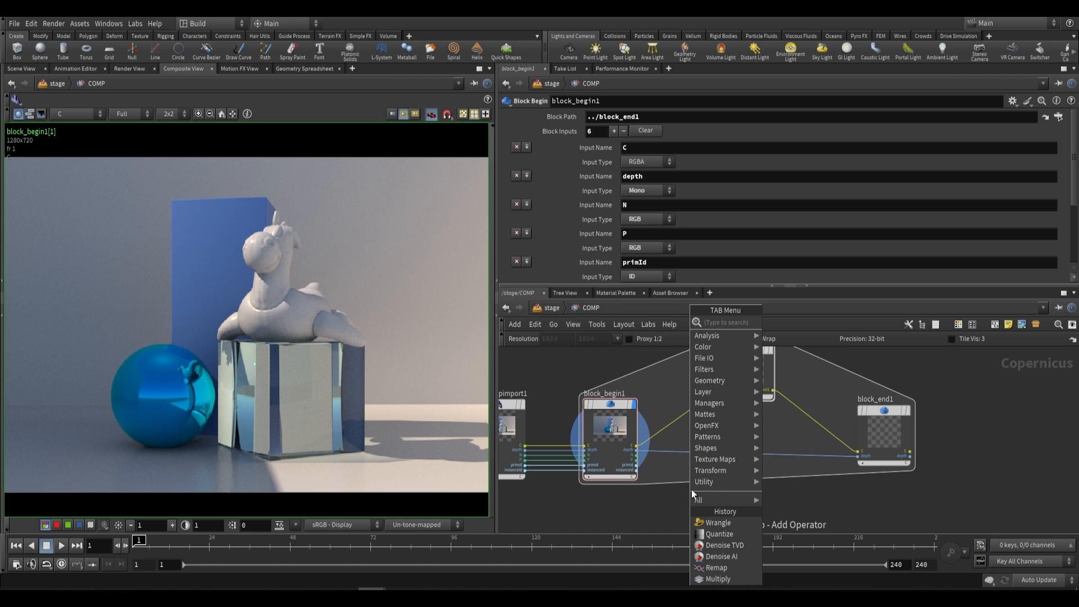
text(wra)
key(Return)
click(690, 489)
- Set the wrangle's first input to binding name N and type RGB, and wire block_begin1's N output into it
scroll(565, 258, down, 5)
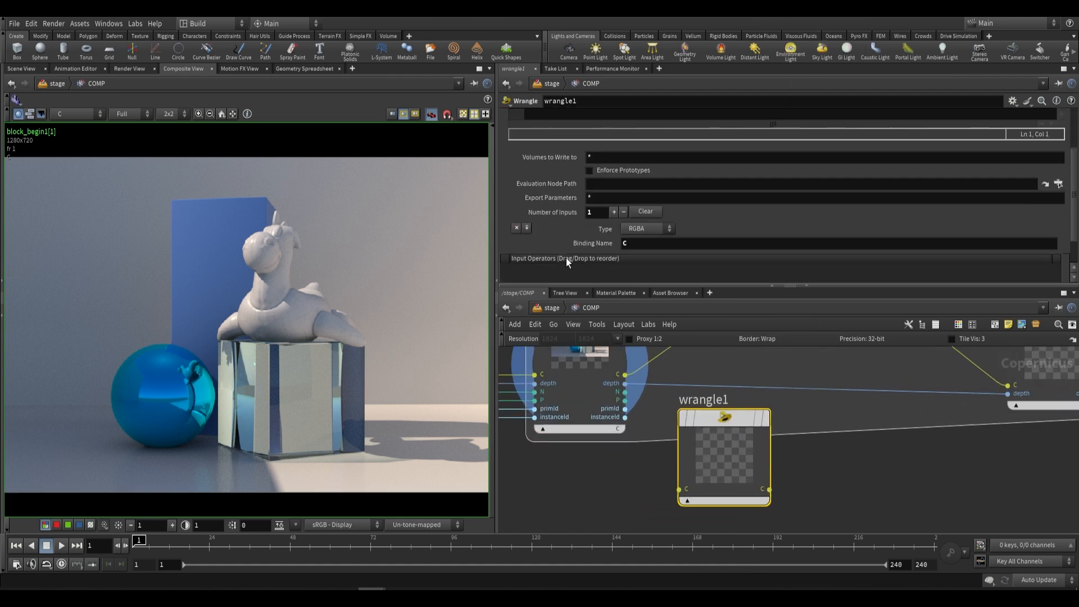
click(644, 242)
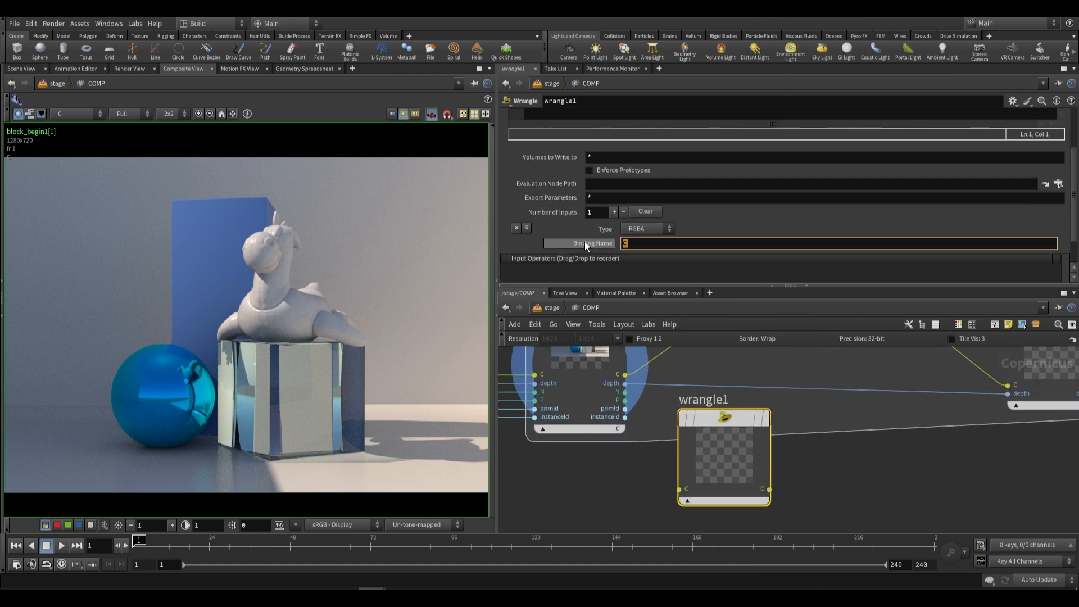
click(646, 228)
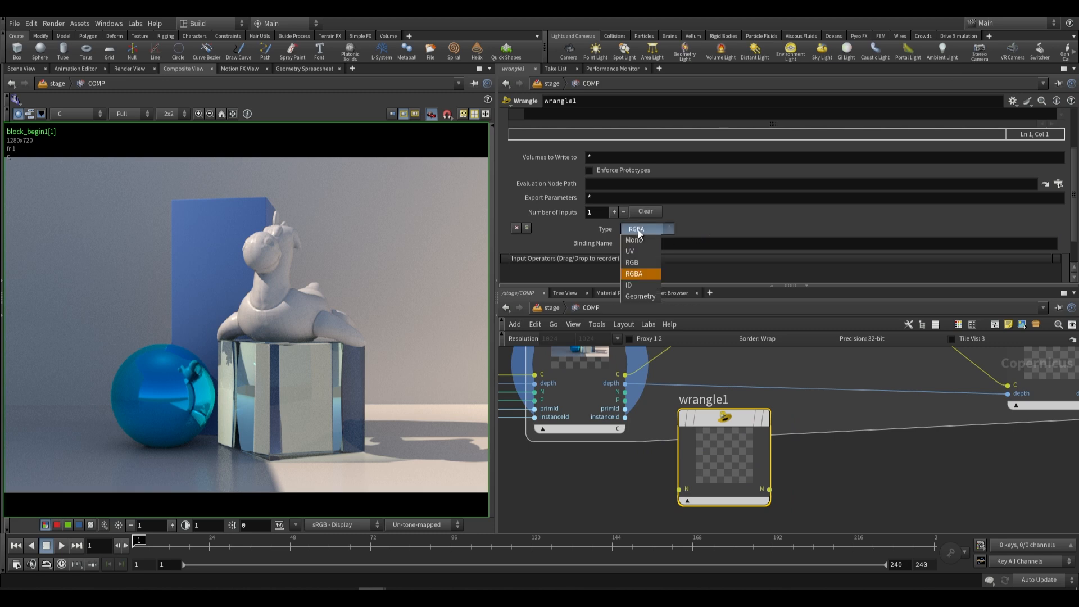
click(638, 264)
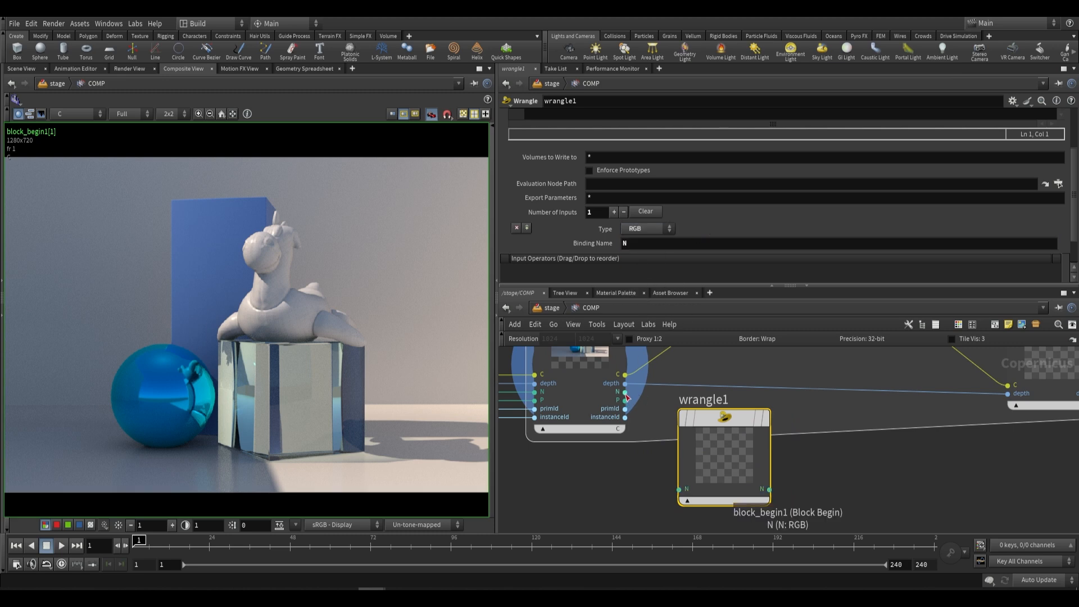
drag(625, 391, 692, 473)
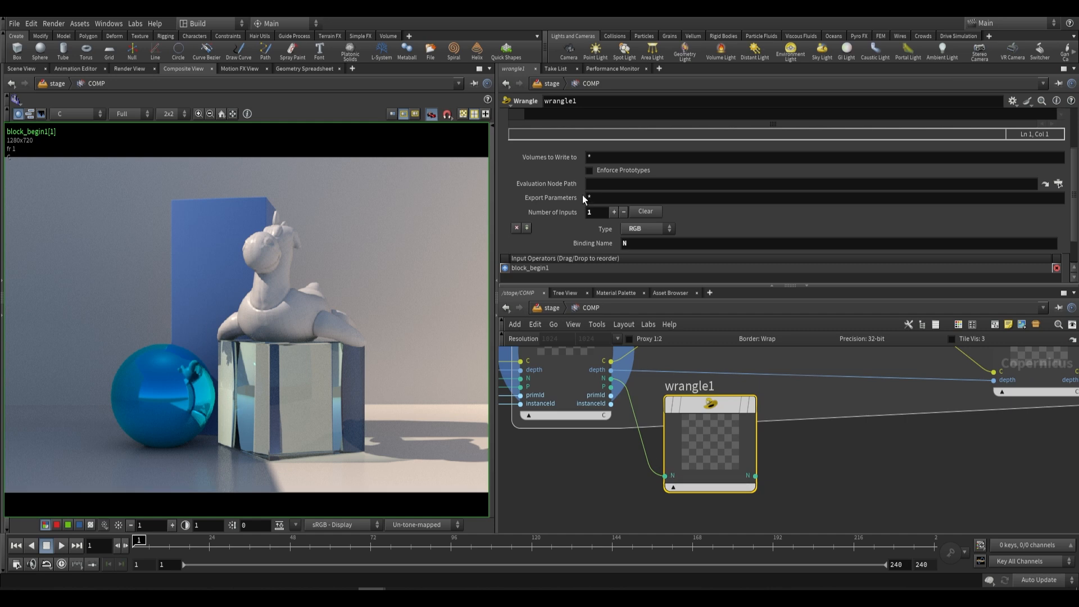
- Add a second wrangle input with binding name P and type RGB, and display the wrangle to check its node info
click(615, 212)
click(640, 256)
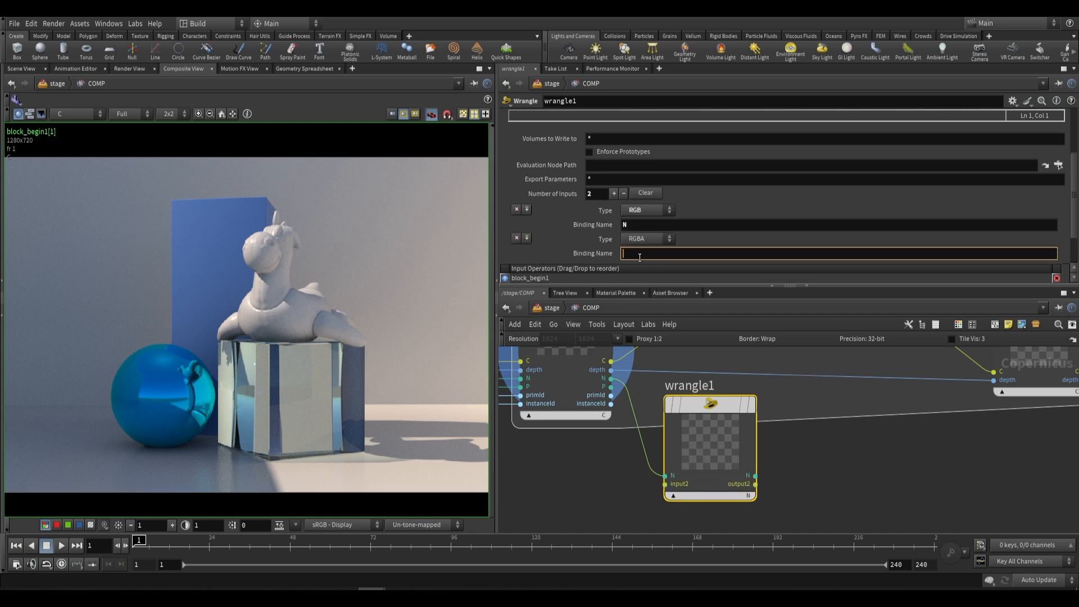
text(P)
key(Return)
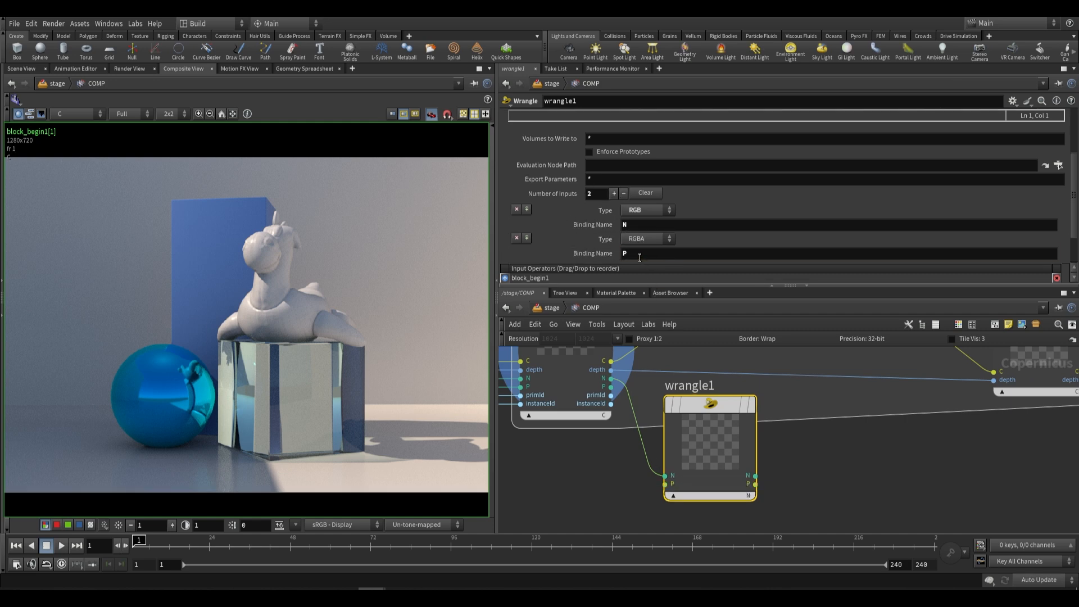
click(657, 240)
click(632, 272)
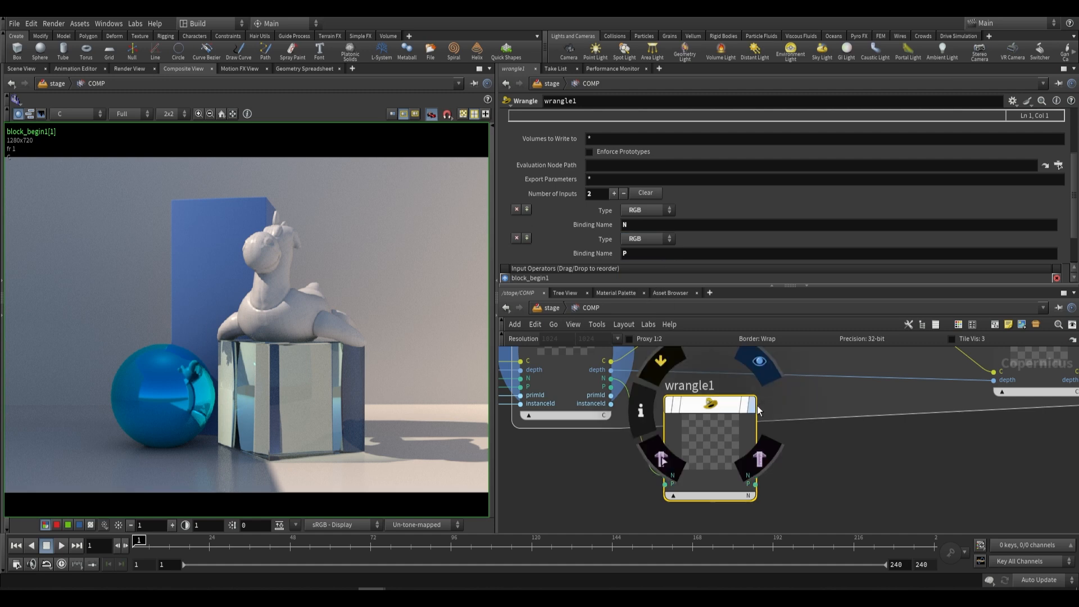
middle_click(707, 409)
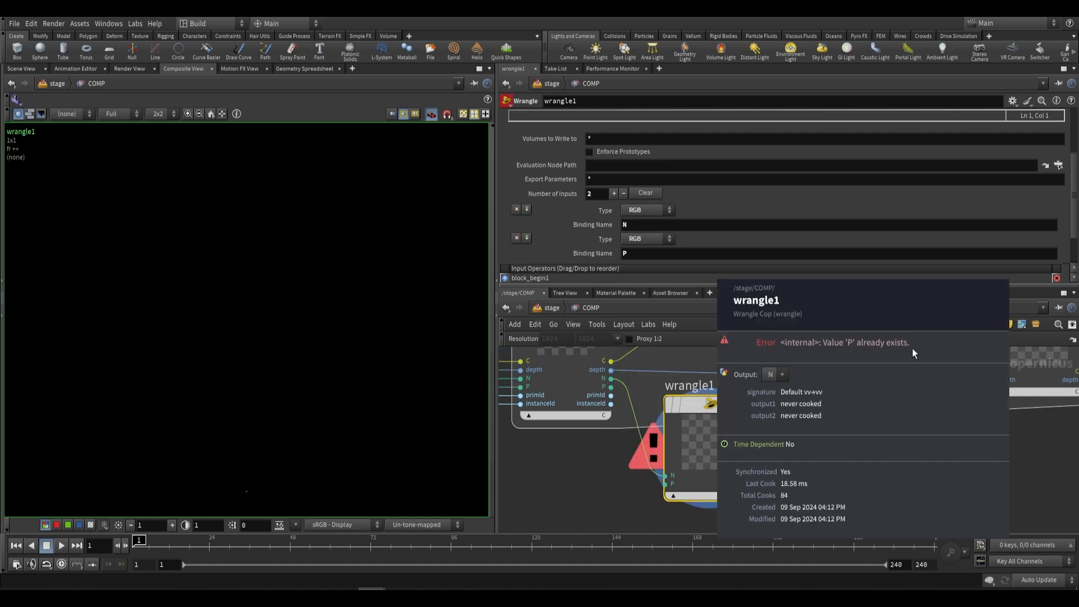
- Rename the wrangle's second binding to pos and wire block_begin1's P output into it
click(622, 251)
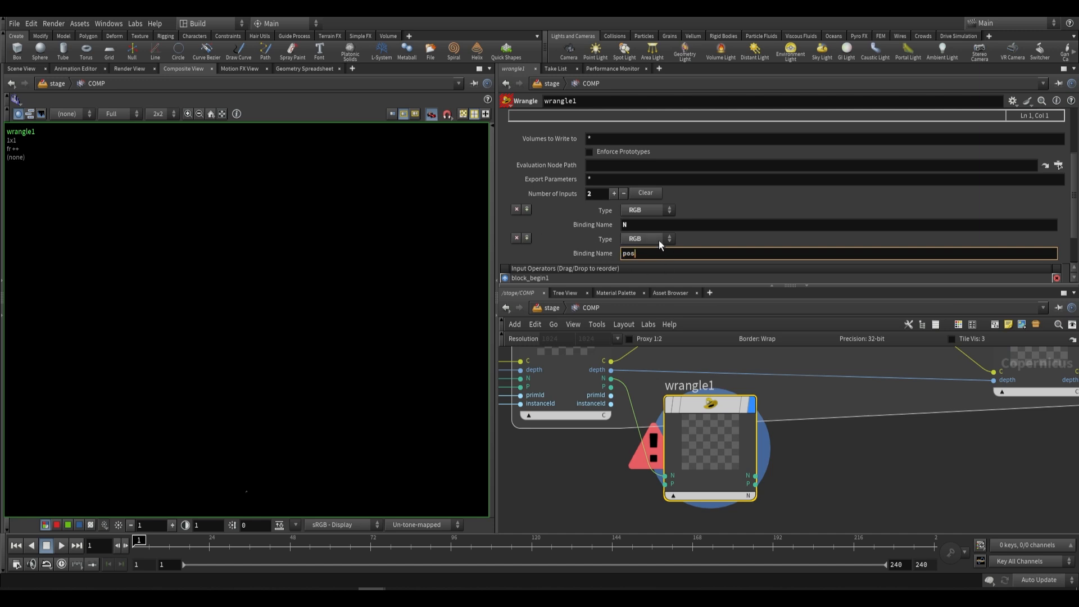
text(pos)
key(Return)
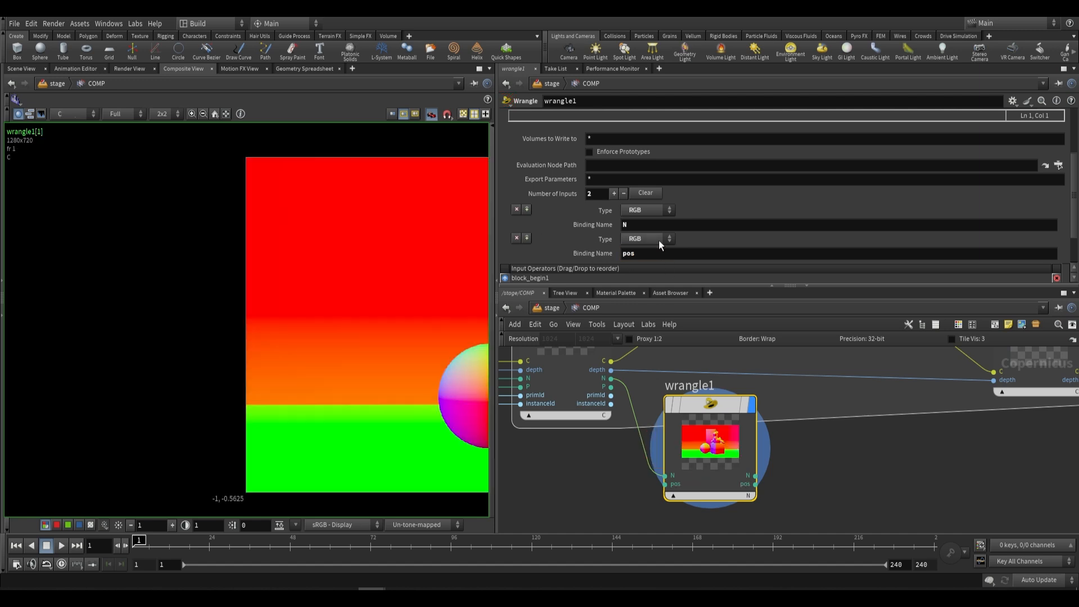
click(610, 386)
click(665, 489)
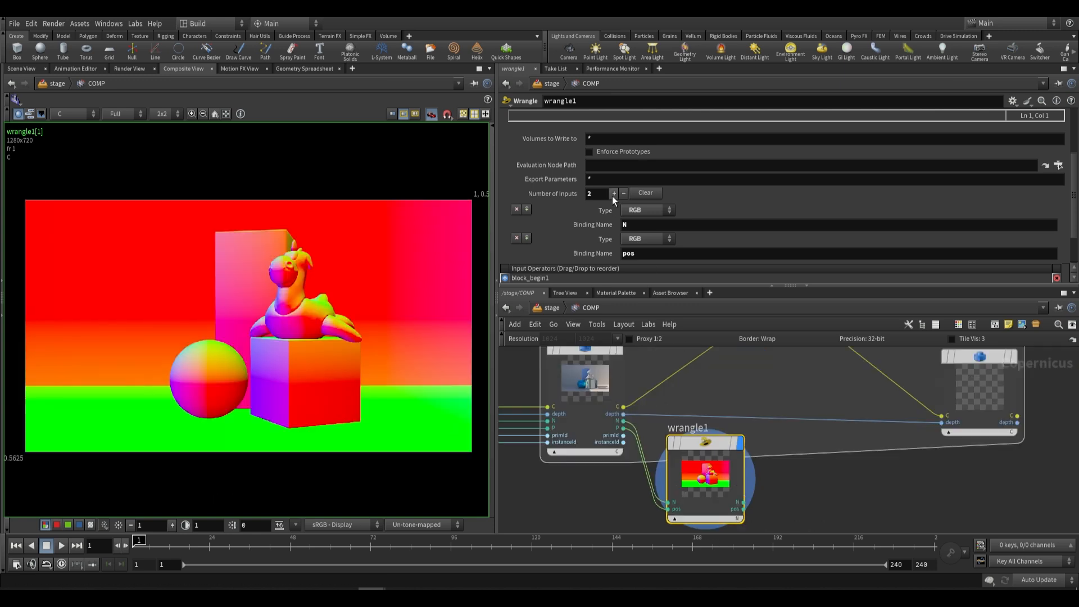
- Add a third input to the wrangle with type UV and binding name uv
click(613, 193)
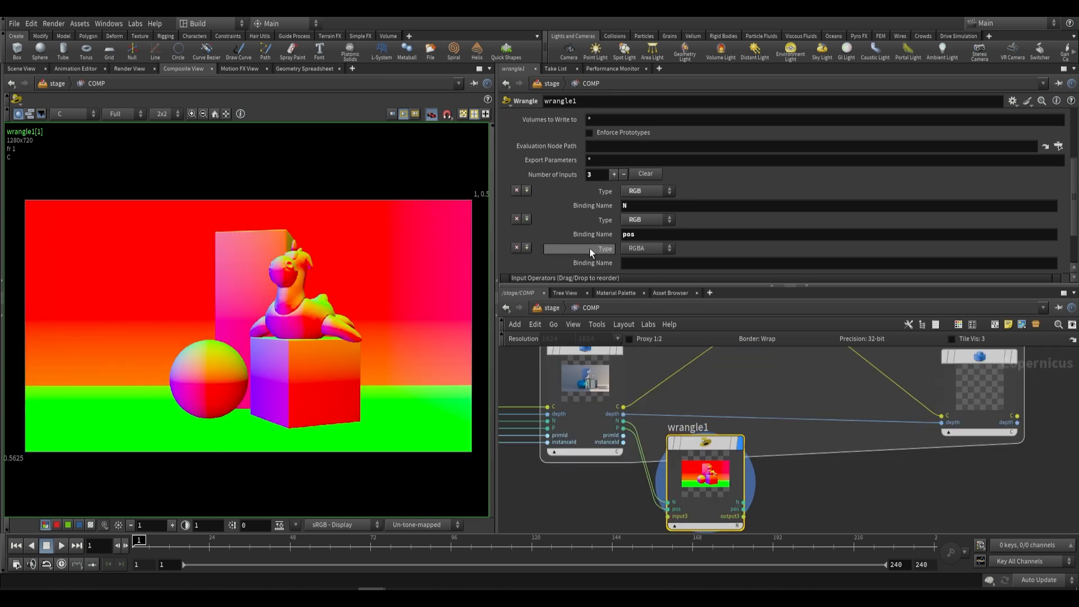
click(647, 248)
click(639, 268)
click(644, 262)
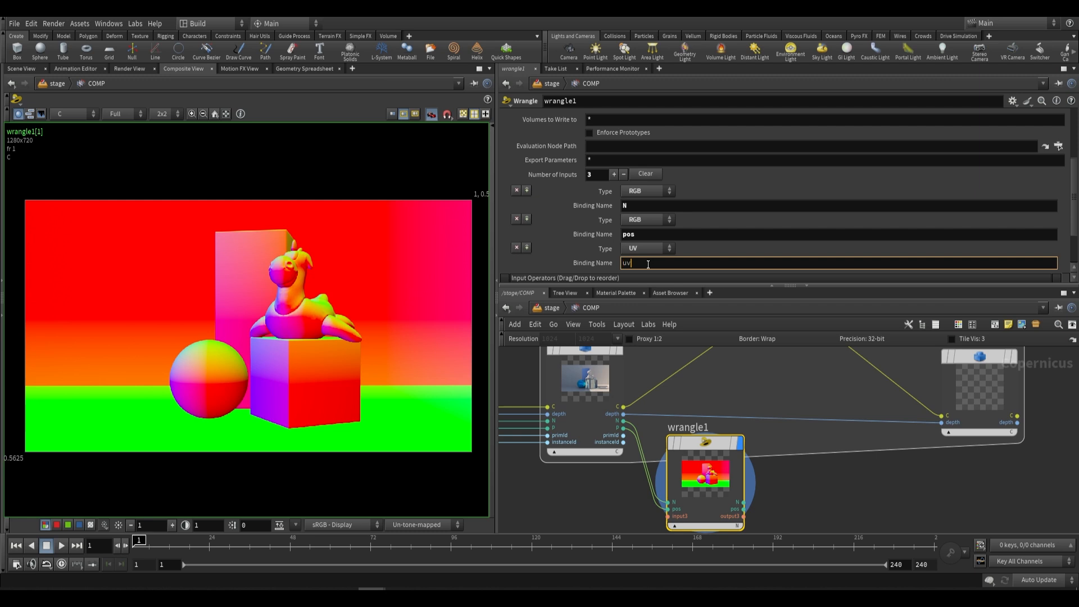
text(uv)
key(Return)
middle_drag(838, 483, 803, 457)
scroll(722, 484, up, 1)
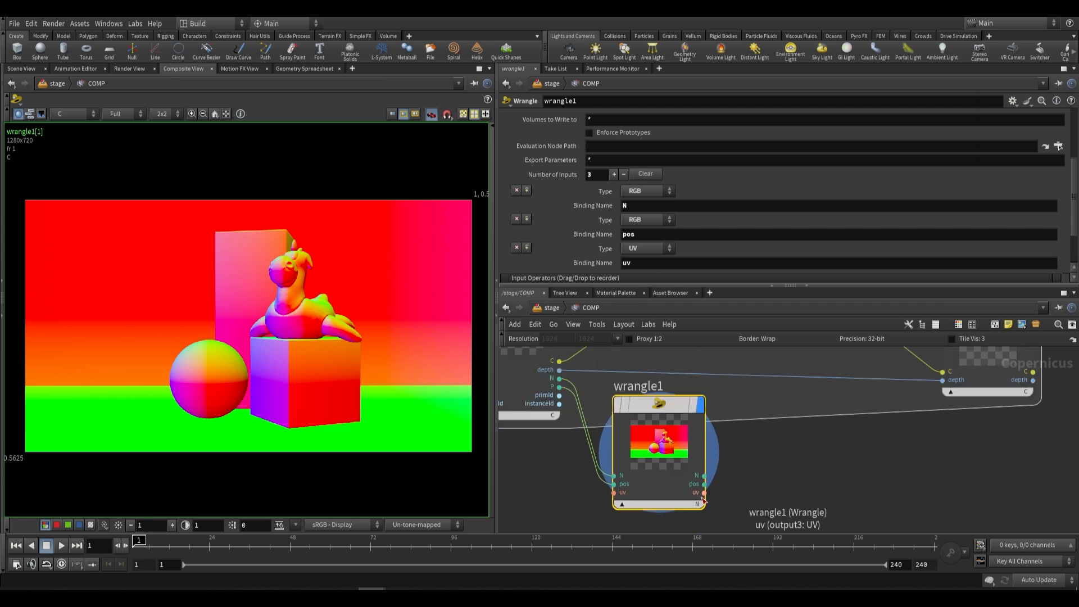
scroll(723, 490, up, 1)
mouse_move(742, 483)
middle_down()
mouse_move(723, 490)
mouse_move(754, 477)
middle_up()
scroll(723, 489, down, 2)
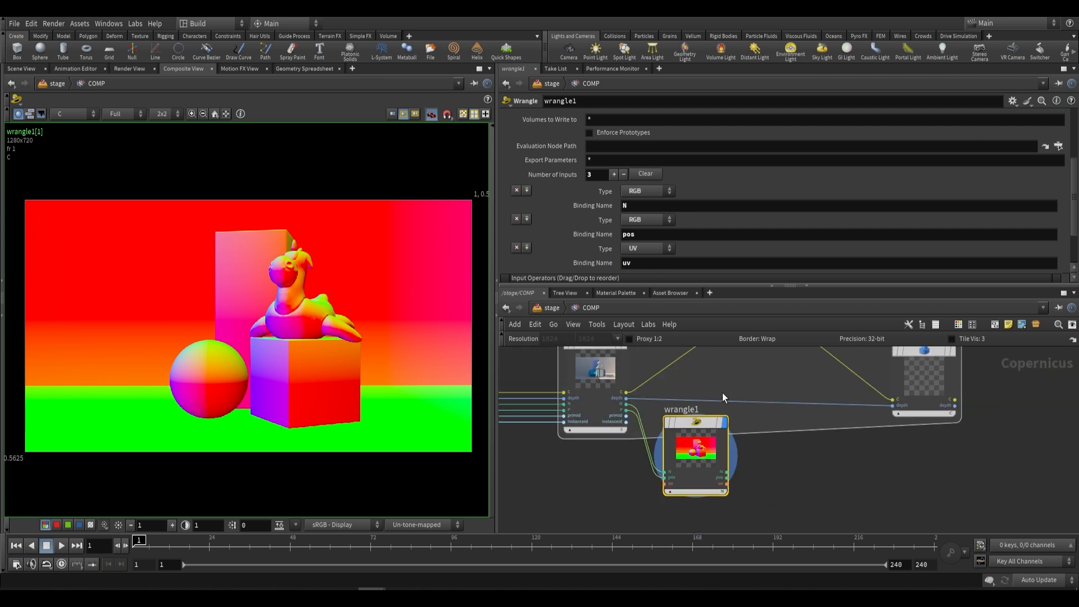
middle_drag(777, 393, 776, 436)
middle_drag(776, 436, 796, 415)
scroll(795, 415, up, 1)
key(alt+e)
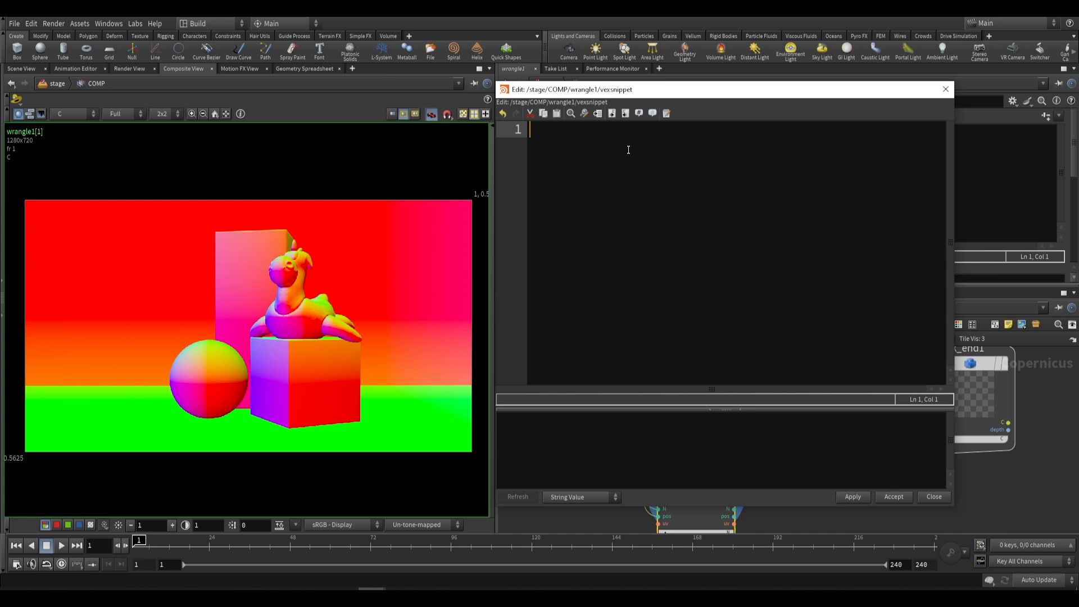
click(945, 89)
- Leave the COMP network for the obj level and add a Grid object beside BASE_SCENE
click(553, 308)
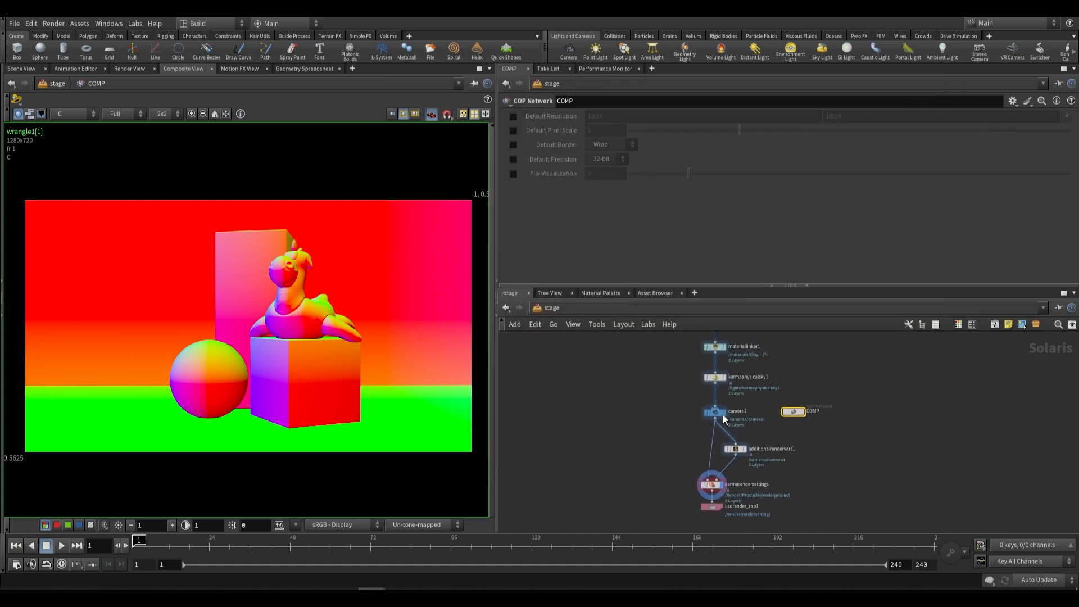
click(570, 309)
click(589, 361)
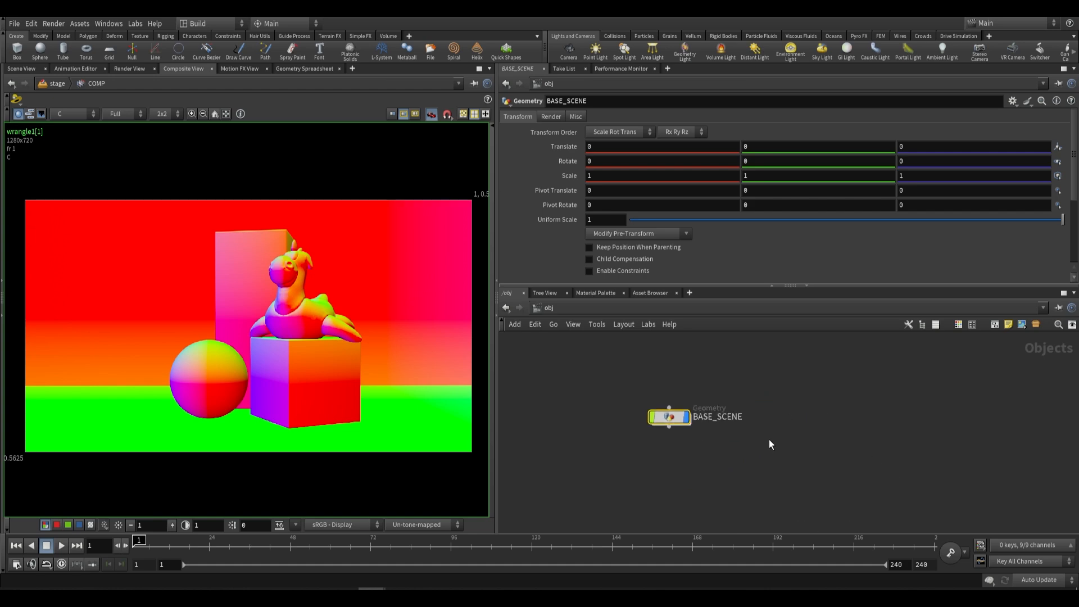
key(Tab)
text(g)
key(Return)
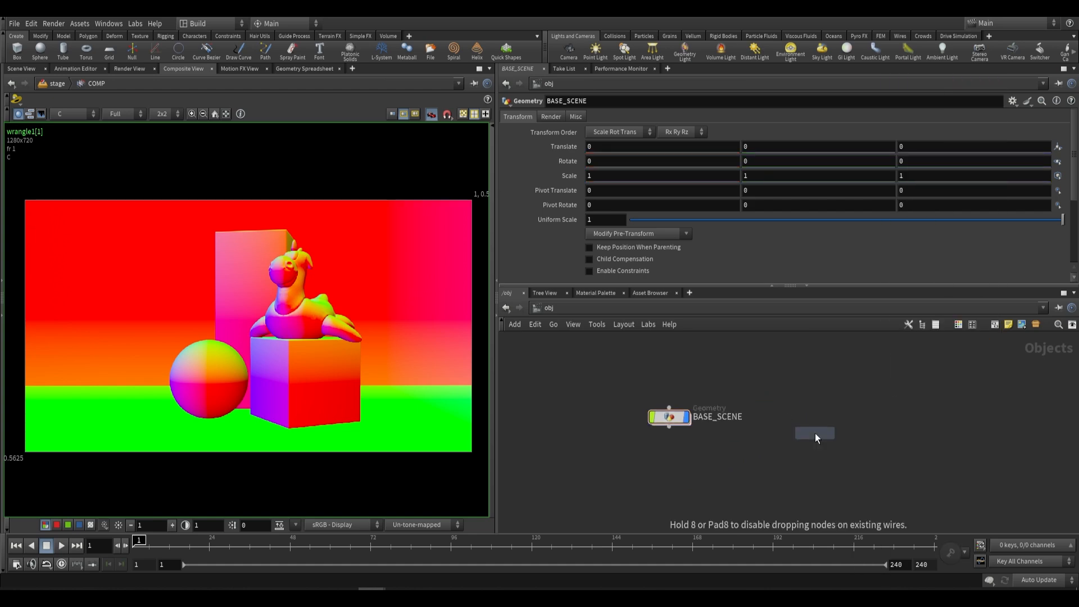
click(815, 434)
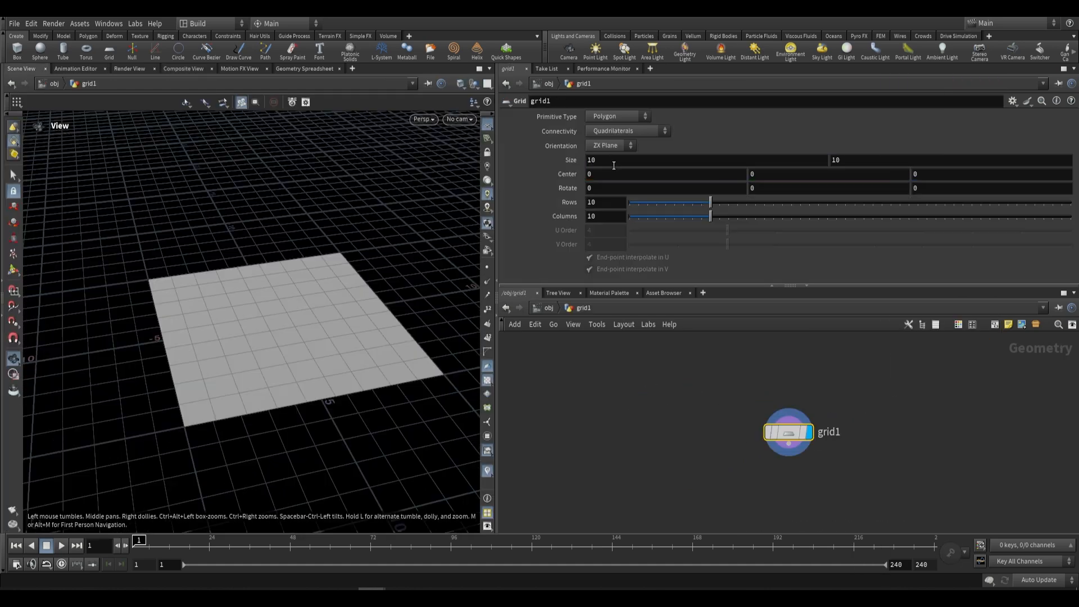
- Set the grid's orientation to YZ Plane and view it face on
drag(298, 299, 348, 239)
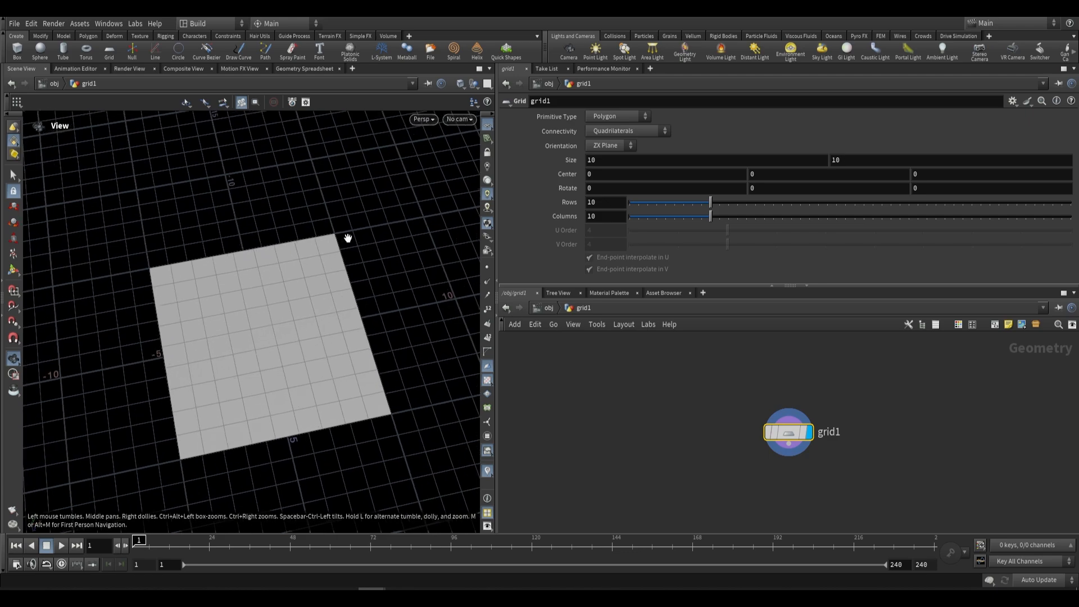
drag(276, 325, 298, 319)
click(608, 145)
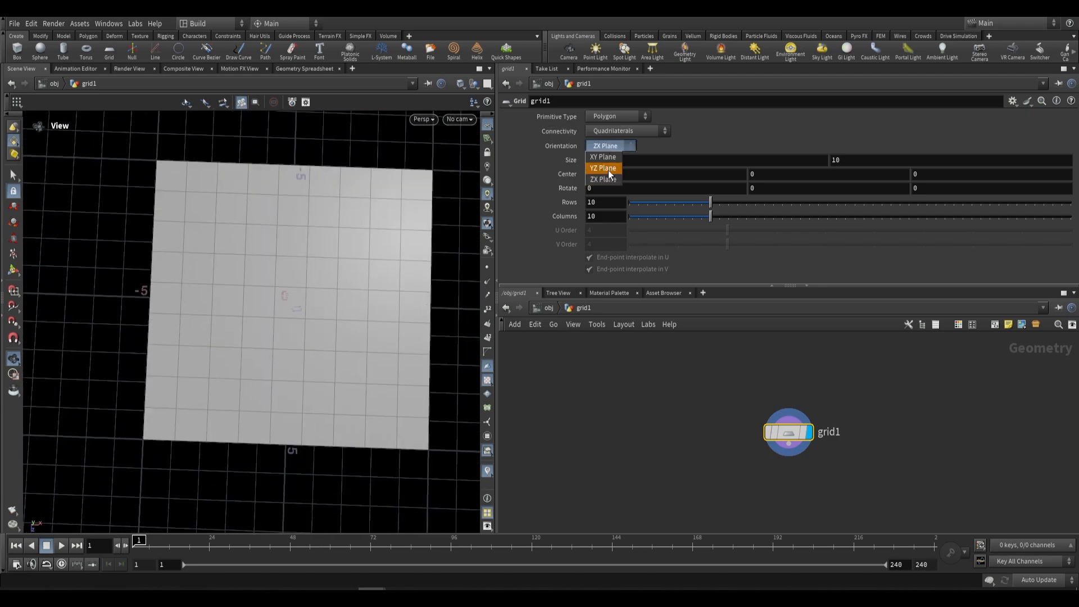
click(608, 169)
drag(371, 323, 368, 195)
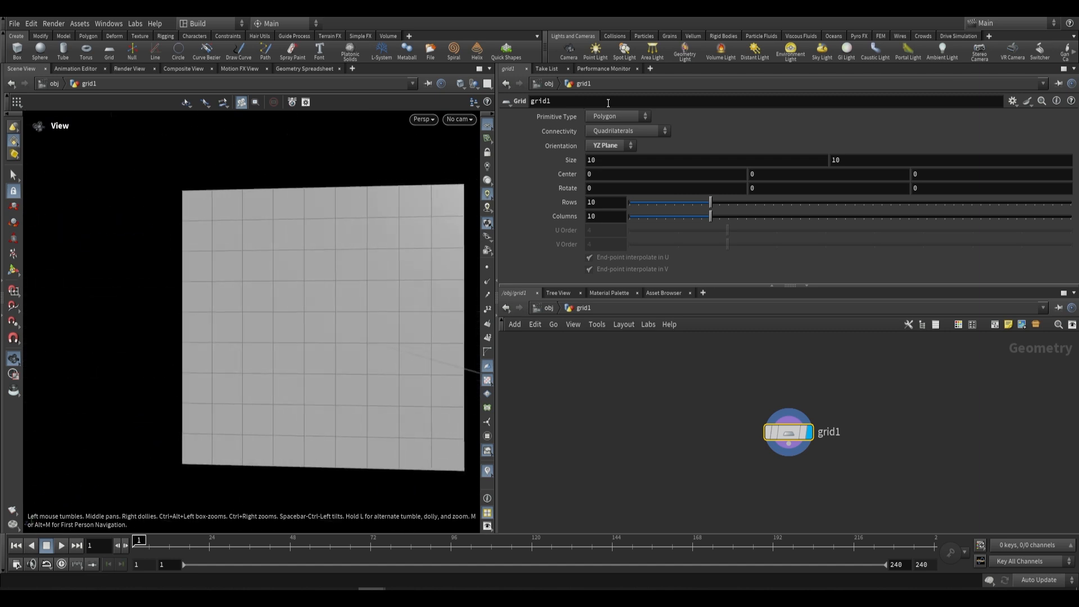
- Set the grid's orientation to XY Plane and look at it from an angle
click(610, 146)
click(612, 149)
drag(284, 291, 395, 294)
right_drag(395, 293, 320, 325)
drag(320, 325, 359, 403)
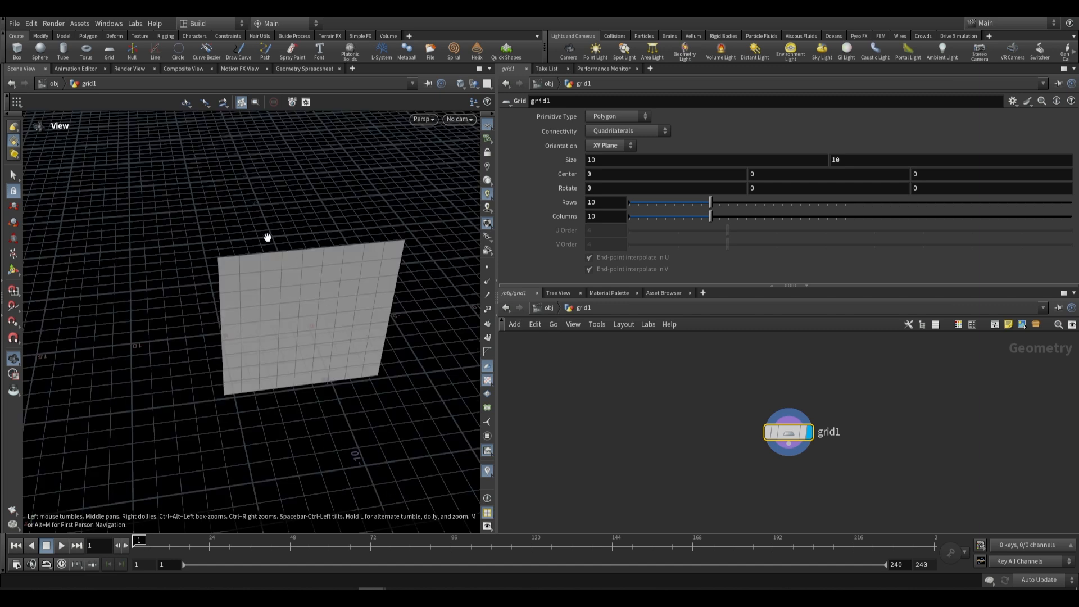
- Set the grid's orientation back to YZ Plane and view its face
click(616, 146)
click(599, 149)
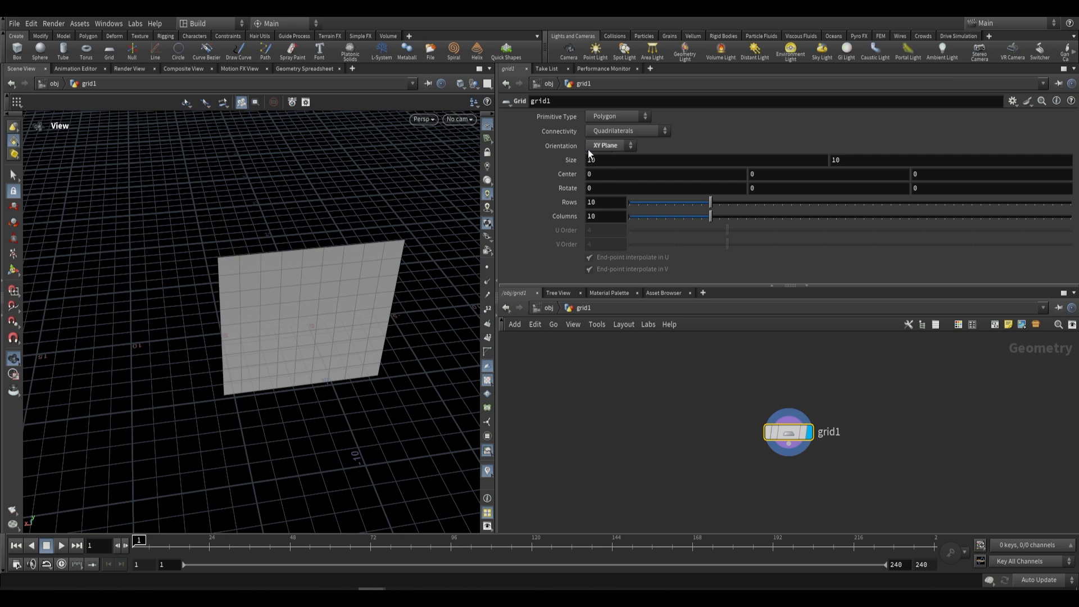
click(601, 147)
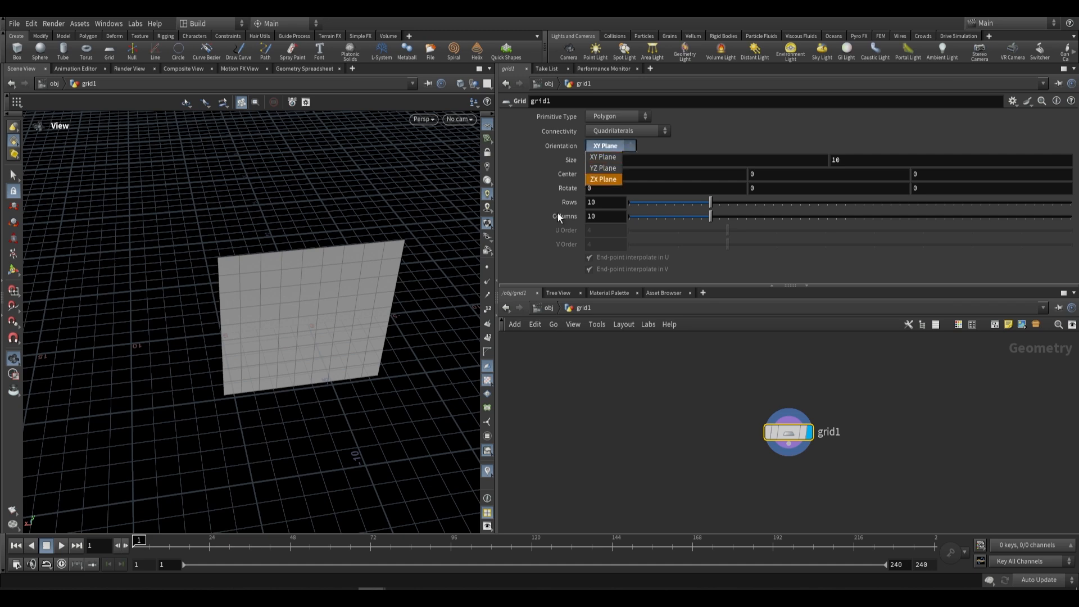
click(619, 168)
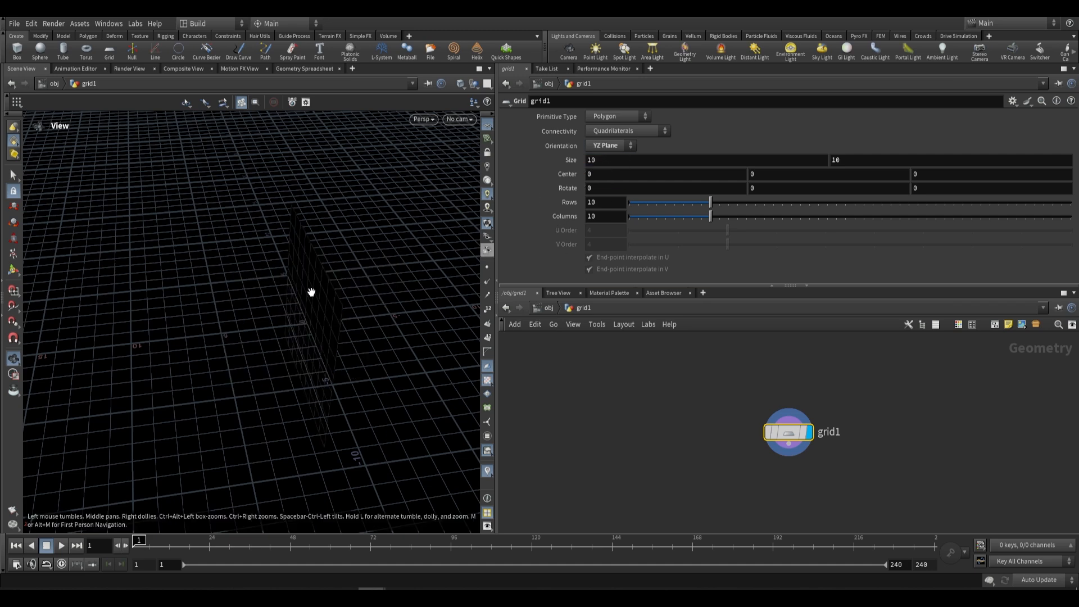
drag(313, 291, 331, 437)
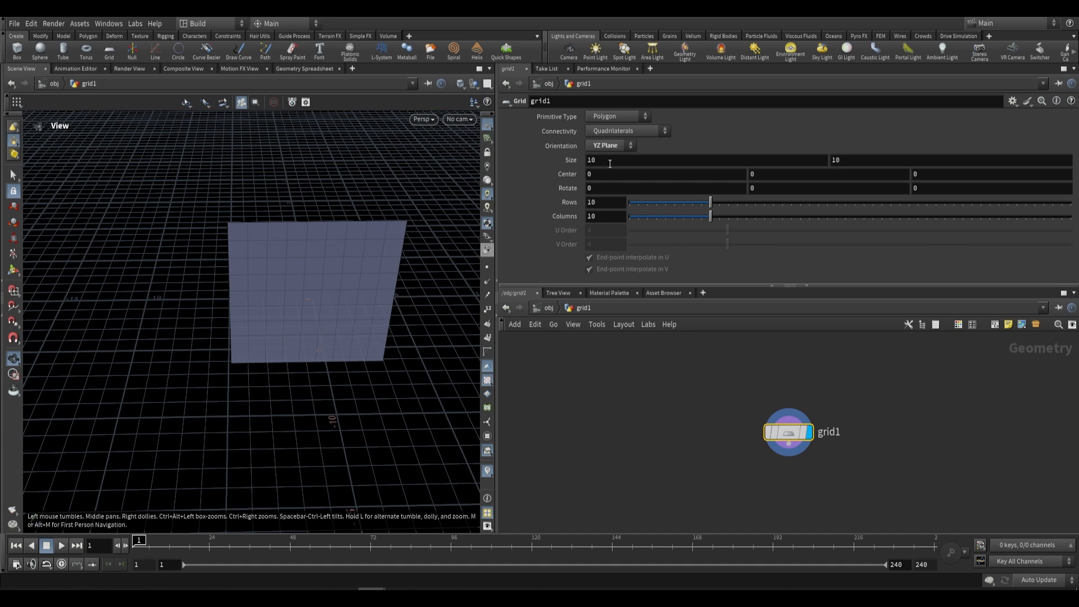
- Set the grid's orientation to the remaining plane and look at it from an angle
click(611, 146)
click(621, 185)
drag(282, 242, 287, 312)
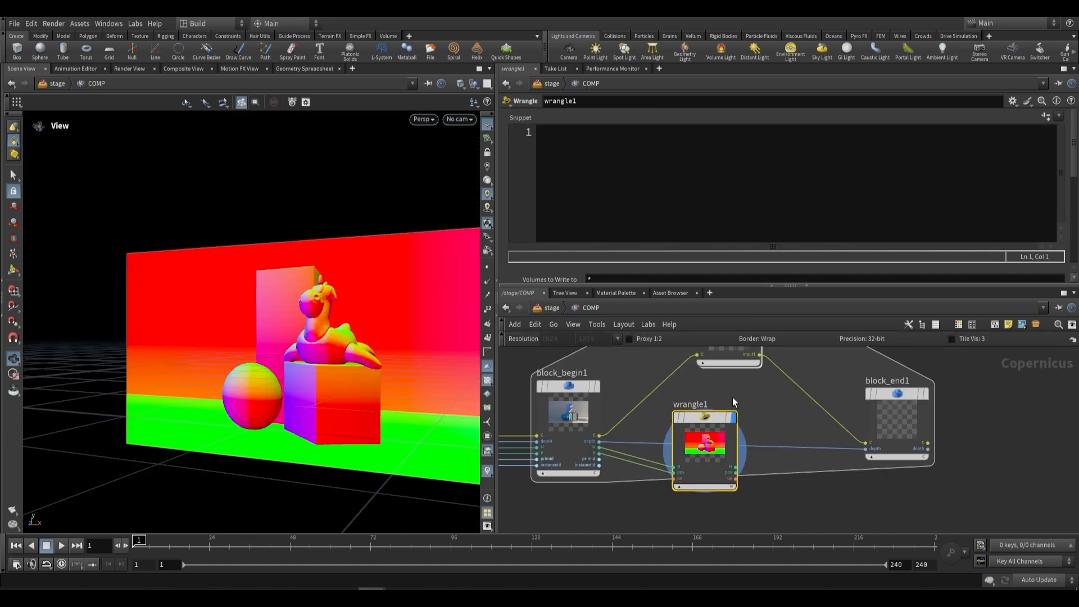
- Back in the COMP network, declare vector2 variables UV_ZY, UV_XZ, UV_XY in wrangle1's snippet, using the expanded editor
click(601, 174)
text(vector2)
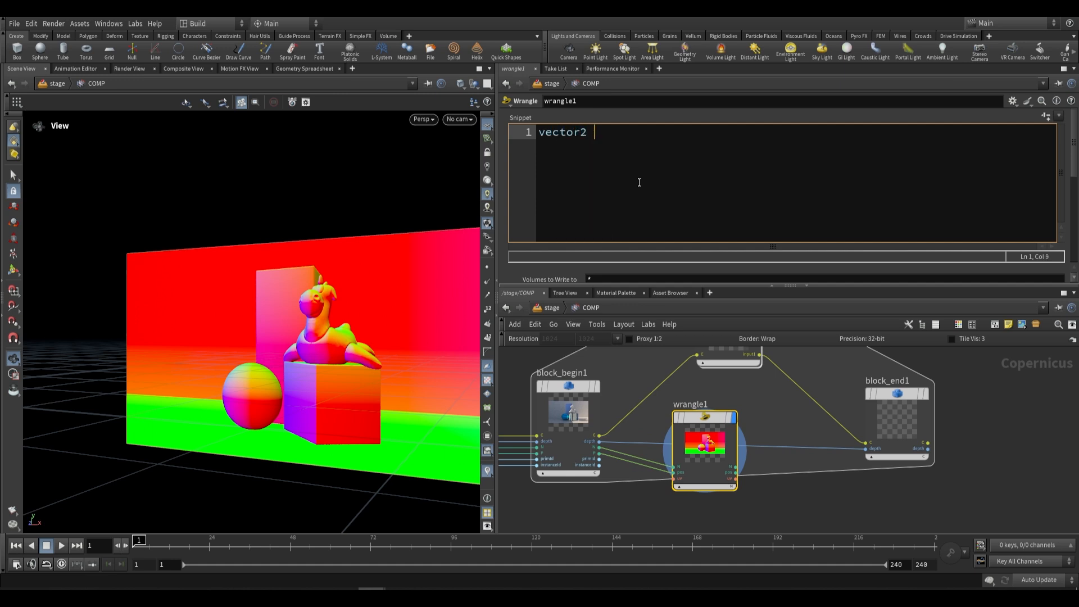
key(alt+e)
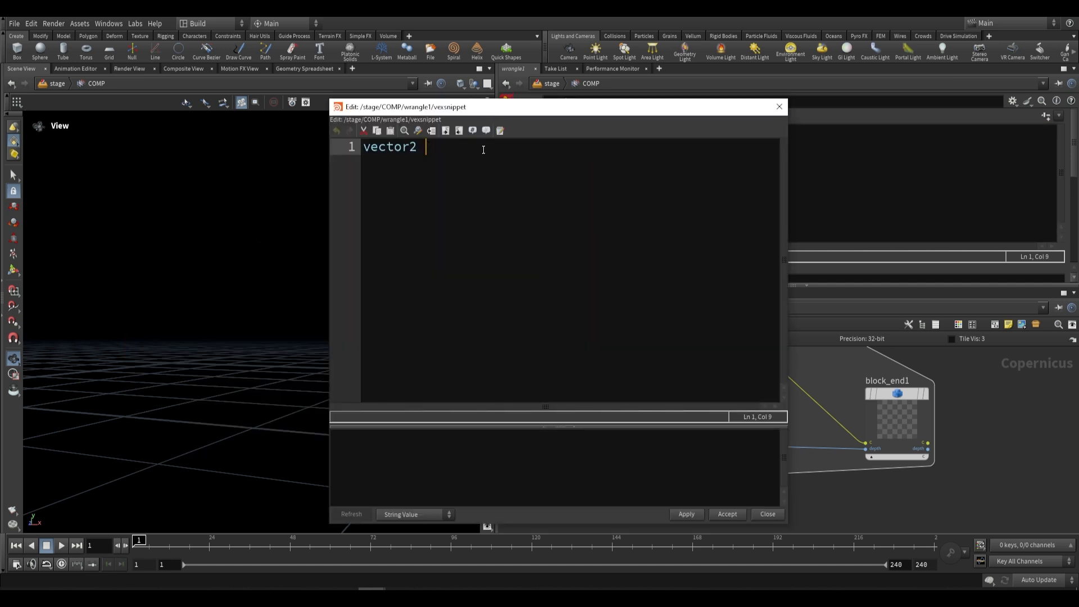
text(UV_ZY, UV_XZ, UV)
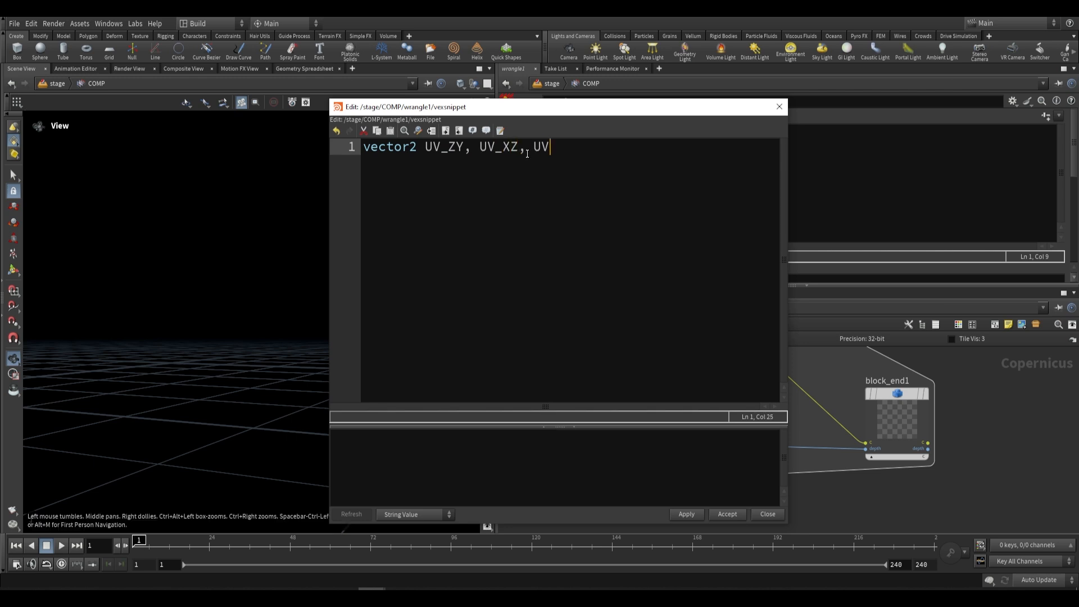
text(_XY;)
drag(425, 148, 581, 147)
click(465, 149)
click(518, 151)
click(577, 150)
click(584, 149)
key(Return)
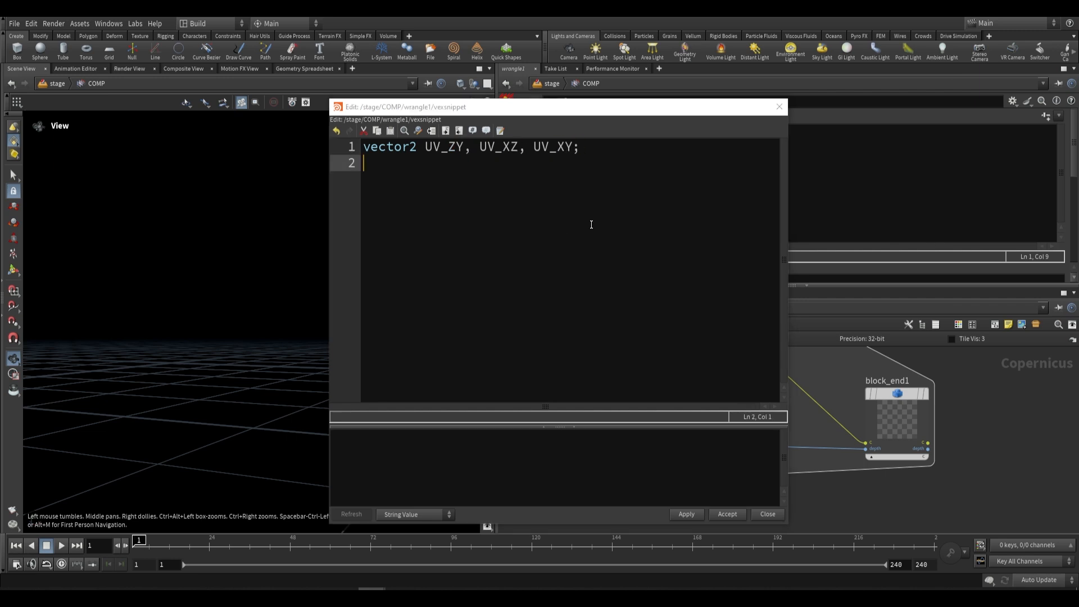
key(Return)
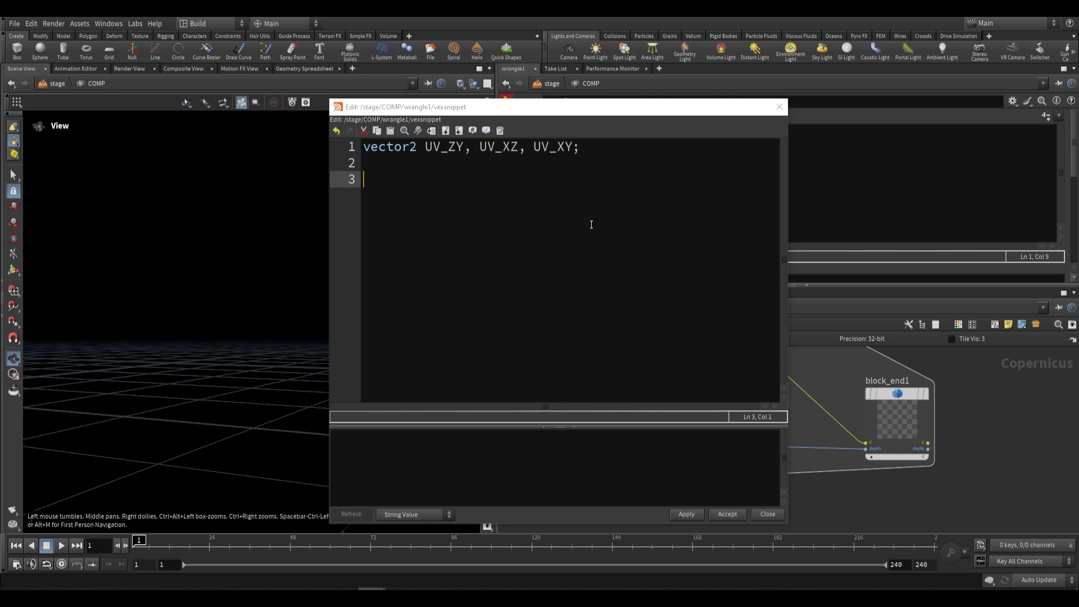
text(UV_ZY = set();)
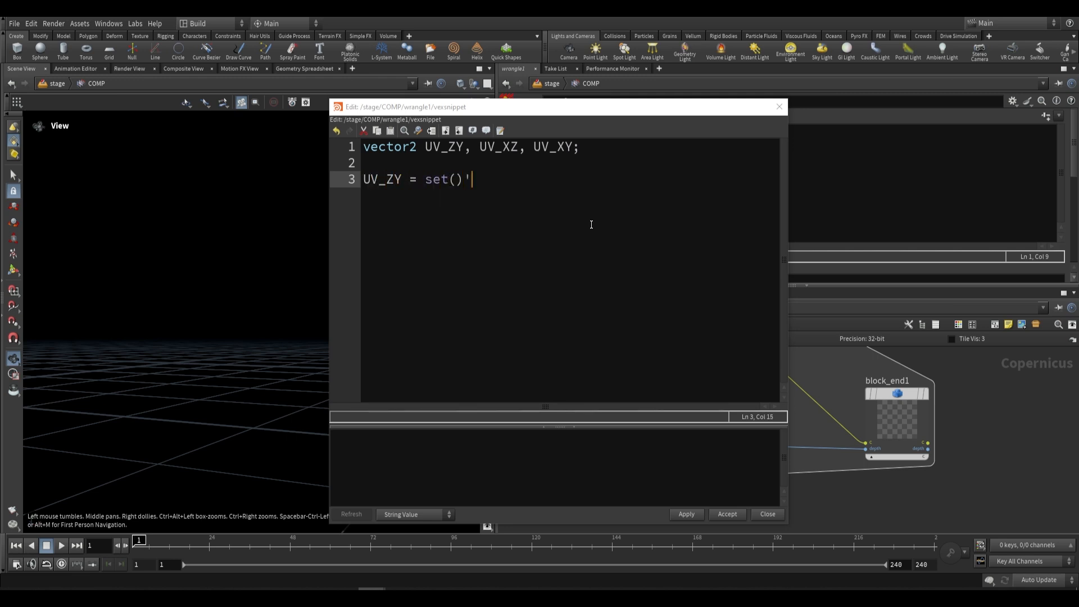
key(Left)
key(Left)
text(@pos.z, @pos.y)
click(511, 180)
click(609, 180)
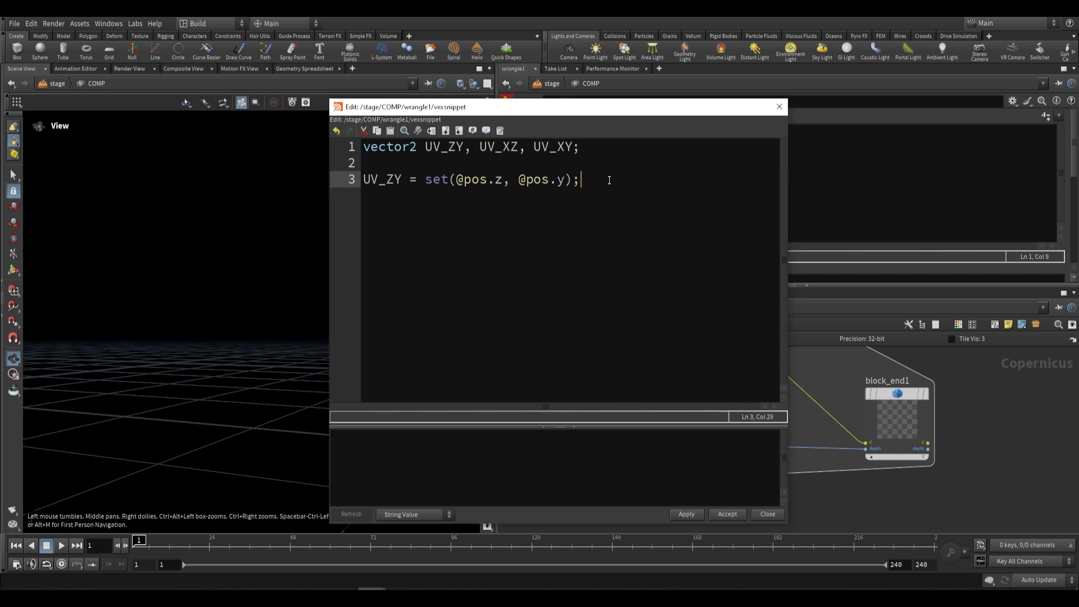
click(566, 168)
click(574, 182)
click(566, 183)
drag(489, 179, 573, 180)
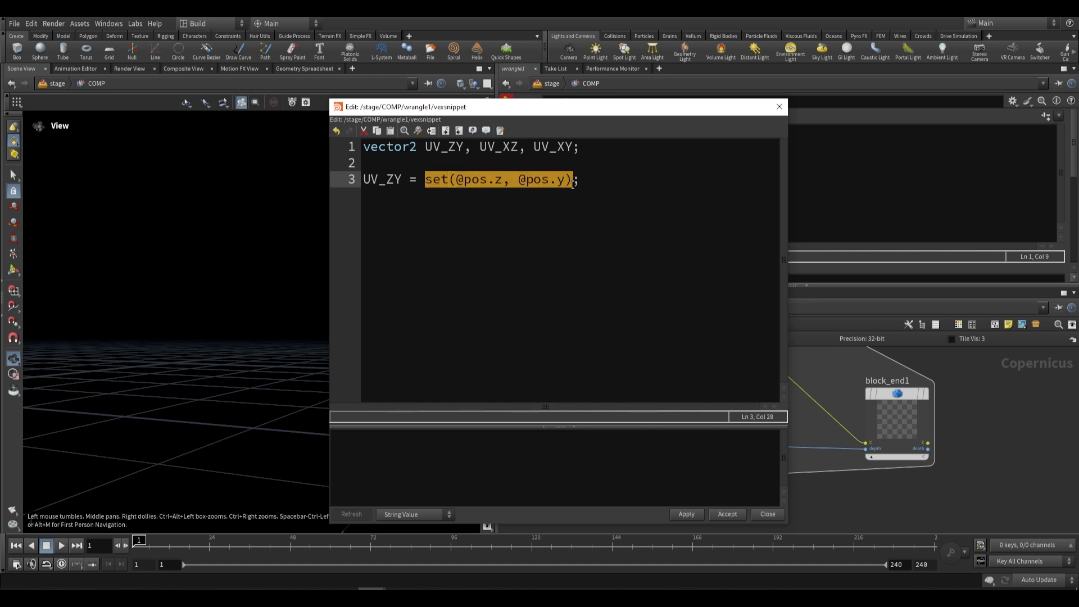
drag(404, 179, 387, 179)
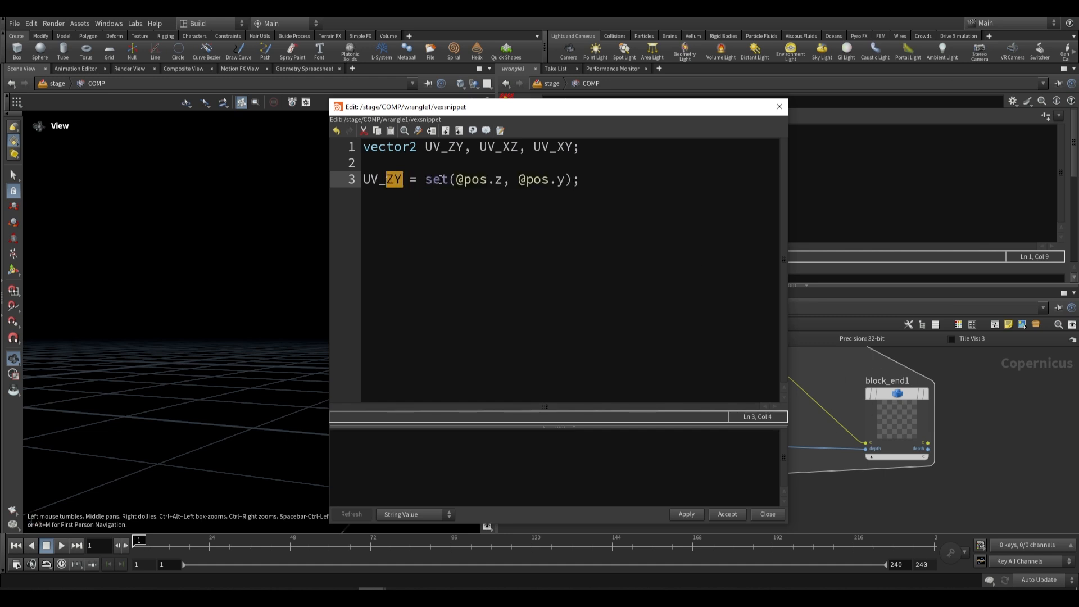
- Duplicate the UV_ZY assignment line twice and rename the copies' variables to UV_XZ and UV_XY
drag(595, 178, 352, 178)
click(616, 185)
key(Return)
text(UV_ZY = set(@pos.z, @pos.y);)
key(Return)
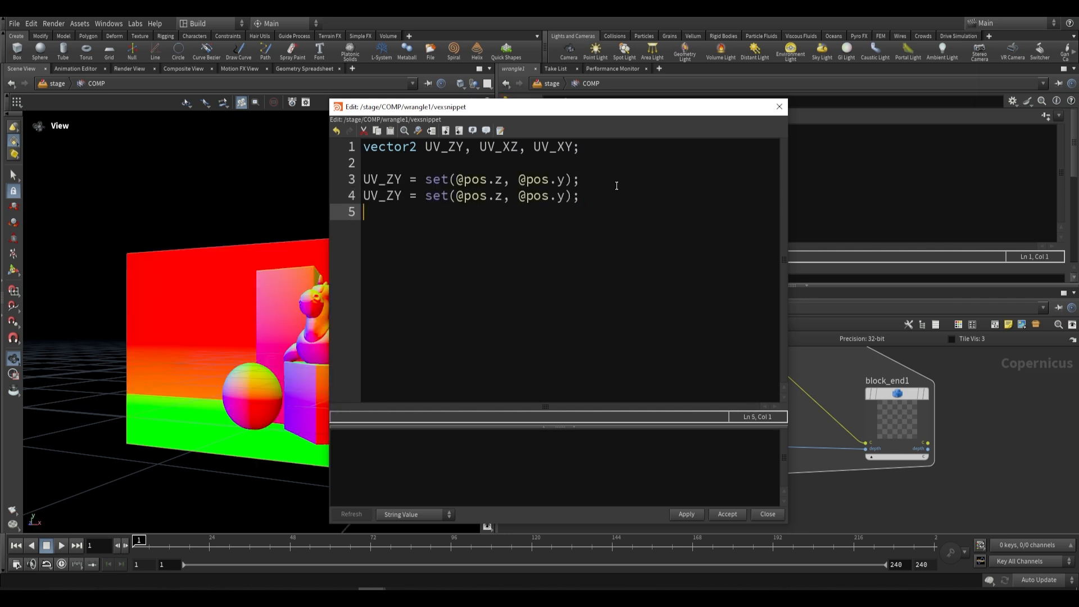
text(UV_ZY = set(@pos.z, @pos.y);)
drag(403, 196, 387, 195)
text(XA)
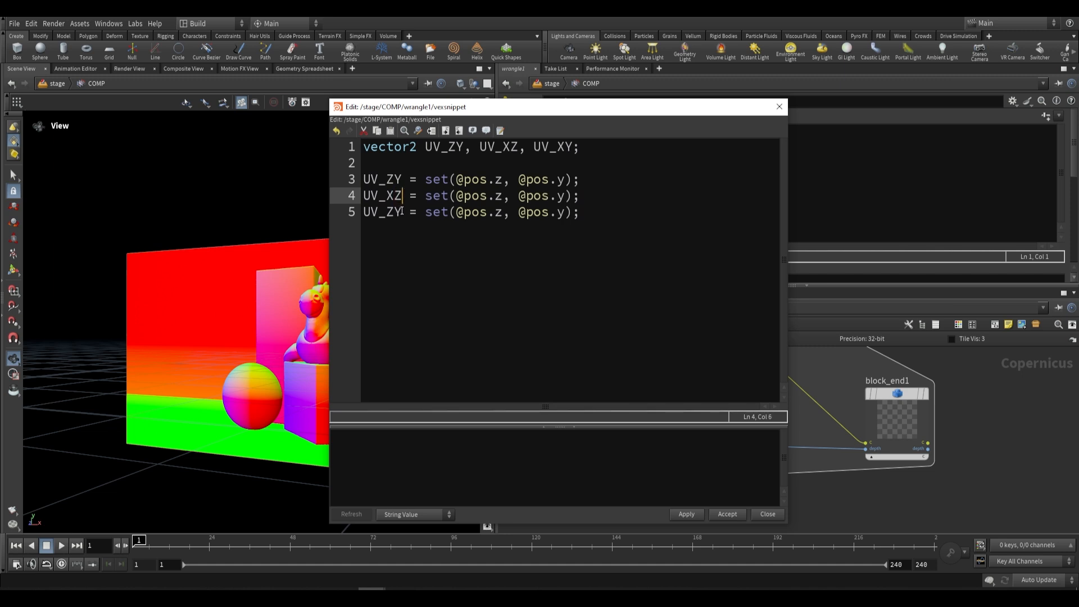
drag(402, 211, 386, 211)
text(XY)
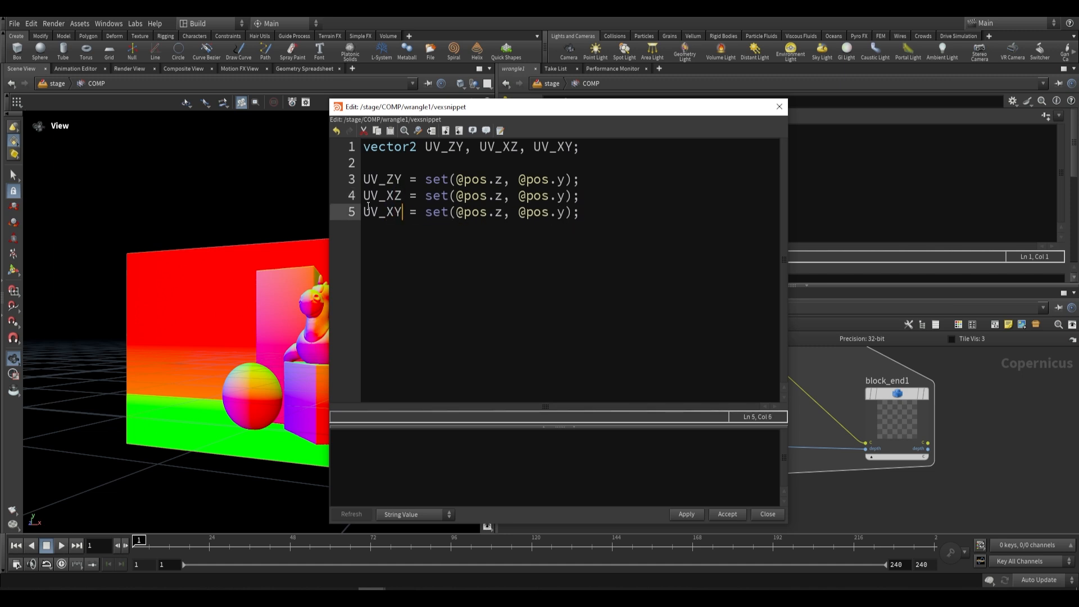
double_click(499, 196)
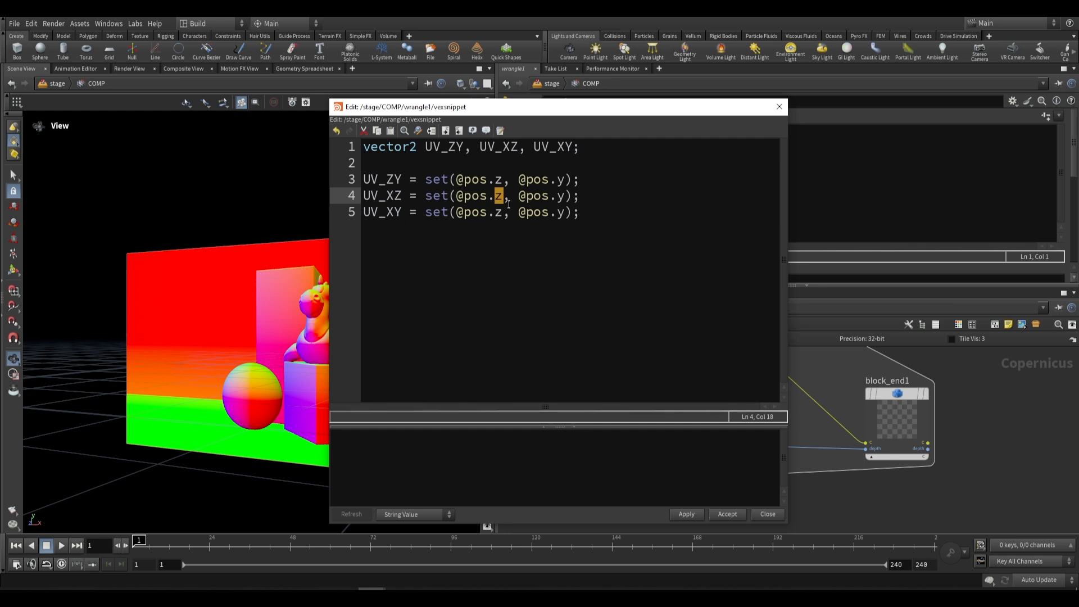
text(x)
double_click(560, 196)
text(z)
double_click(498, 211)
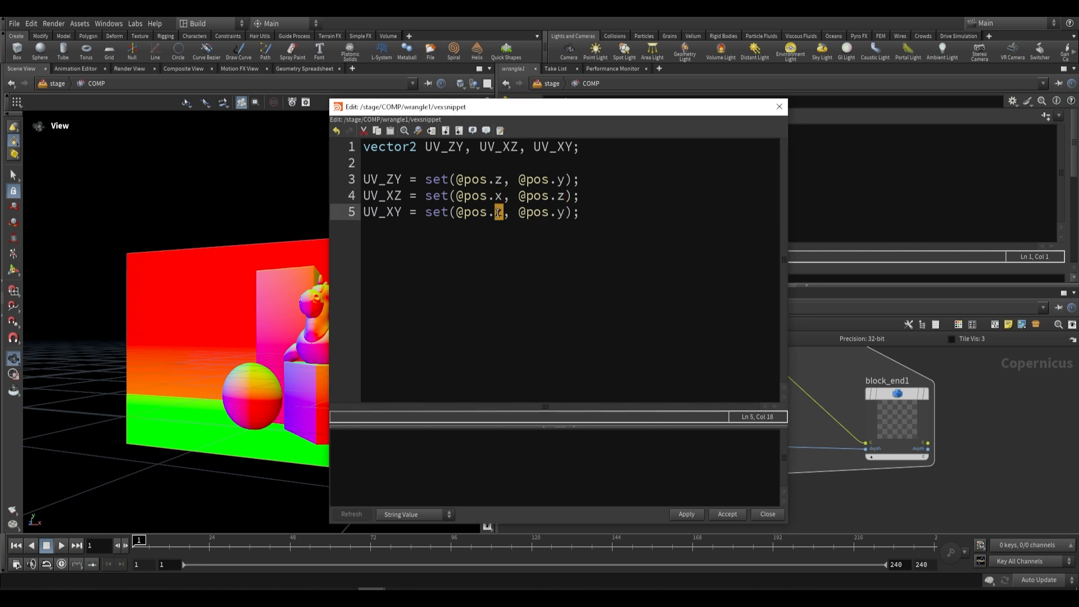
text(x)
click(593, 223)
key(Return)
key(Return)
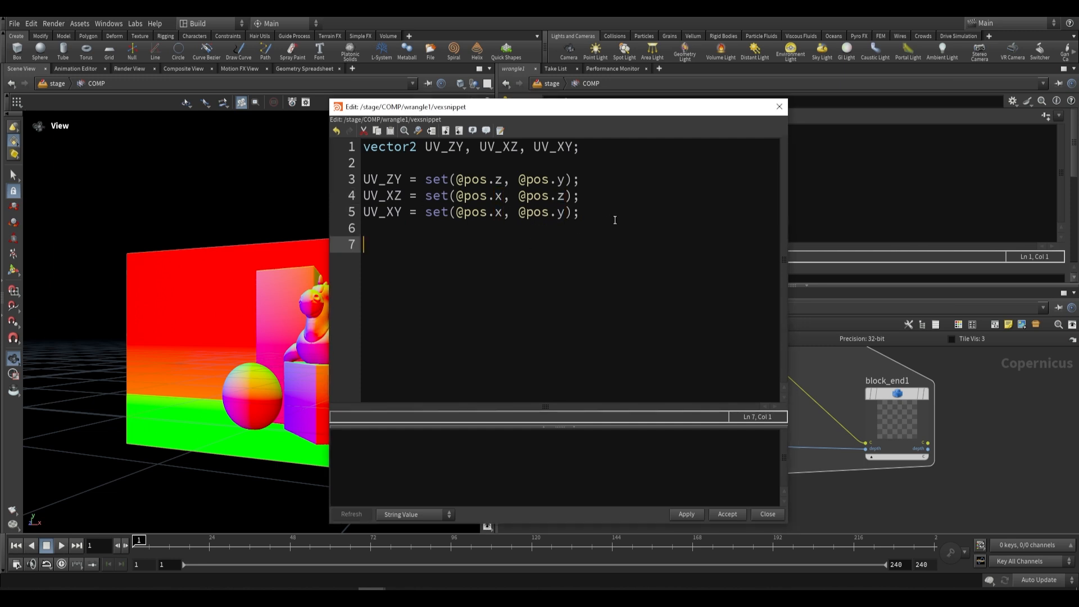
text(@uv = UV_ZY;)
click(724, 514)
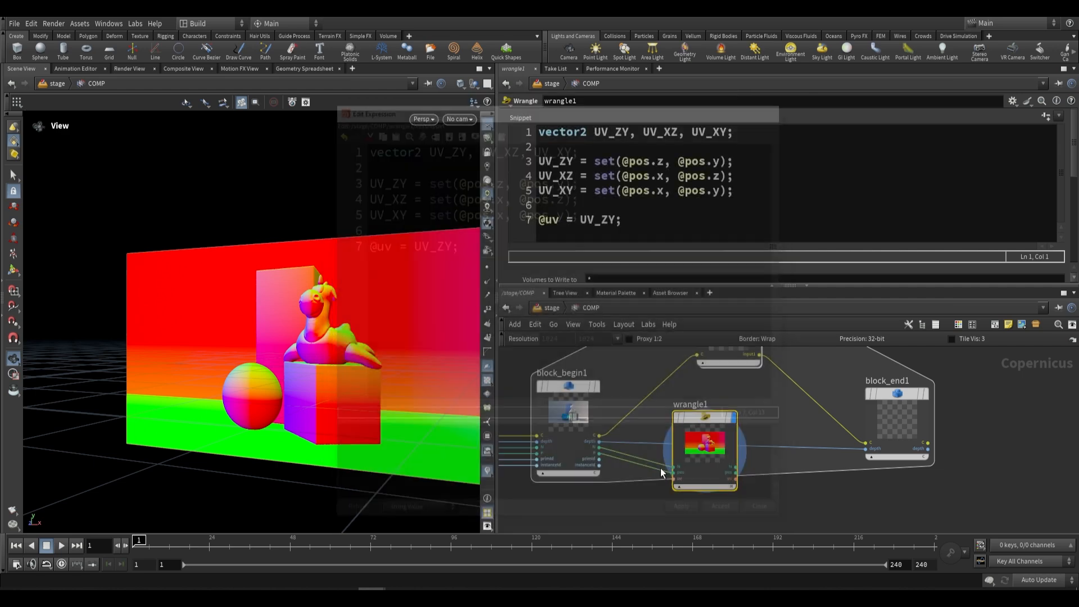
- Move wrangle1 down, below the wires between block_begin1 and block_end1
scroll(770, 455, down, 2)
scroll(755, 462, up, 2)
drag(694, 431, 696, 481)
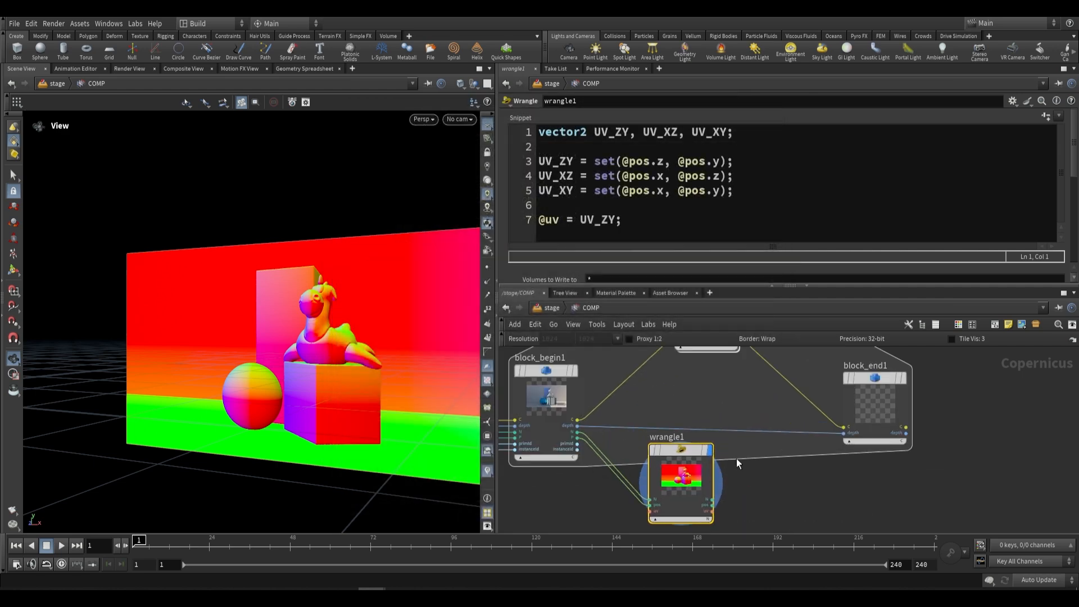
middle_drag(736, 460, 731, 421)
scroll(725, 435, up, 2)
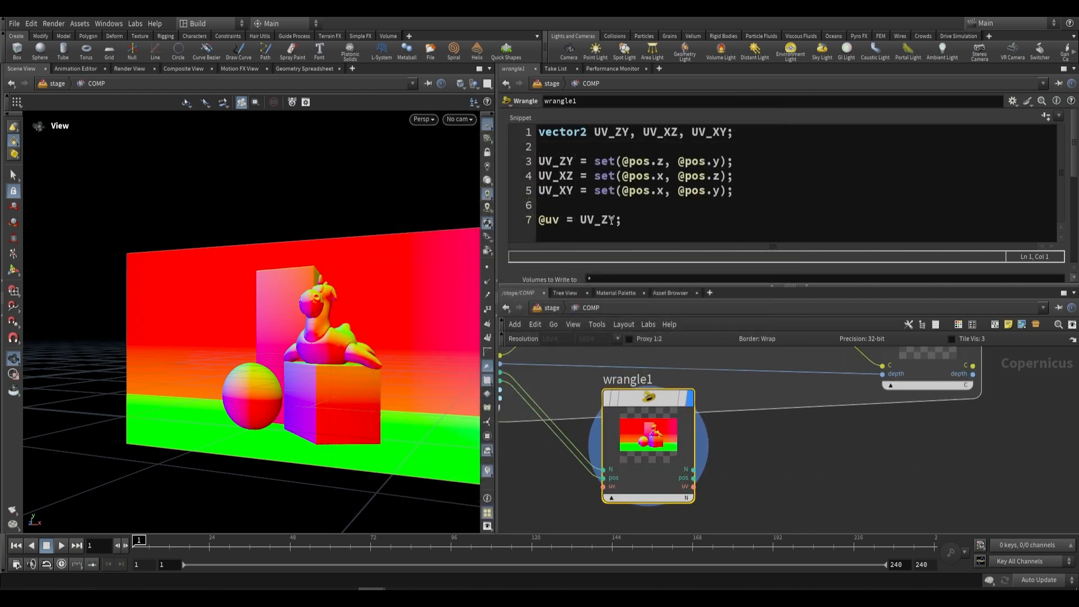
mouse_move(616, 219)
mouse_down()
mouse_move(538, 219)
mouse_move(617, 220)
mouse_move(600, 224)
mouse_up()
click(631, 223)
click(617, 219)
click(619, 225)
- Add a Tile Pattern node to the network below and beside wrangle1
scroll(775, 460, down, 2)
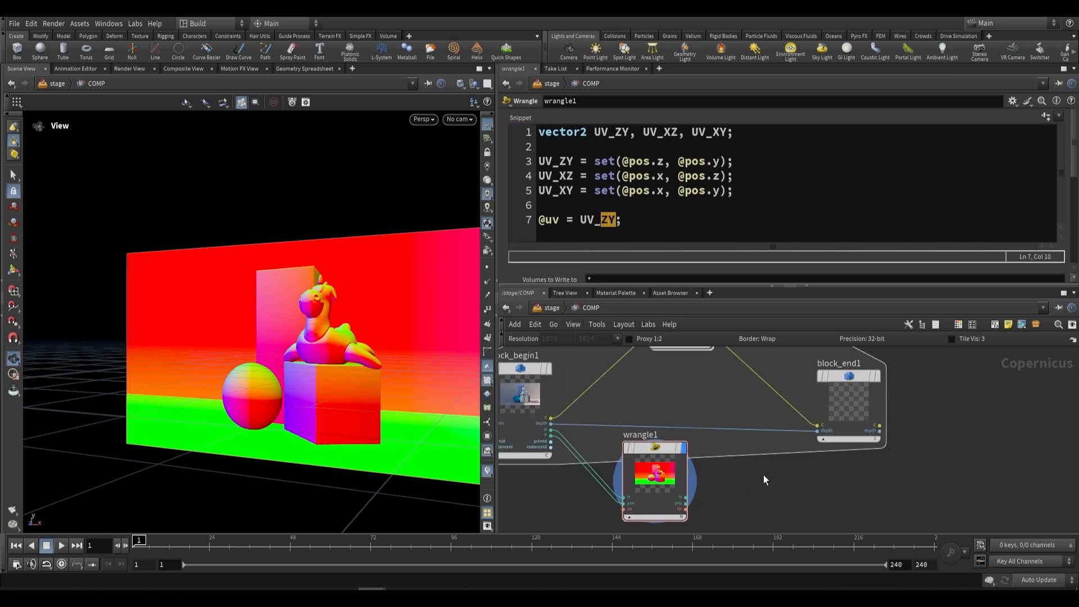
key(Tab)
text(tile)
key(Return)
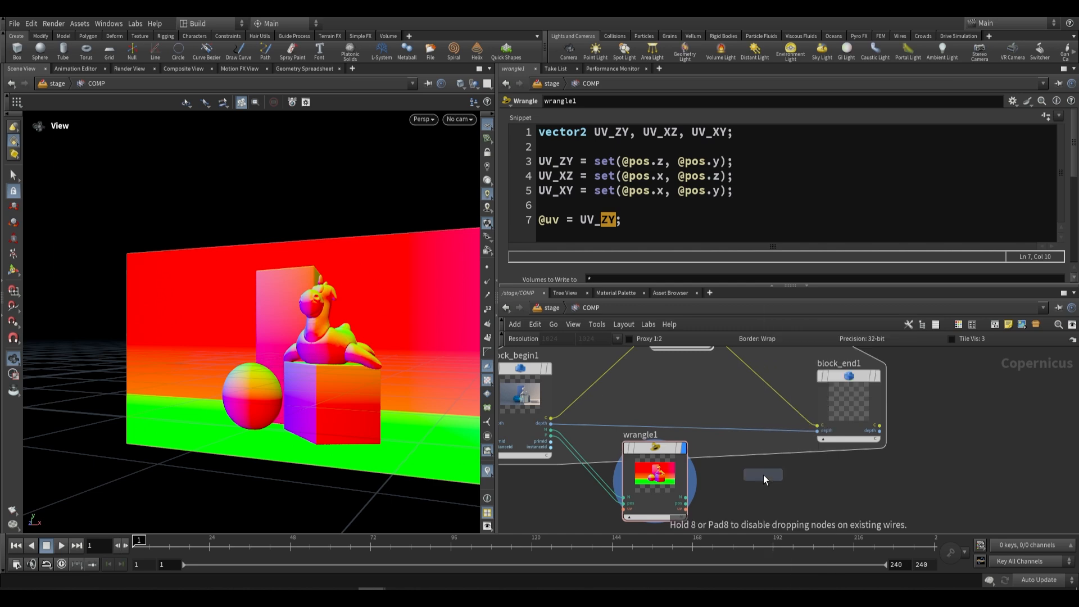
click(768, 477)
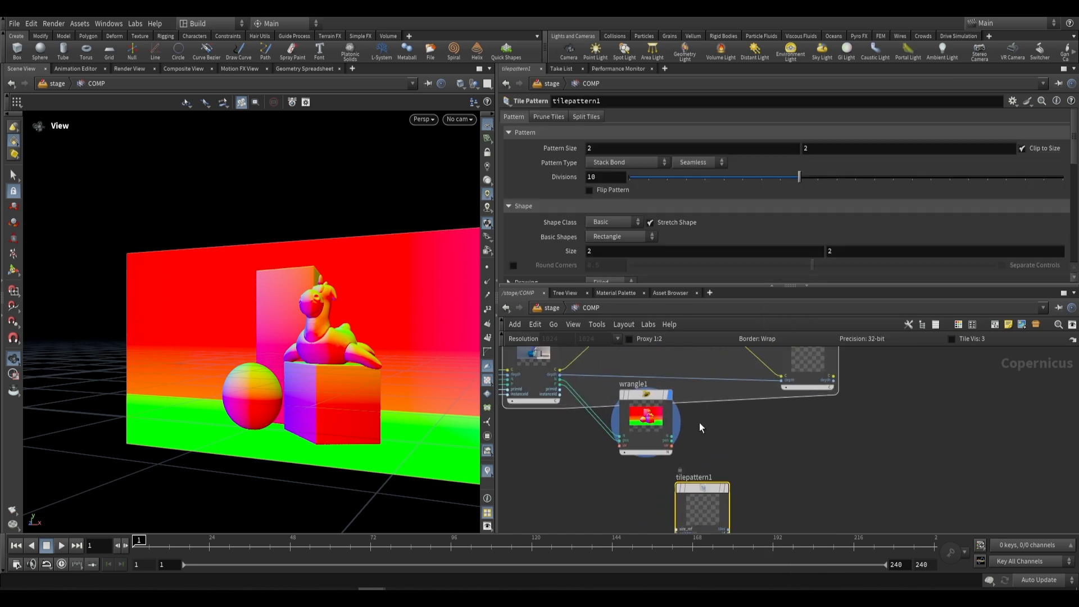
- Add a Texture Sample node downstream of wrangle1 and the tile pattern
key(Tab)
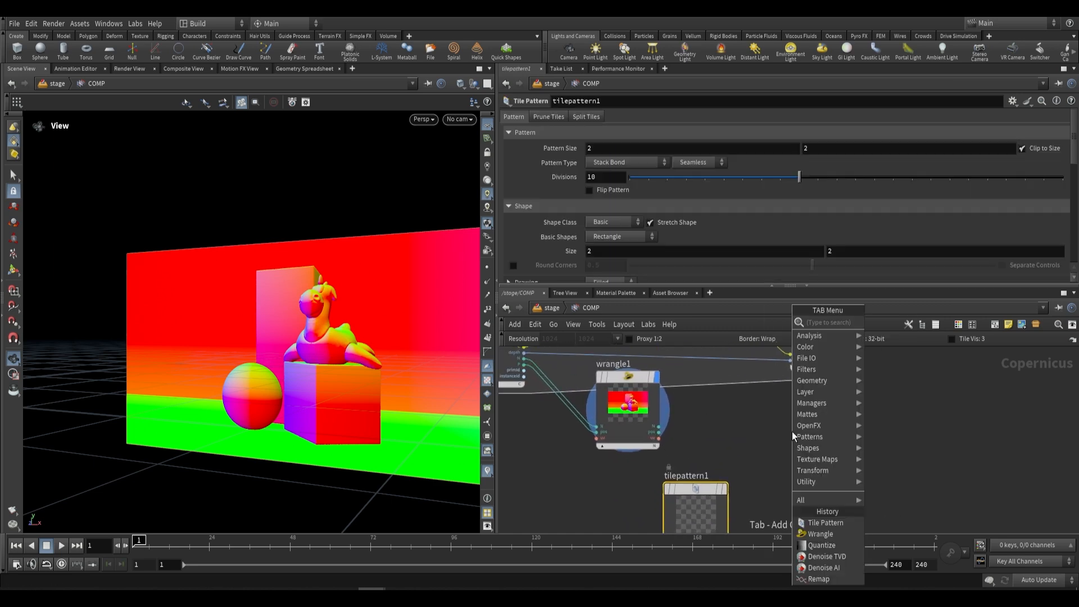
text(texture samp)
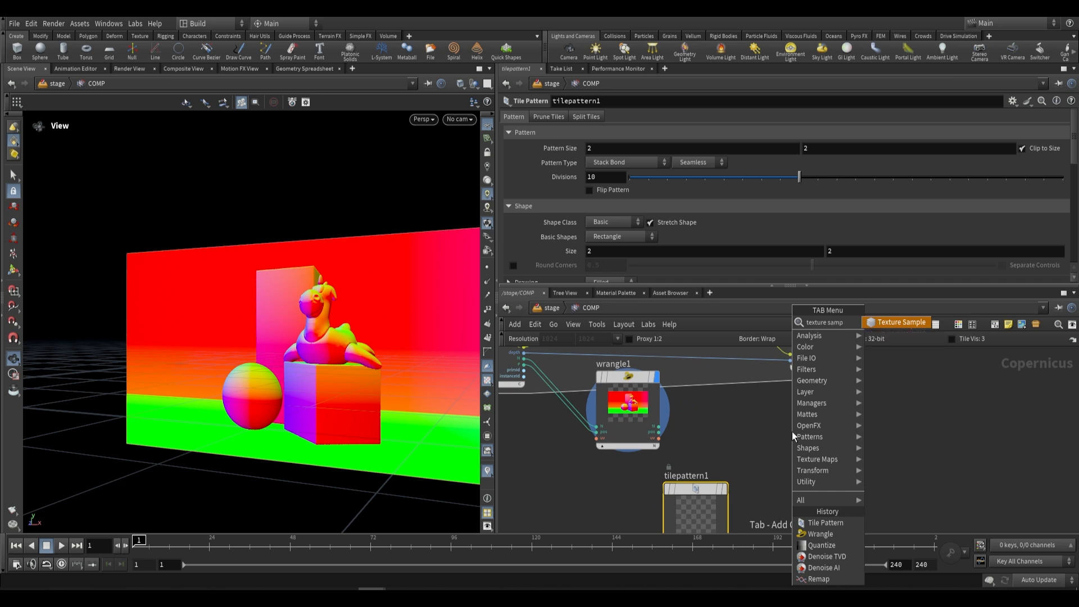
key(Return)
click(792, 432)
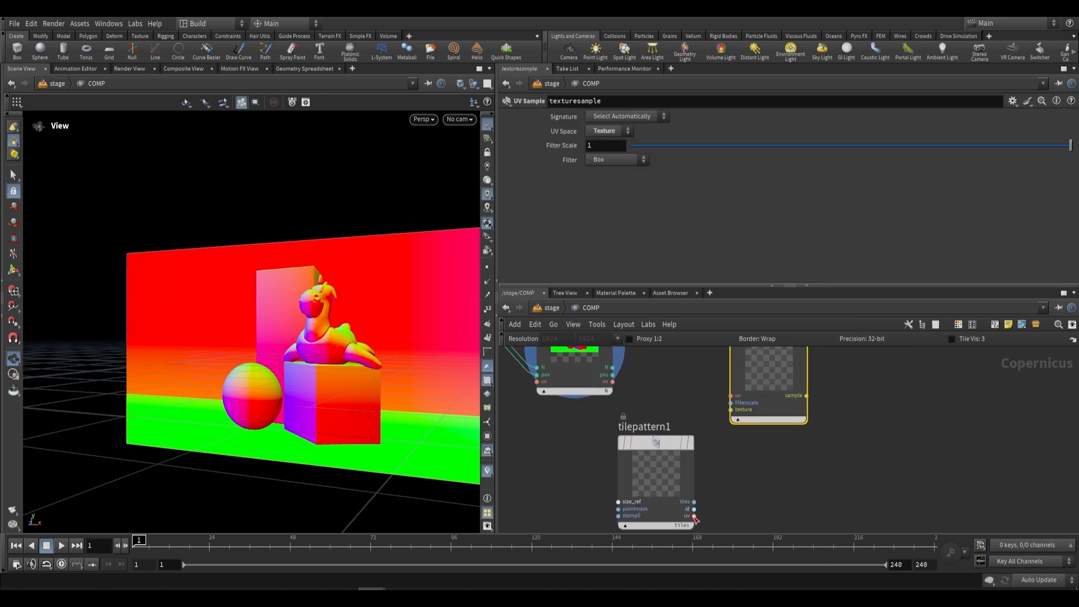
- Connect the tile pattern's tiles output to the texture sample's texture input, and wrangle1's uv output to its uv input
drag(694, 502, 698, 453)
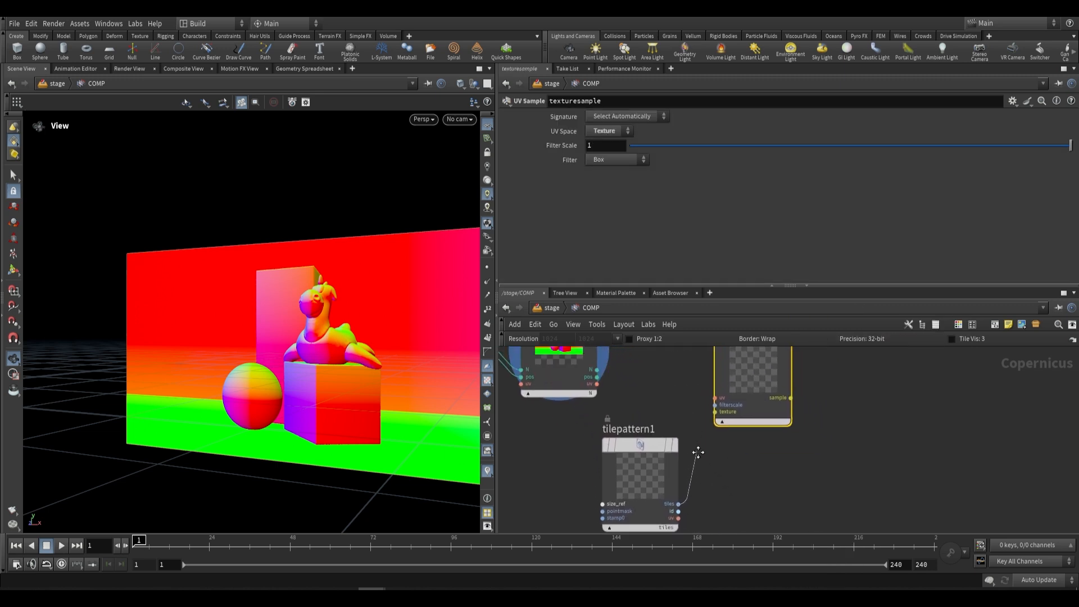
click(716, 412)
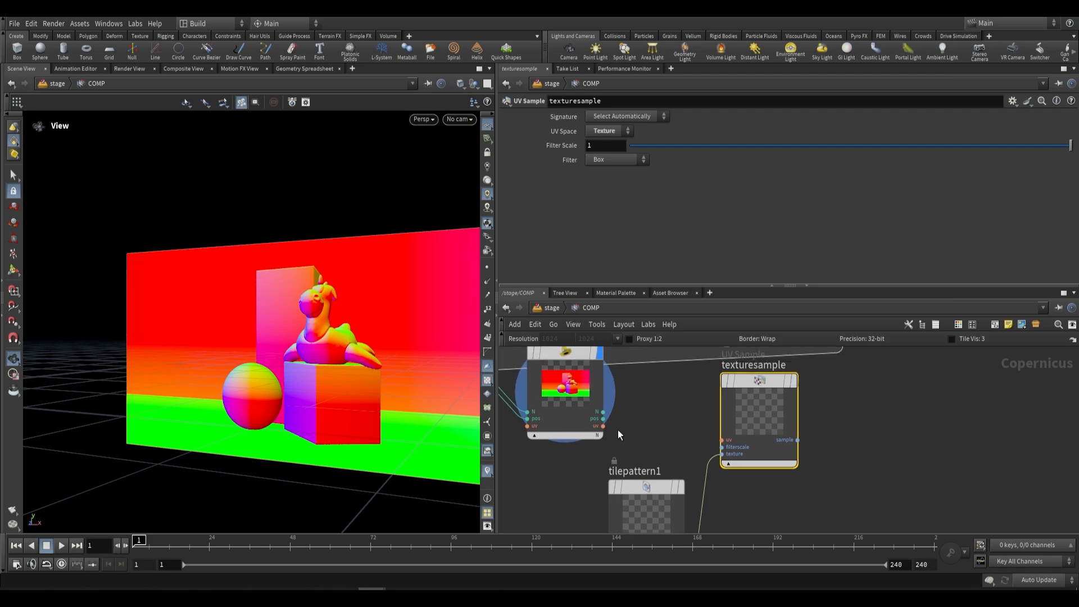
click(603, 426)
click(721, 440)
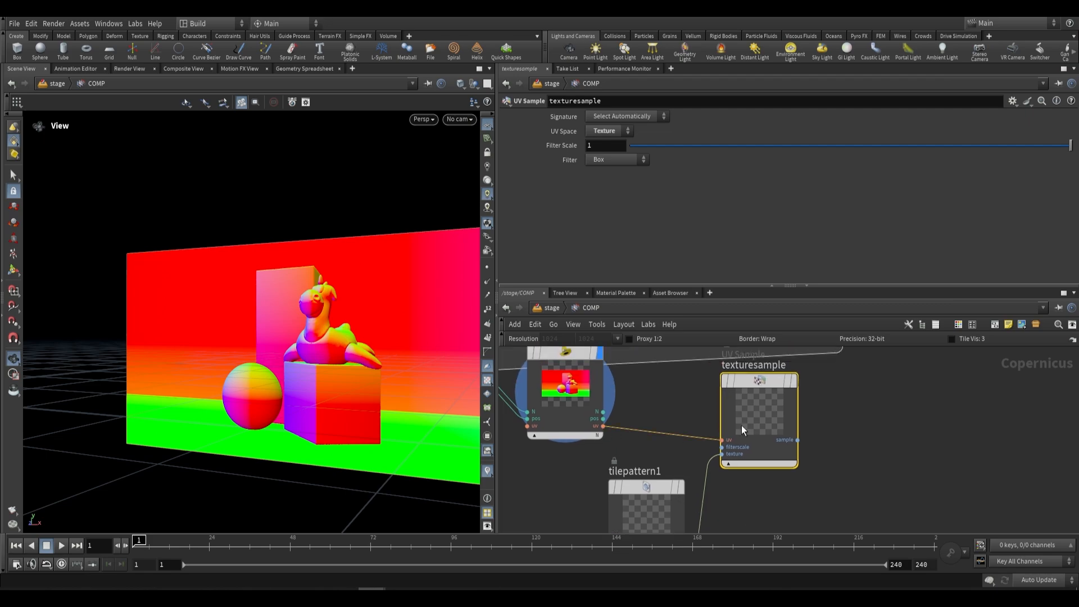
- Display the texture sample's result on the scene, with the tile pattern's inset enabled and set to 0.038
click(762, 453)
mouse_move(313, 357)
mouse_down()
mouse_move(335, 354)
mouse_move(323, 357)
mouse_up()
scroll(269, 370, up, 2)
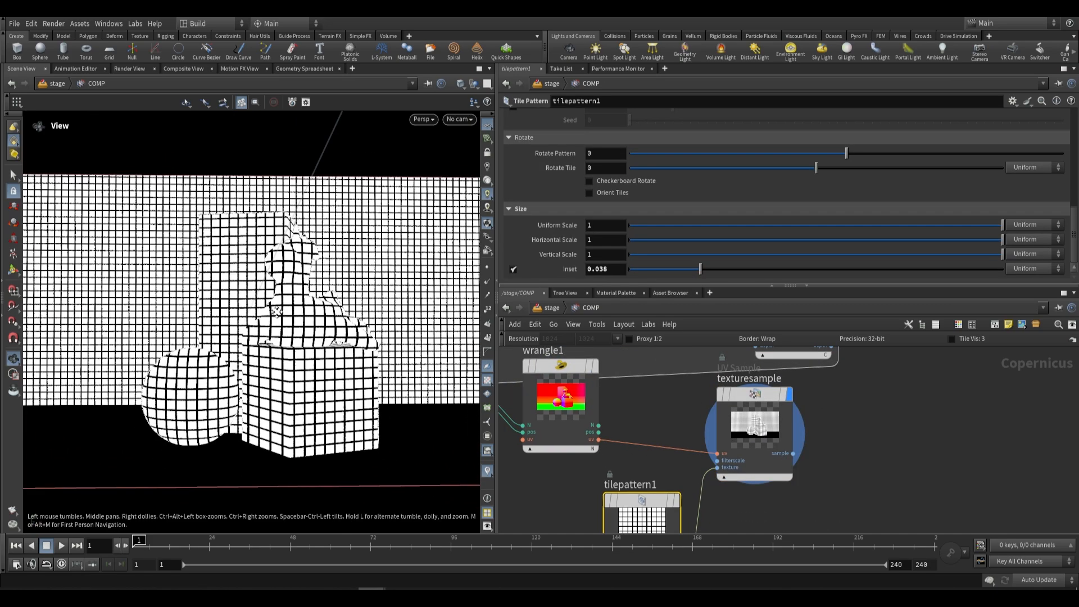
drag(315, 320, 322, 304)
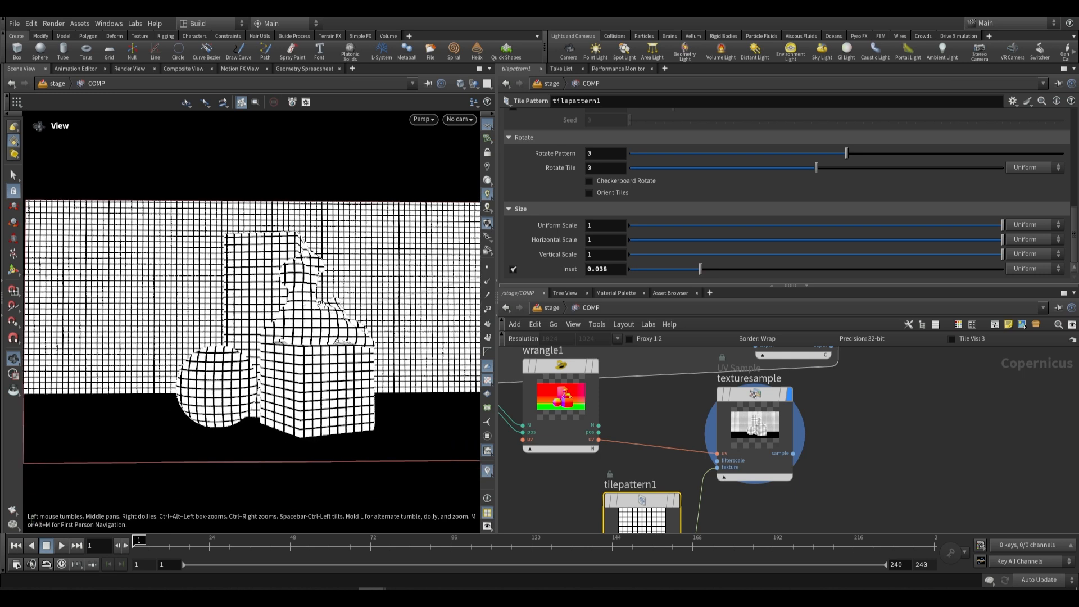
scroll(322, 303, up, 2)
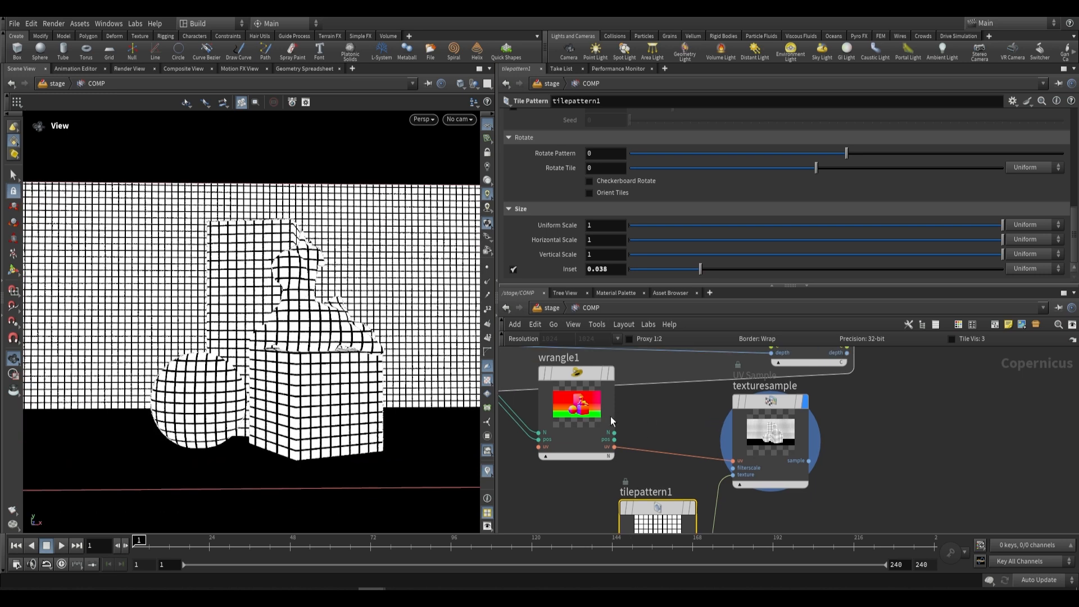
click(610, 417)
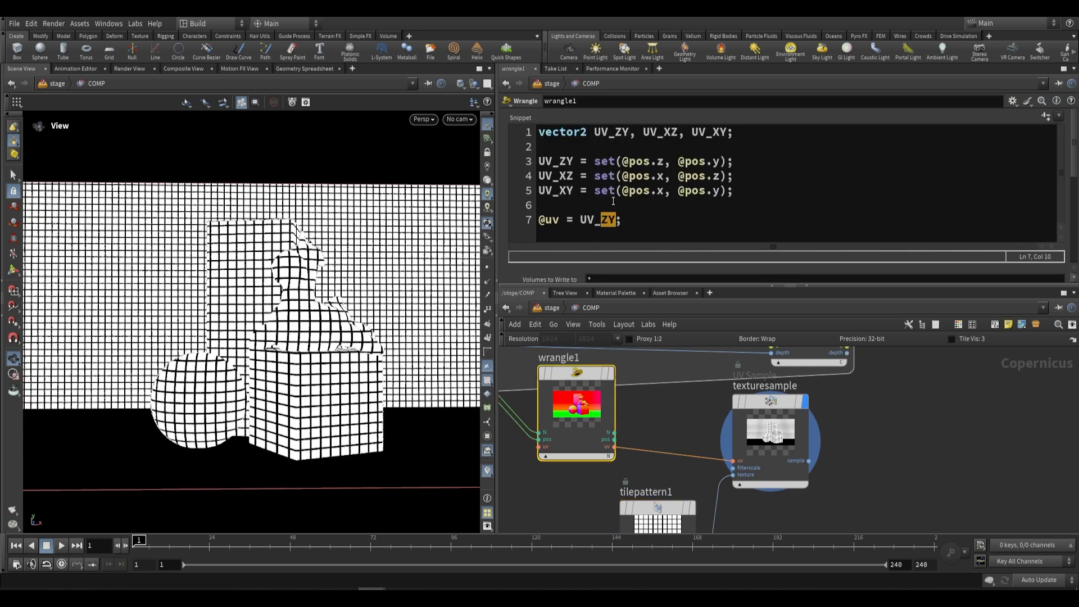
text(Z)
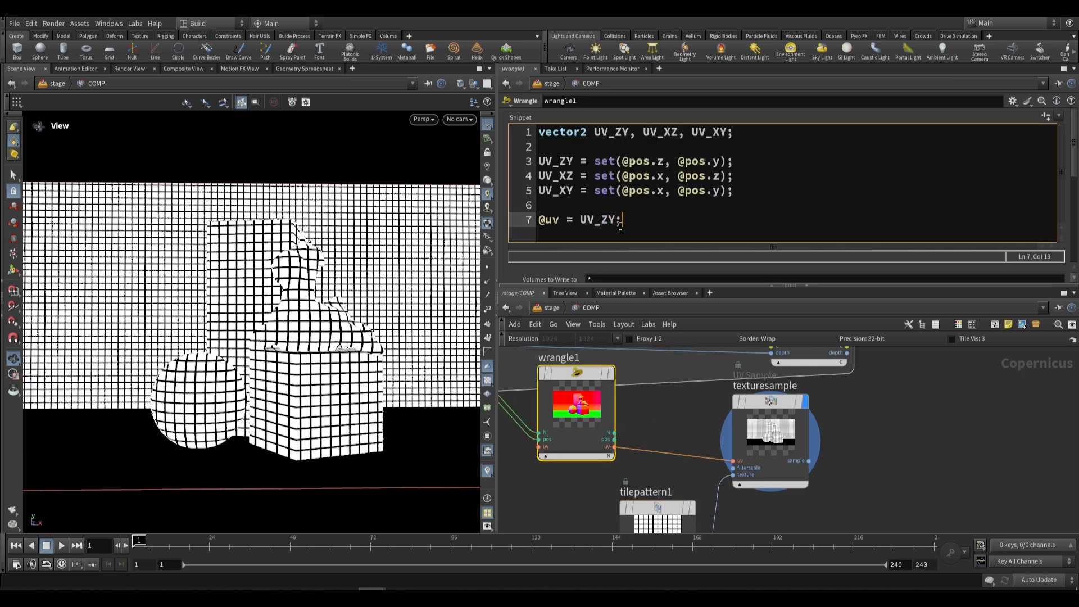
key(shift+Left)
text(XZ)
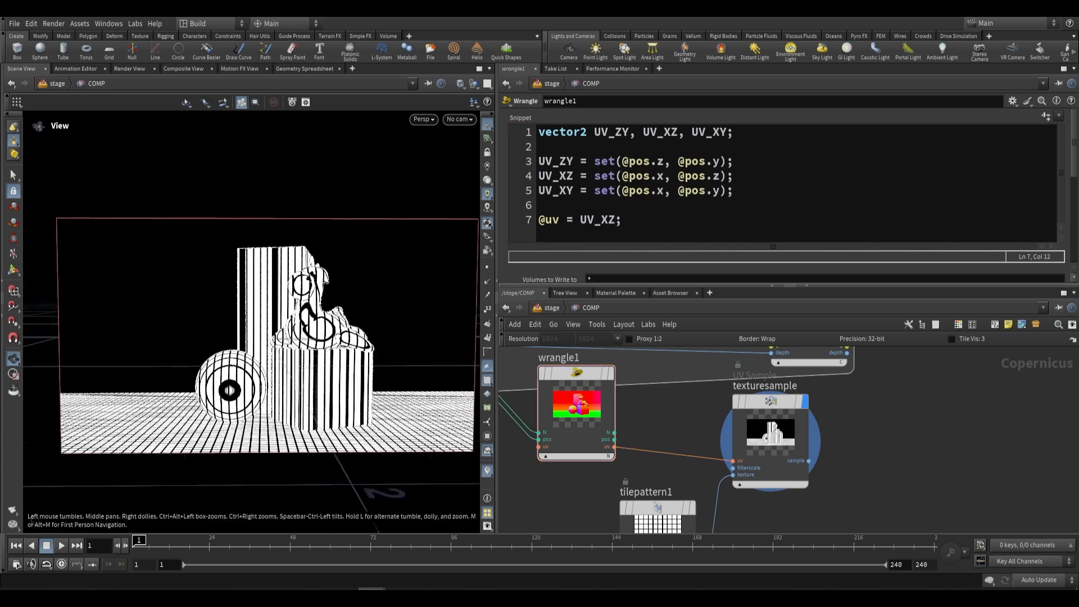
scroll(326, 378, up, 4)
scroll(326, 378, down, 3)
drag(618, 219, 600, 220)
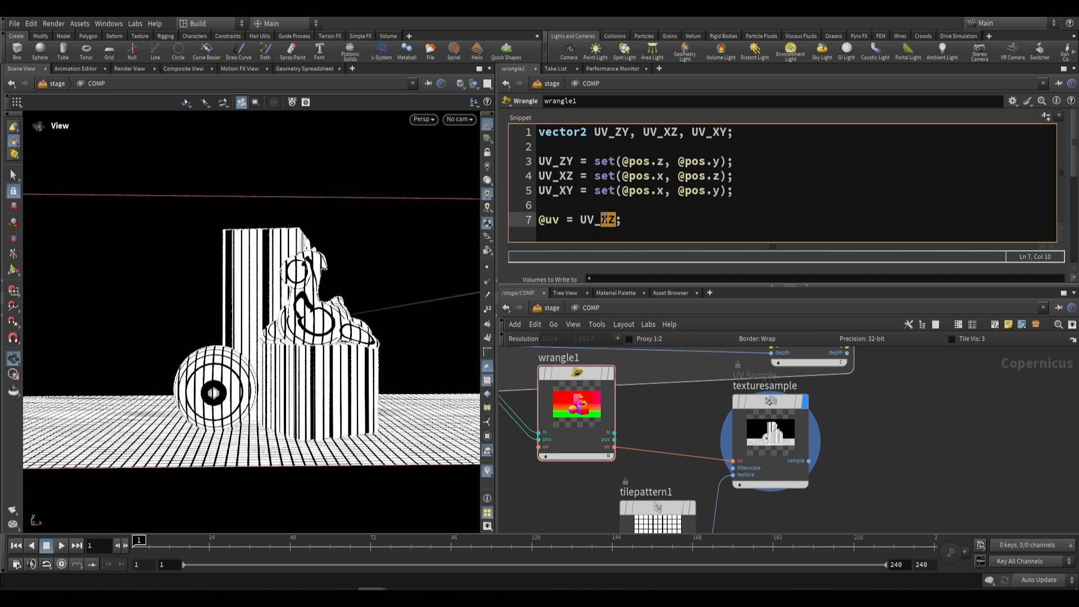
text(XY)
click(921, 448)
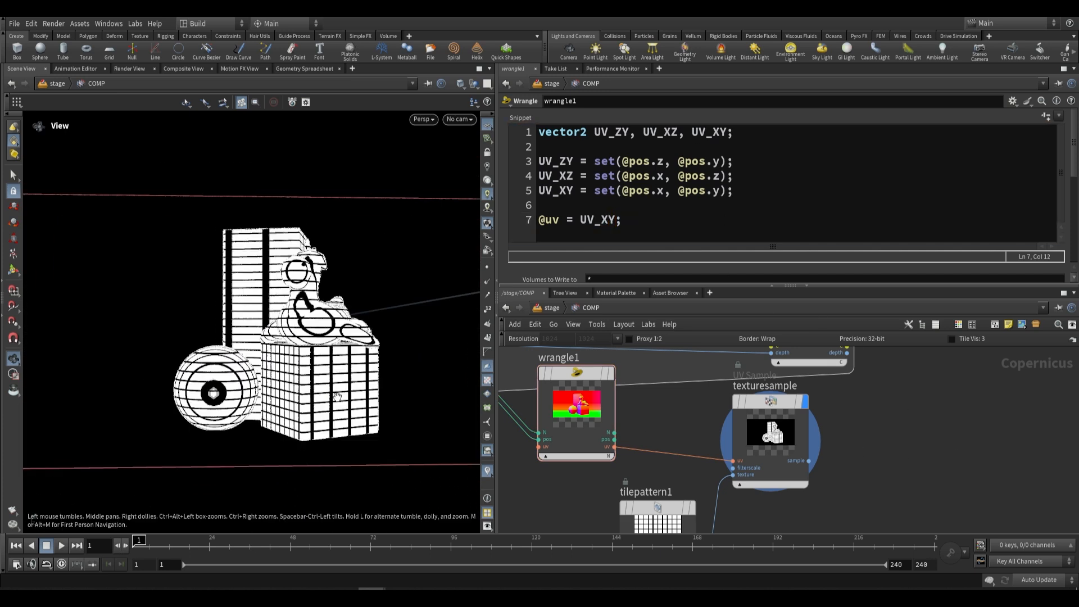
drag(315, 369, 216, 369)
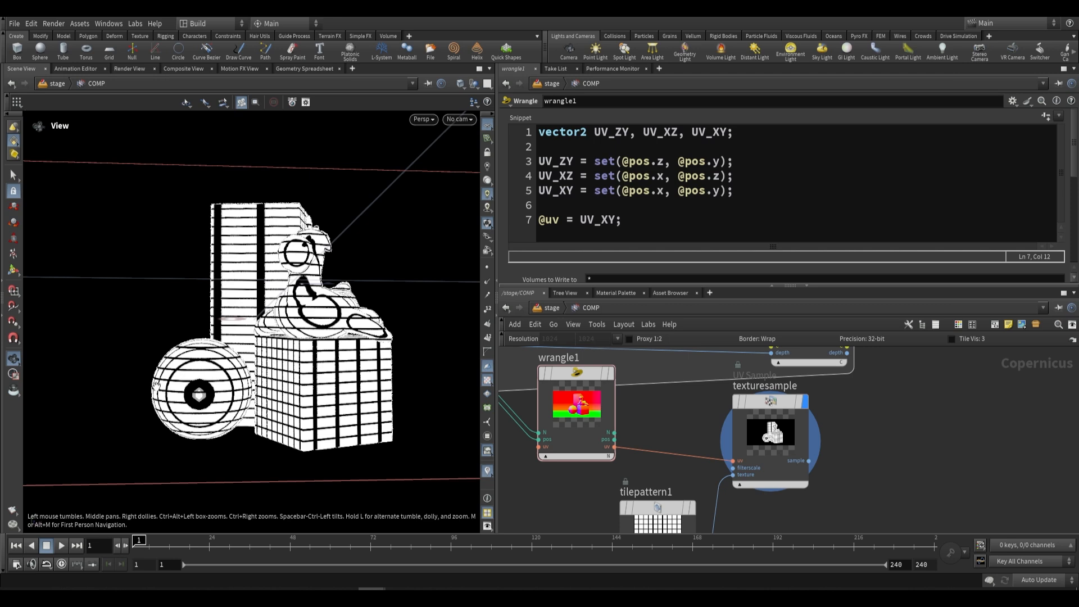
scroll(273, 242, up, 4)
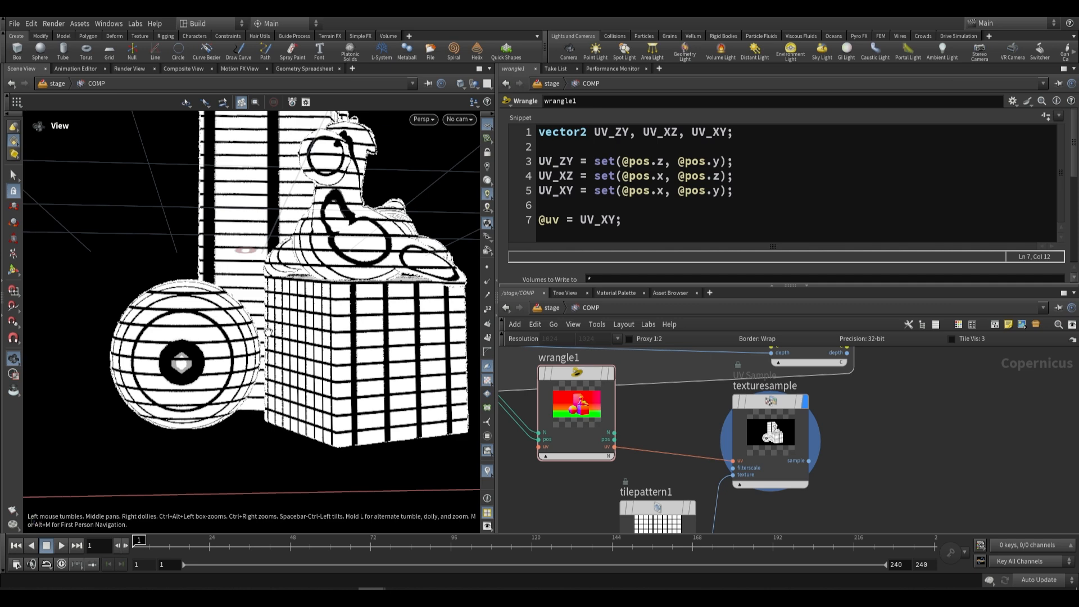
scroll(313, 429, down, 3)
scroll(308, 417, down, 3)
scroll(665, 428, down, 2)
scroll(636, 411, up, 2)
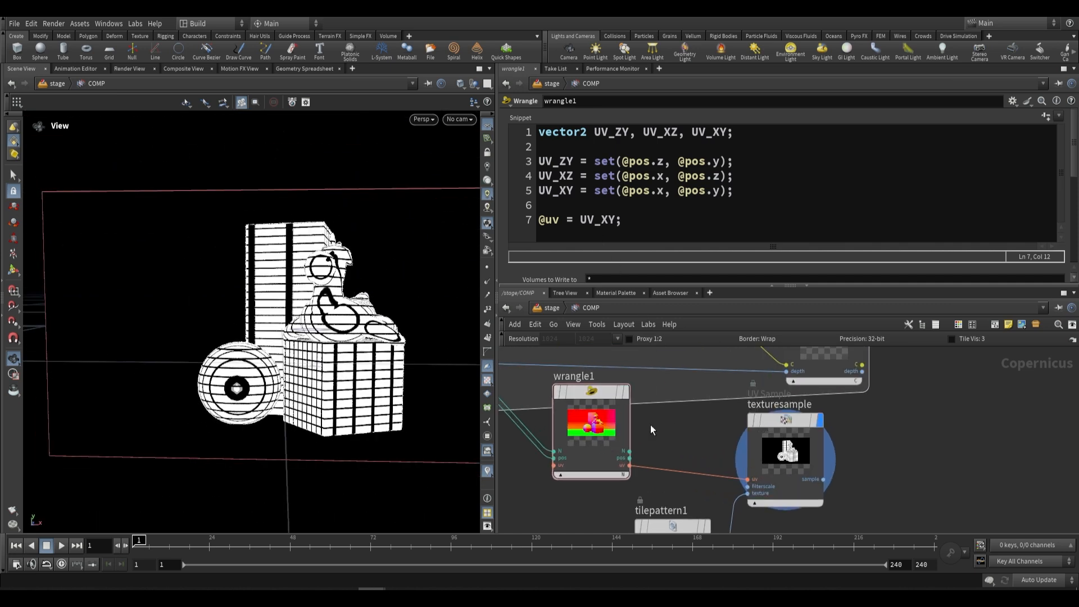
scroll(648, 423, down, 1)
click(599, 417)
scroll(662, 427, up, 2)
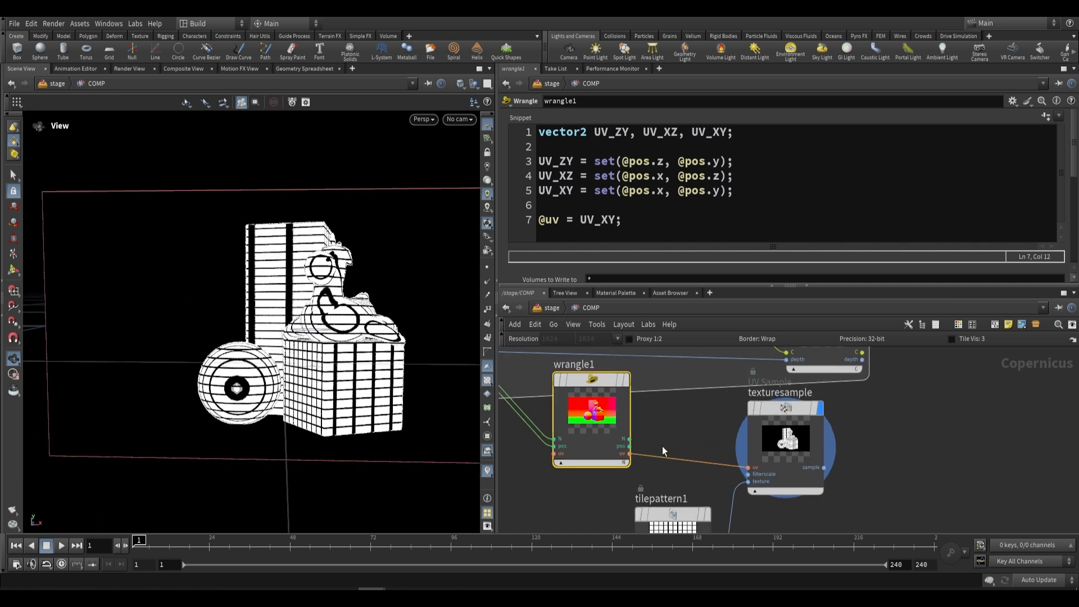
drag(617, 220, 602, 219)
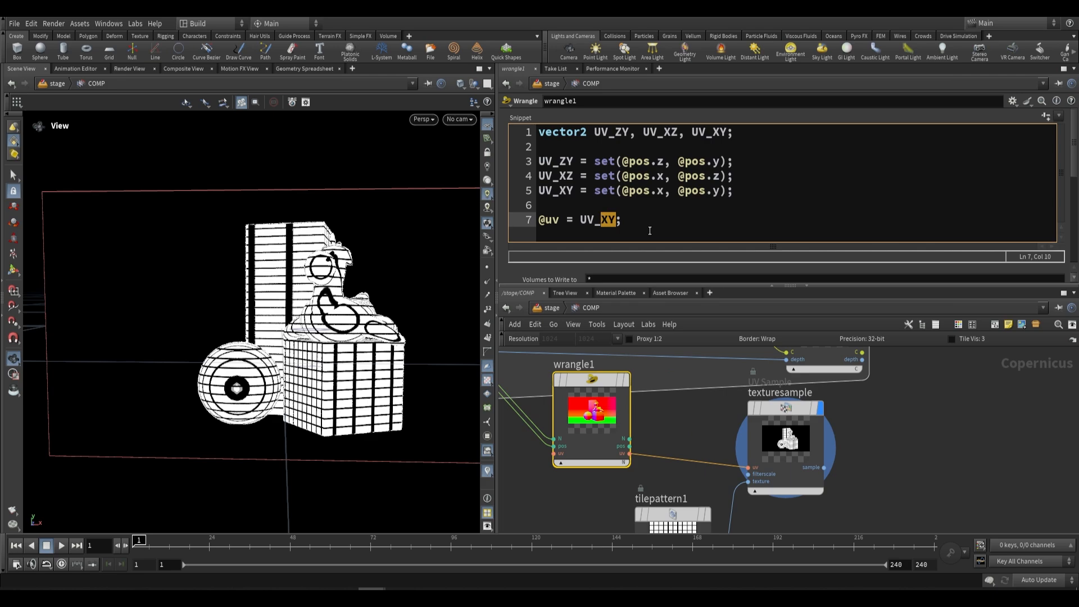
text(ZY)
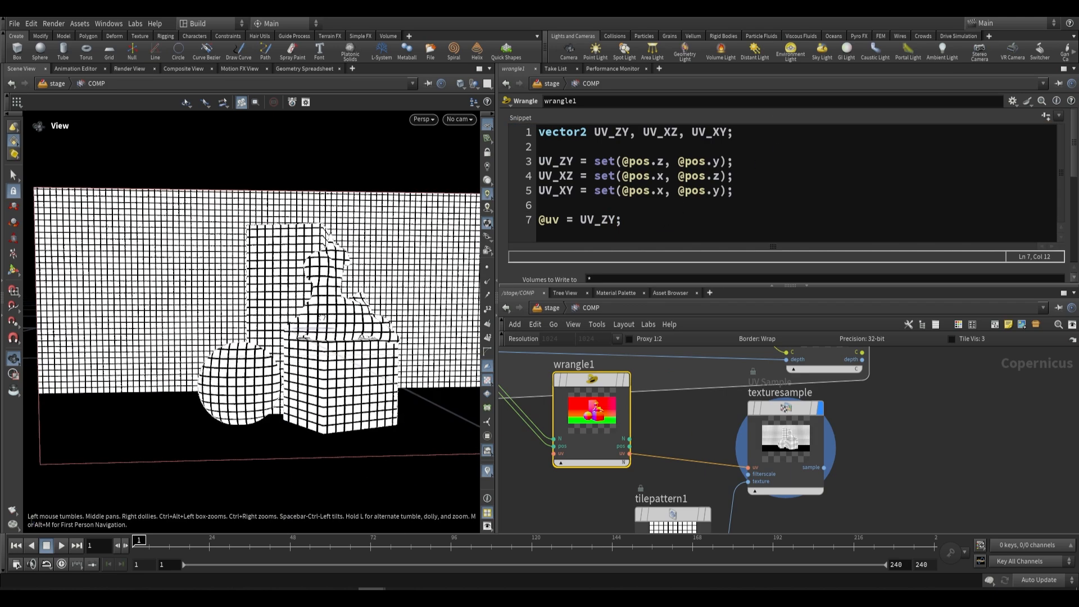
drag(322, 317, 321, 363)
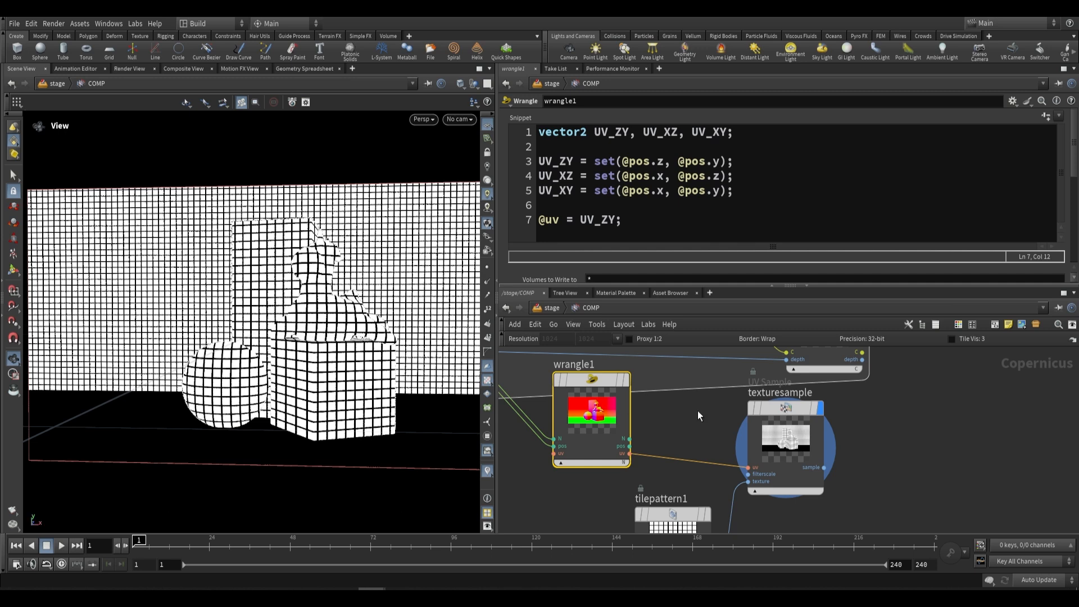
middle_drag(698, 415, 720, 432)
scroll(630, 424, up, 3)
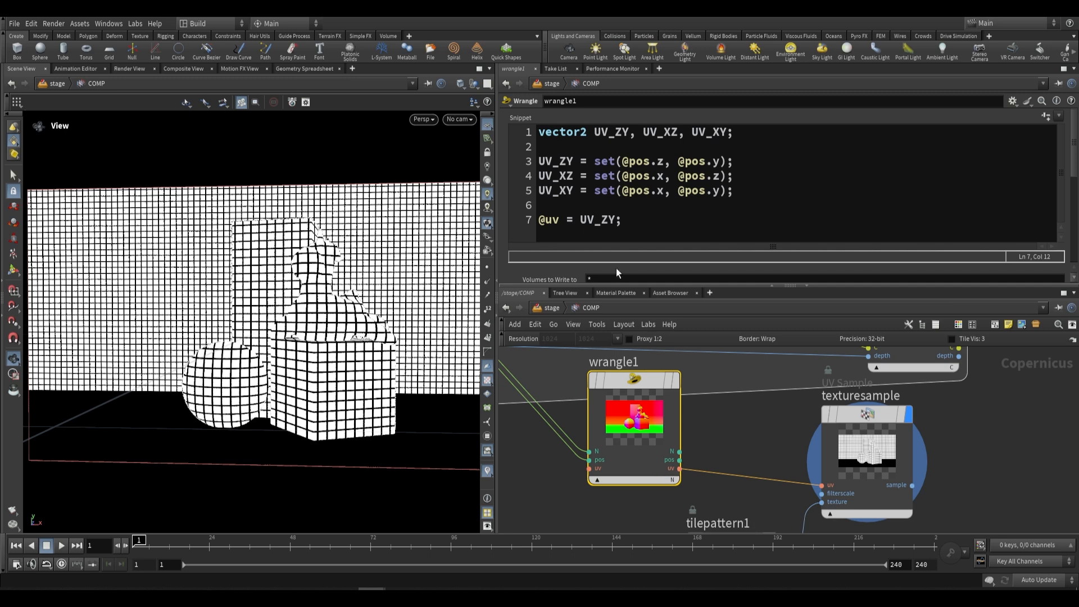
drag(735, 191, 527, 158)
click(719, 224)
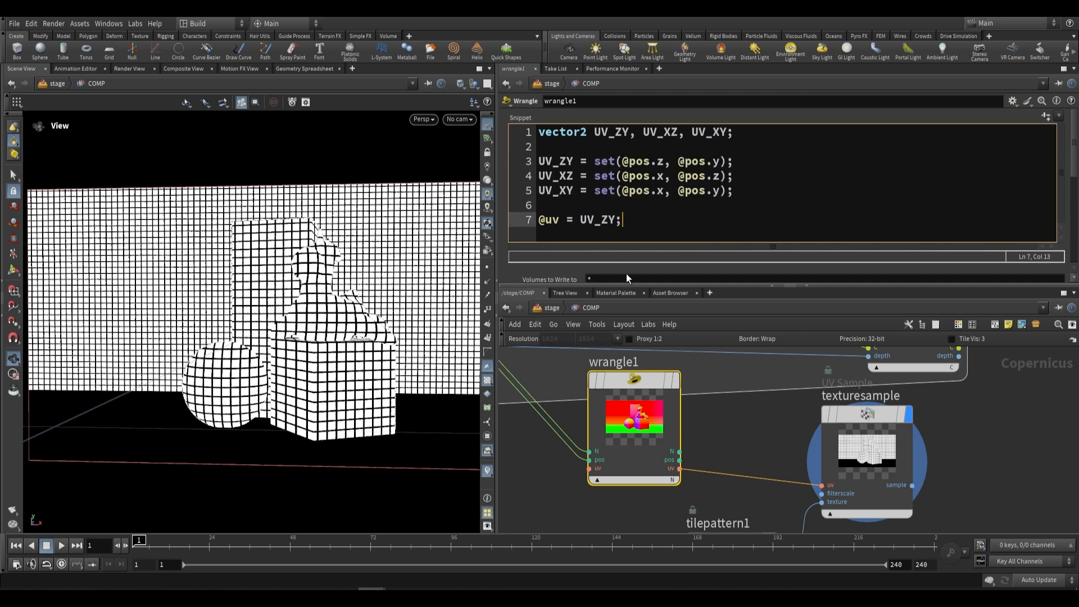
key(ctrl+BackSpace)
key(ctrl+BackSpace)
key(ctrl+BackSpace)
key(ctrl+BackSpace)
key(ctrl+BackSpace)
key(ctrl+BackSpace)
click(676, 381)
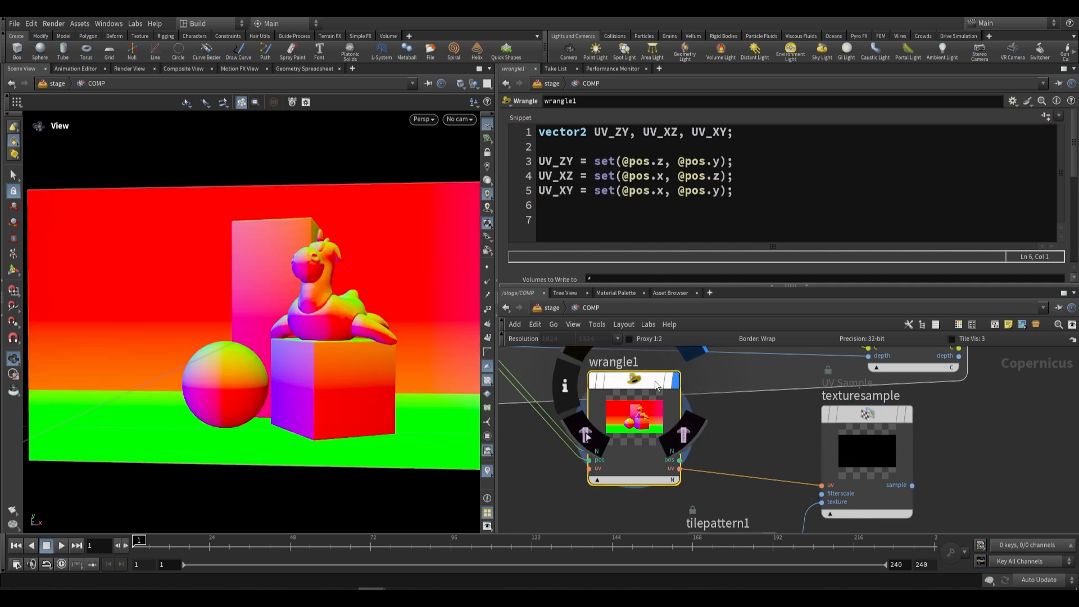
- In wrangle1's expanded snippet editor, declare float WEIGHT_X, WEIGHT_Y, WEIGHT_Z, WEIGHT_TOTAL; below the UV assignments
click(718, 209)
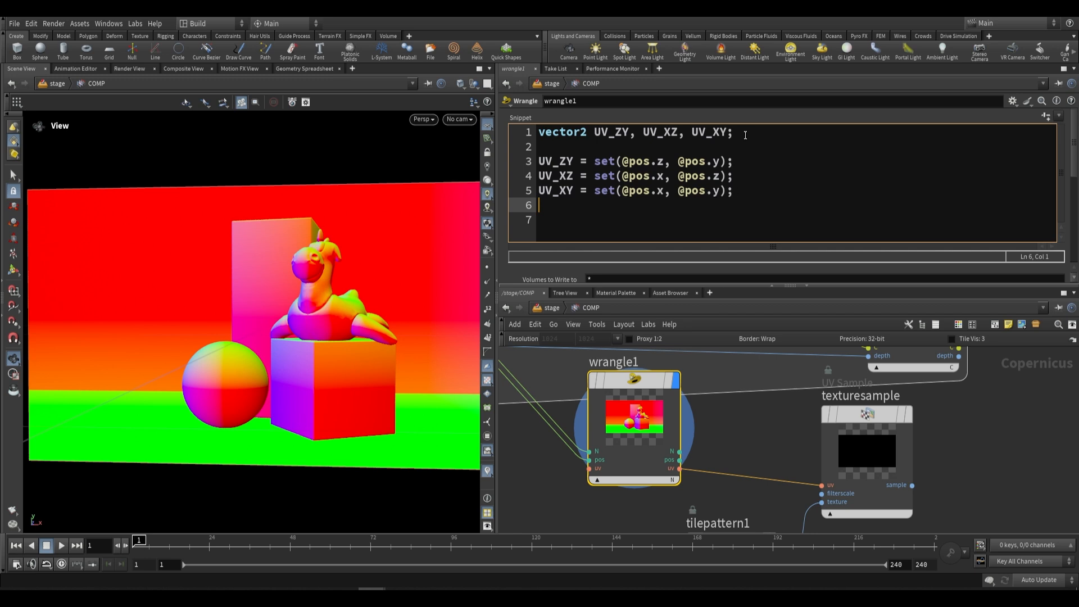
key(Return)
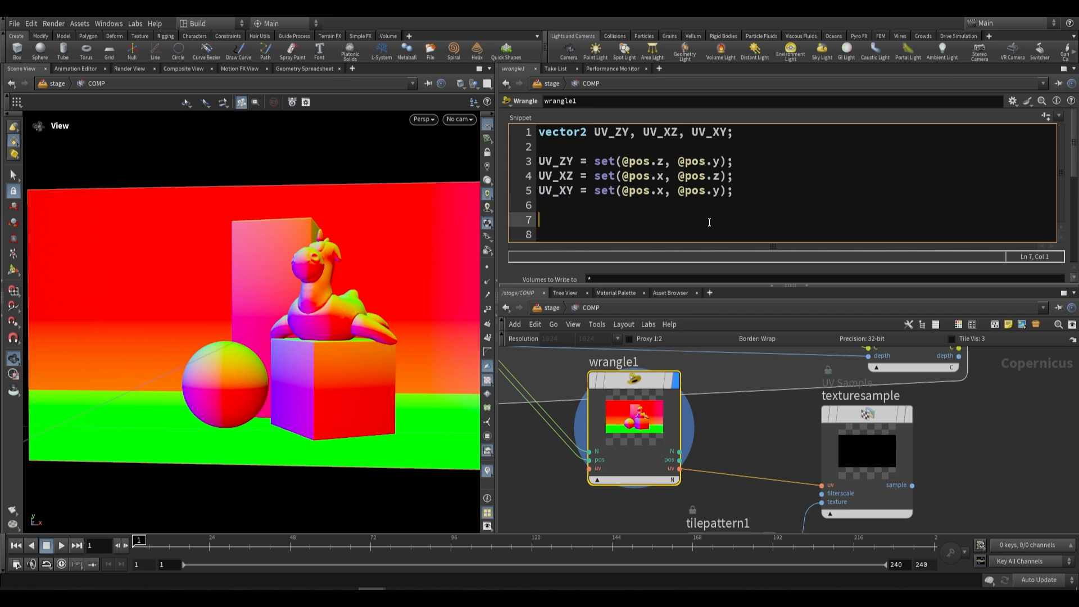
key(alt+e)
text(float )
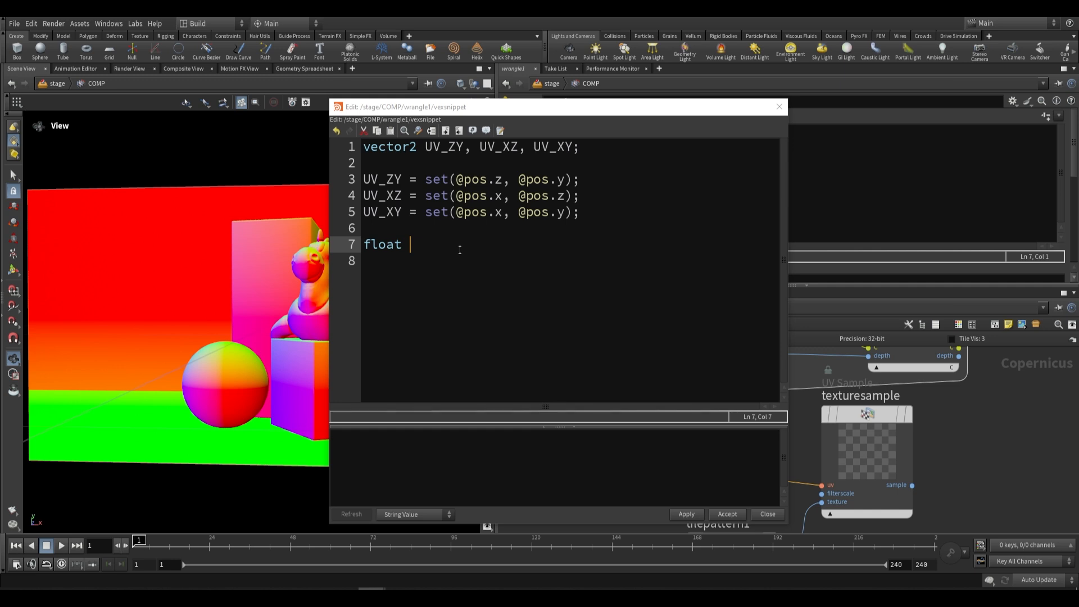
text(WEIGHT_X, WEIGHT_Y, WI)
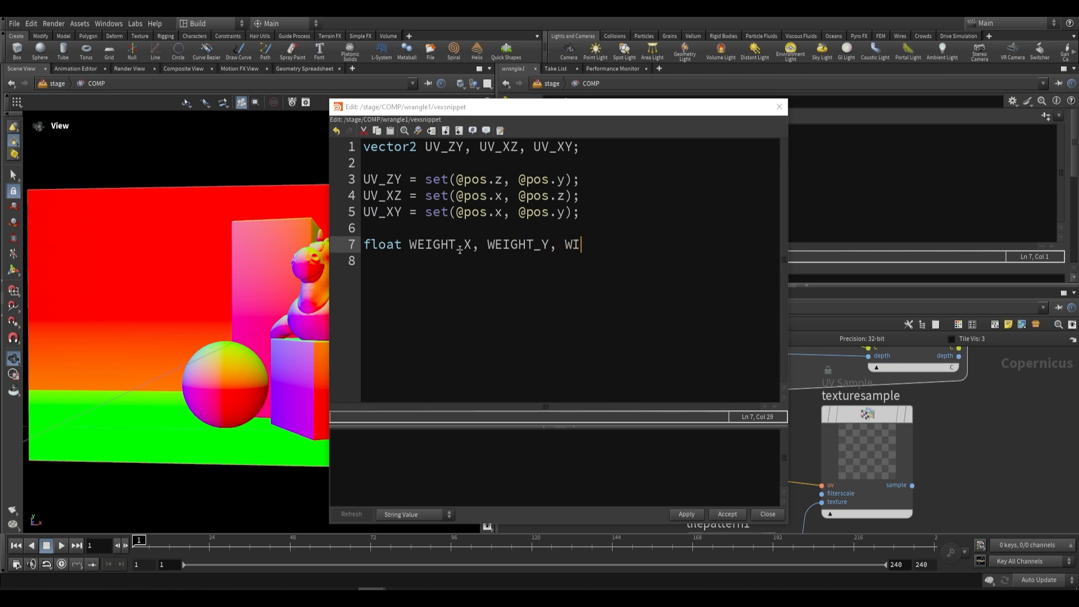
key(BackSpace)
text(EIGHT_Z, WEIGHT_)
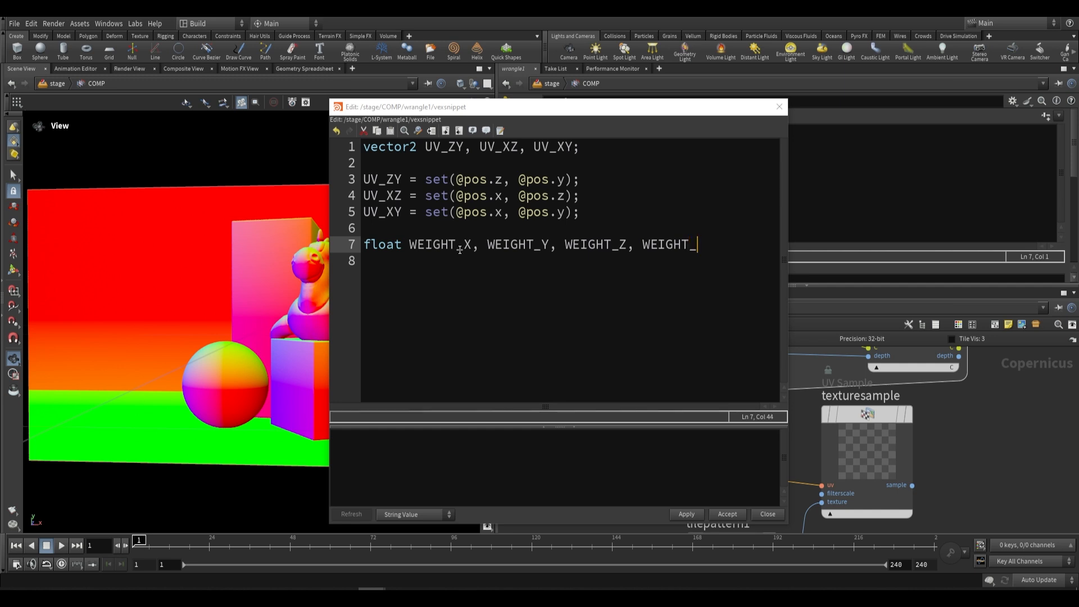
text(TOTAL;)
key(Return)
key(Return)
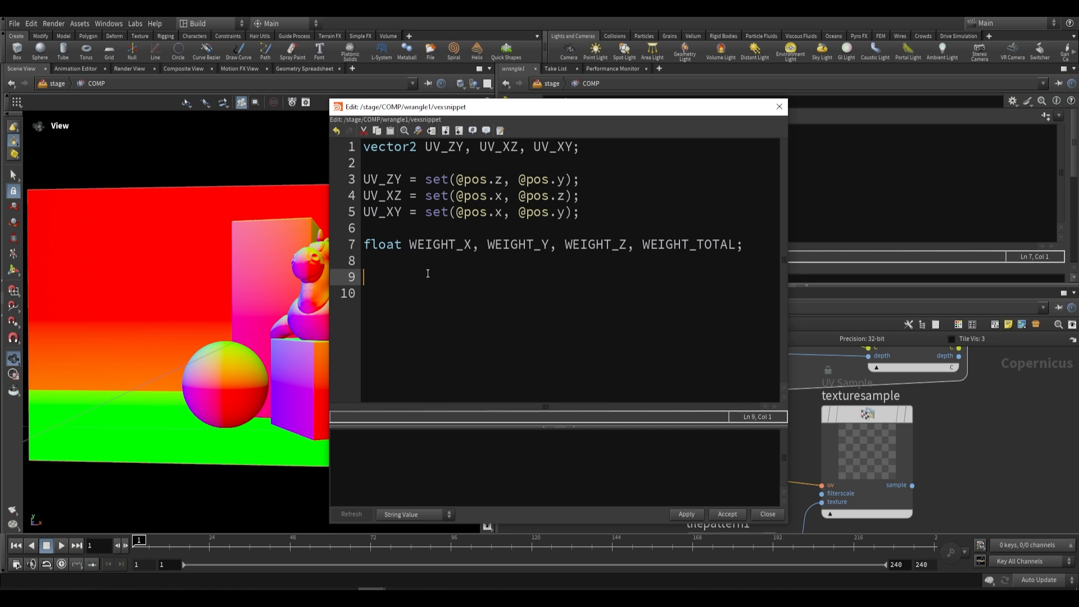
- Add the line WEIGHT_X = abs(@N.x); below the float declaration, with the editor window moved clear of the scene objects
drag(451, 108, 563, 105)
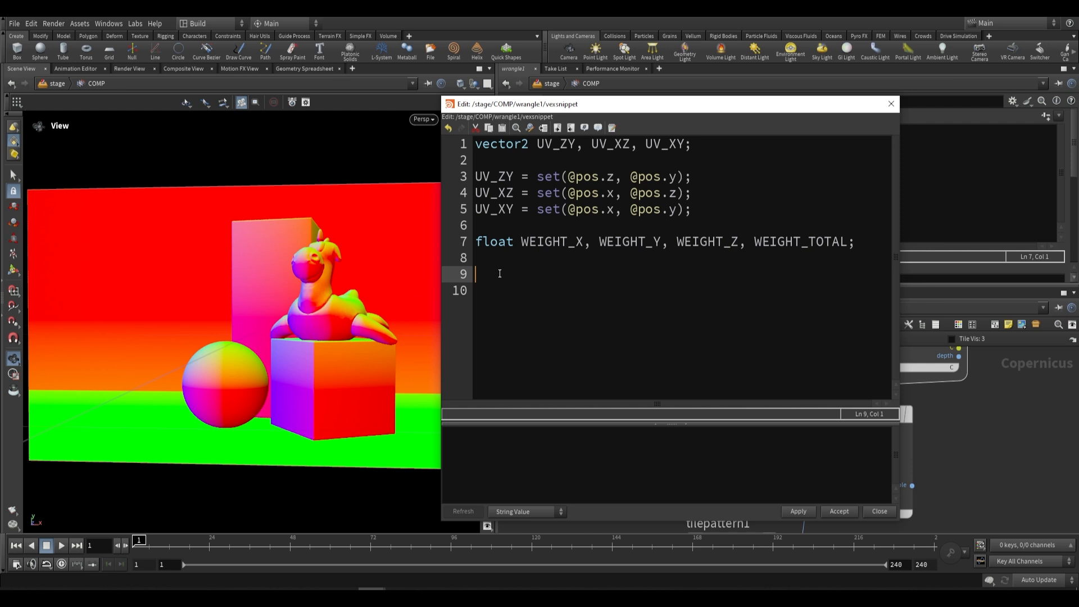
text(w)
key(BackSpace)
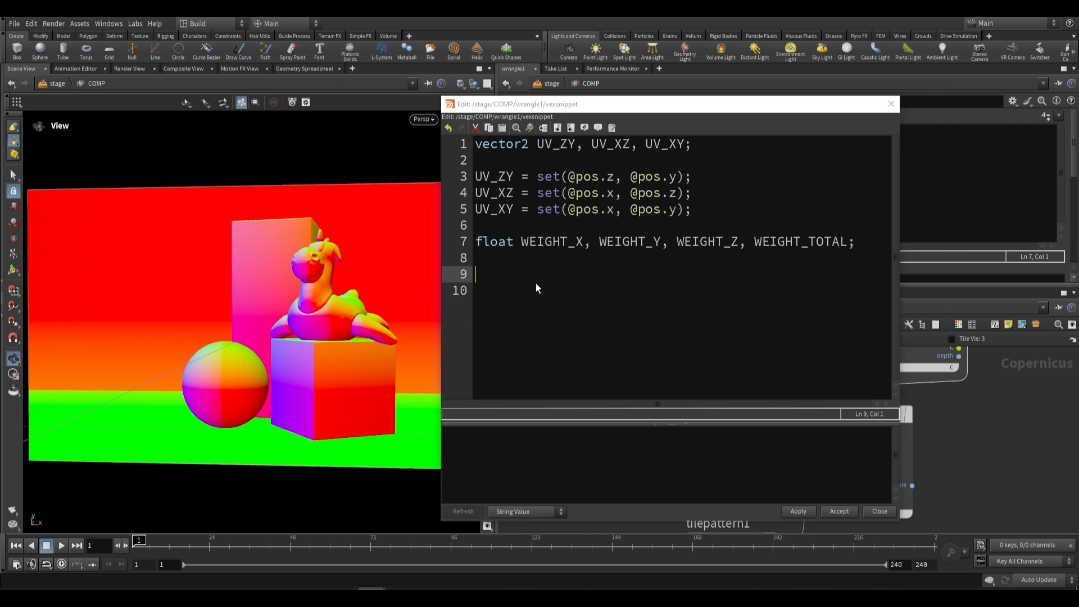
text(WEIGHT_X = @N.x;)
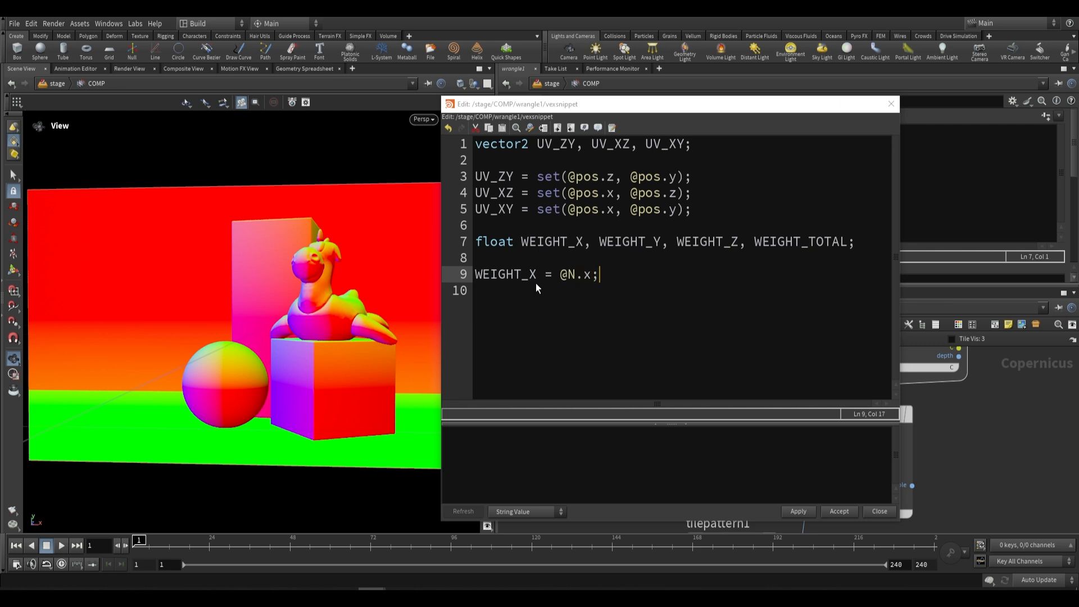
key(Left)
key(Left)
key(Left)
key(Left)
key(Left)
text(abs()
key(Right)
key(Right)
key(Right)
key(Right)
text())
click(622, 265)
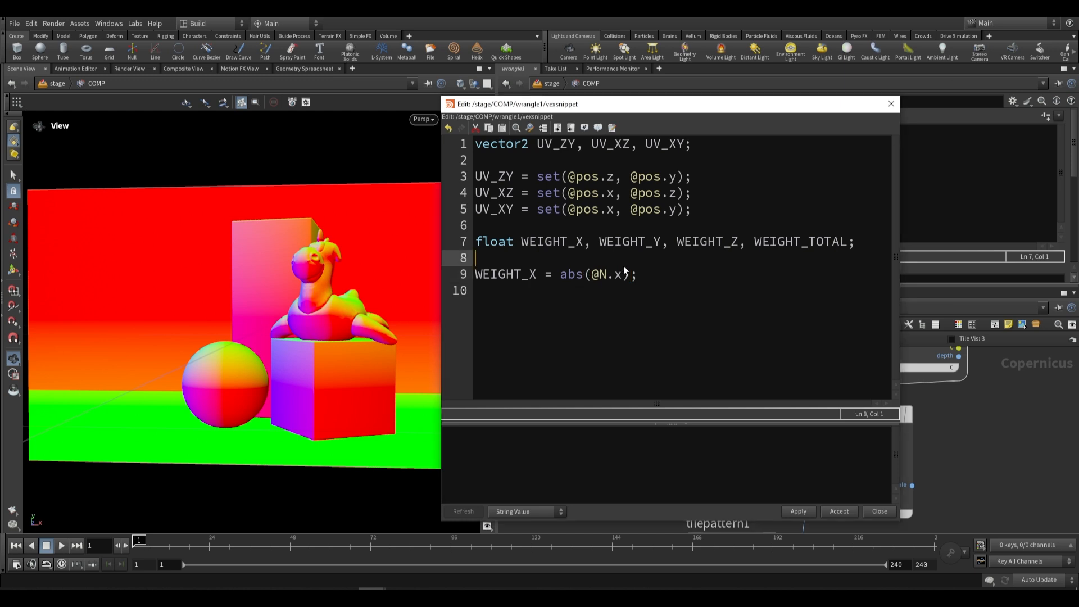
click(624, 269)
- Duplicate the WEIGHT_X = abs(@N.x); line twice directly below itself
drag(592, 275, 477, 275)
key(ctrl+c)
click(642, 276)
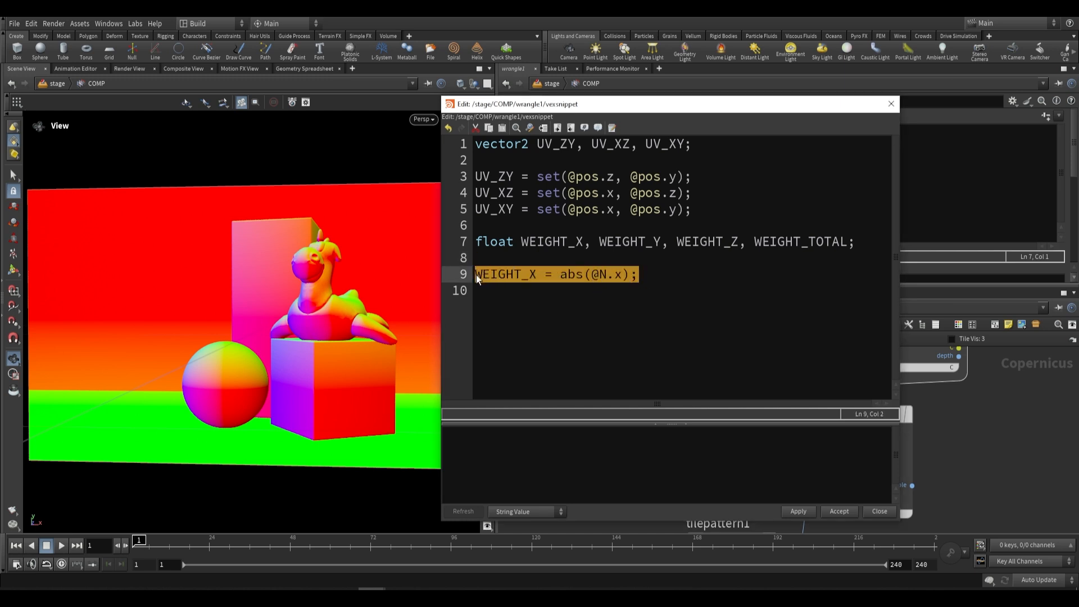
click(674, 279)
key(Return)
key(ctrl+v)
key(Return)
key(ctrl+v)
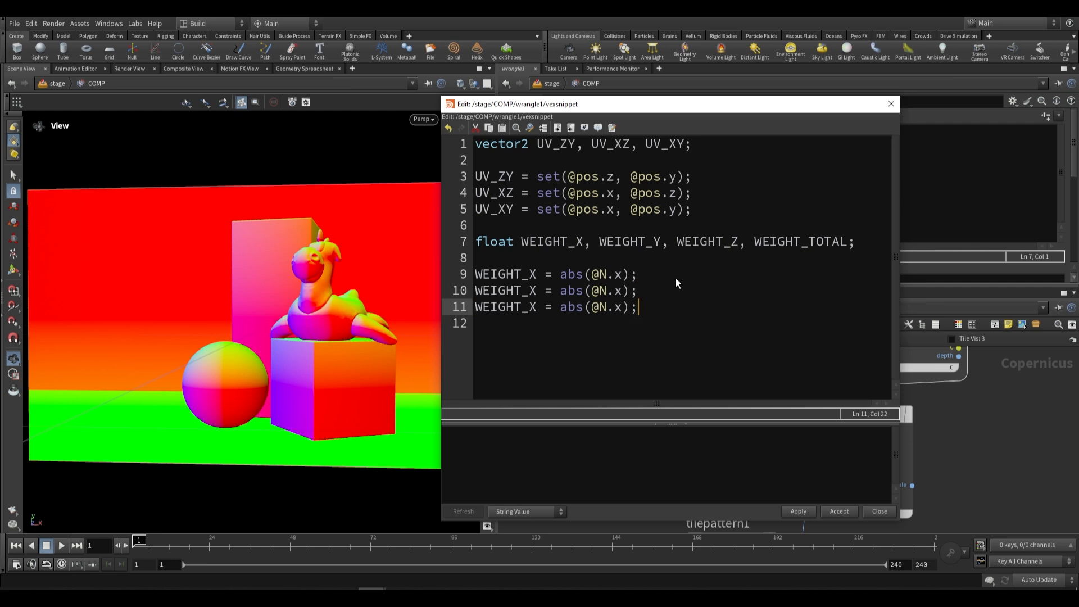
- Edit the two duplicated lines to WEIGHT_Y = abs(@N.y); and WEIGHT_Z = abs(@N.z);
click(532, 291)
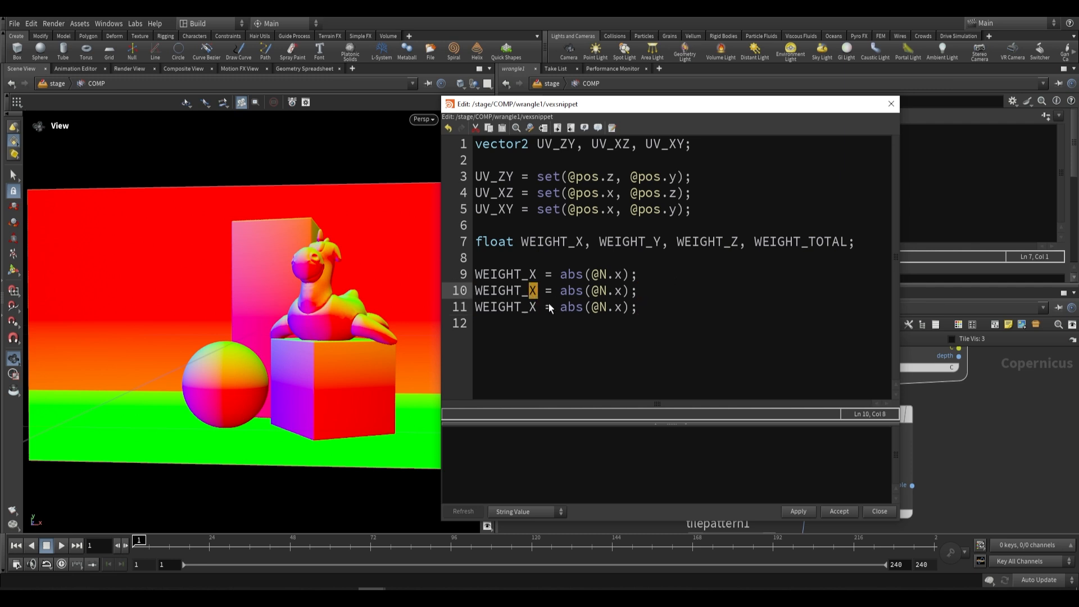
key(BackSpace)
text(Y)
click(620, 292)
key(BackSpace)
text(y)
drag(535, 306, 530, 307)
double_click(617, 308)
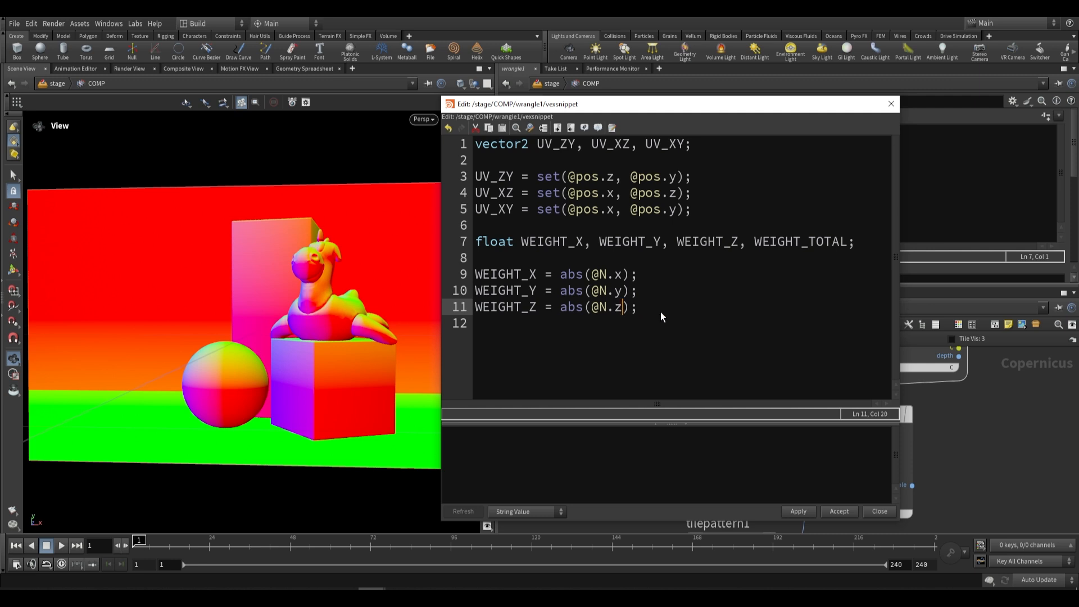
- Add the line WEIGHT_TOTAL = WEIGHT_X + WEIGHT_Y + WEIGHT_Z; below the three weight assignments
key(Return)
key(Return)
drag(640, 307, 479, 278)
click(542, 329)
click(516, 339)
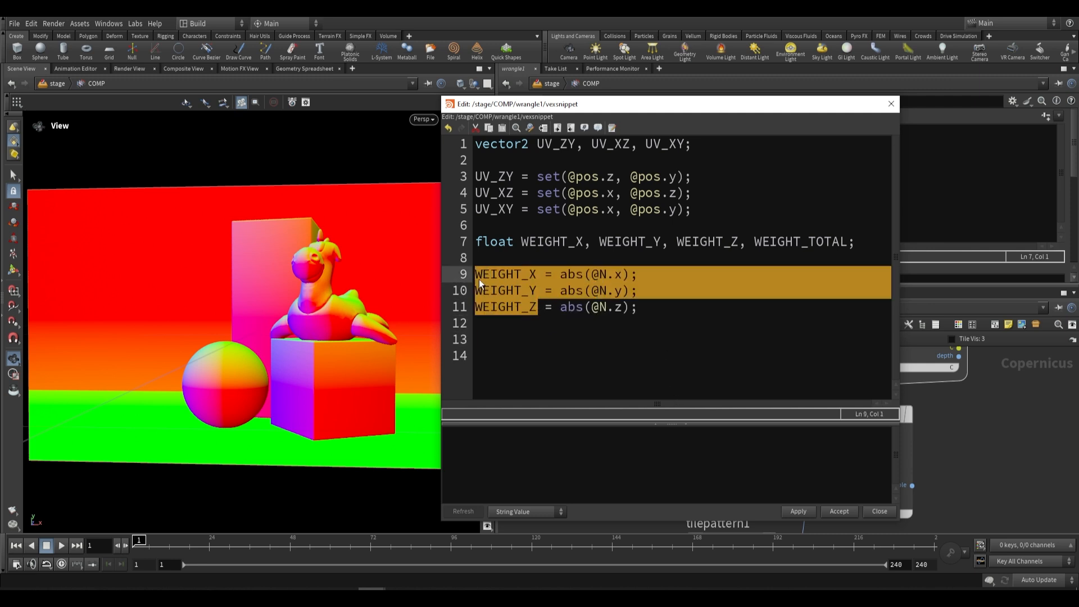
click(508, 345)
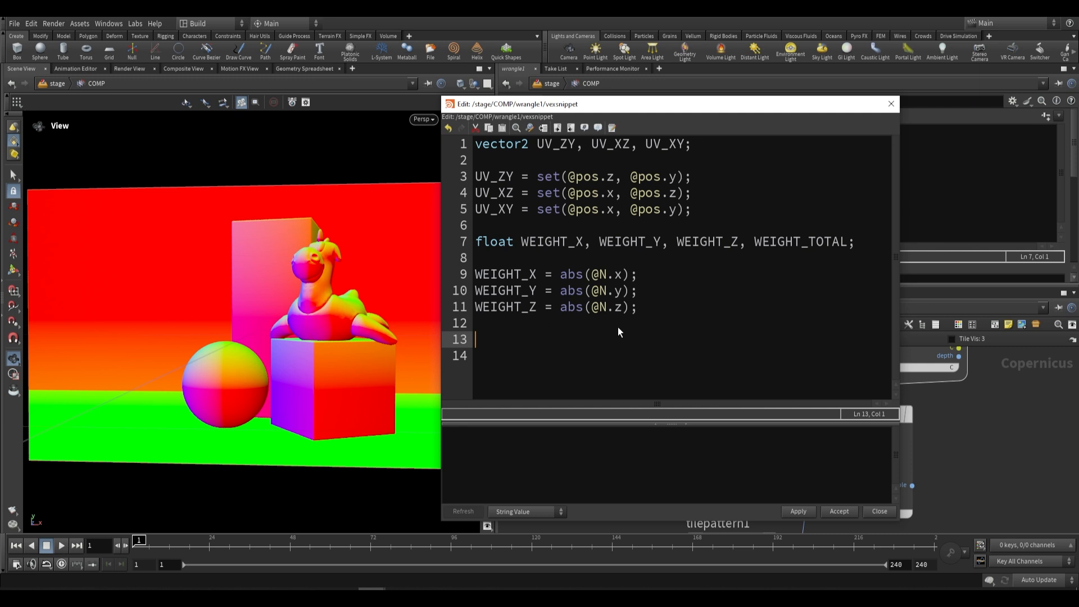
text(WEIGHT_TOTAL )
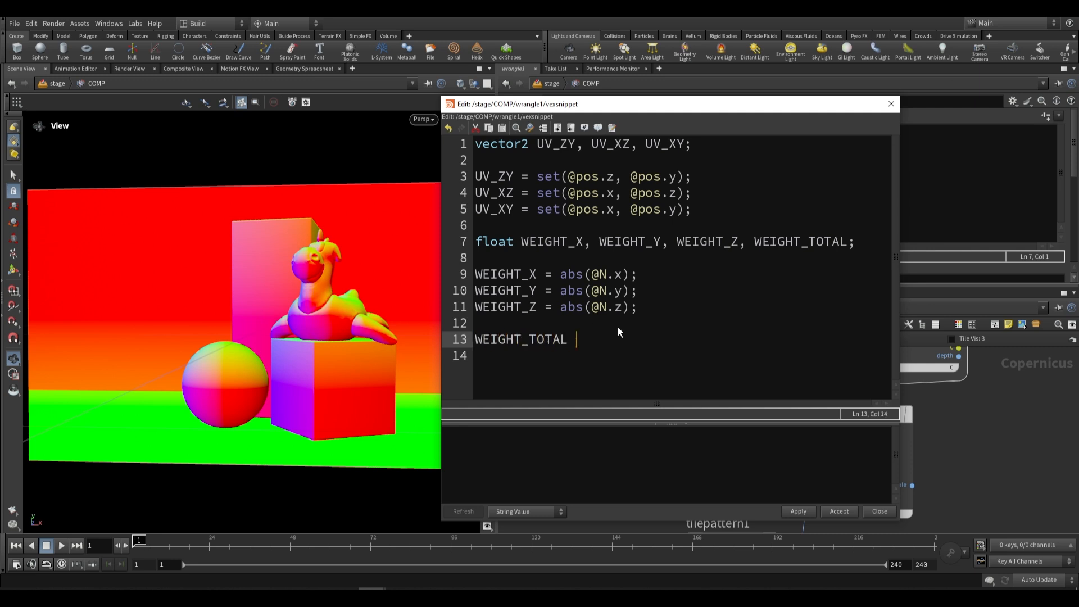
text(= WEIGHT_X + WEIGHT_Y )
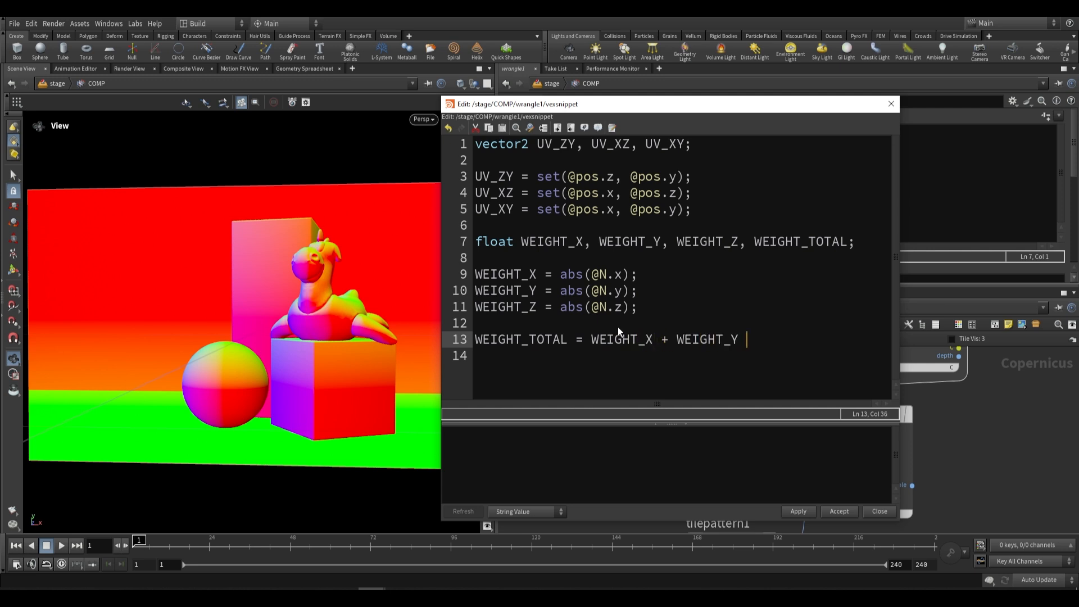
text(+ WEIGHT_Z;)
key(Return)
key(Return)
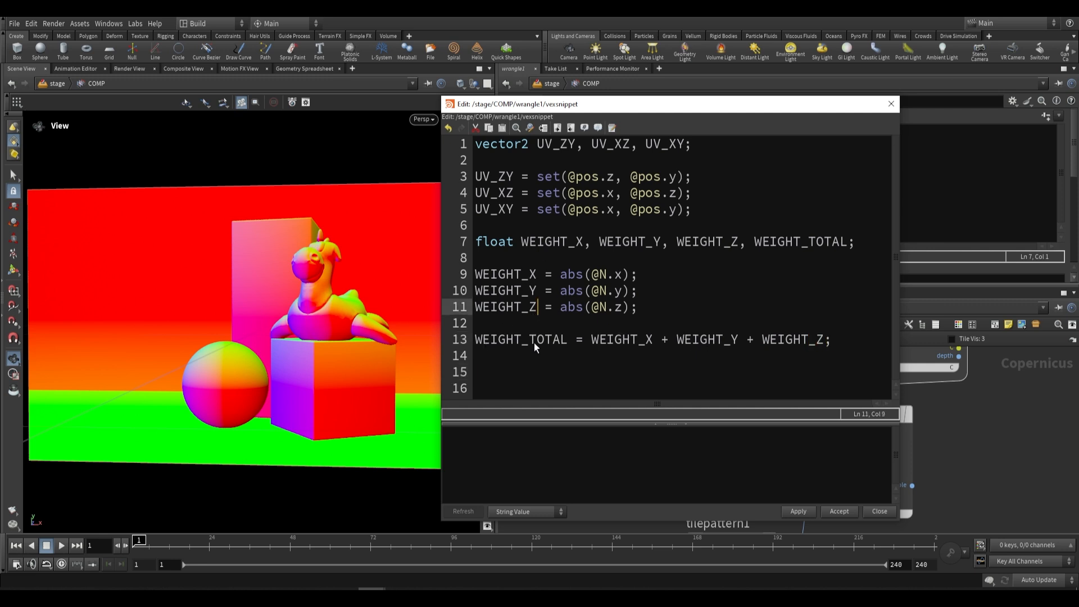
- Normalize the X weight by adding the line WEIGHT_X /= WEIGHT_TOTAL; below the total
text(WEIV)
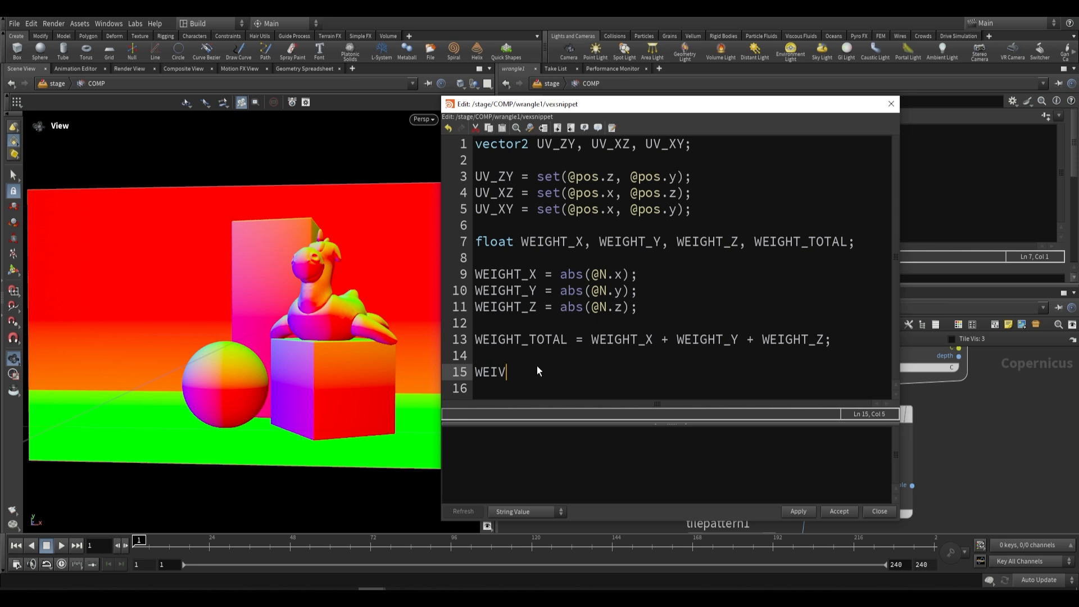
key(BackSpace)
text(GHT_X /= WEIGHT_TOTAL;)
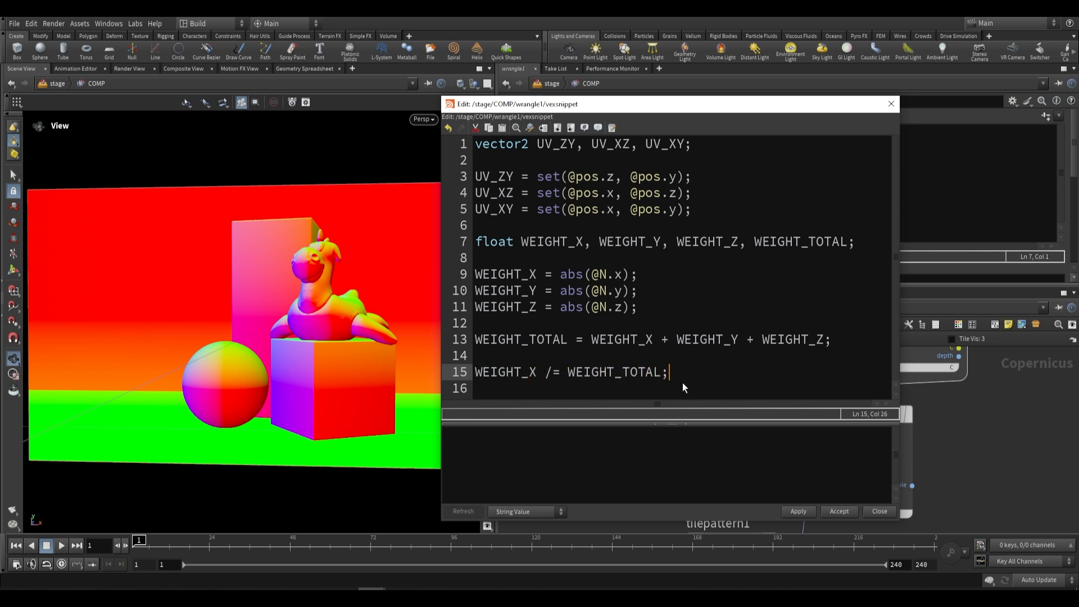
- Duplicate the normalization line twice and edit the copies to WEIGHT_Y /= WEIGHT_TOTAL; and WEIGHT_Z /= WEIGHT_TOTAL;
drag(682, 383, 529, 372)
click(702, 373)
key(Return)
text(WEIGHT_X /= WEIGHT_TOTAL;)
key(Return)
text(WEIGHT_X /= WEIGHT_TOTAL;)
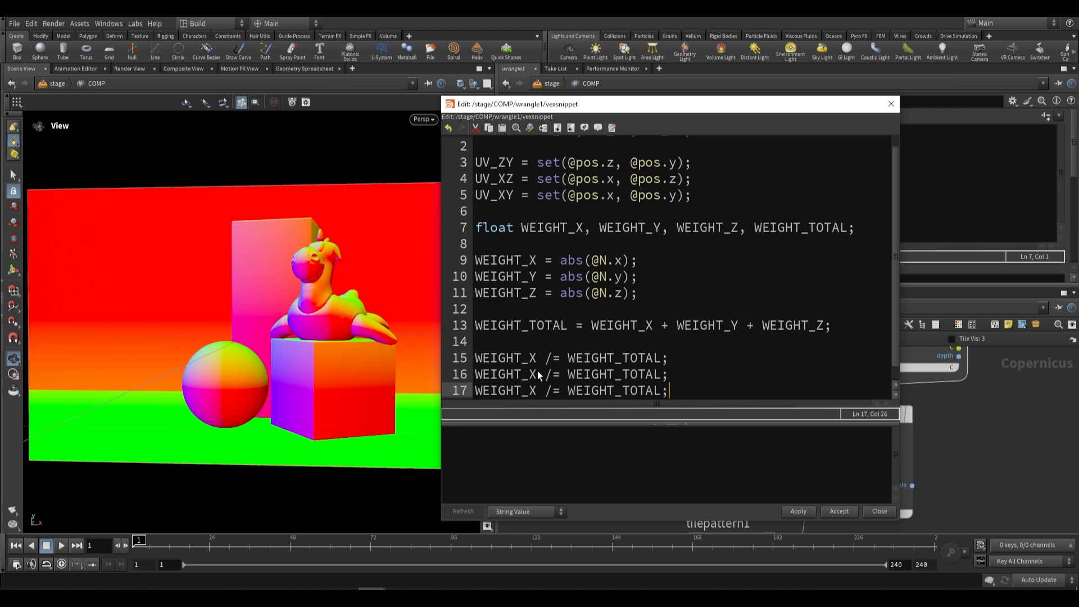
drag(537, 372, 531, 393)
text(YZ)
click(671, 389)
scroll(616, 286, down, 1)
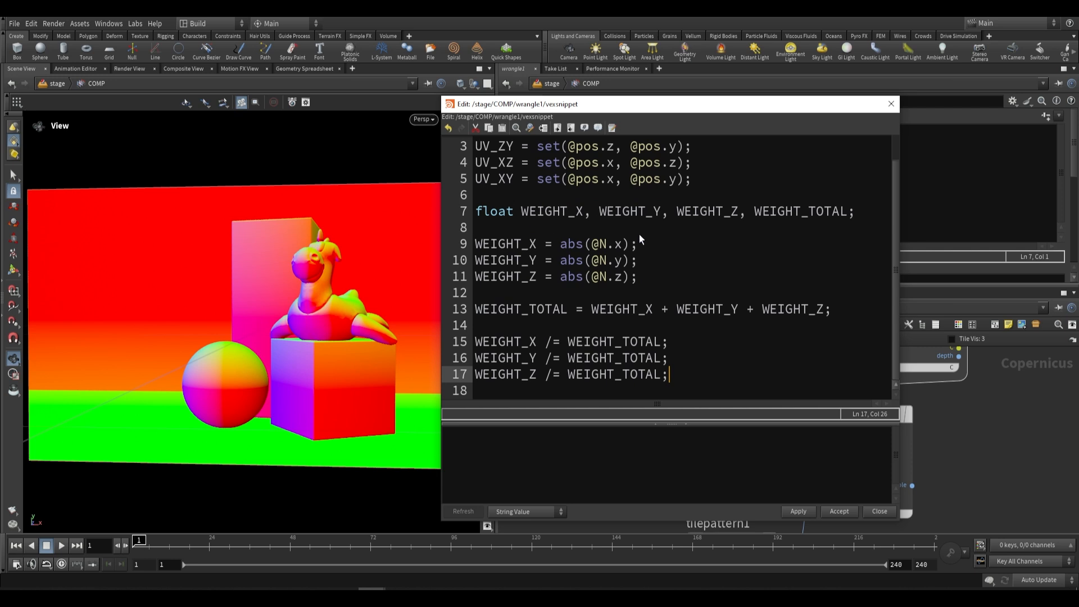
- Review the weight variable declarations, the absolute normal component assignments, the weight total and the normalization lines in the wrangle code
click(520, 212)
drag(521, 212, 850, 211)
click(584, 211)
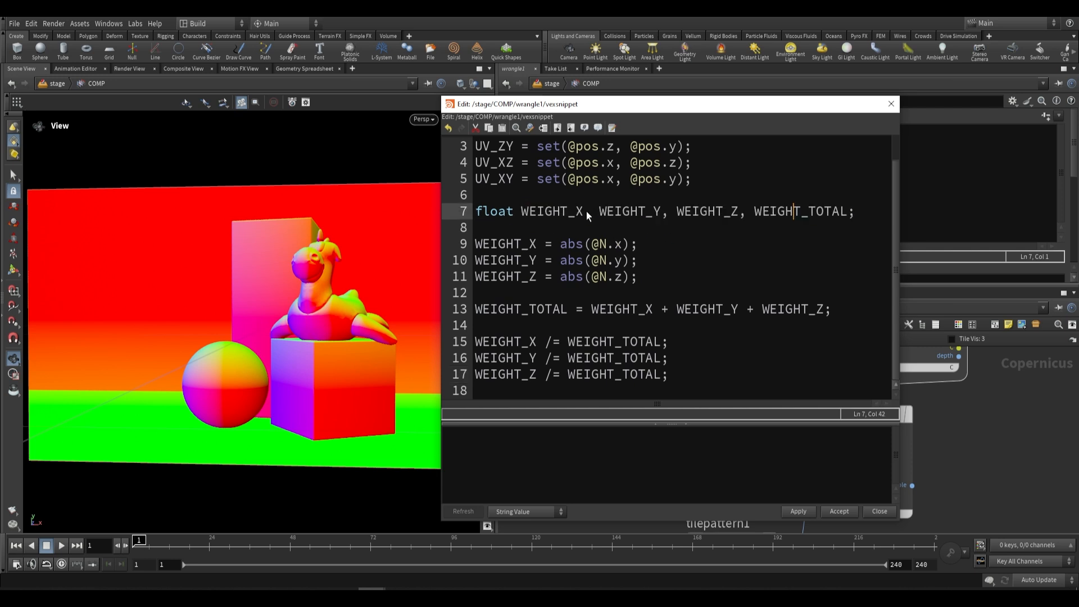
drag(522, 211, 577, 211)
click(651, 212)
drag(729, 211, 743, 213)
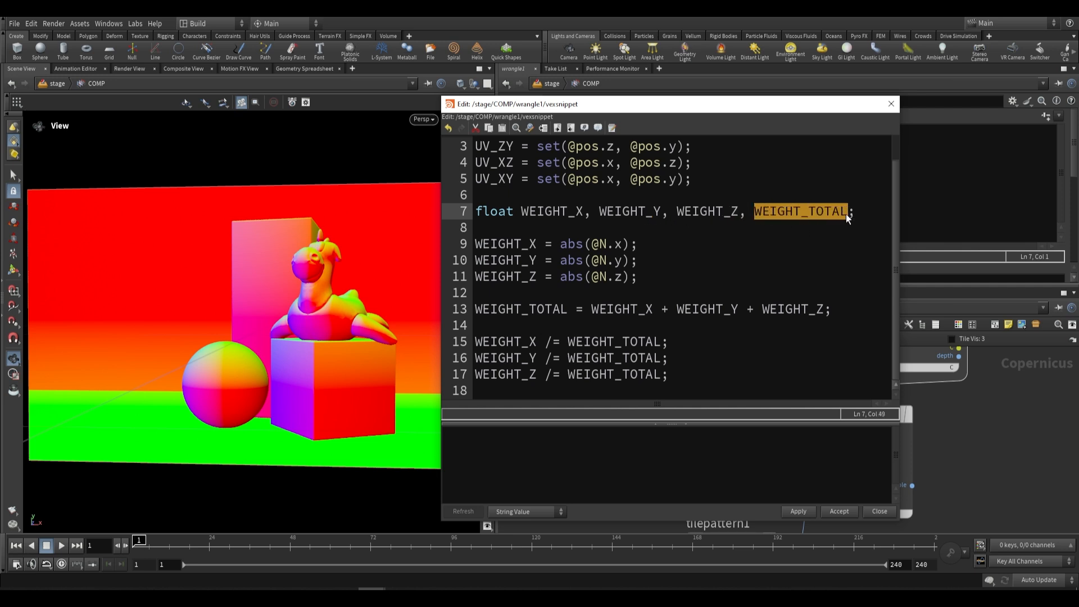
click(533, 244)
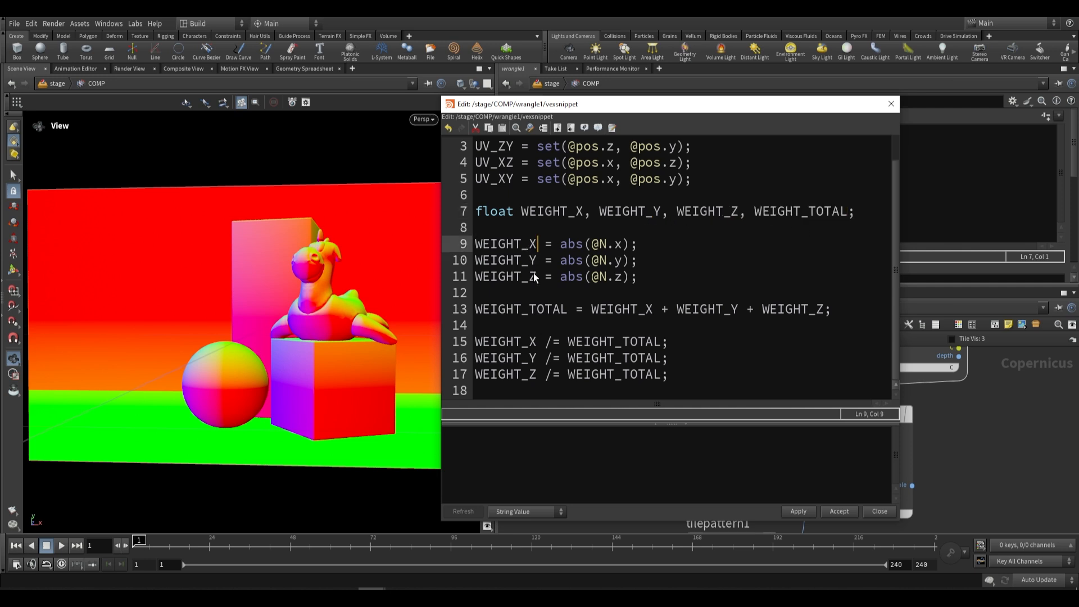
drag(561, 243, 631, 277)
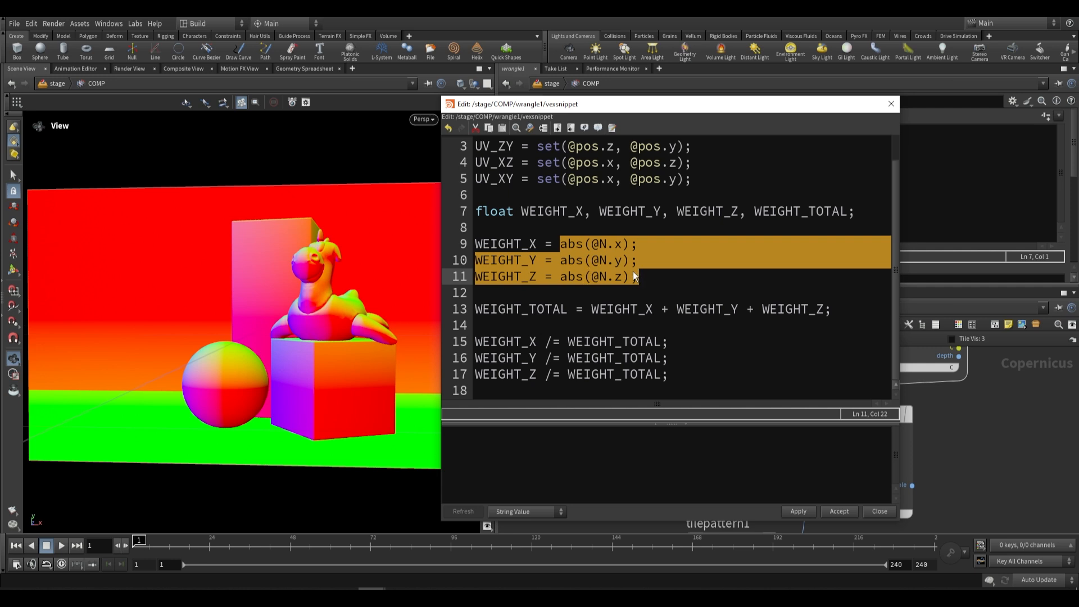
click(632, 277)
double_click(597, 244)
double_click(599, 260)
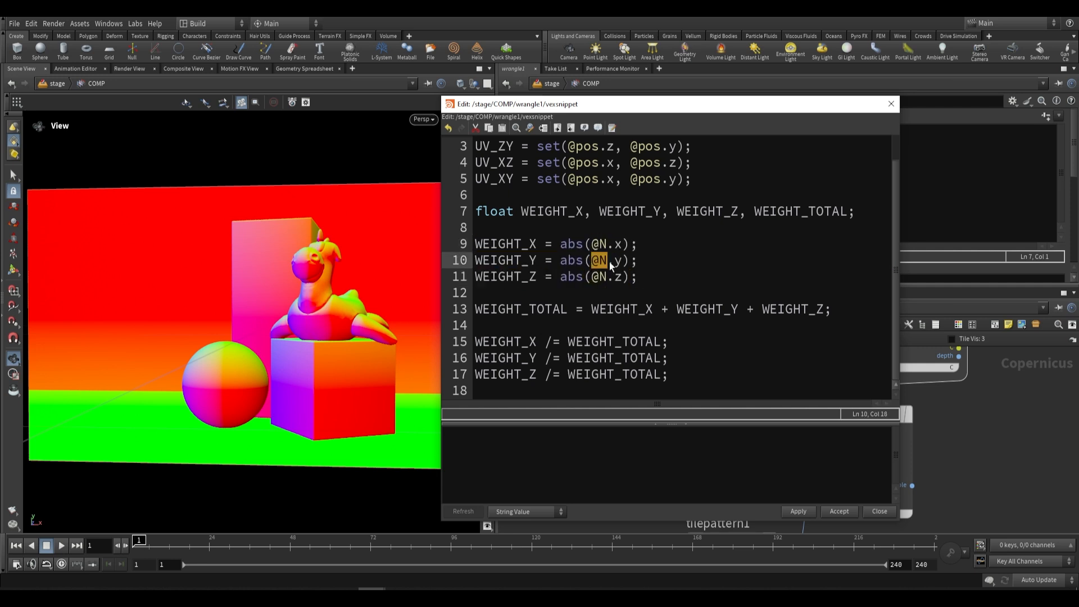
double_click(599, 277)
click(620, 276)
drag(591, 309, 817, 309)
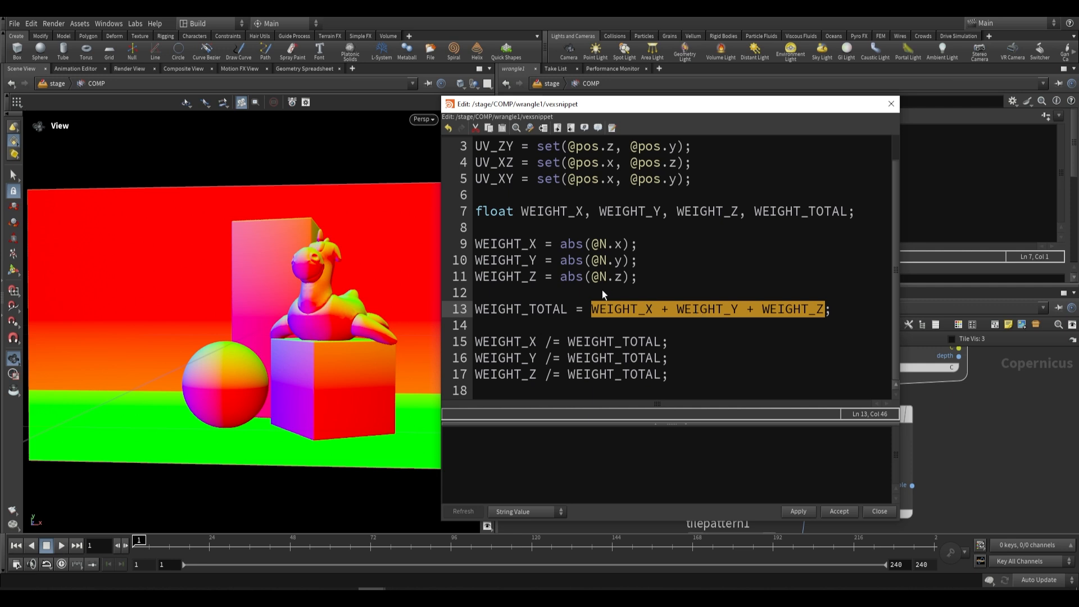
click(645, 299)
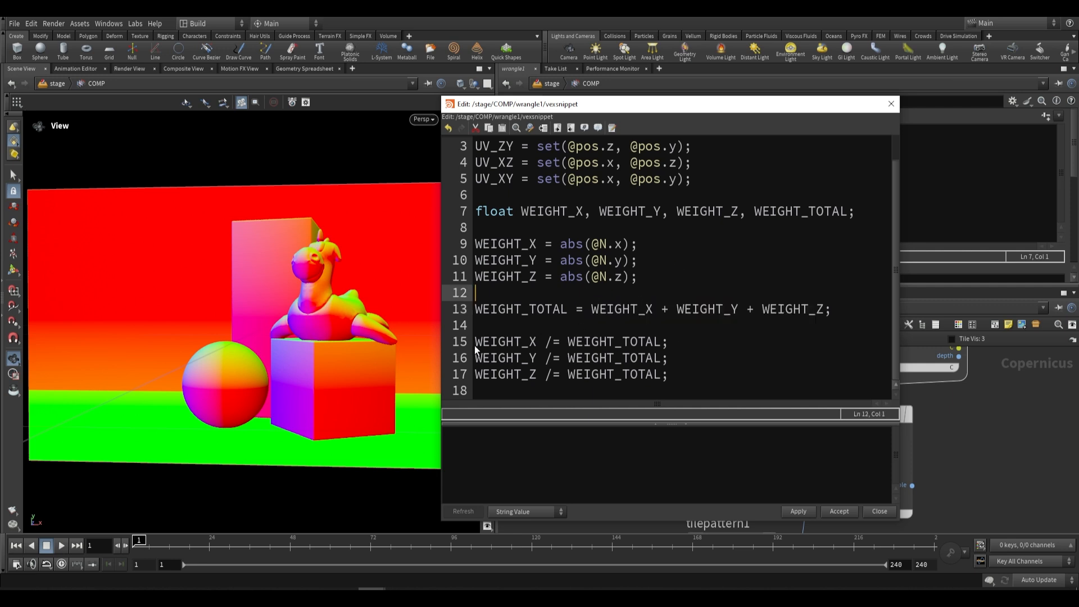
drag(534, 343, 481, 341)
drag(568, 341, 651, 342)
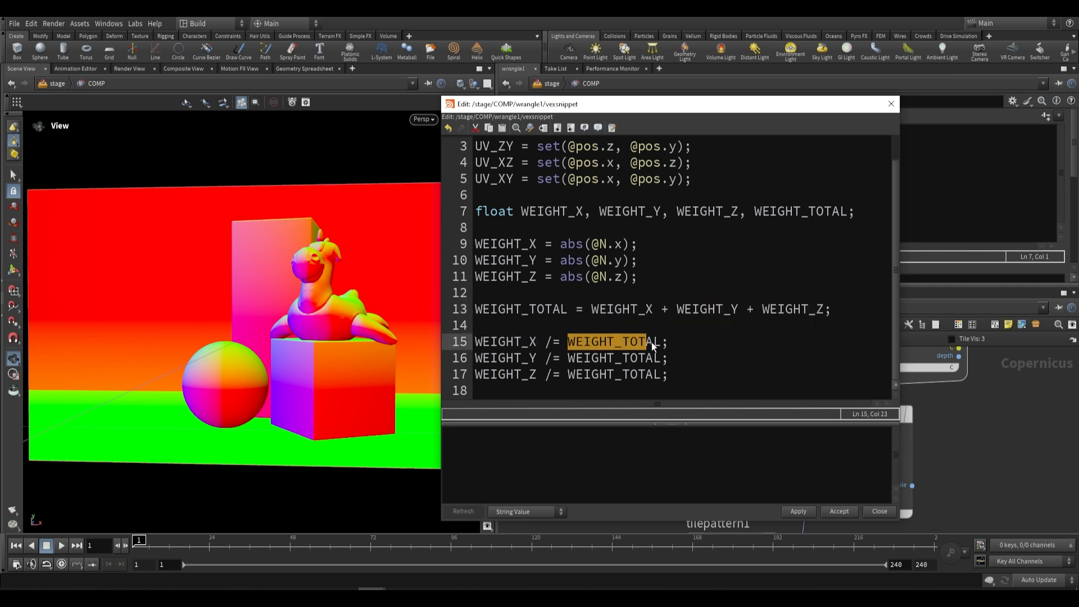
click(670, 375)
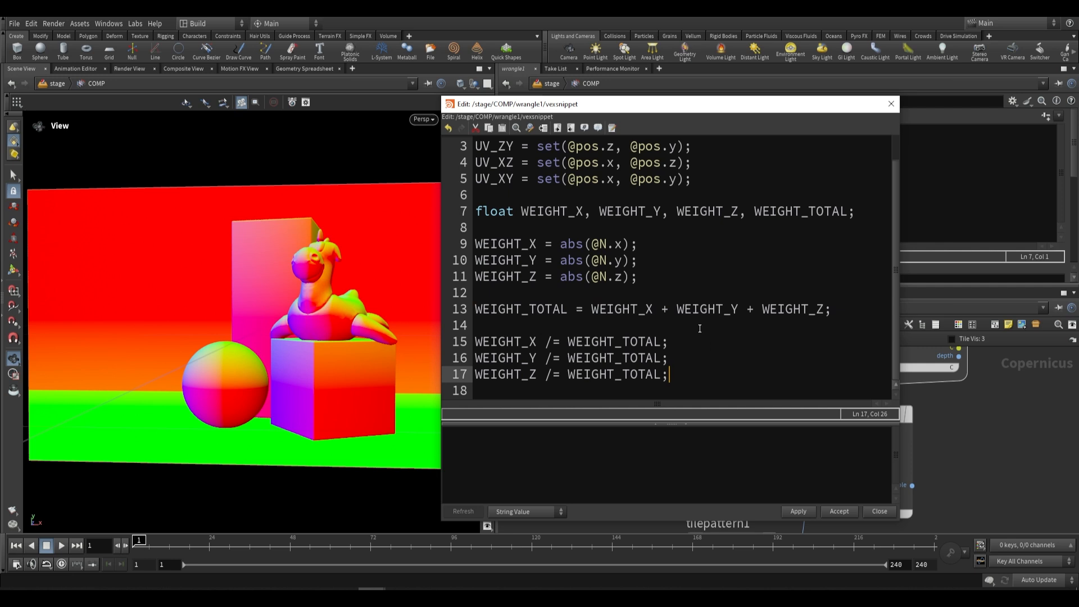
key(Return)
key(Return)
text(@)
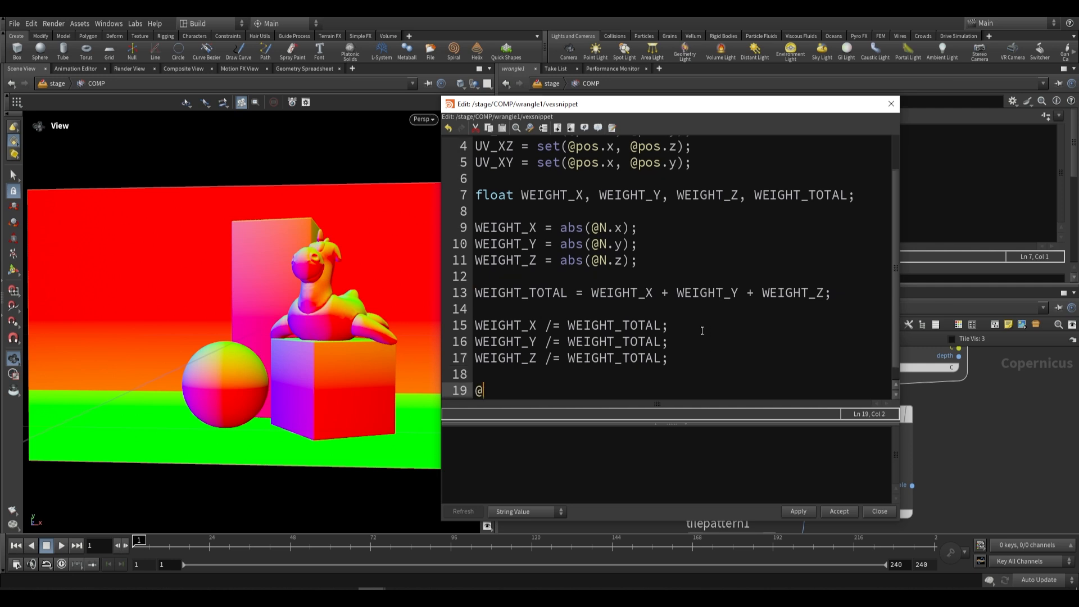
text(uv =)
scroll(551, 241, up, 1)
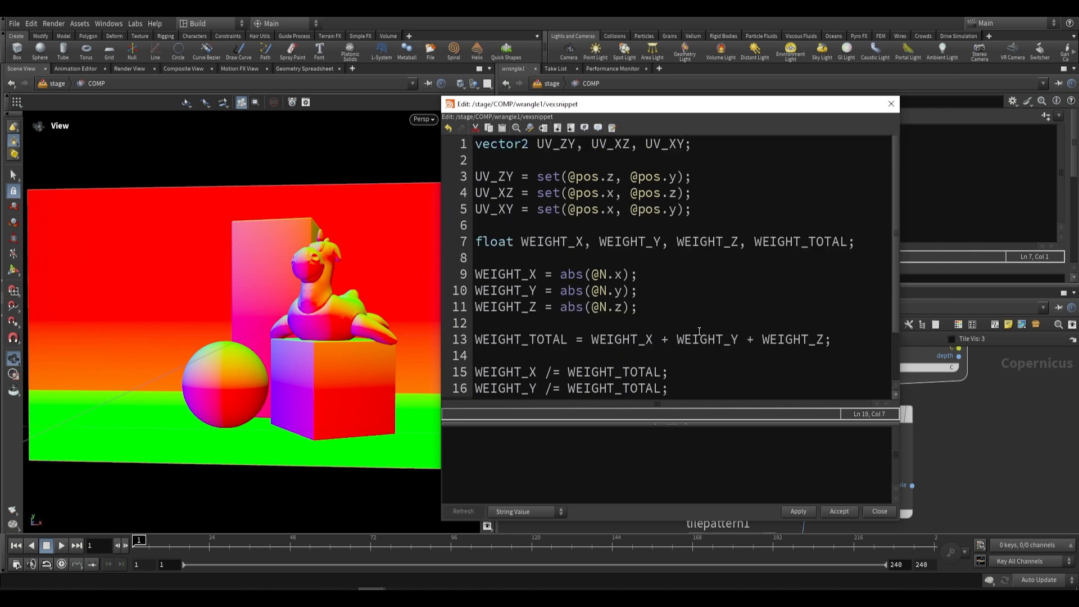
scroll(542, 242, down, 2)
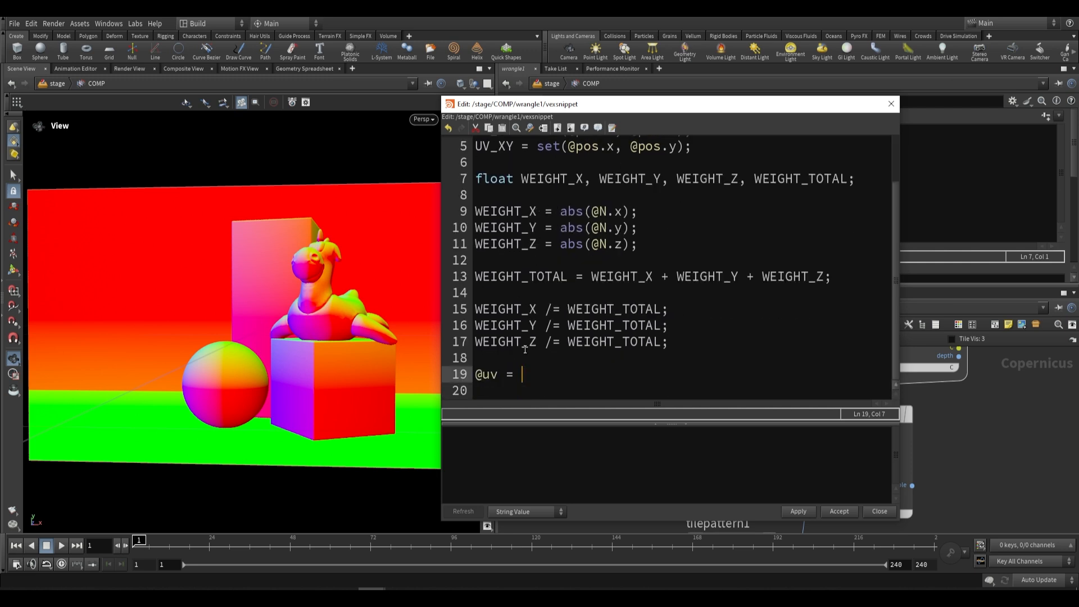
scroll(584, 356, up, 1)
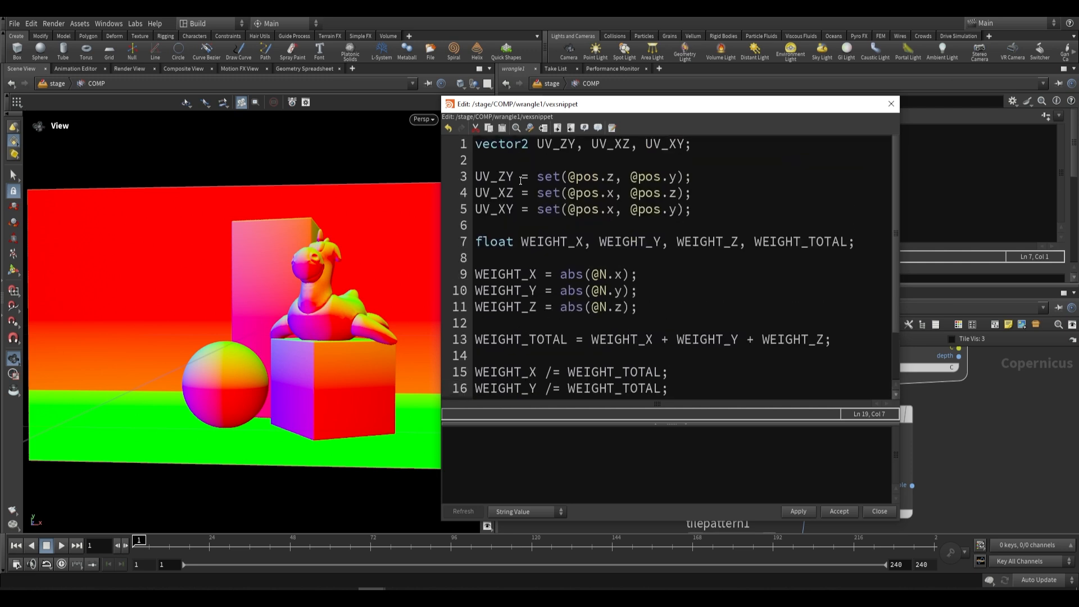
scroll(618, 289, down, 1)
text(UV_)
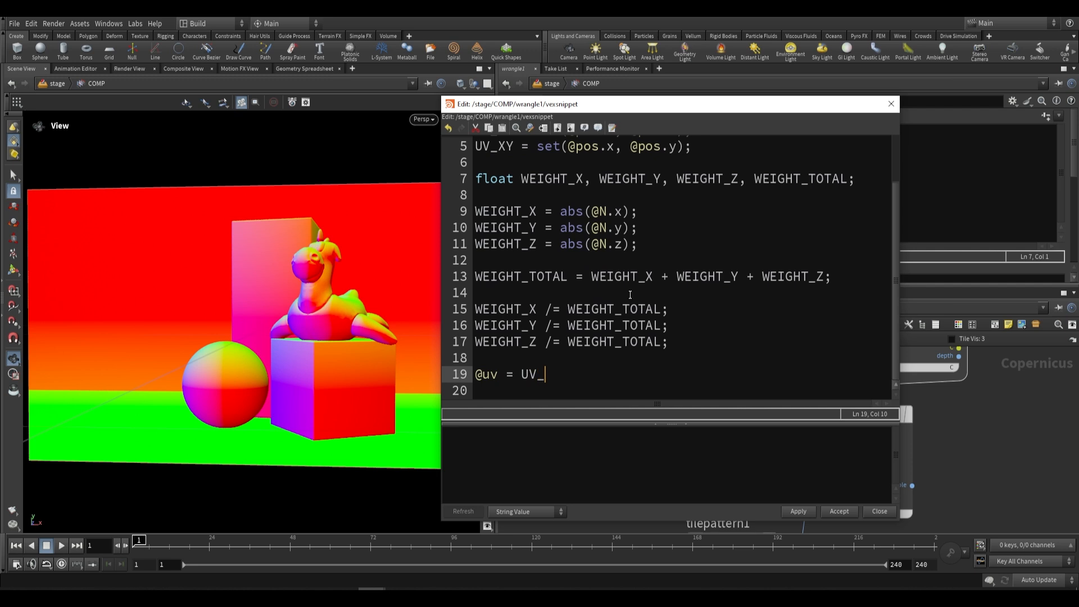
text(ZY * WEIGHT_X)
- Enclose the UV_ZY * WEIGHT_X product in parentheses
drag(561, 376, 544, 375)
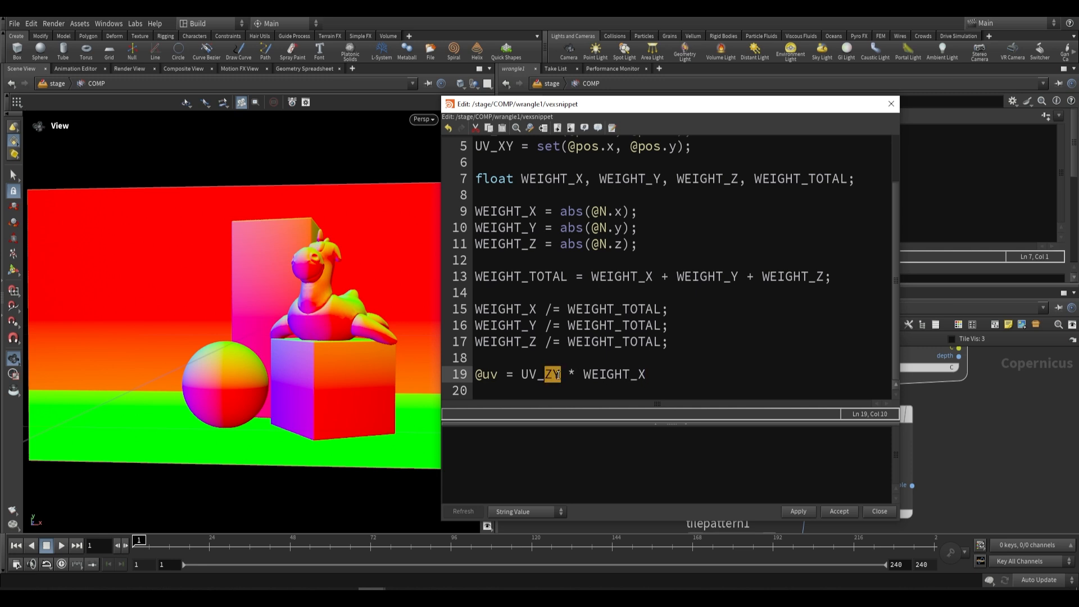
double_click(601, 375)
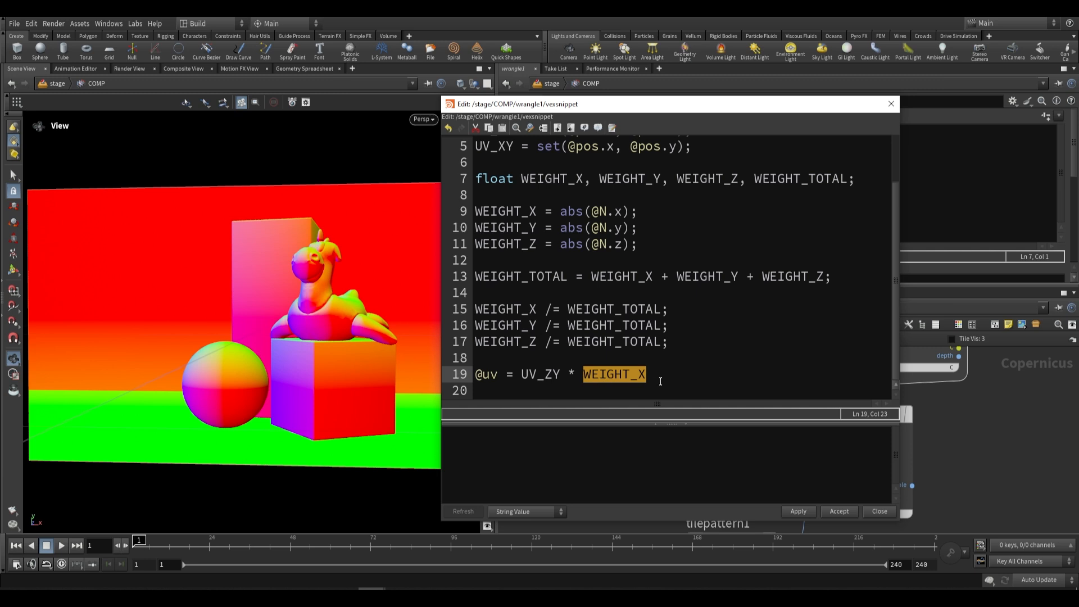
click(646, 378)
drag(544, 375, 562, 376)
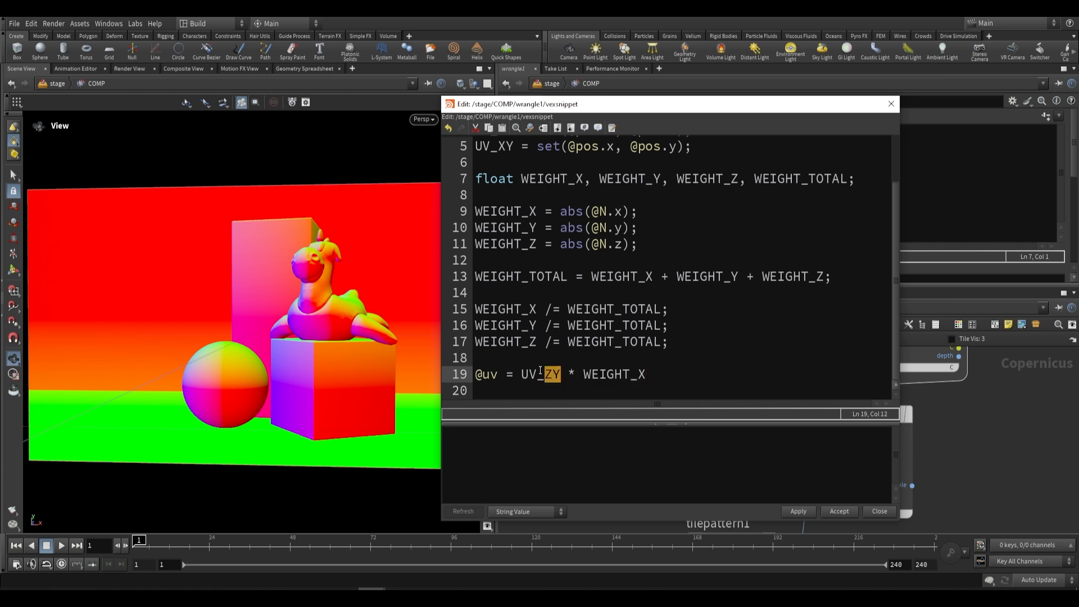
click(616, 375)
double_click(591, 375)
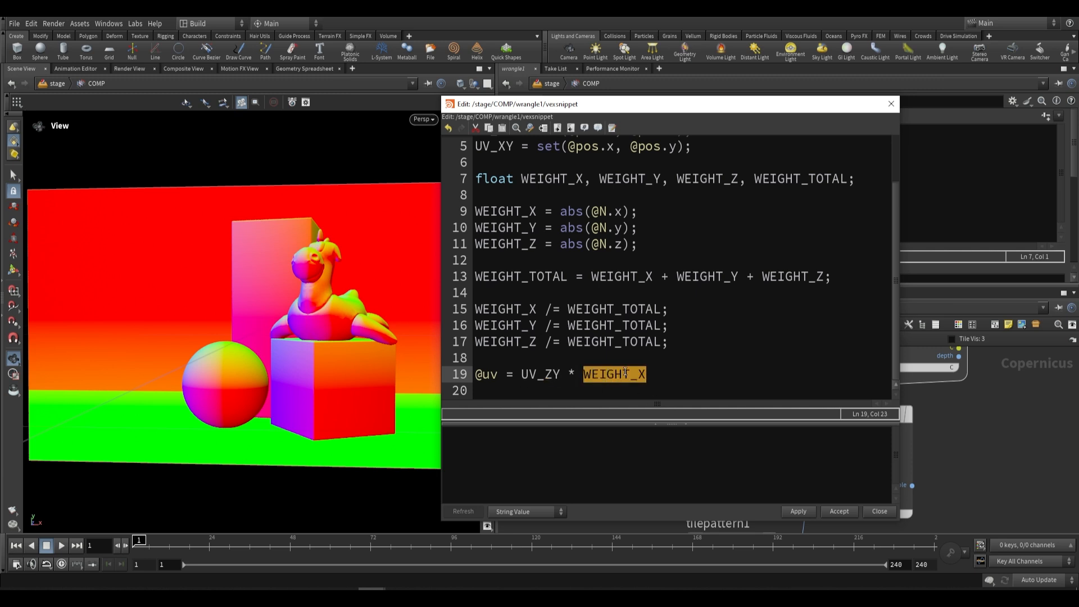
click(521, 375)
text(()
click(675, 373)
text() )
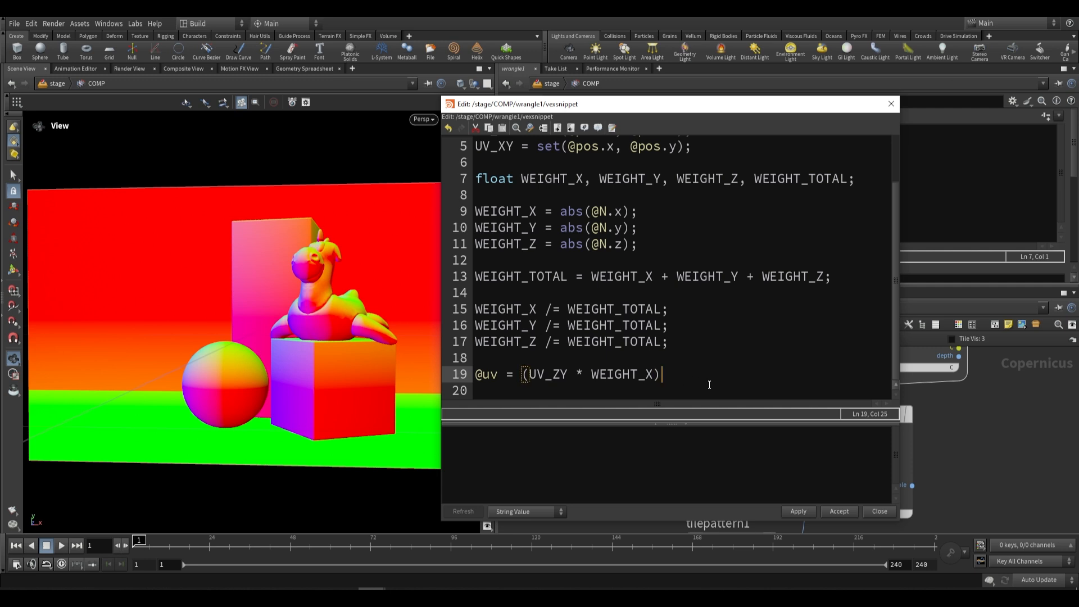
text(+ )
text(()
text(UV_)
text(XZ * WE)
text(IGHT_Y) + )
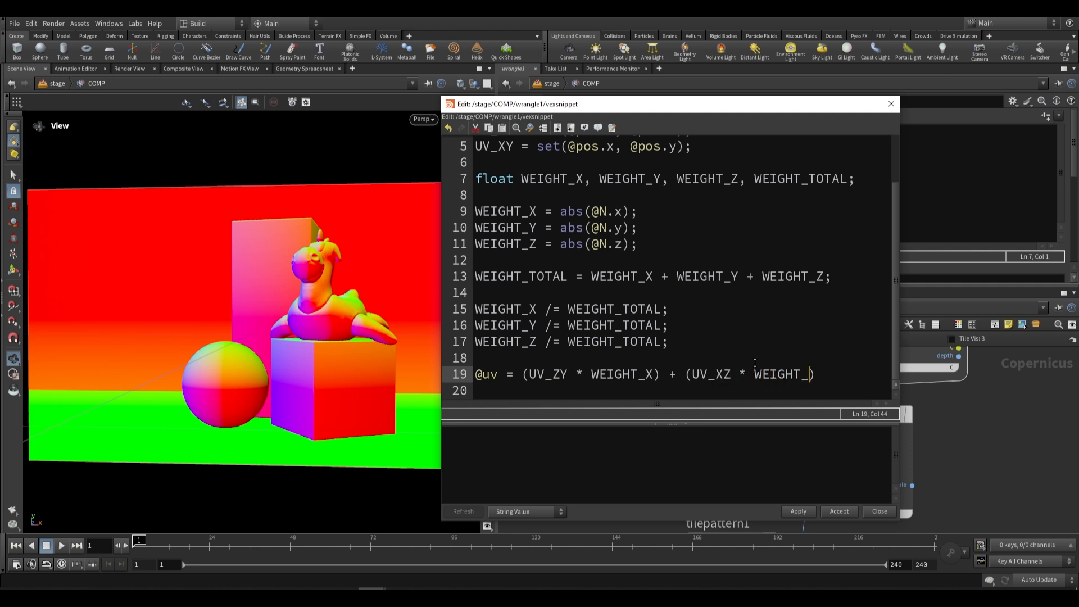
text((UV_XY * WEIGH)
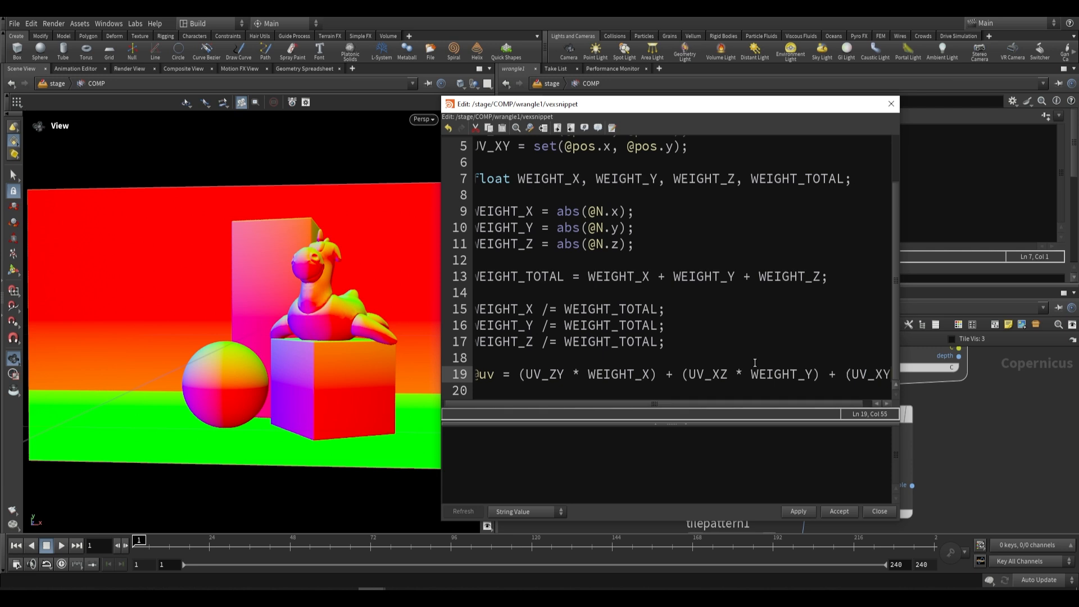
text(T)
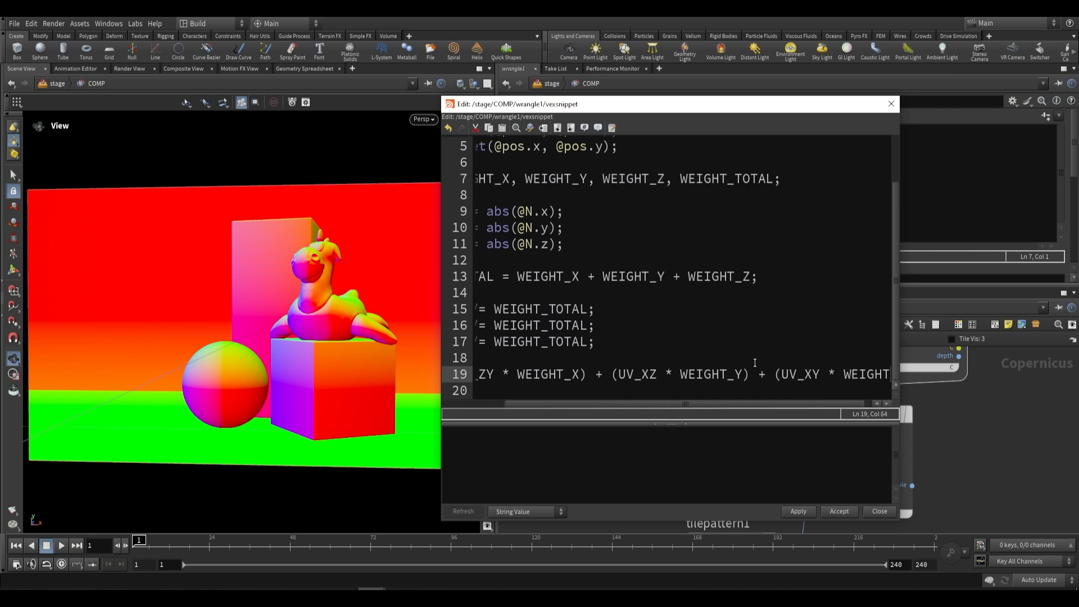
text(_Z);)
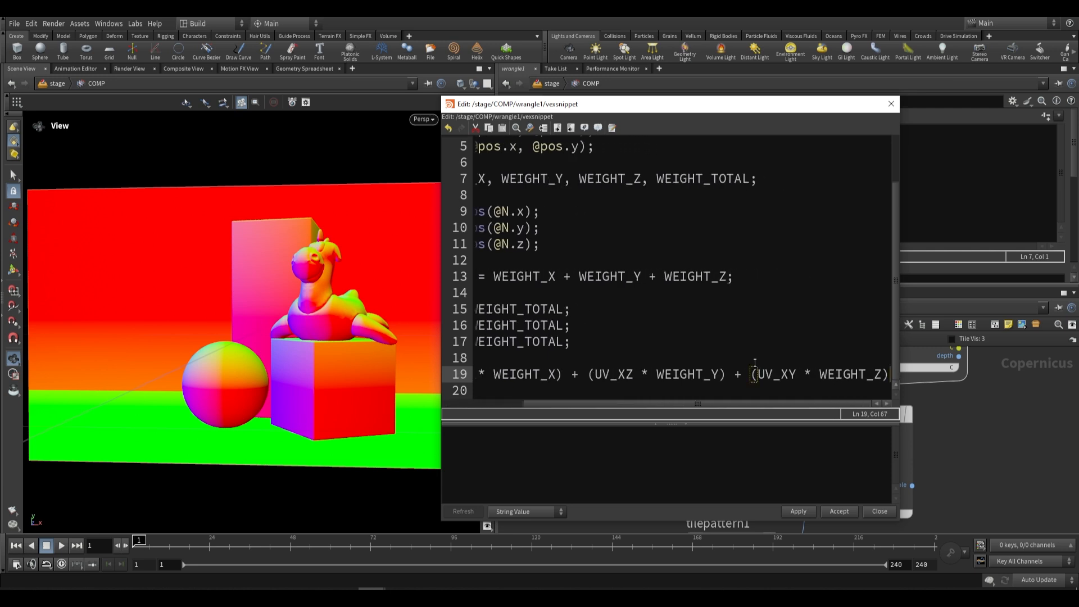
click(884, 494)
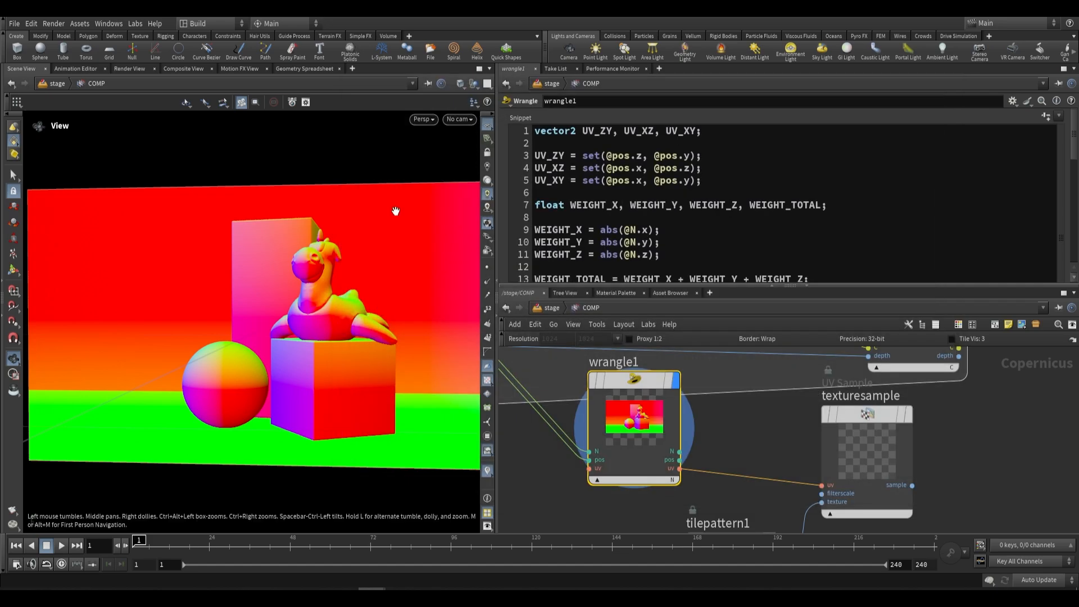
- Display the texturesample node and inspect how the tile pattern projects onto the scene objects
click(889, 395)
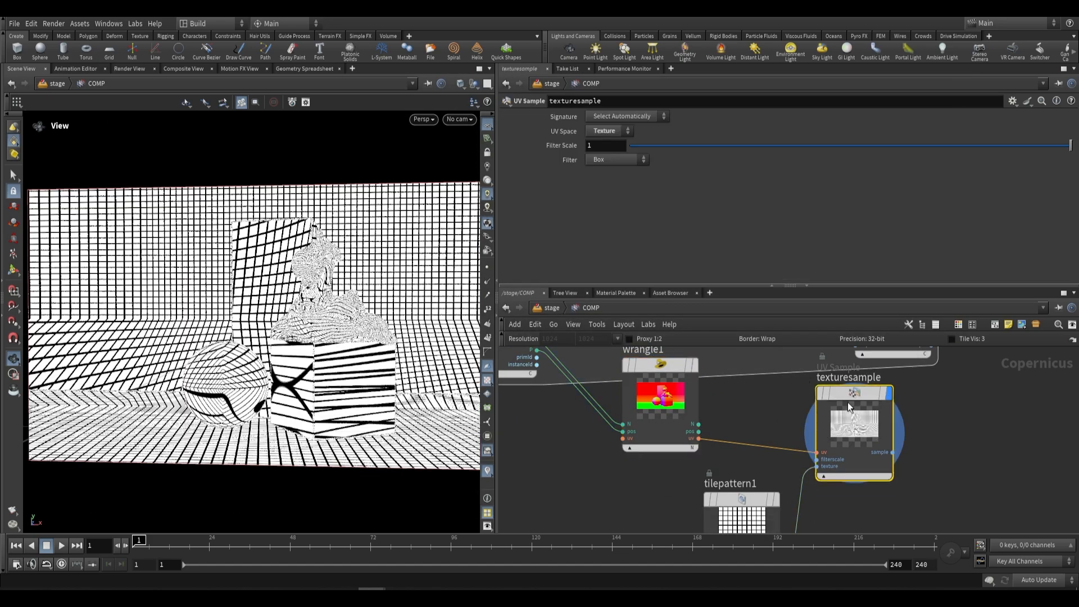
drag(281, 344, 285, 380)
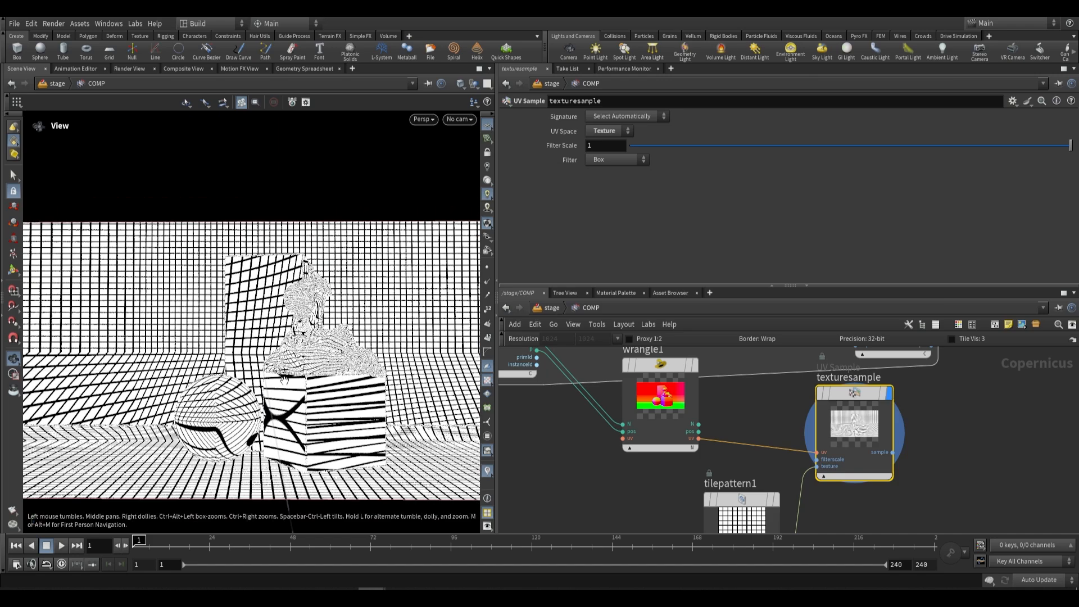
middle_drag(333, 407, 279, 387)
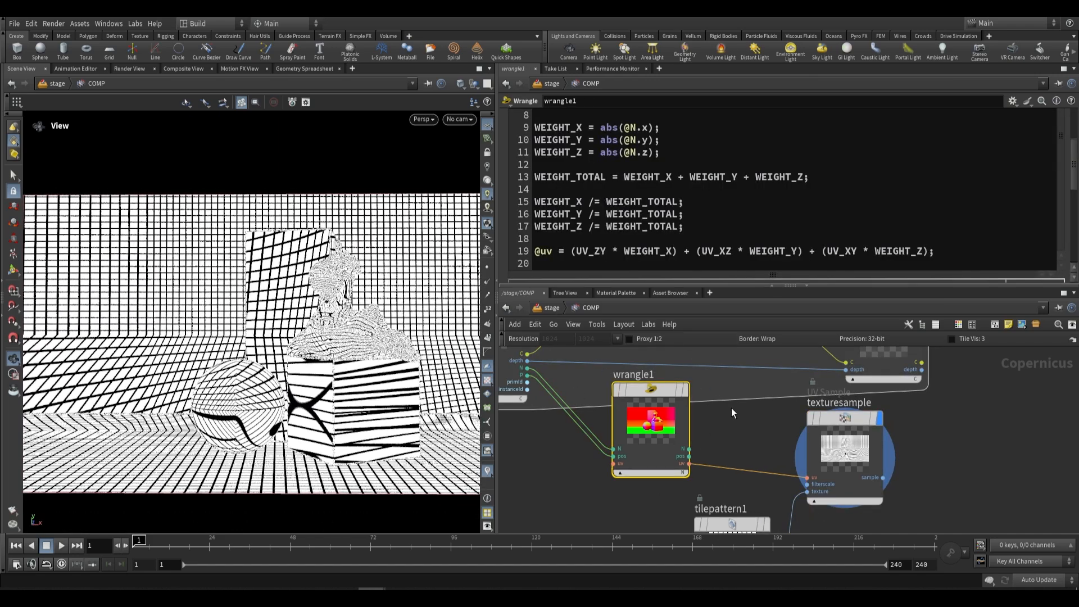
- In the wrangle1 snippet, wrap the X weight in a power function so it reads WEIGHT_X = pow(abs(@N.x),10);
scroll(632, 177, up, 1)
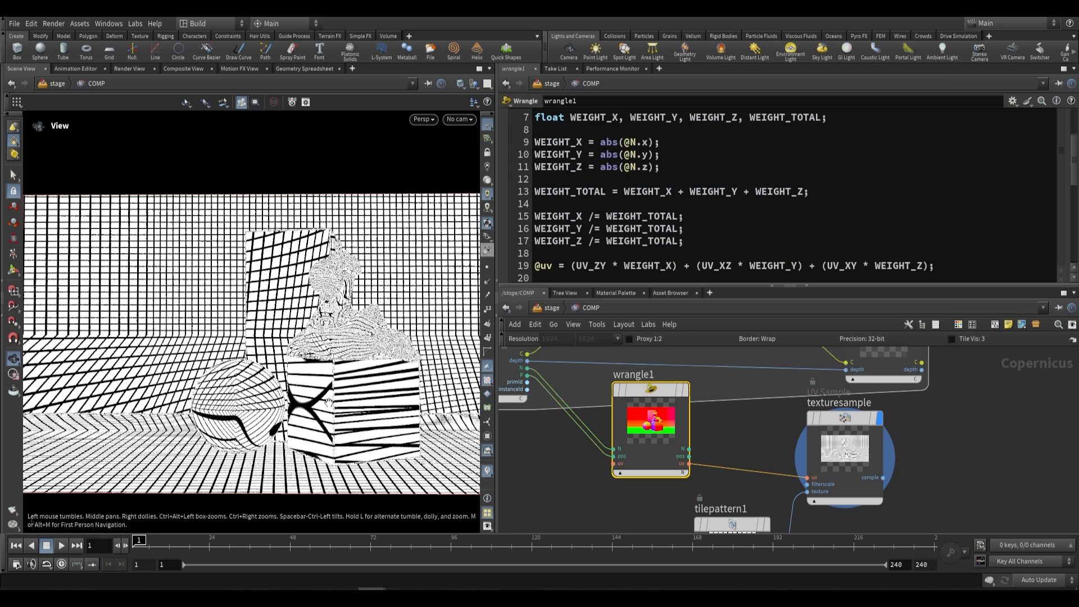
click(600, 142)
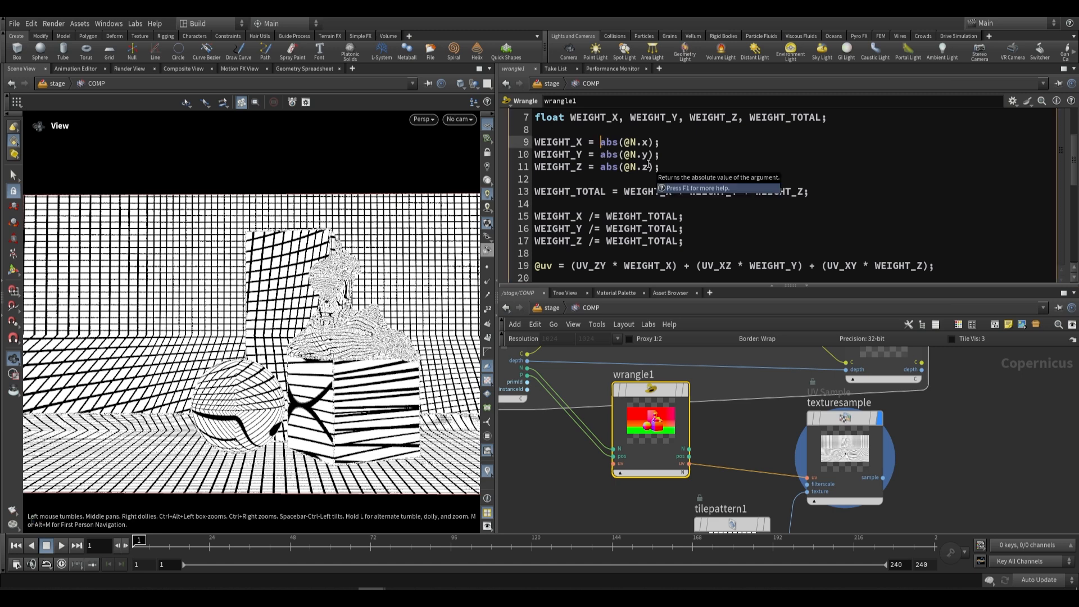
text(pow()
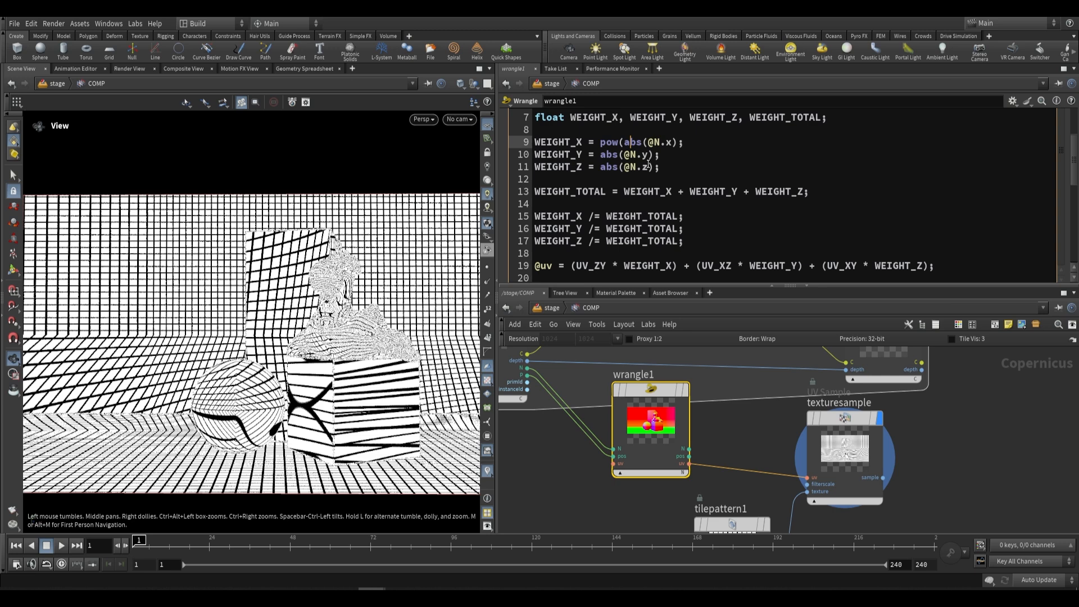
key(Right)
key(Right)
key(Right)
key(Right)
key(Right)
key(Right)
text())
- Wrap the Y weight in the same power function so it reads WEIGHT_Y = pow(abs(@N.y),10);
click(601, 154)
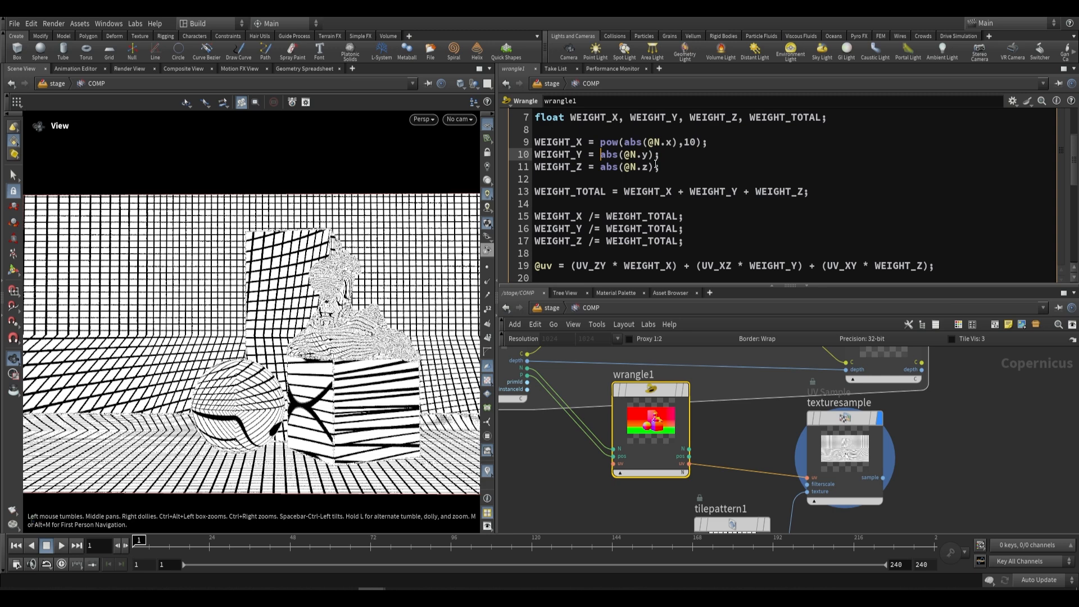
text(pow()
key(Right)
key(Right)
key(Right)
key(Right)
key(Right)
key(Right)
key(Right)
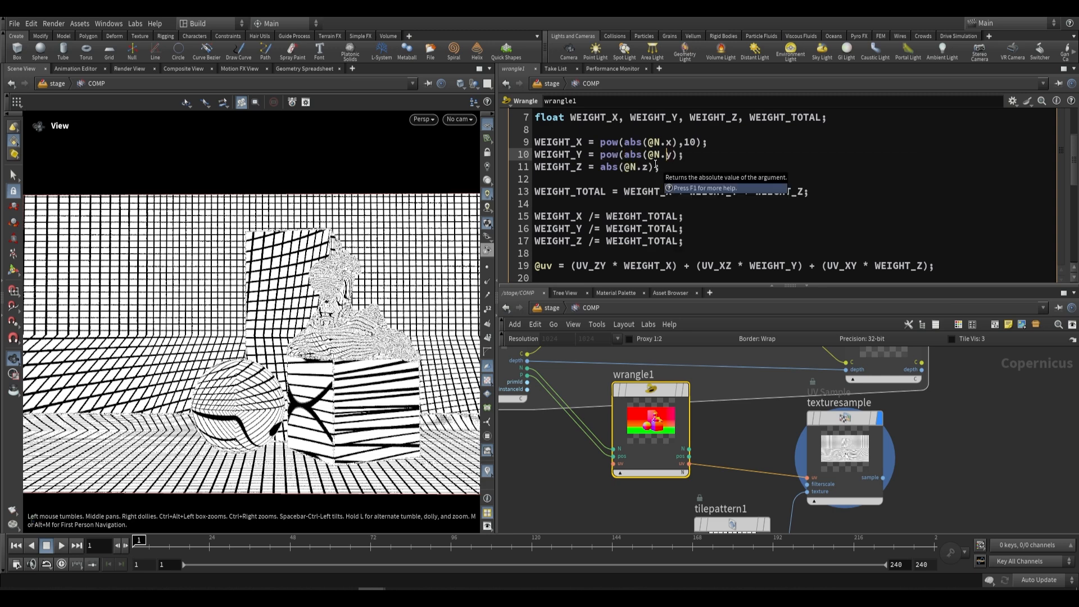
text())
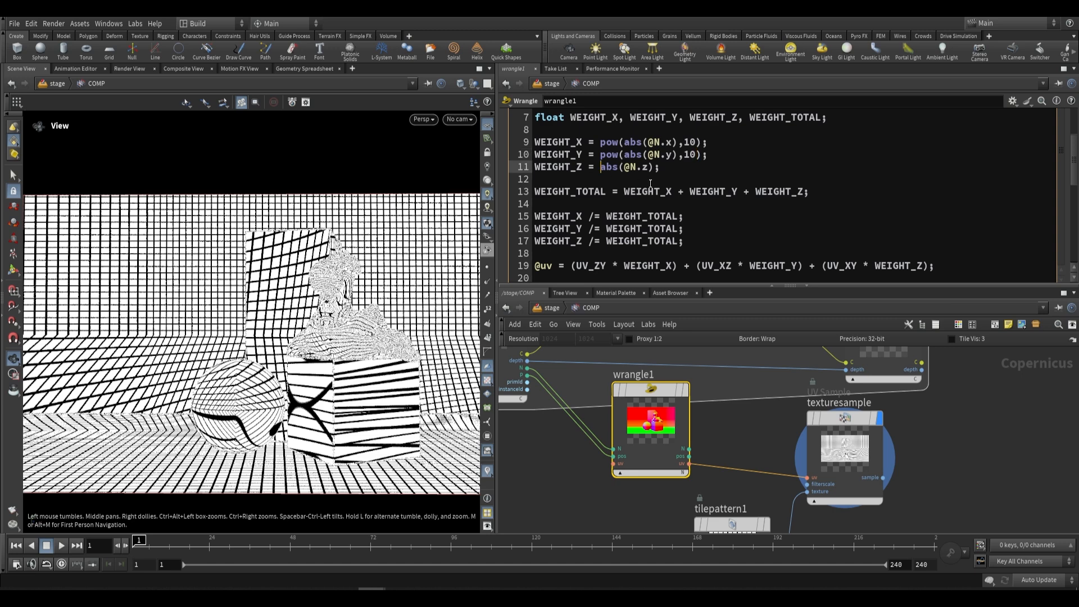
- Change the Z weight to WEIGHT_Z = pow(abs(@N.z),10); and apply the snippet to the displayed result
text(()
key(Right)
key(Right)
key(Right)
key(Right)
key(Right)
text(10)
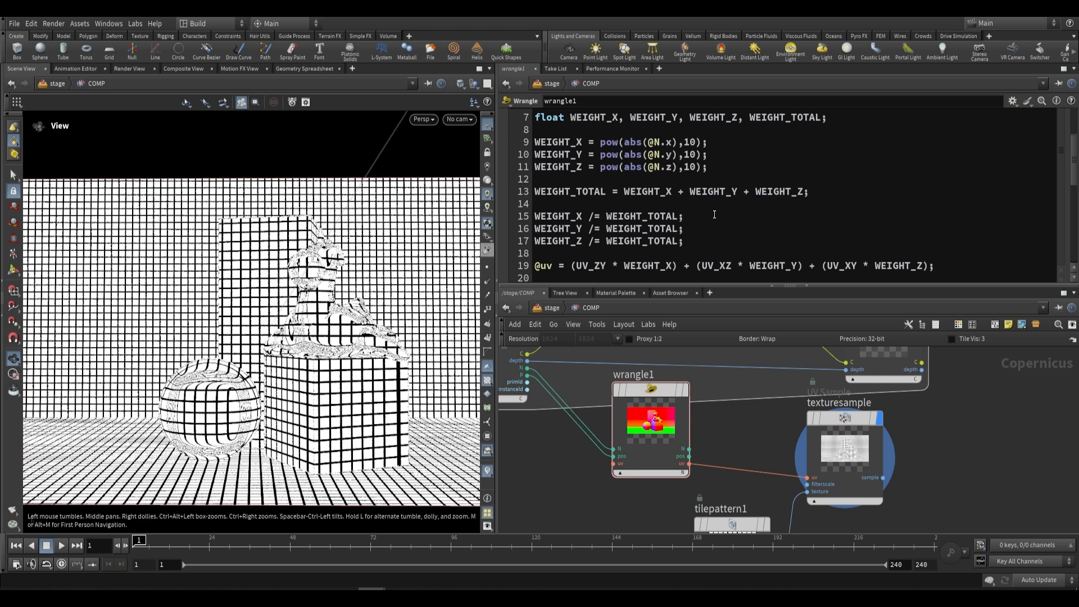
- Raise the exponent of the X, Y and Z weight power functions in the wrangle1 snippet to 50
double_click(690, 142)
text(5)
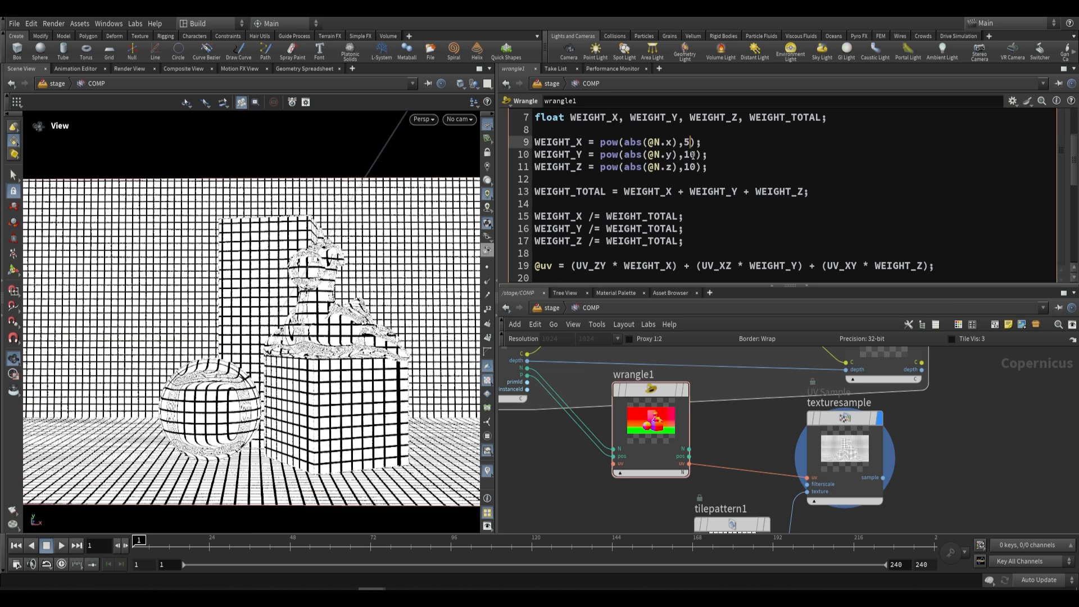
text(0)
double_click(690, 154)
double_click(690, 168)
text(50)
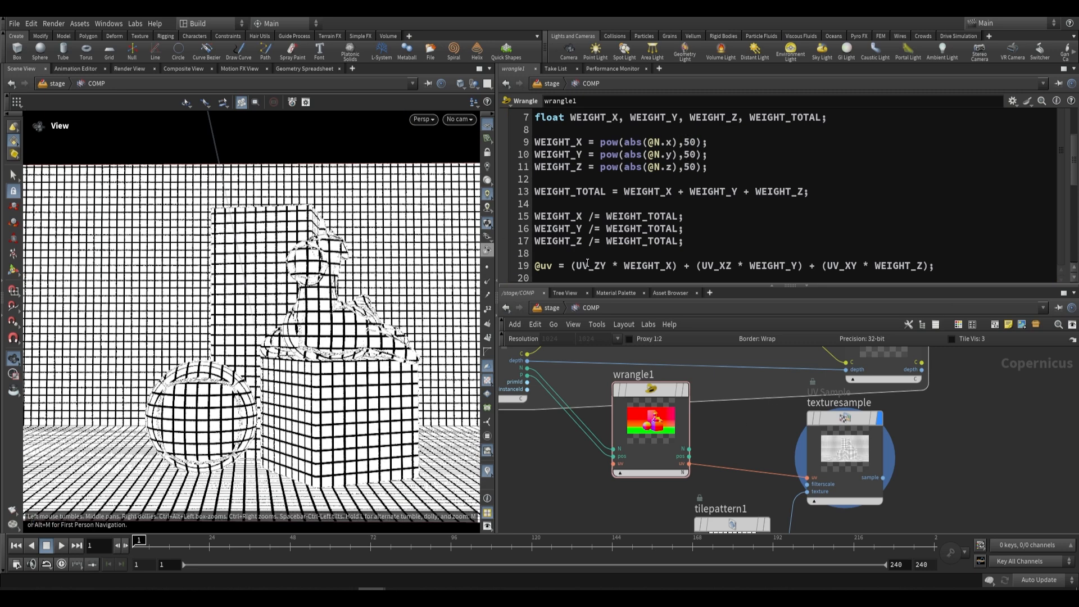
- Examine the sharpened tile projection on the sphere, the boxes and the bust, especially along the blend seams
scroll(340, 379, down, 2)
middle_drag(340, 378, 339, 328)
scroll(264, 313, up, 5)
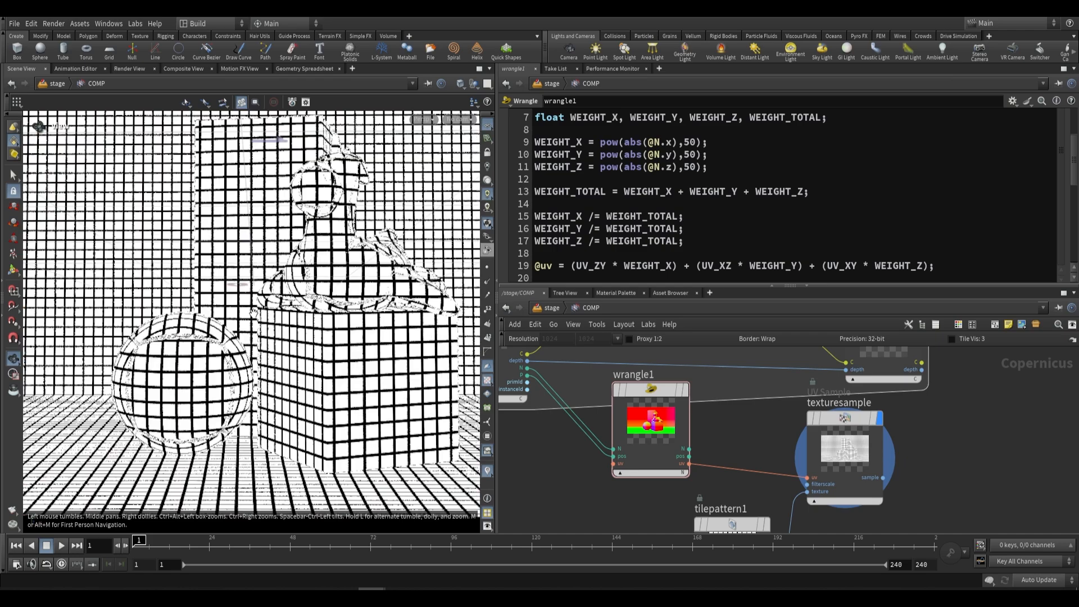
scroll(254, 312, down, 5)
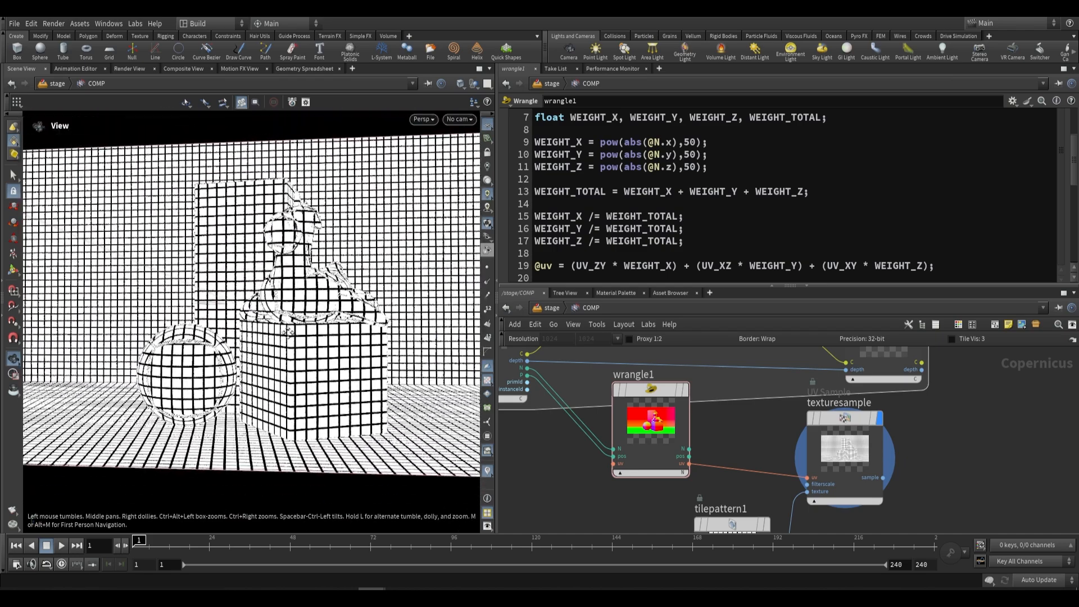
drag(287, 331, 300, 329)
scroll(186, 329, up, 8)
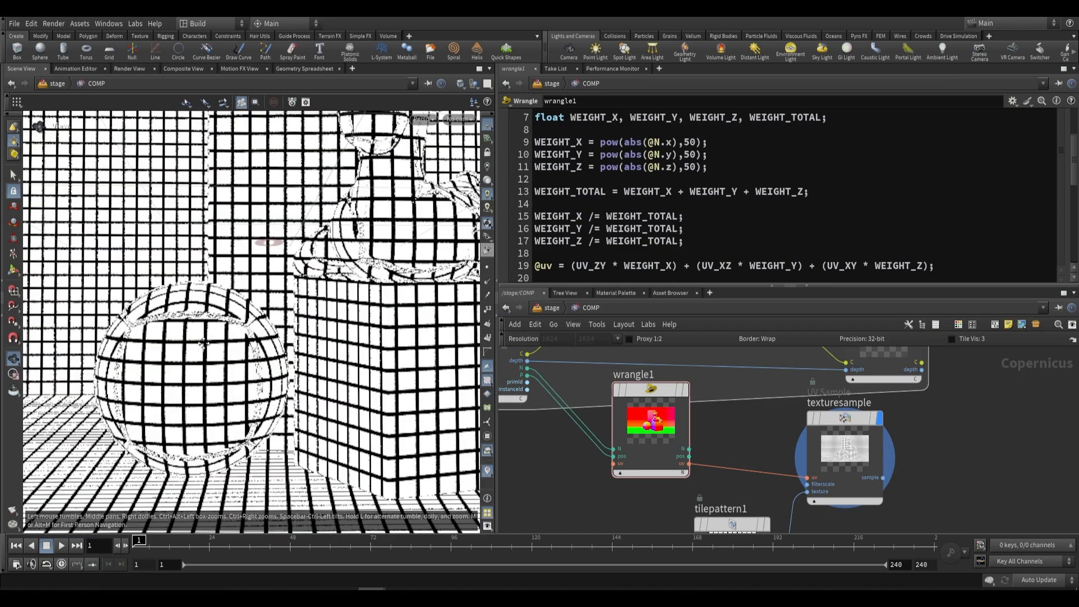
scroll(185, 329, up, 4)
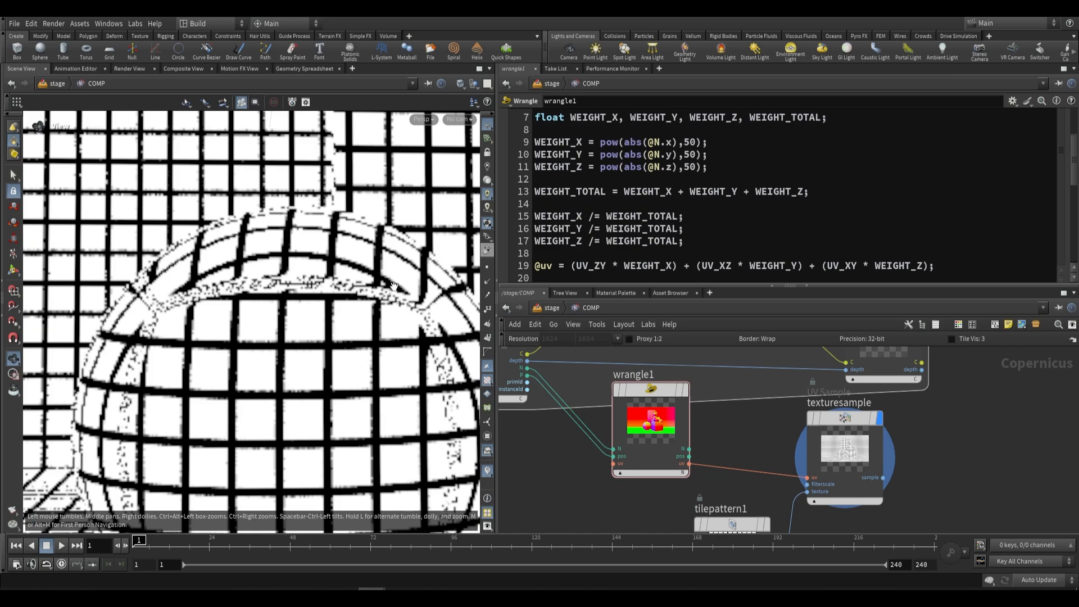
scroll(394, 286, down, 10)
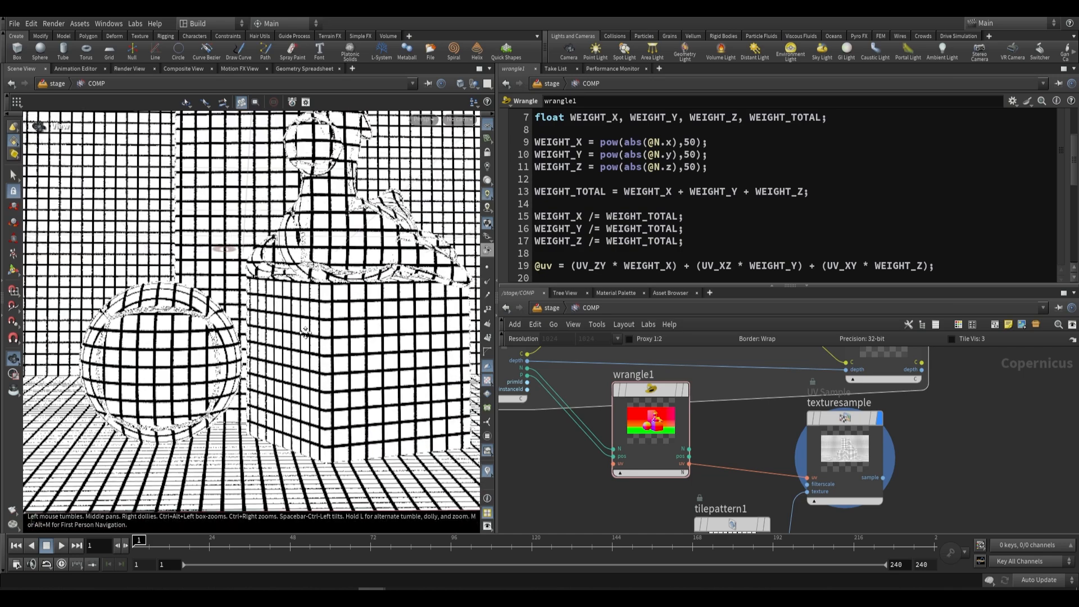
scroll(305, 331, down, 6)
click(859, 211)
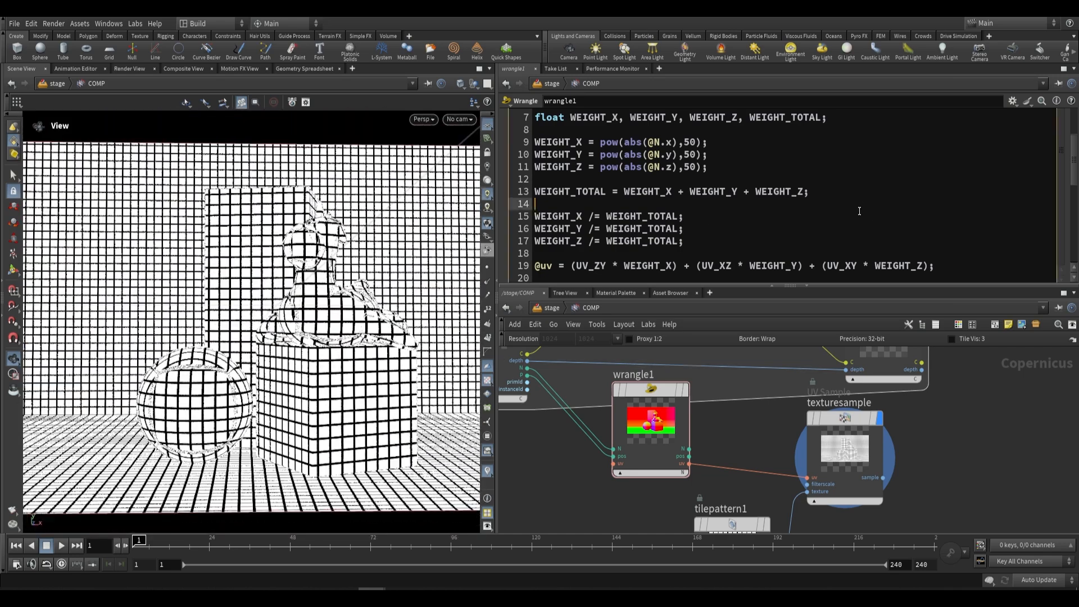
scroll(709, 241, up, 2)
scroll(709, 241, down, 3)
scroll(708, 241, up, 3)
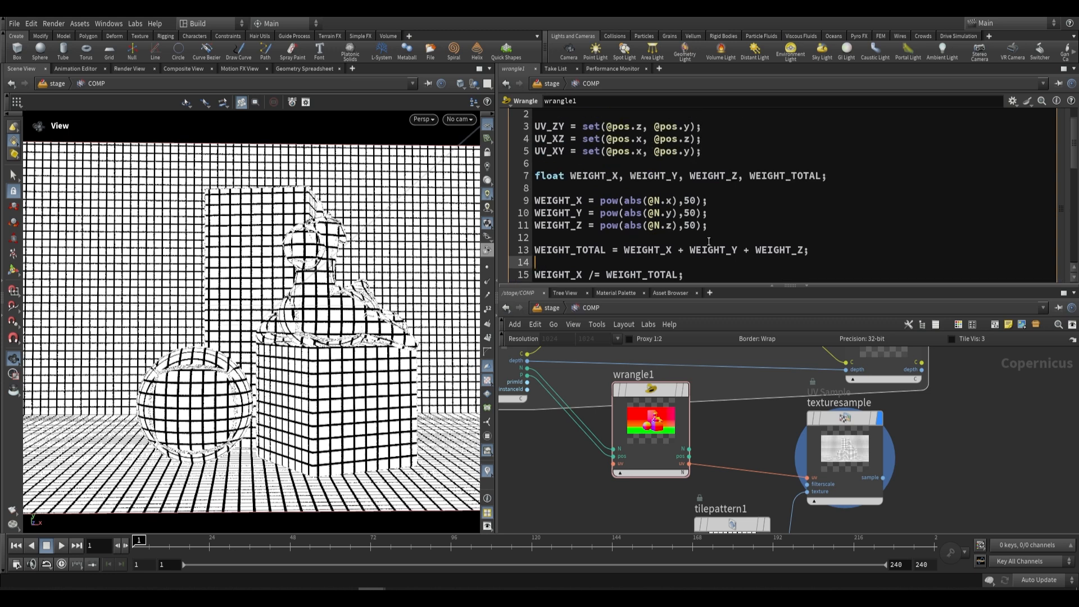
scroll(709, 241, up, 2)
drag(708, 158, 523, 170)
drag(753, 182, 526, 177)
click(768, 205)
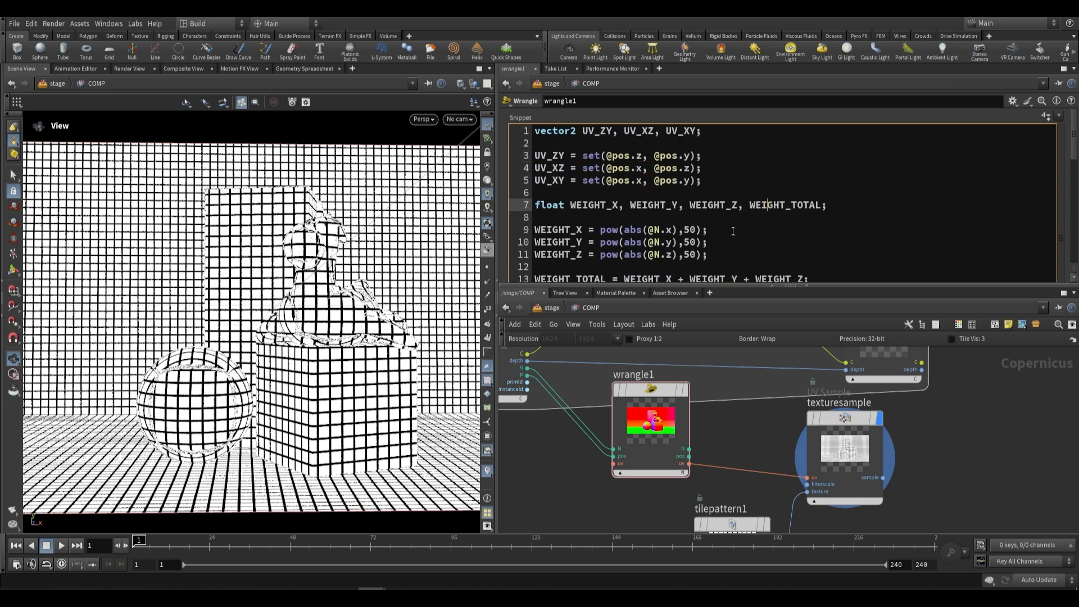
scroll(733, 231, down, 1)
drag(722, 200, 529, 192)
drag(746, 216, 542, 212)
drag(731, 226, 545, 219)
click(728, 223)
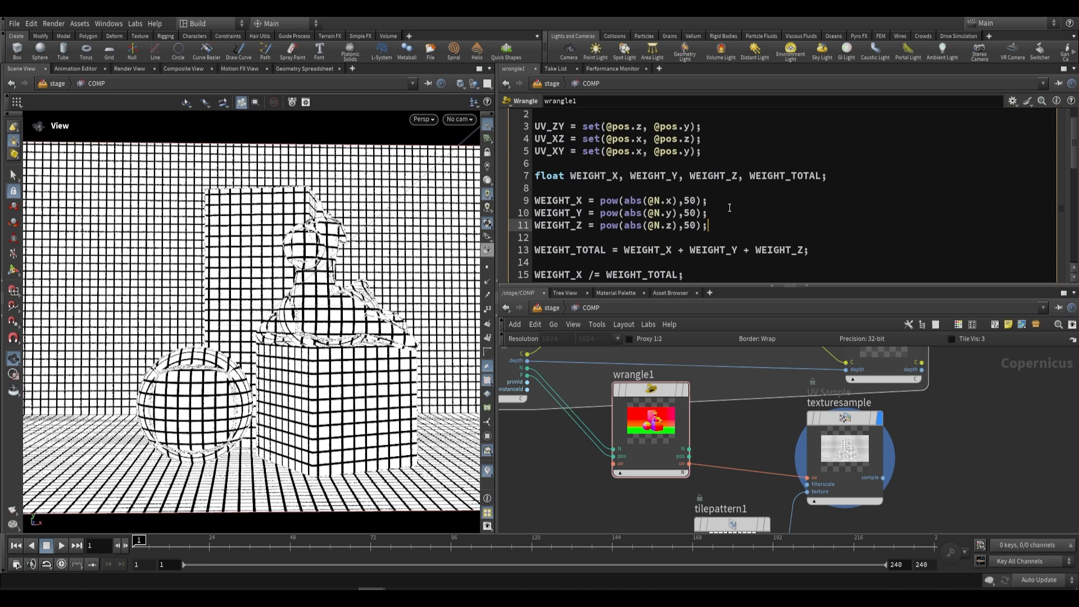
click(730, 210)
scroll(731, 225, down, 2)
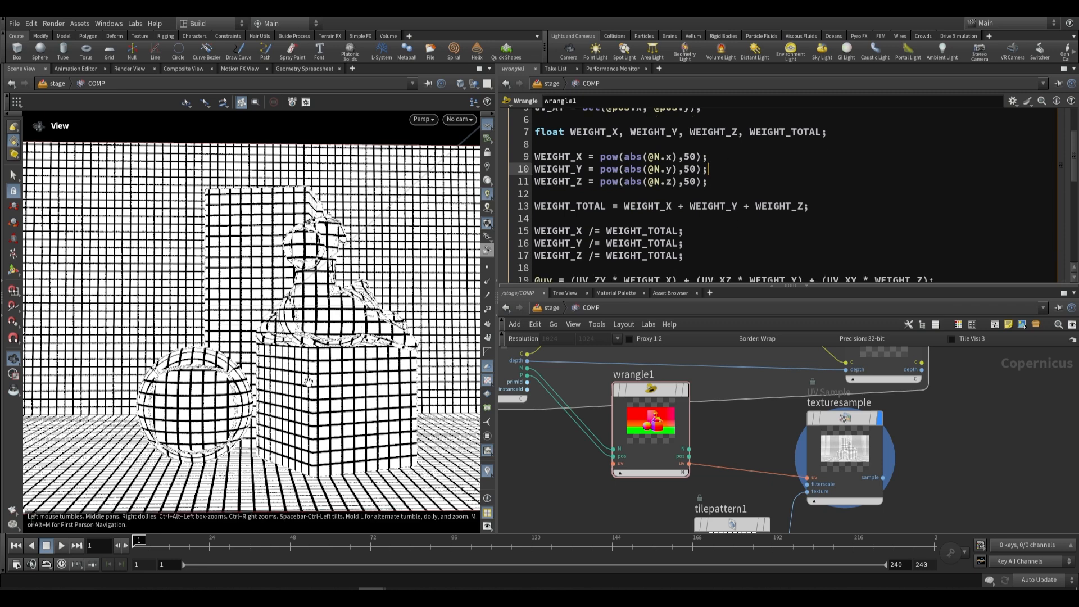
scroll(660, 182, up, 1)
scroll(722, 208, down, 3)
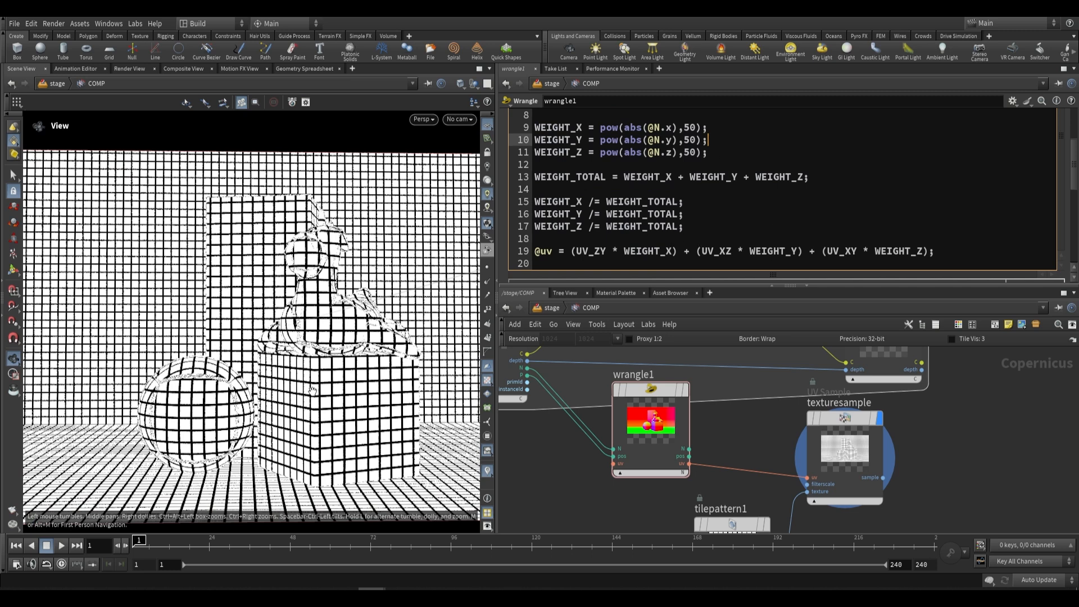
- Connect the sample output of texturesample to the C input of block_end1
scroll(754, 447, down, 2)
middle_drag(748, 470, 736, 448)
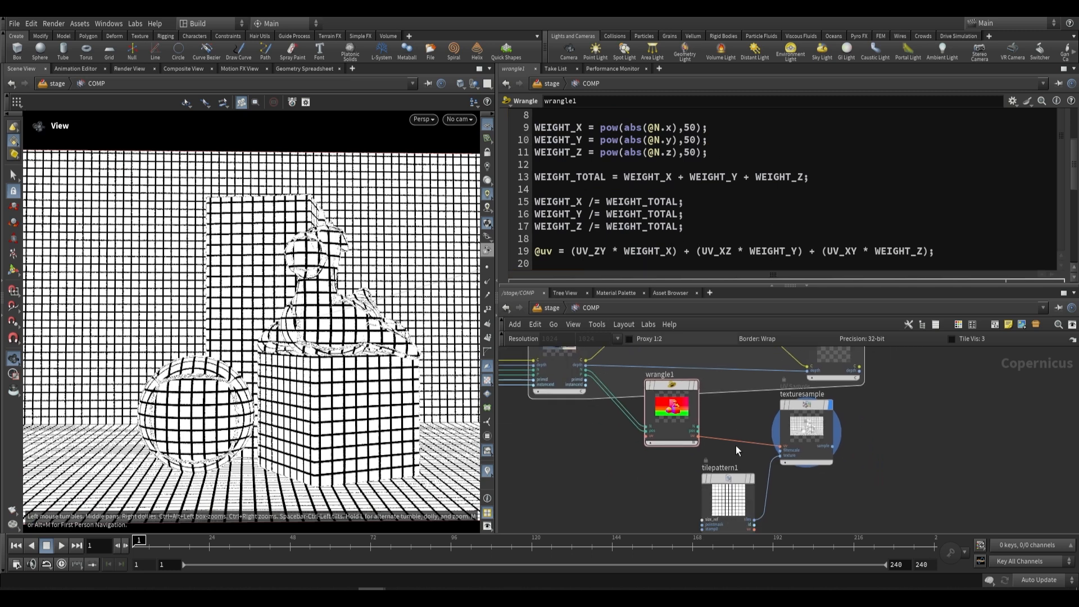
scroll(737, 446, down, 1)
middle_drag(872, 387, 803, 446)
drag(756, 407, 857, 391)
middle_drag(762, 495, 748, 478)
scroll(747, 478, up, 1)
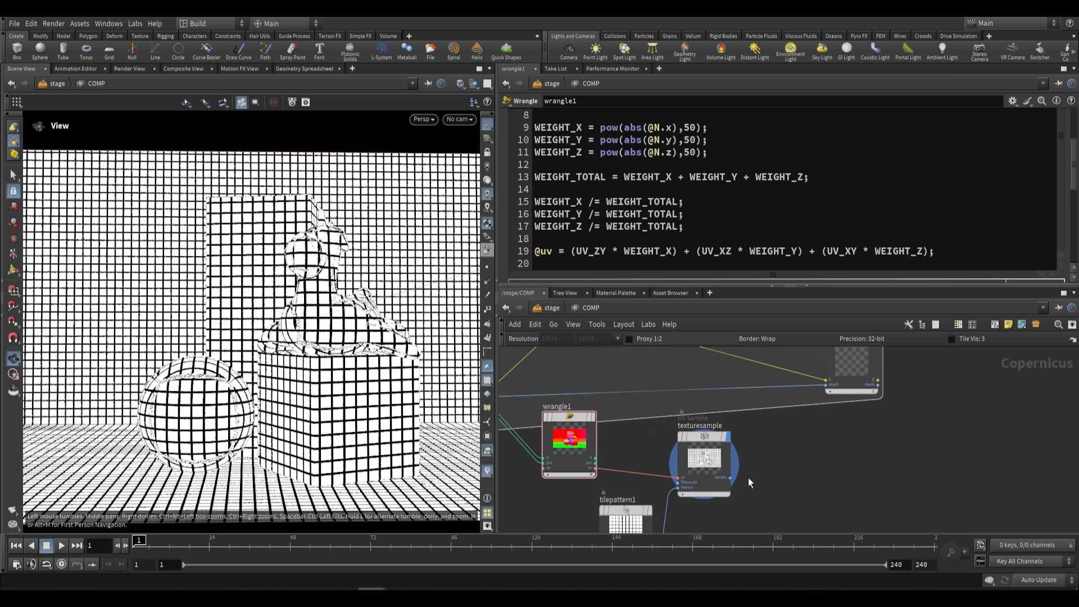
scroll(748, 478, down, 1)
drag(734, 483, 813, 403)
middle_drag(759, 423, 738, 431)
scroll(733, 432, up, 2)
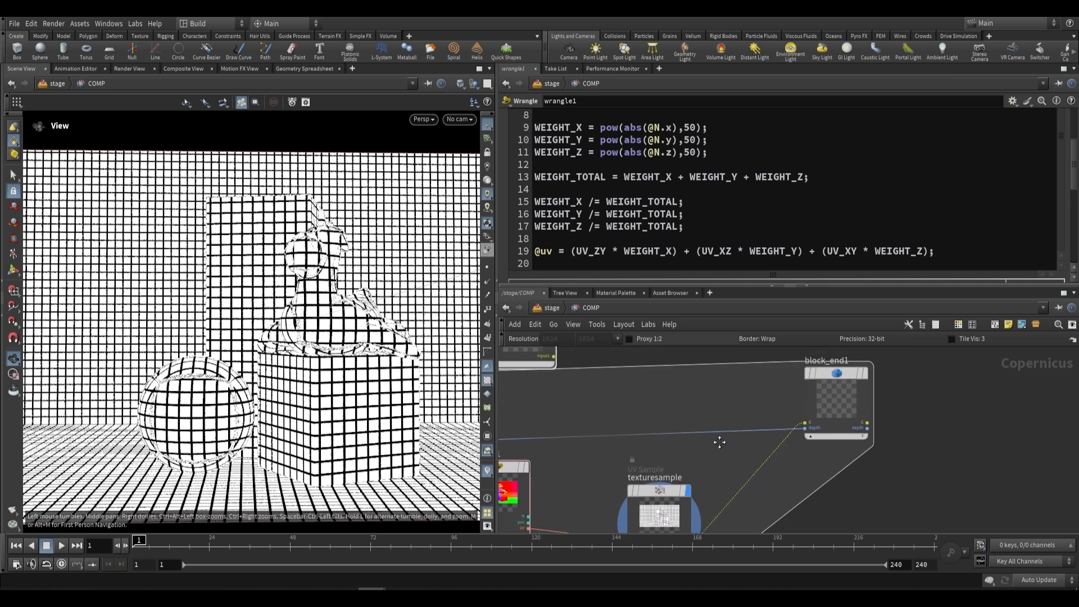
- Display block_end1, check the Karma render at stage level, and go back into the COMP network
click(871, 381)
middle_drag(718, 528, 735, 472)
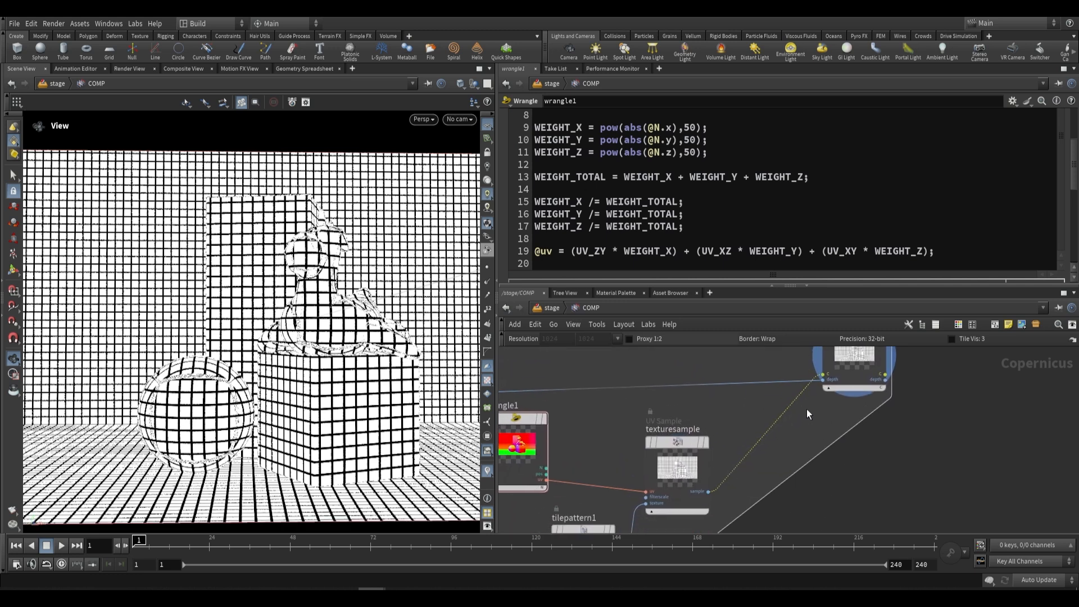
middle_drag(836, 376, 813, 431)
middle_drag(719, 490, 705, 435)
key(u)
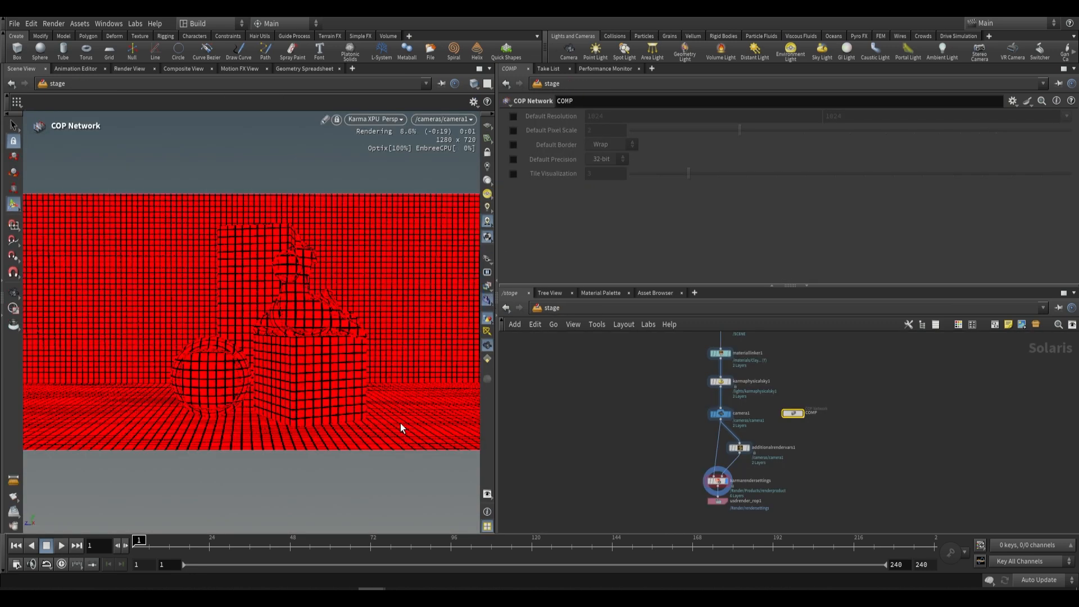
double_click(792, 414)
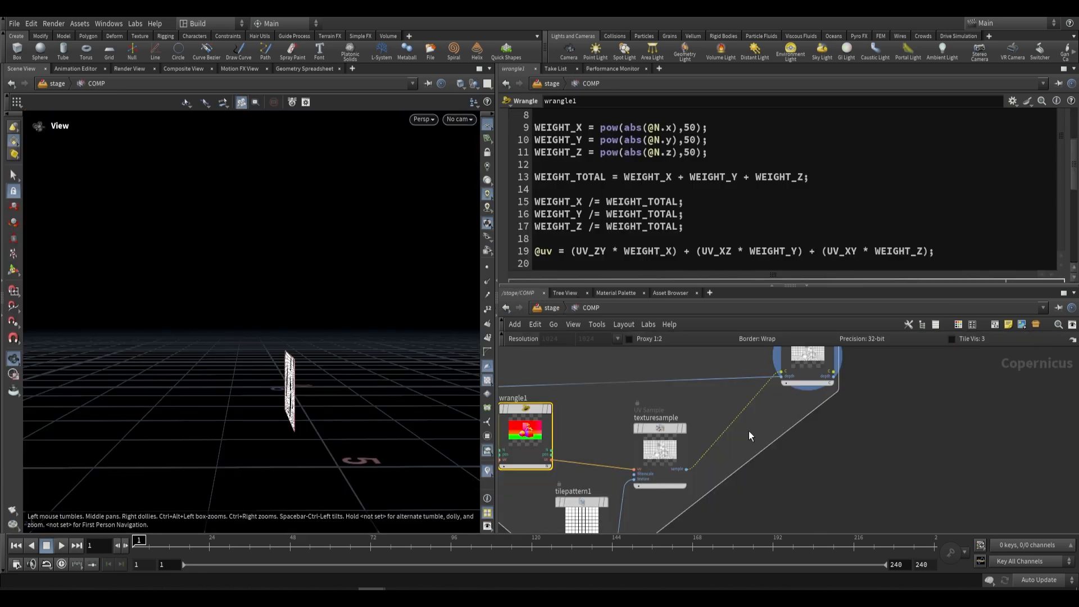
- Insert a Mono to RGBA node between texturesample and the C input of block_end1
middle_drag(748, 431, 760, 441)
scroll(702, 473, up, 3)
scroll(800, 388, down, 3)
middle_drag(818, 391, 752, 425)
key(Tab)
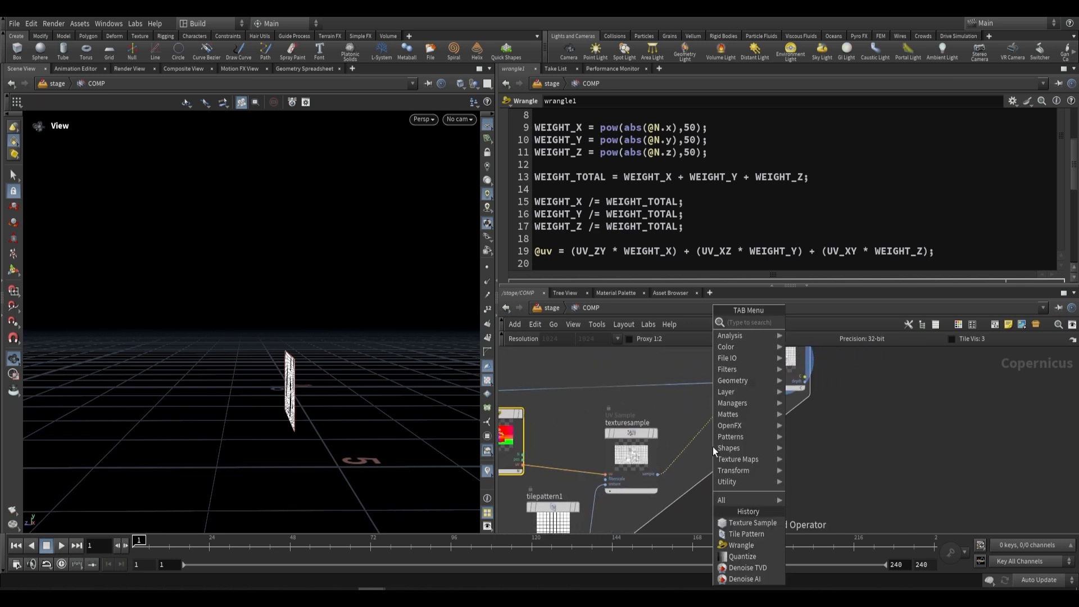
text(mono to r)
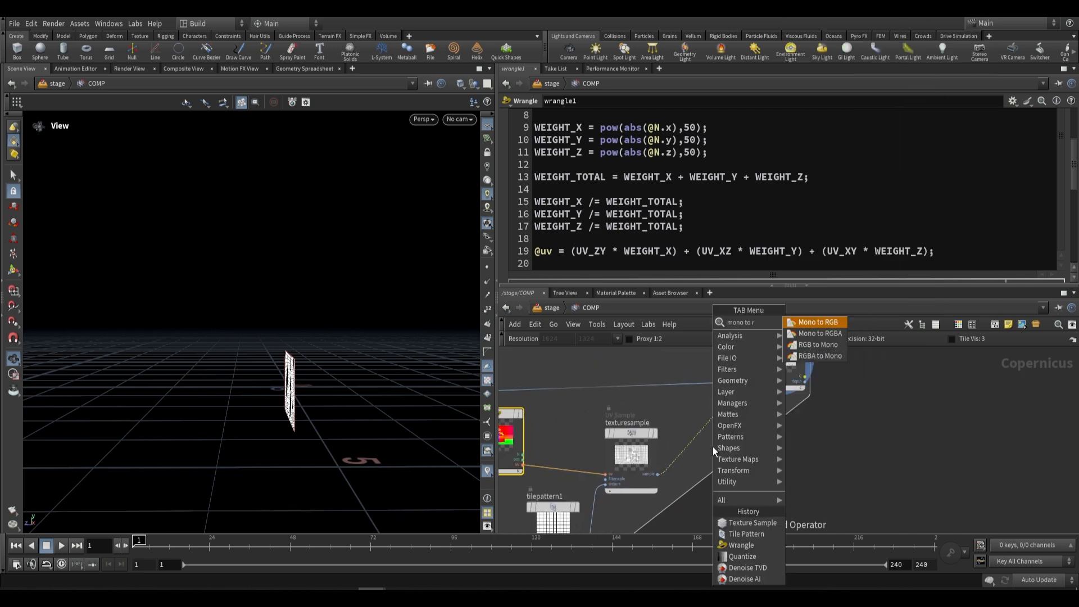
key(Down)
key(Return)
click(705, 430)
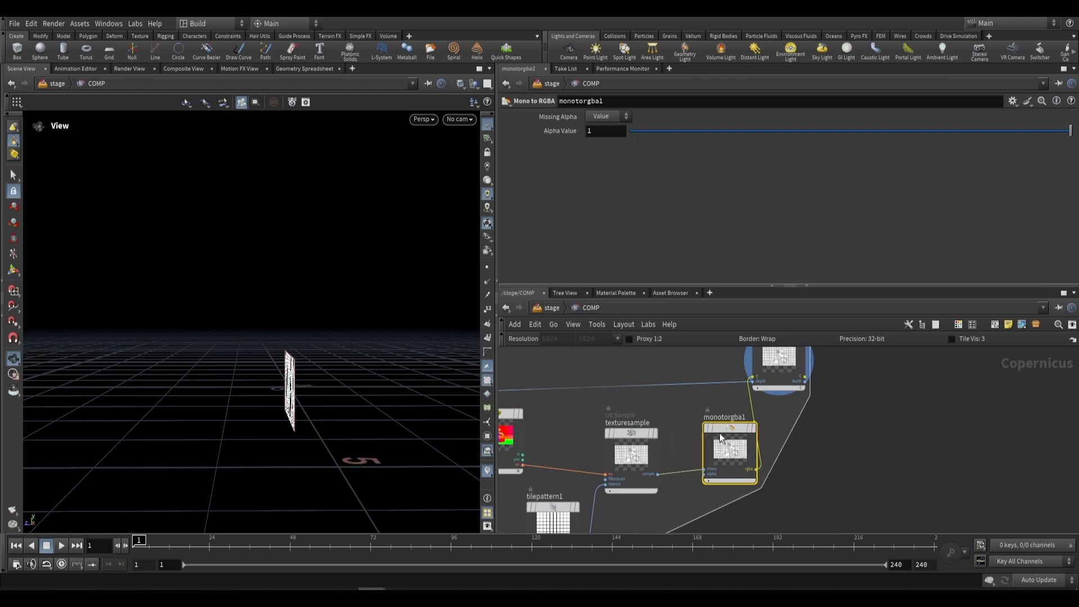
scroll(789, 377, up, 2)
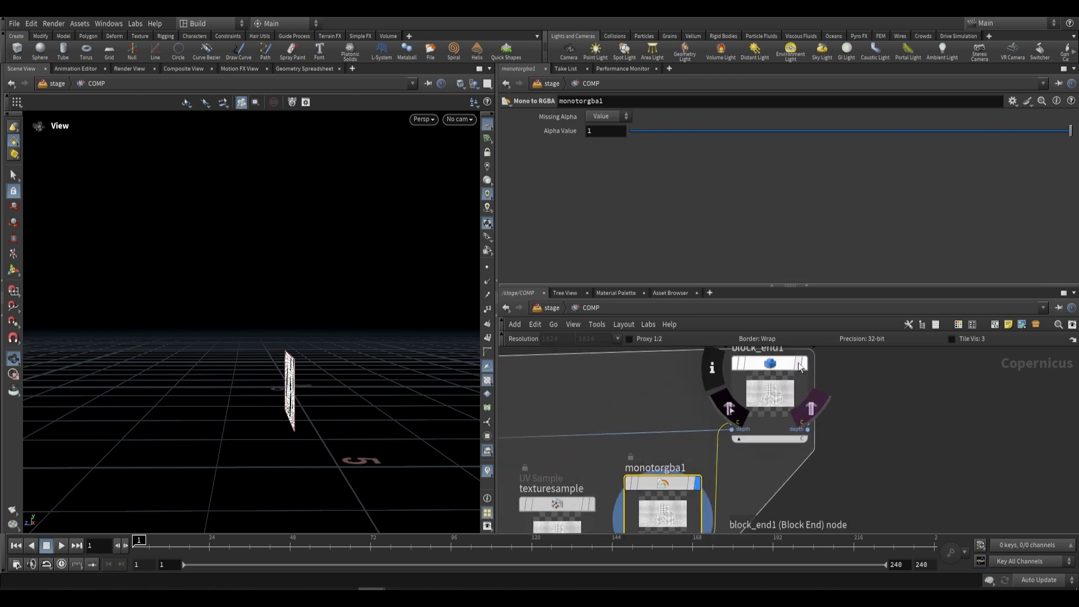
- Inspect the tiled Karma render at stage level from other angles and return to the camera1 view
key(u)
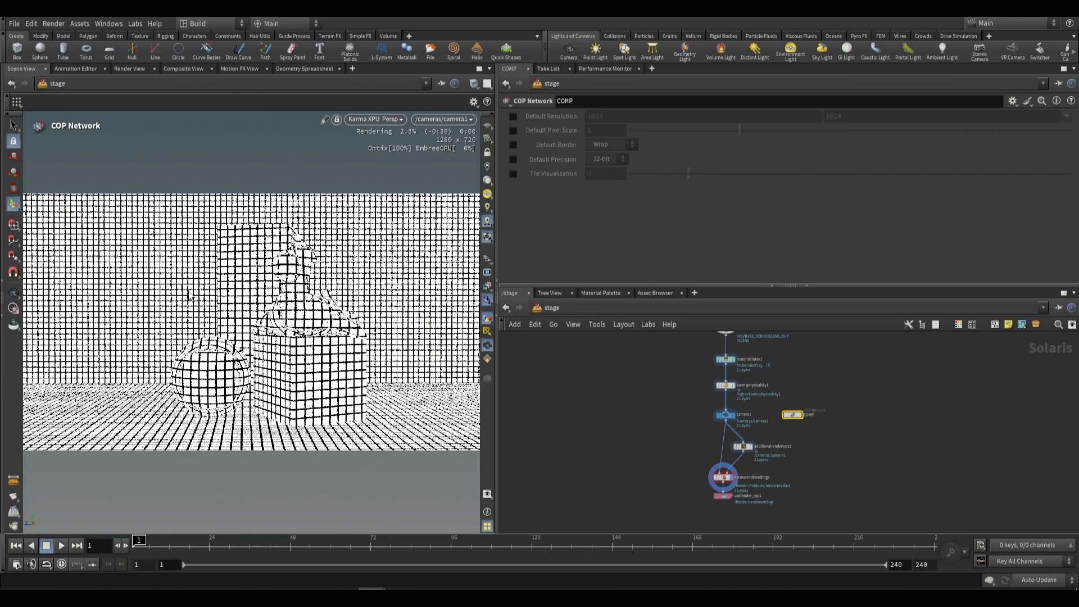
click(14, 295)
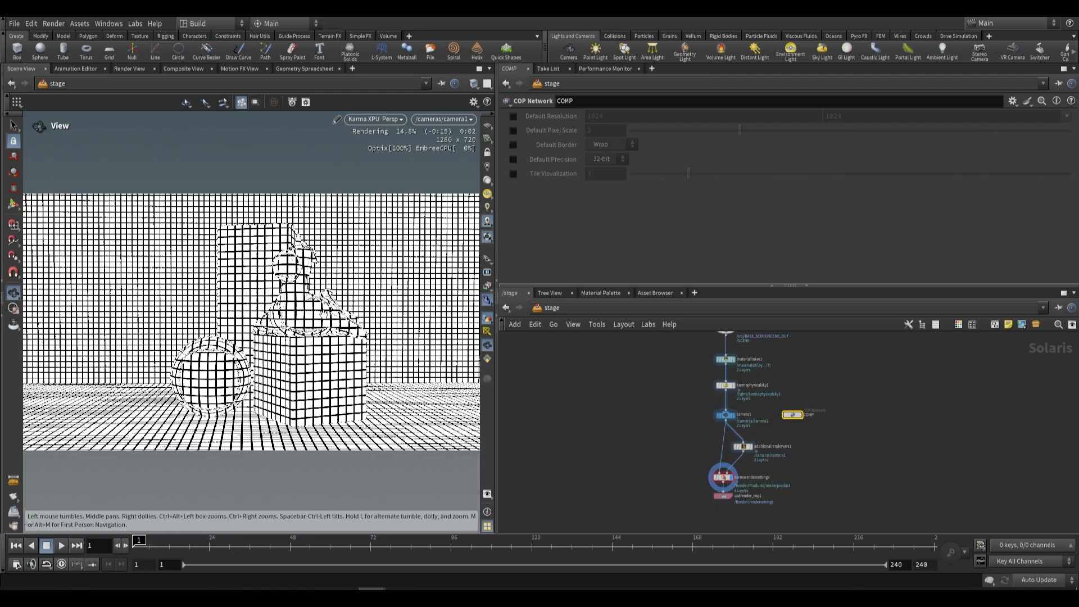
drag(301, 371, 222, 396)
drag(239, 301, 354, 337)
scroll(345, 367, up, 5)
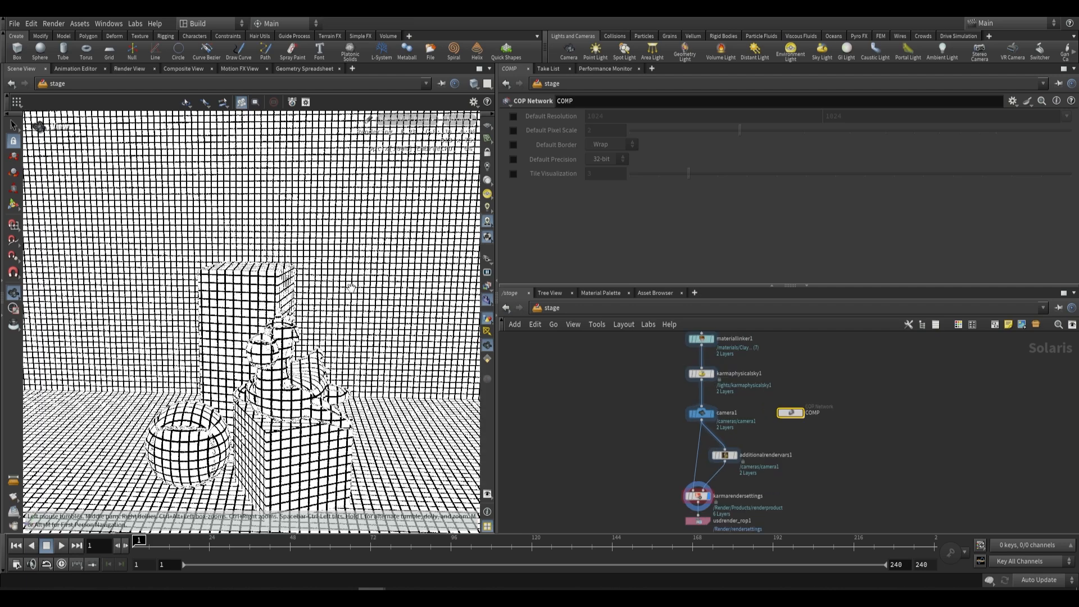
mouse_move(366, 245)
mouse_down()
mouse_move(354, 243)
mouse_move(359, 233)
mouse_up()
click(461, 119)
click(481, 142)
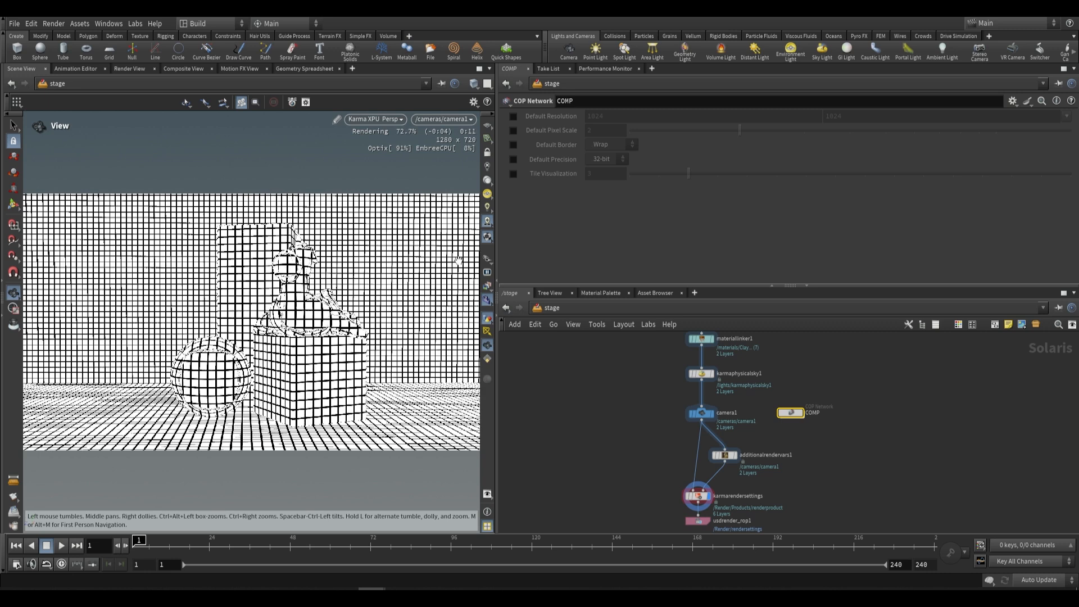
- Return to the COMP network, select tilepattern1, and show the block_end1 output in the Composite View
scroll(773, 430, up, 1)
double_click(799, 413)
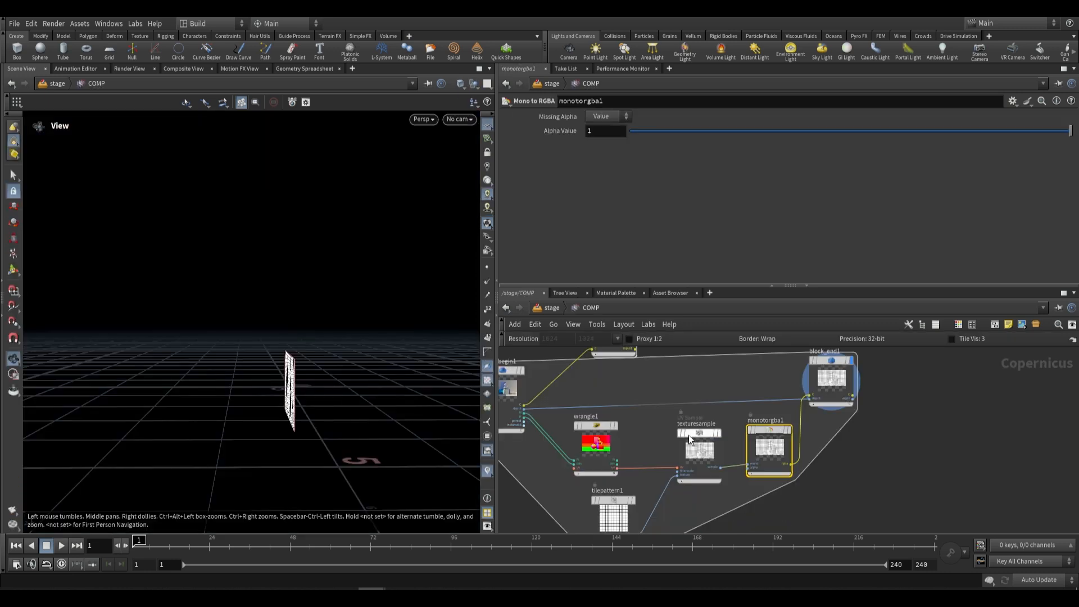
middle_drag(679, 418, 714, 371)
scroll(689, 458, up, 2)
middle_drag(689, 458, 686, 433)
scroll(679, 439, down, 2)
drag(281, 344, 329, 342)
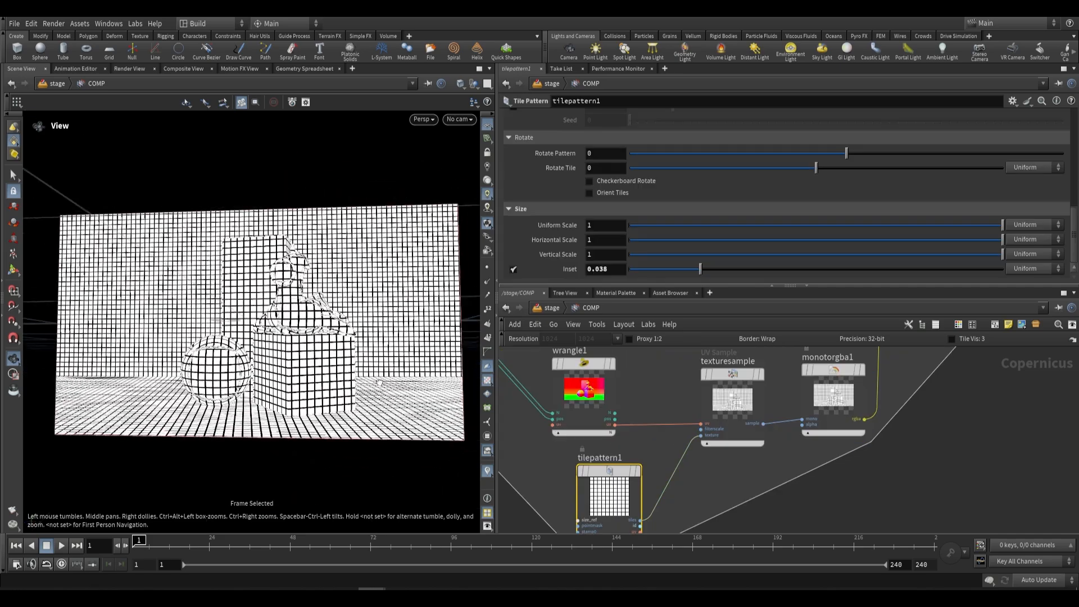
scroll(330, 343, up, 3)
middle_drag(296, 275, 295, 293)
click(179, 69)
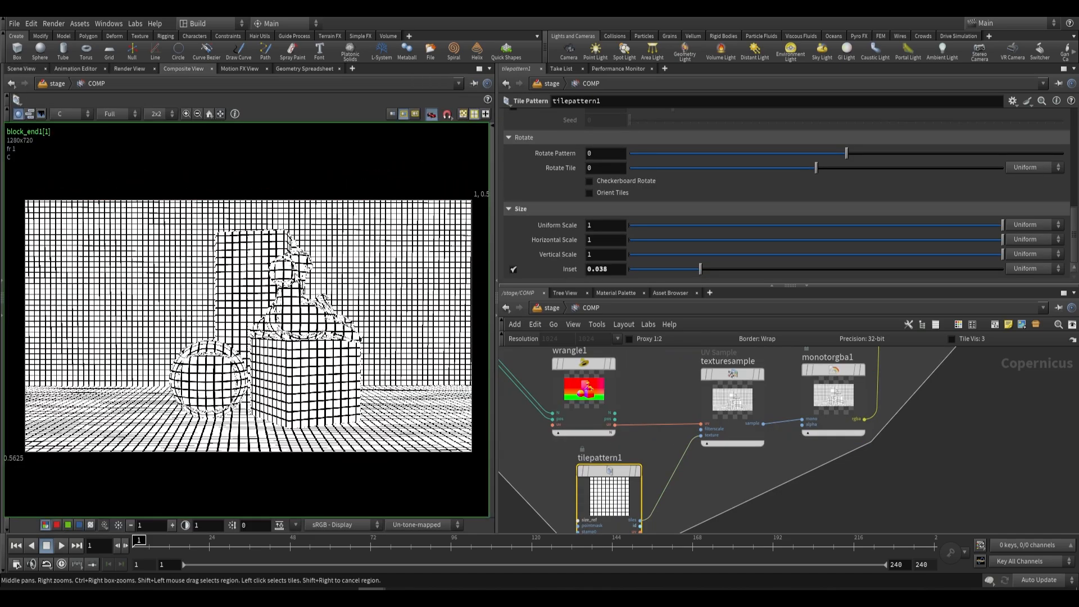
- Add a File node beside tilepattern1 in the COMP network
scroll(662, 451, down, 1)
middle_drag(698, 484, 730, 459)
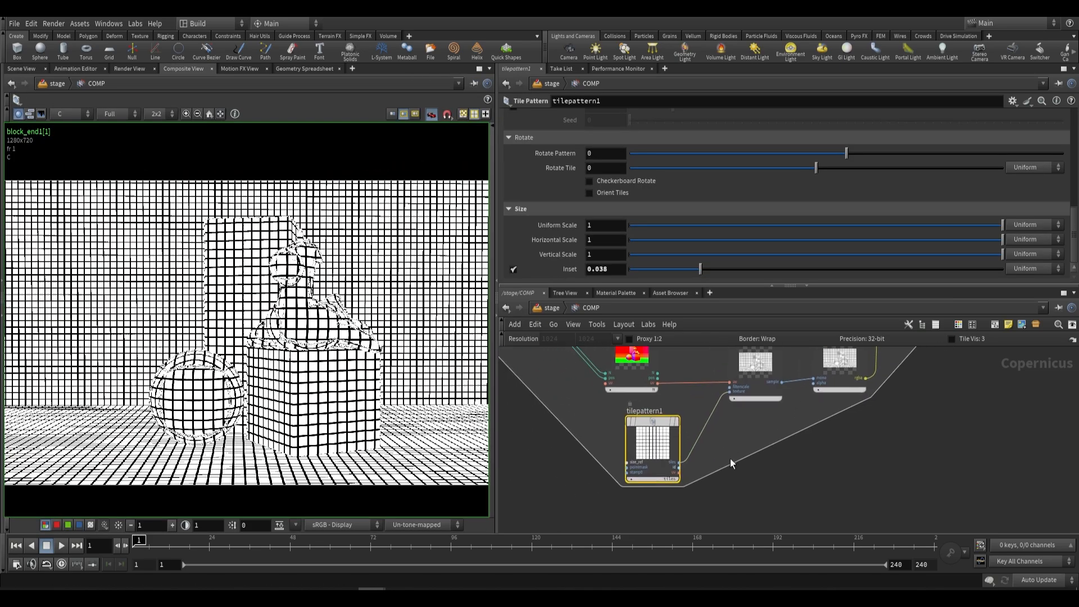
click(730, 459)
key(Tab)
text(file)
key(Return)
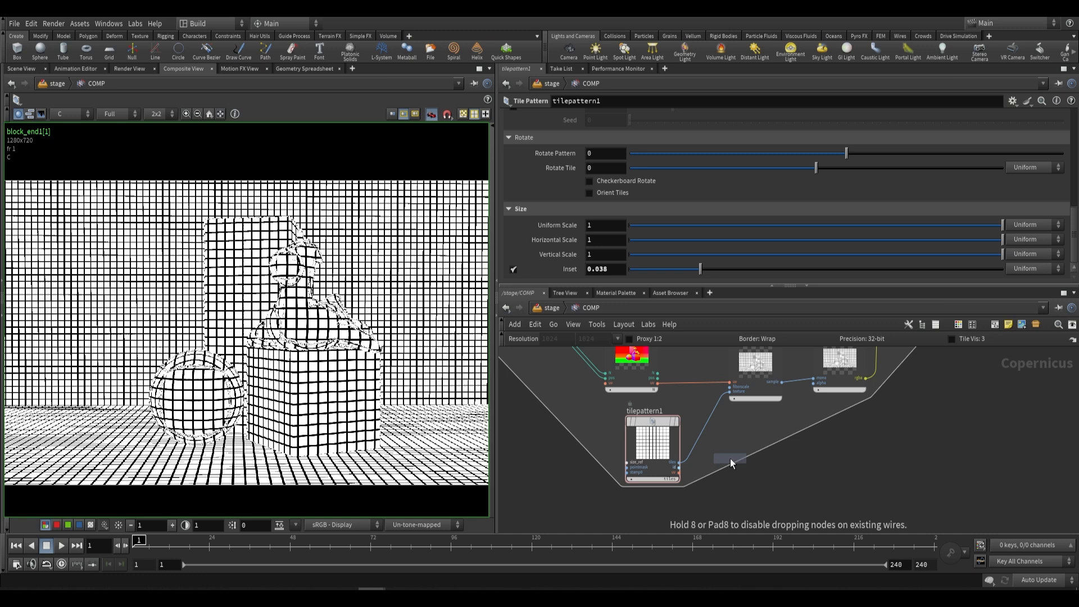
click(756, 470)
- Load $HIP/ASSETS/brush.jpg into the file1 node and display the image
click(1059, 131)
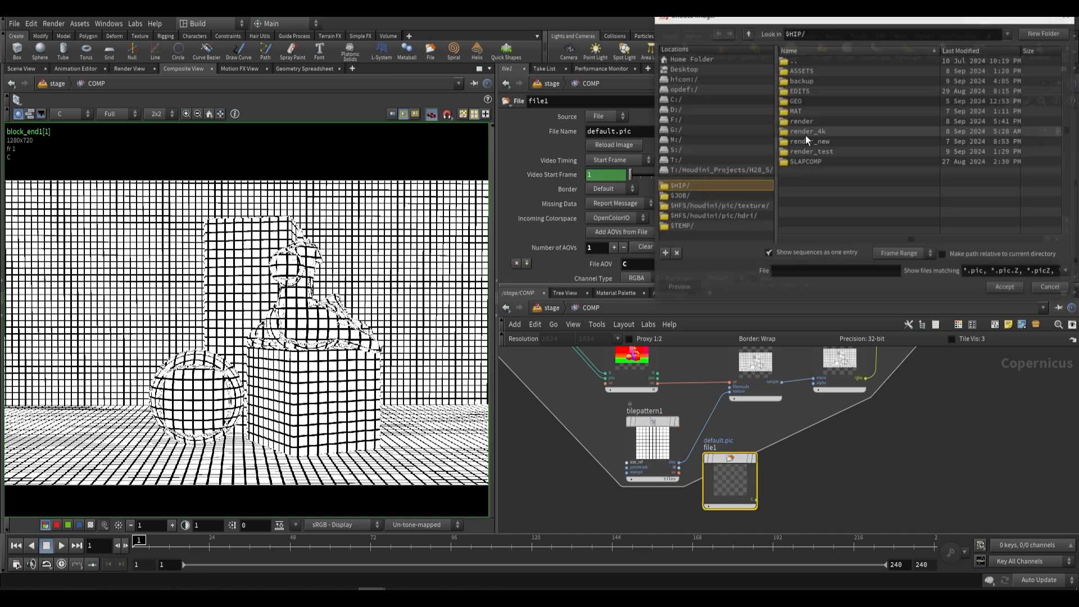
double_click(811, 72)
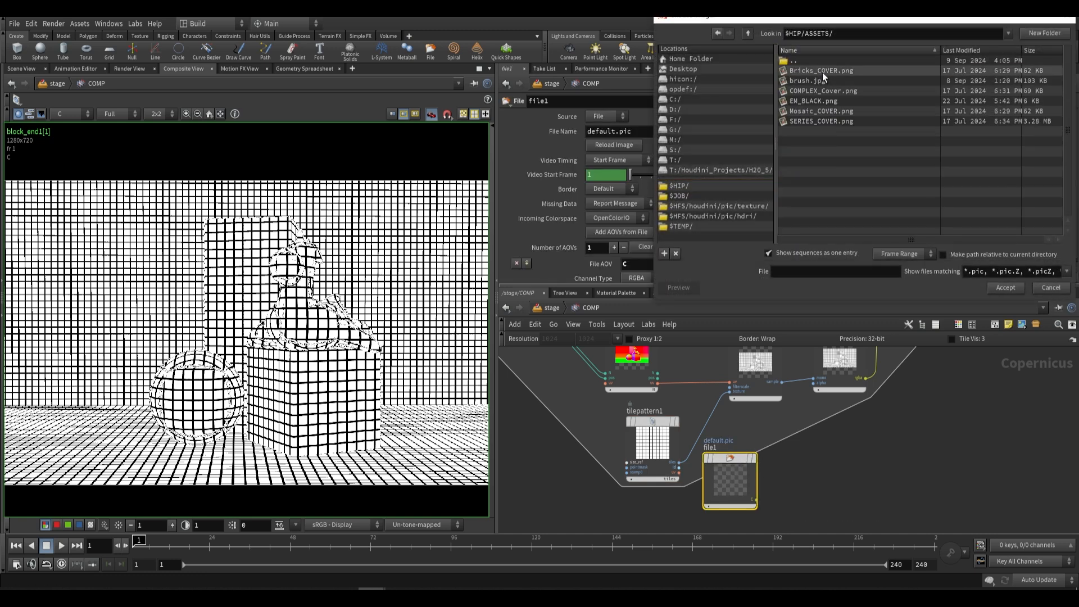
double_click(820, 81)
click(754, 462)
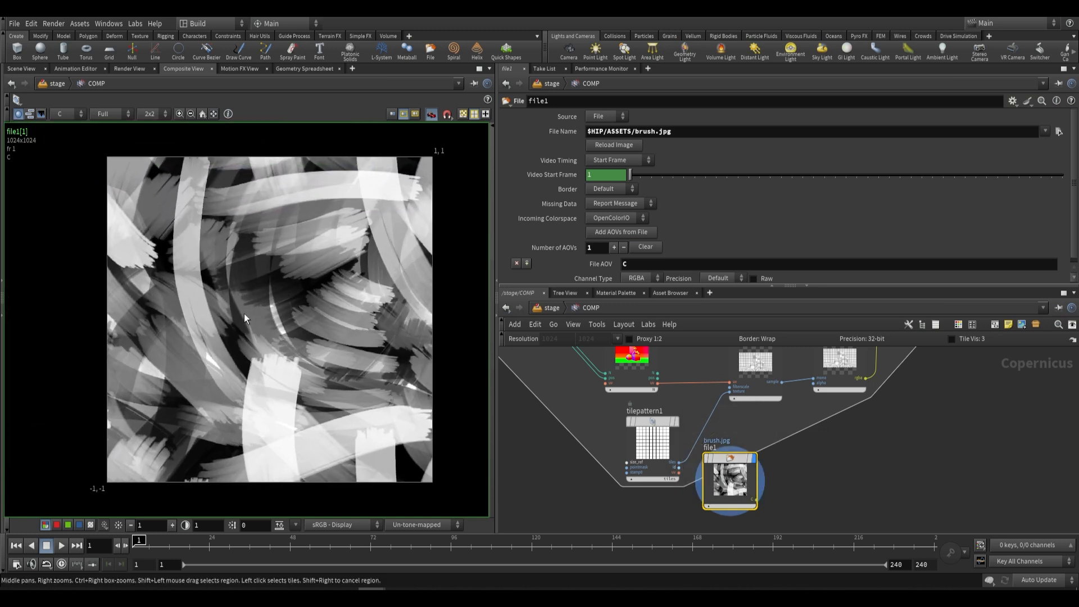
- Delete tilepattern1, put file1 in its place as texturesample's texture input, and display texturesample
middle_drag(831, 450, 842, 466)
click(673, 436)
key(Delete)
drag(763, 518, 740, 408)
middle_drag(758, 388, 747, 417)
click(779, 387)
scroll(337, 303, up, 5)
middle_drag(405, 359, 318, 316)
scroll(319, 317, down, 3)
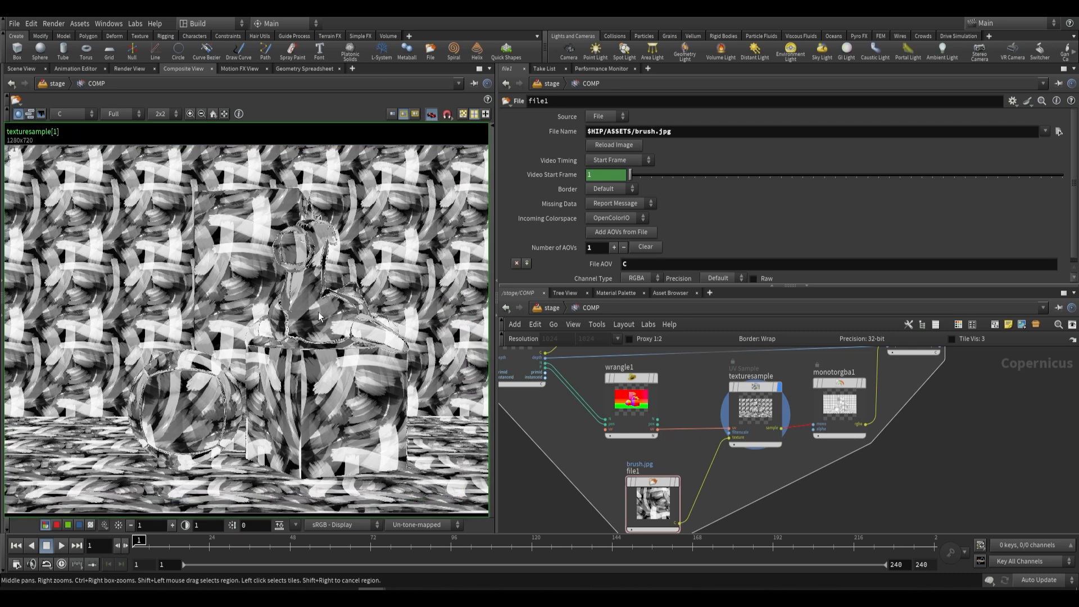
scroll(319, 317, down, 1)
scroll(324, 310, down, 1)
scroll(324, 309, up, 1)
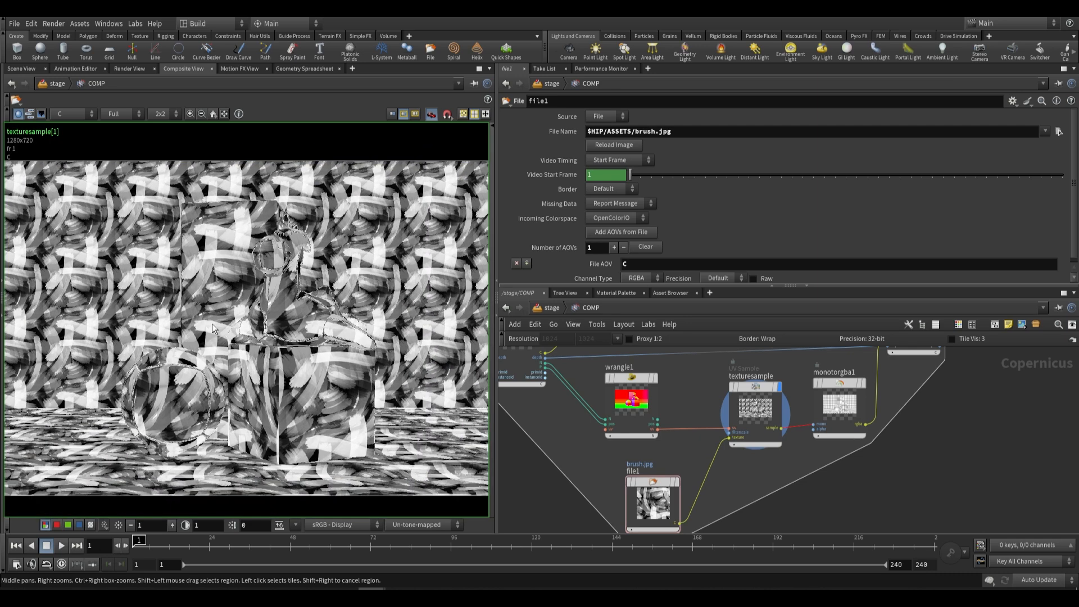
scroll(324, 309, down, 1)
scroll(324, 311, up, 1)
- Delete the monotorgba1 node and disconnect texturesample from block_end1
middle_drag(776, 424, 665, 466)
drag(644, 449, 628, 444)
key(Delete)
key(ctrl+z)
click(727, 437)
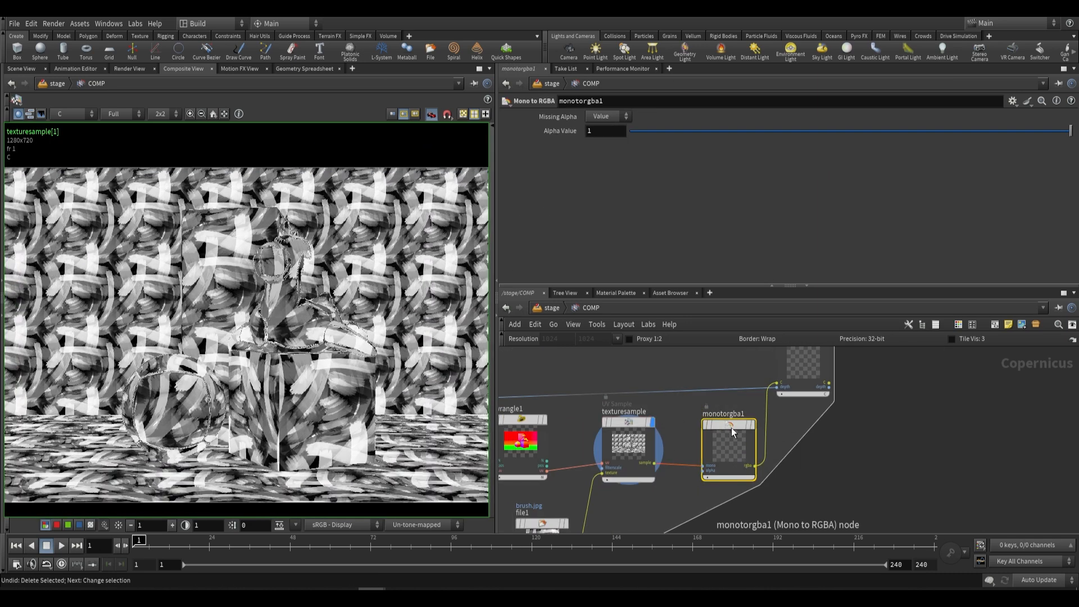
middle_drag(768, 366, 738, 421)
key(Delete)
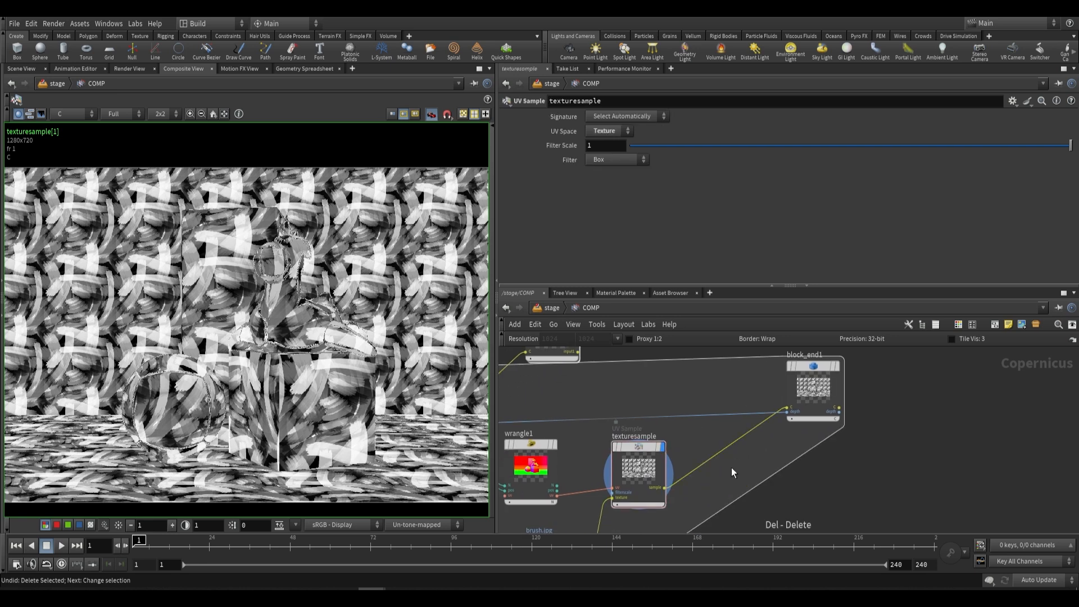
key(Delete)
- Move SIMPLIFIED_SHADING and block_end1 to make room for more nodes after texturesample
drag(818, 385, 848, 409)
middle_drag(735, 419, 682, 446)
drag(789, 436, 822, 416)
middle_drag(697, 378, 810, 424)
drag(617, 390, 679, 391)
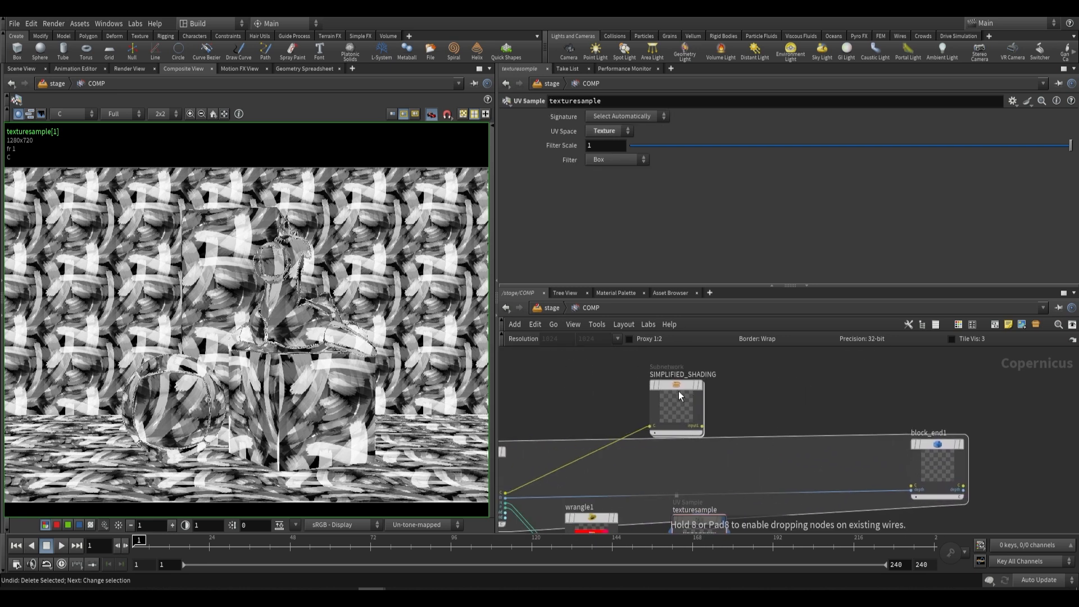
click(701, 385)
middle_drag(731, 519, 708, 476)
click(678, 463)
drag(837, 397, 891, 388)
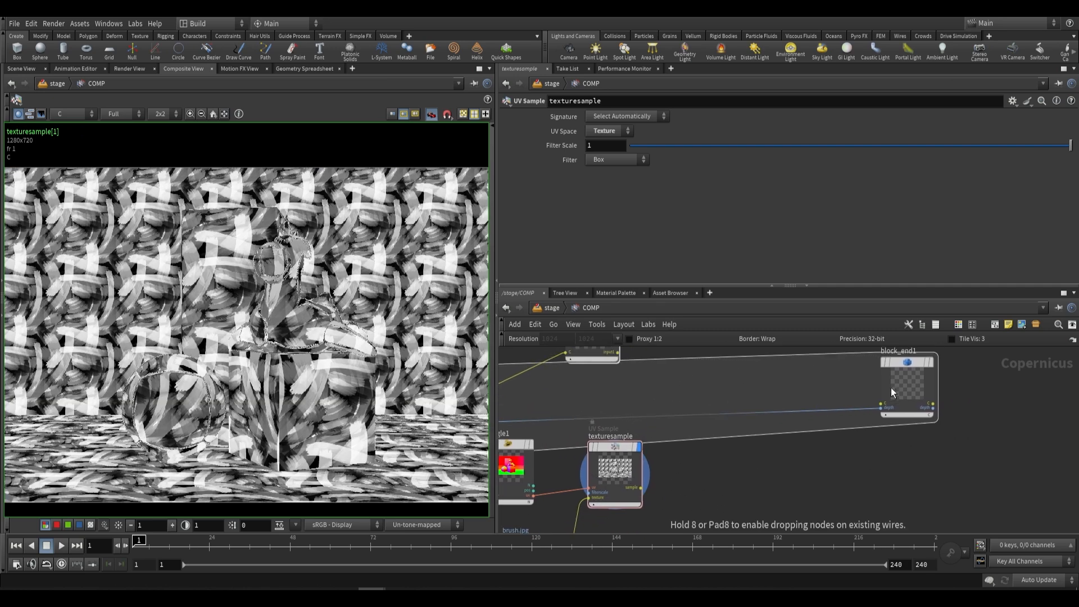
- Add a Slope Direction node beside texturesample
middle_drag(711, 479, 719, 460)
key(Tab)
text(slo)
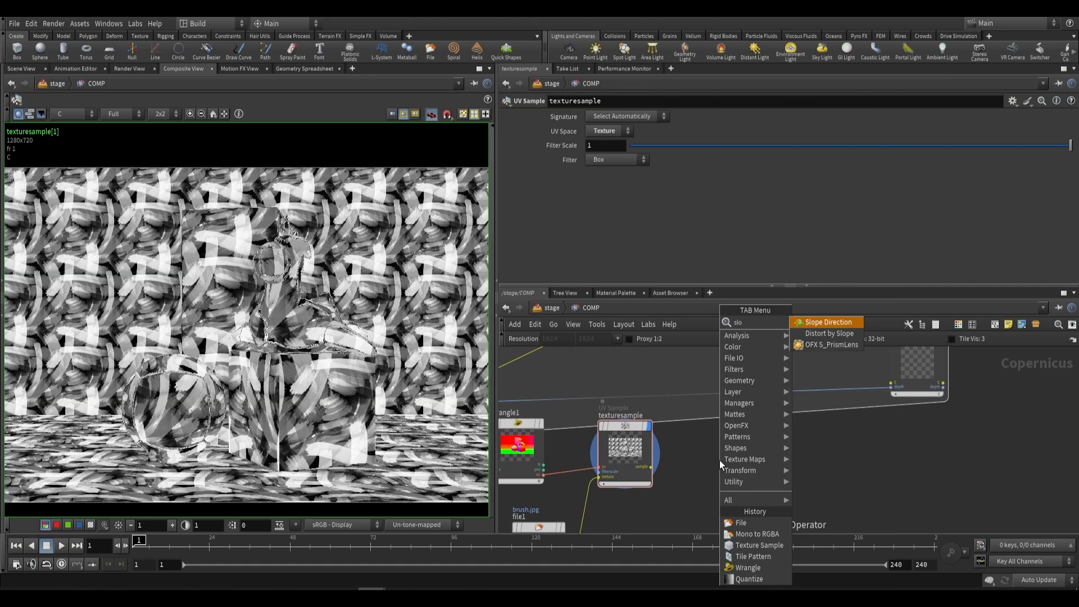
key(Return)
click(748, 448)
scroll(646, 433, up, 3)
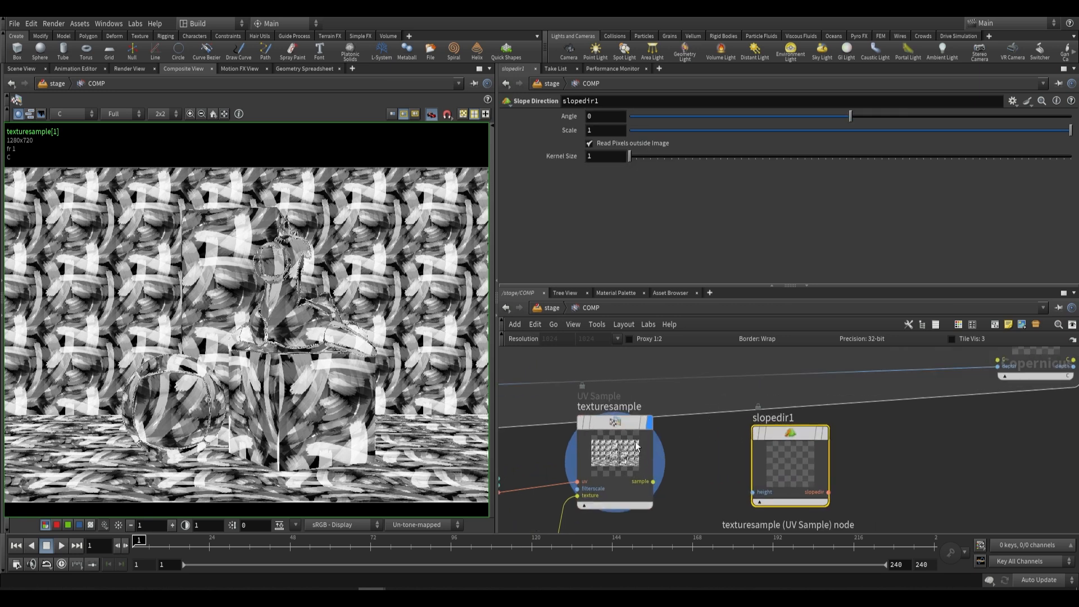
- Set the channel type of file1's C AOV to Mono
click(646, 441)
middle_drag(678, 471, 744, 393)
scroll(724, 446, up, 1)
scroll(750, 447, down, 2)
click(569, 492)
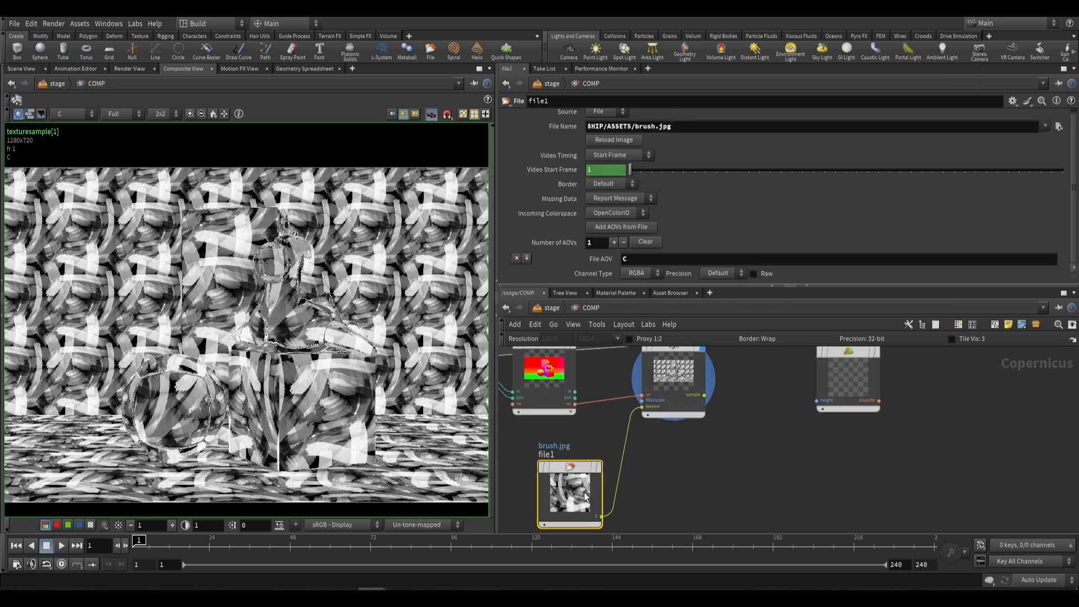
click(639, 273)
click(634, 284)
- Connect texturesample's output to slopedir1's height input, display slopedir1, and move it closer to texturesample
middle_drag(718, 405, 699, 432)
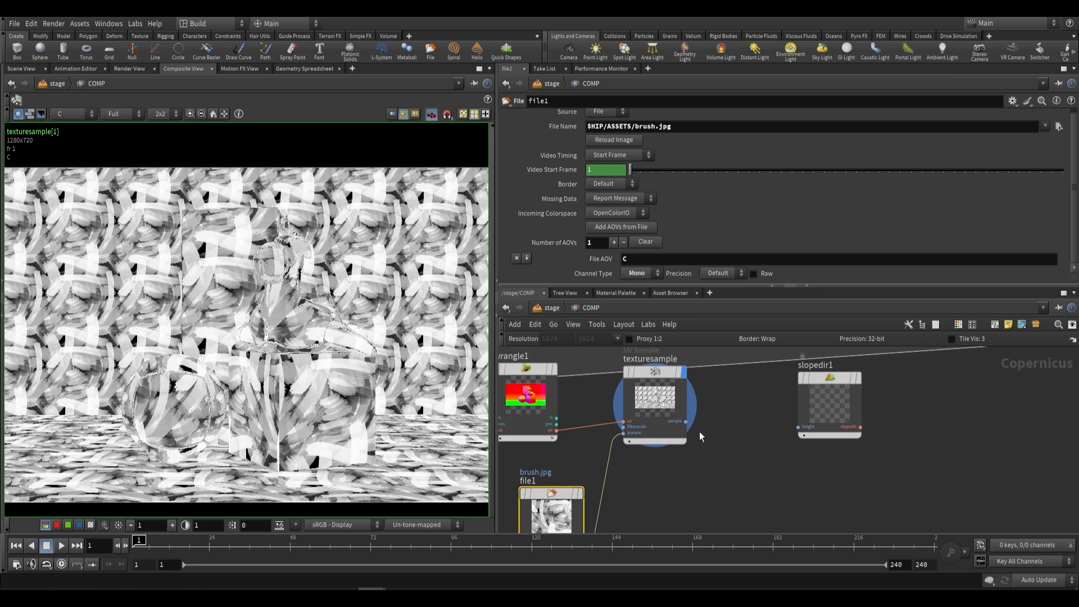
click(686, 422)
click(798, 427)
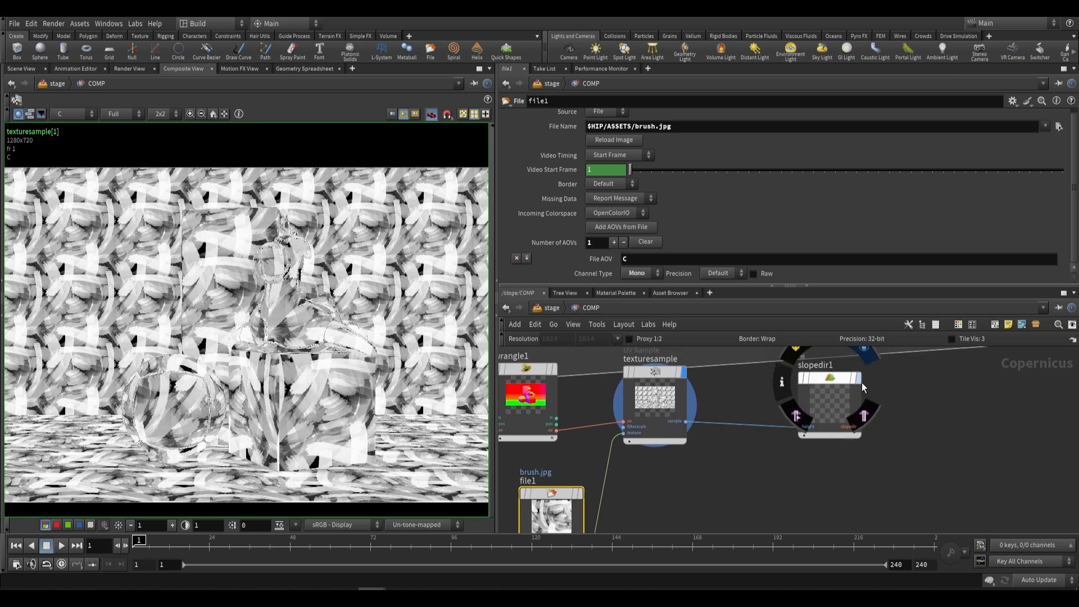
click(857, 378)
middle_drag(911, 384, 911, 413)
drag(829, 416, 750, 414)
middle_drag(823, 399, 744, 454)
scroll(744, 454, down, 3)
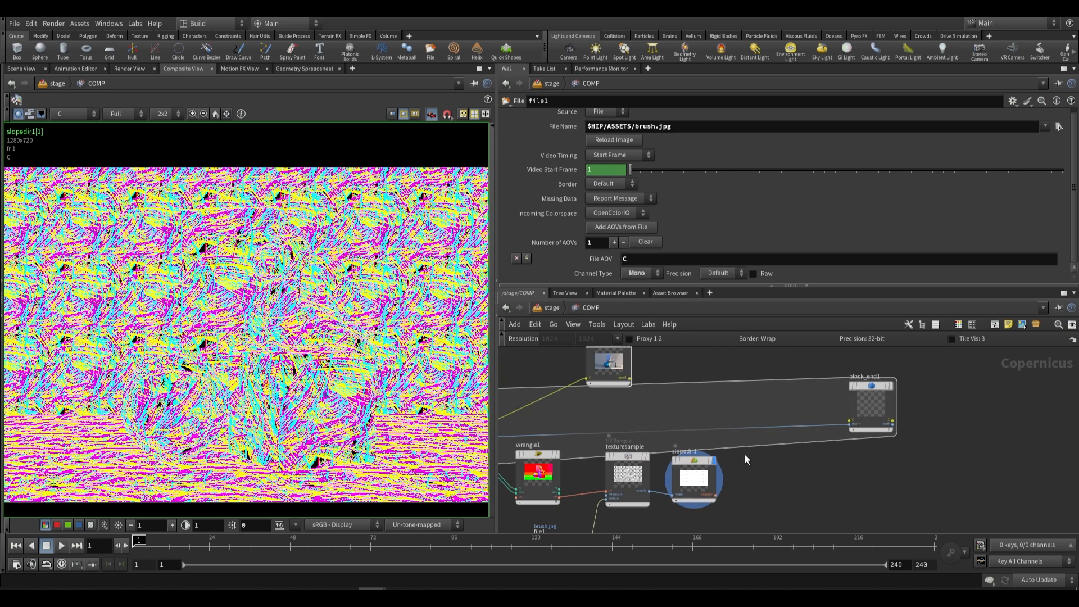
- Add a Distort node between SIMPLIFIED_SHADING and block_end1, fed by SIMPLIFIED_SHADING's output as its source
drag(613, 373, 643, 397)
middle_drag(716, 398, 689, 419)
drag(623, 409, 651, 380)
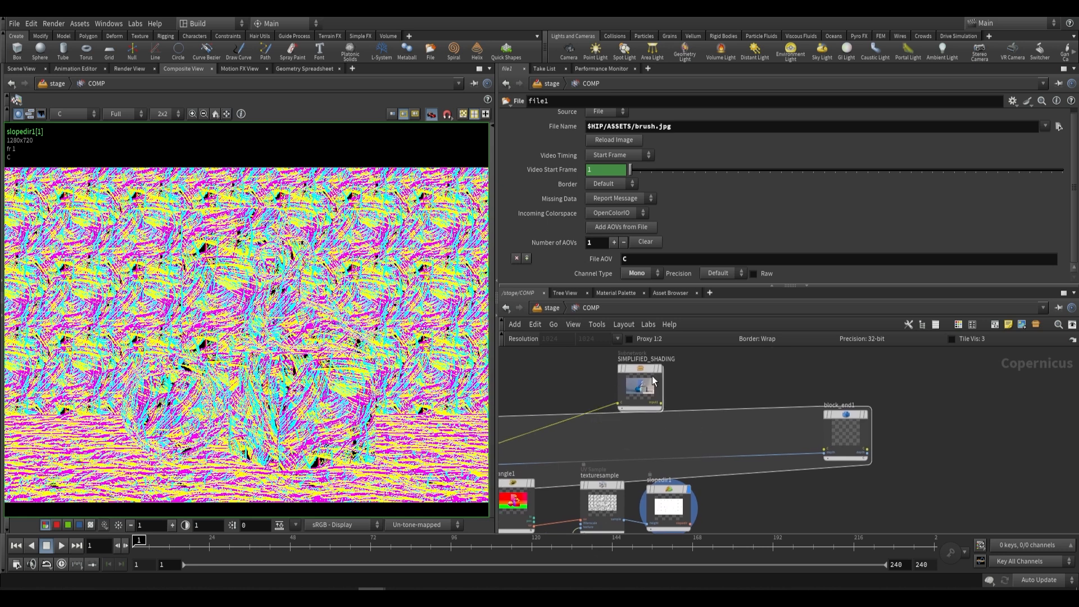
middle_drag(776, 393, 751, 383)
key(Tab)
text(dist)
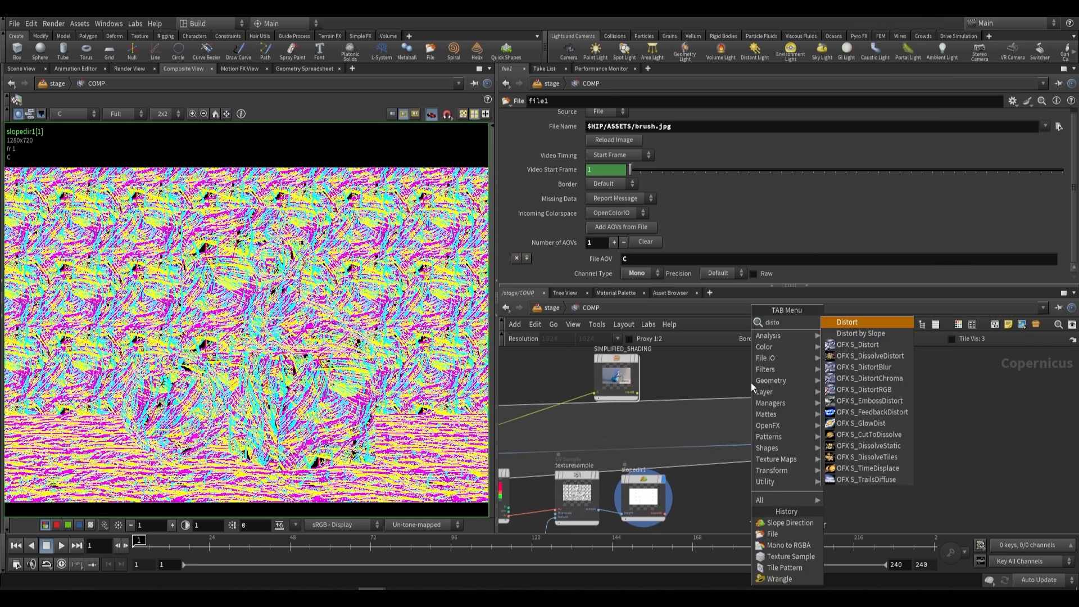
key(Return)
click(750, 382)
scroll(643, 400, up, 2)
drag(638, 389, 734, 428)
- Connect slopedir1's output to distort1's dir input and display the distorted image
middle_drag(675, 444, 677, 405)
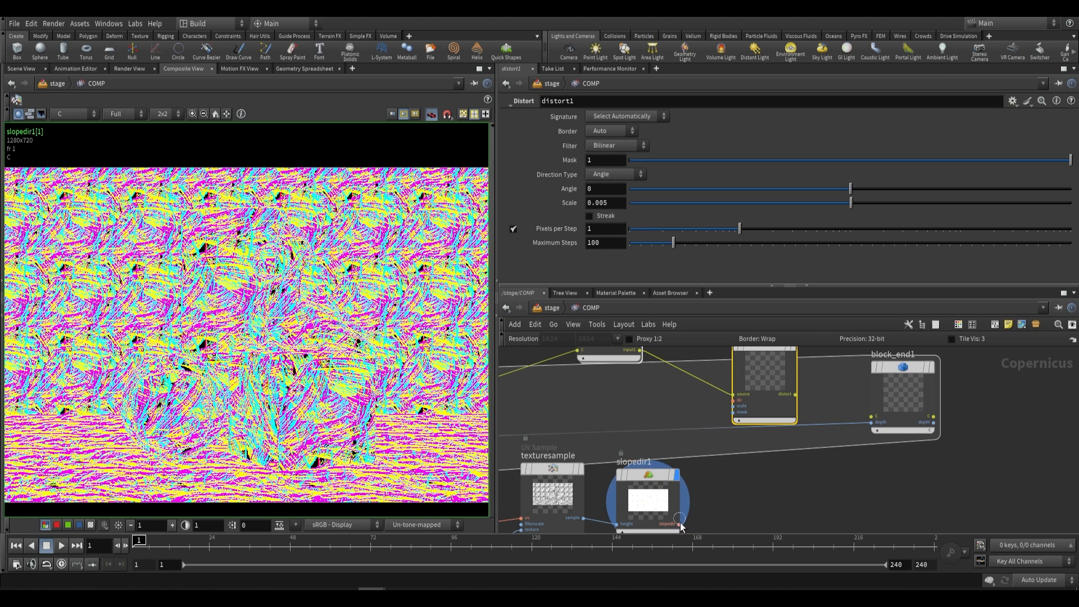
click(680, 523)
click(733, 400)
middle_drag(828, 392, 815, 429)
click(778, 383)
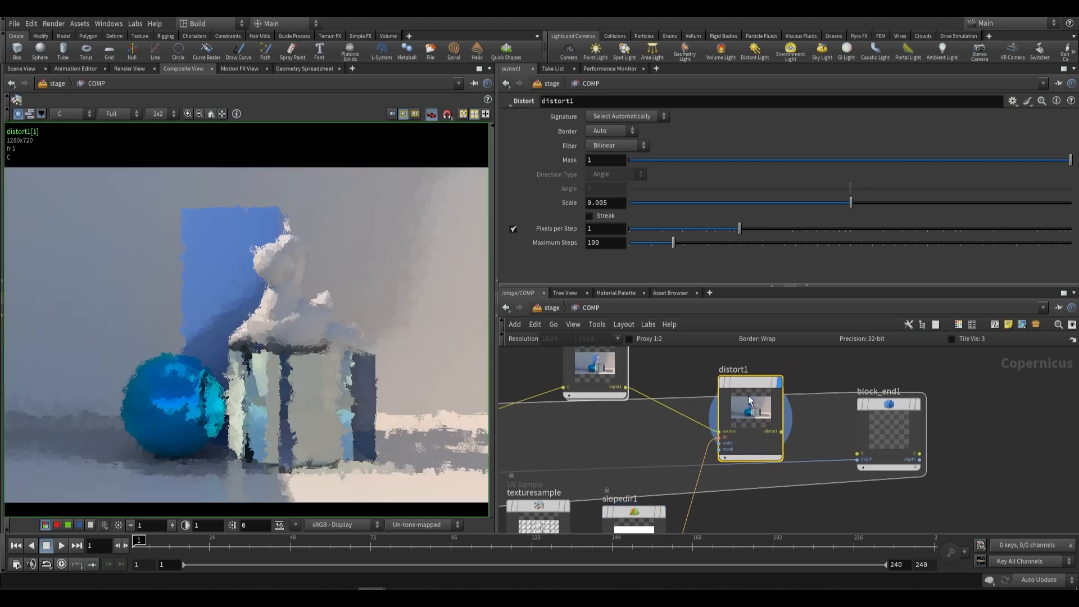
drag(748, 396, 753, 383)
scroll(351, 292, down, 3)
scroll(354, 318, up, 5)
scroll(354, 316, down, 2)
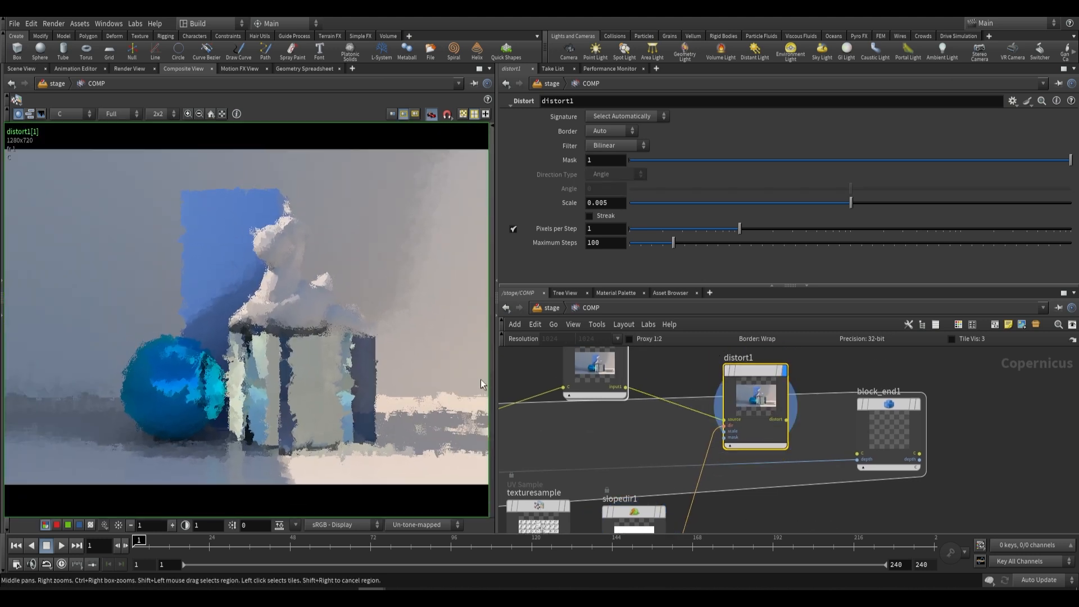
middle_drag(742, 506, 772, 462)
scroll(692, 482, up, 2)
scroll(275, 321, down, 2)
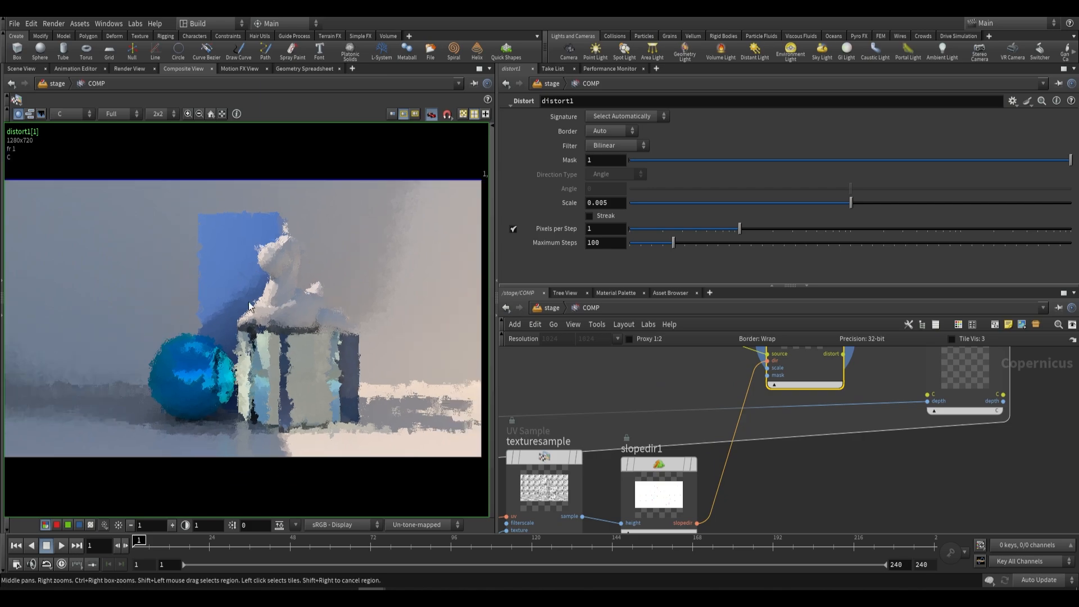
- Display slopedir1 and set its kernel size to 4
click(639, 483)
click(693, 463)
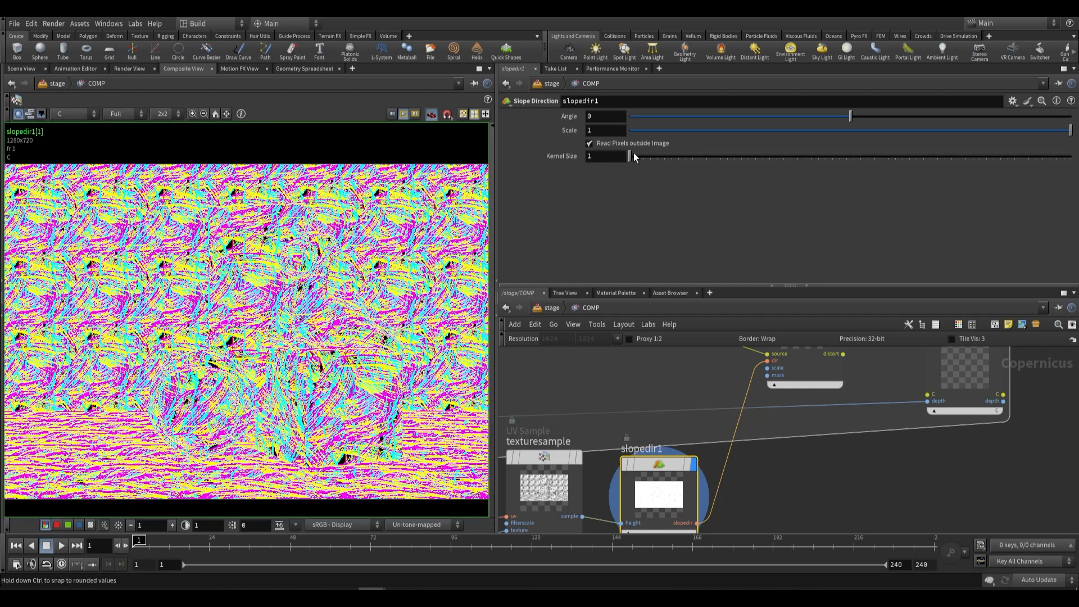
drag(634, 156, 652, 158)
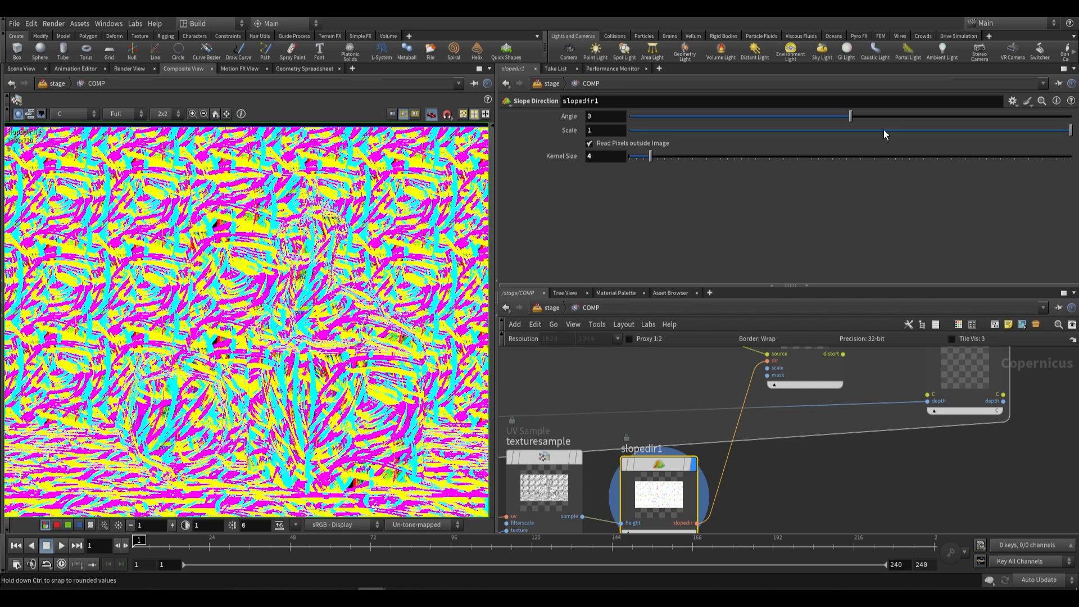
- Reduce slopedir1's scale to 0.056 while displaying distort1's result
drag(865, 130, 650, 130)
scroll(845, 415, down, 2)
click(820, 374)
middle_drag(845, 415, 822, 413)
click(707, 452)
mouse_move(655, 129)
mouse_down()
mouse_move(621, 133)
mouse_move(656, 143)
mouse_up()
scroll(356, 302, down, 3)
middle_drag(350, 316, 320, 317)
scroll(319, 277, up, 2)
scroll(320, 309, down, 2)
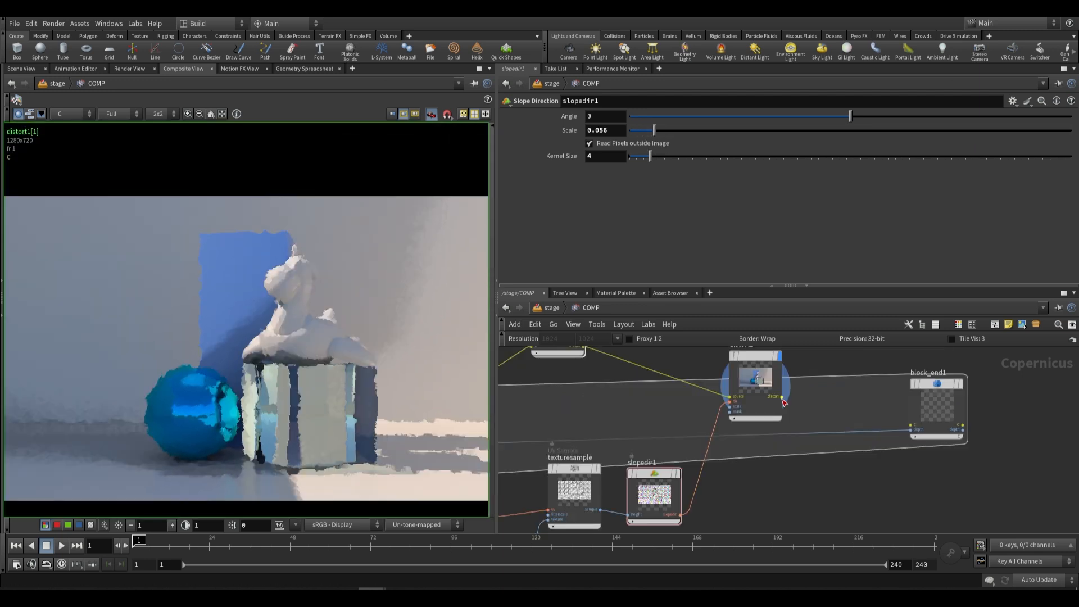
- Connect distort1's output to block_end1's C input and display block_end1
drag(782, 397, 912, 425)
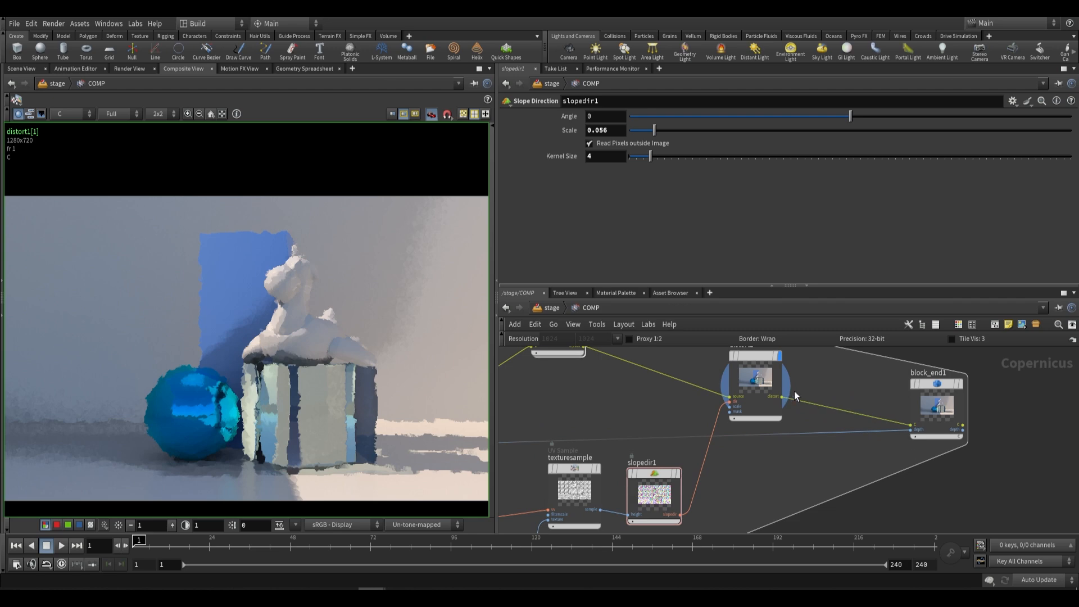
middle_drag(794, 392, 767, 412)
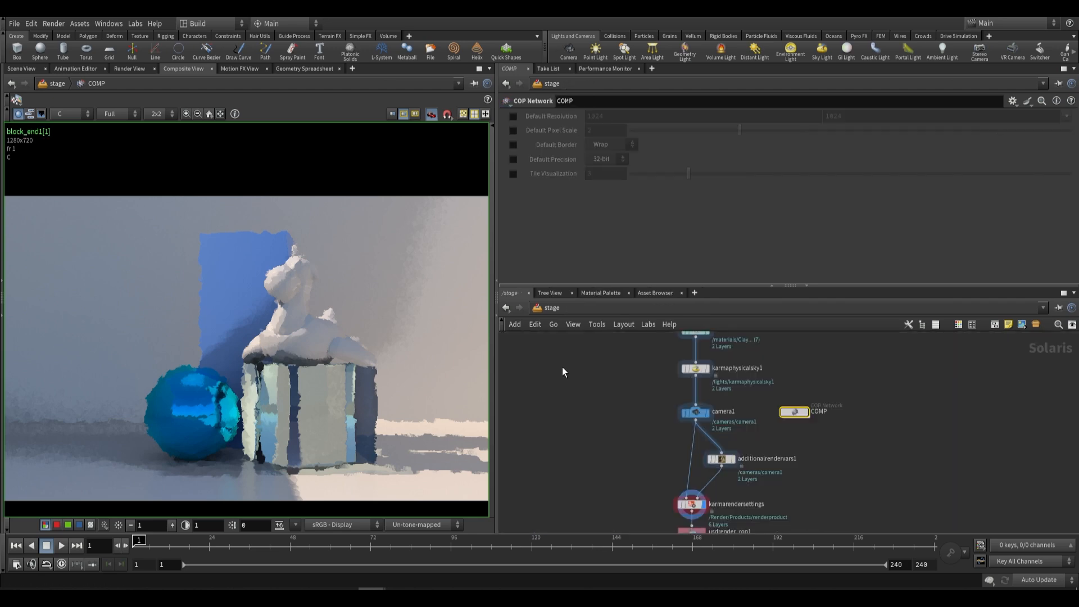
- Check the camera1 render in the stage-level Scene View and change the viewport renderer from Karma XPU
click(26, 69)
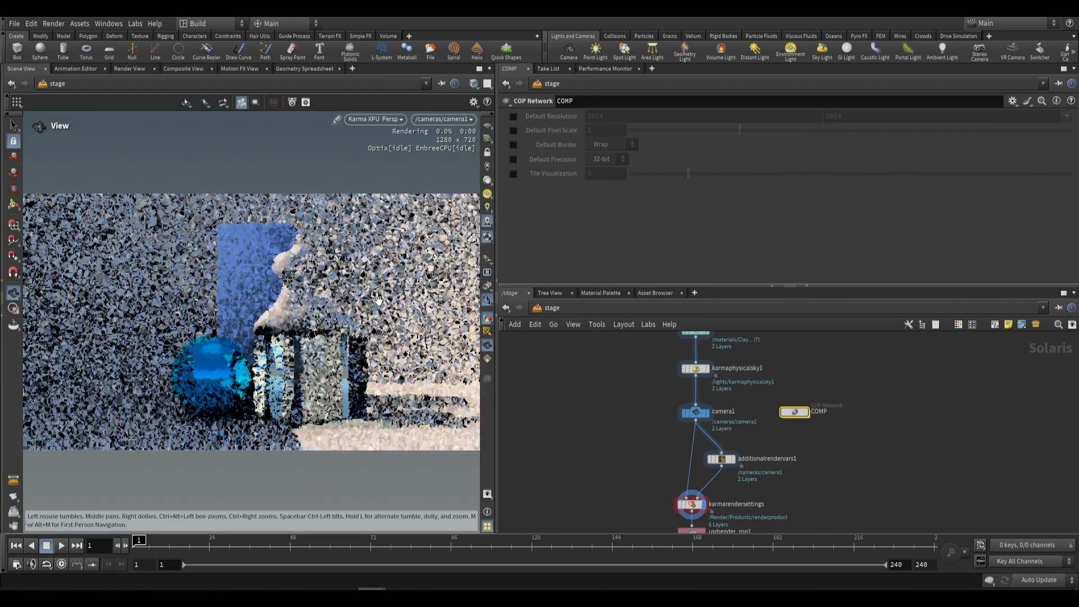
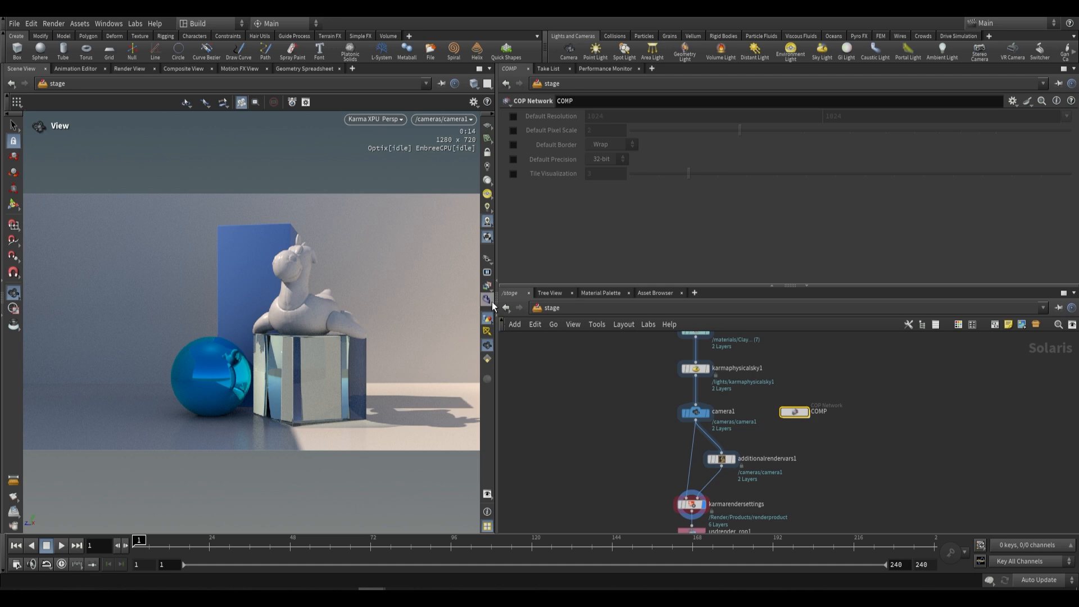
click(487, 303)
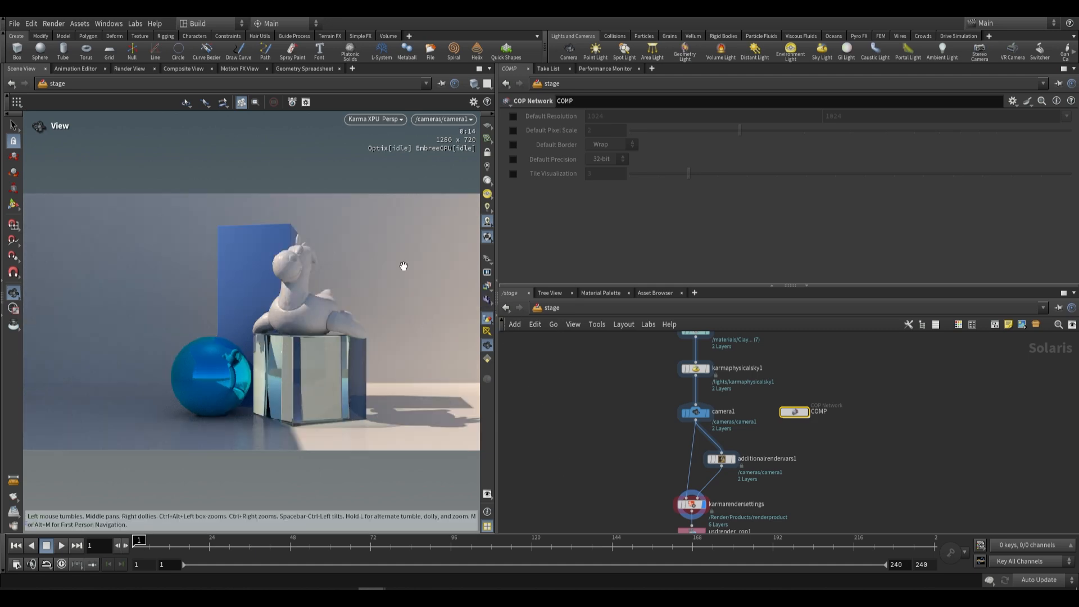
click(376, 119)
click(376, 172)
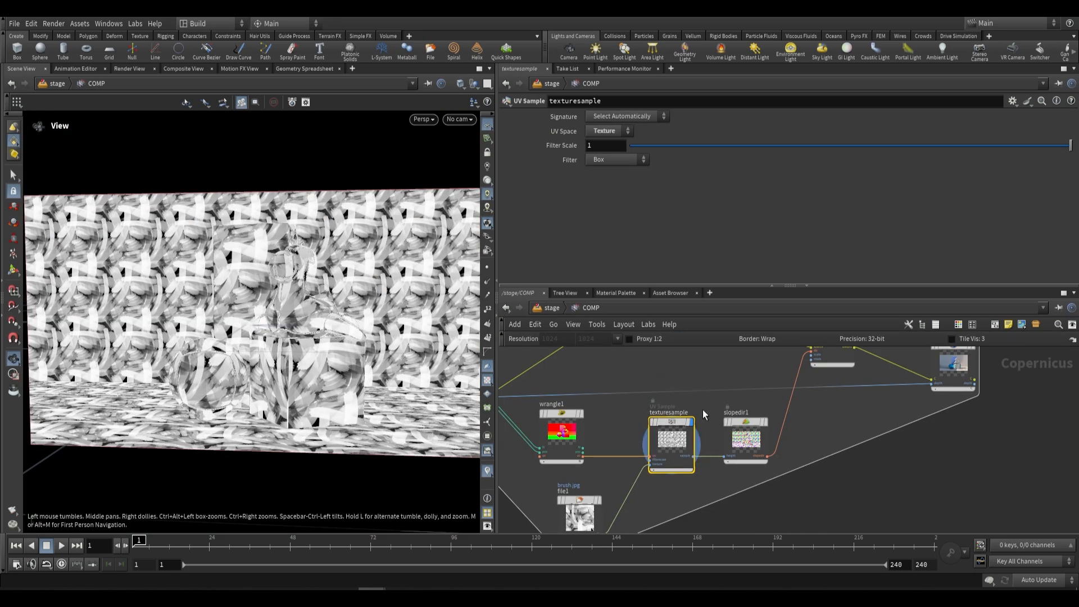
- Add a Height to Normal node below slopedir1 in the COMP network
scroll(693, 474, up, 3)
scroll(692, 474, down, 3)
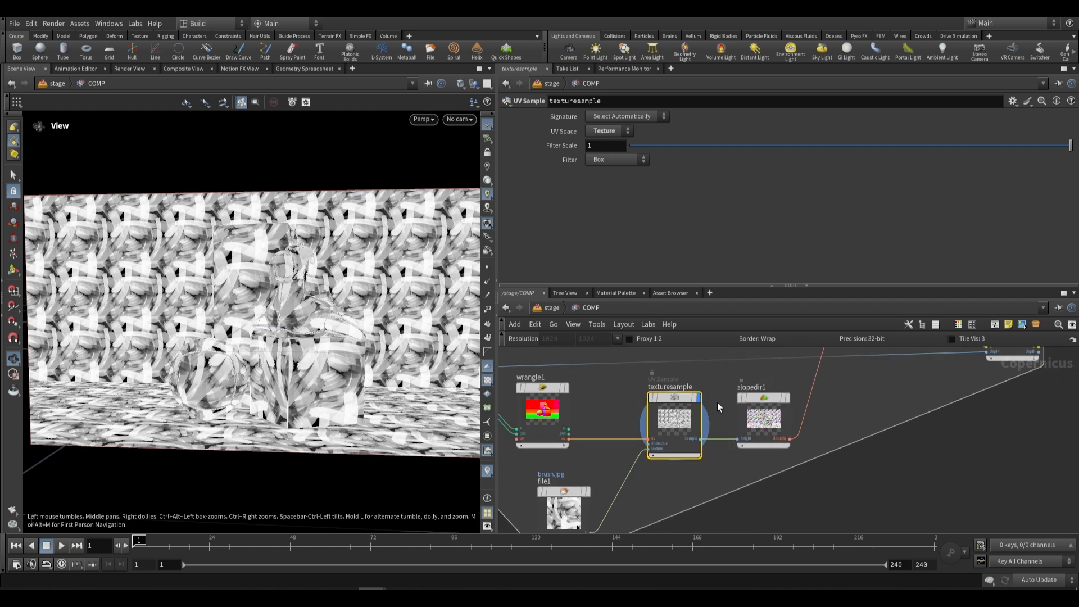
key(Tab)
text(normal)
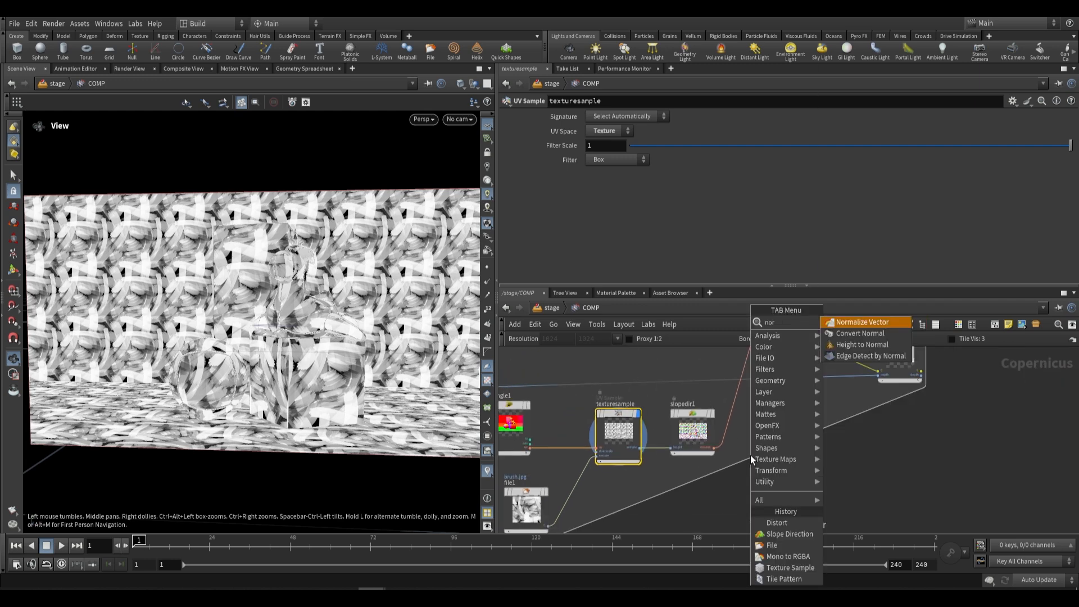
key(Return)
click(745, 490)
scroll(745, 489, up, 3)
middle_drag(744, 490, 737, 447)
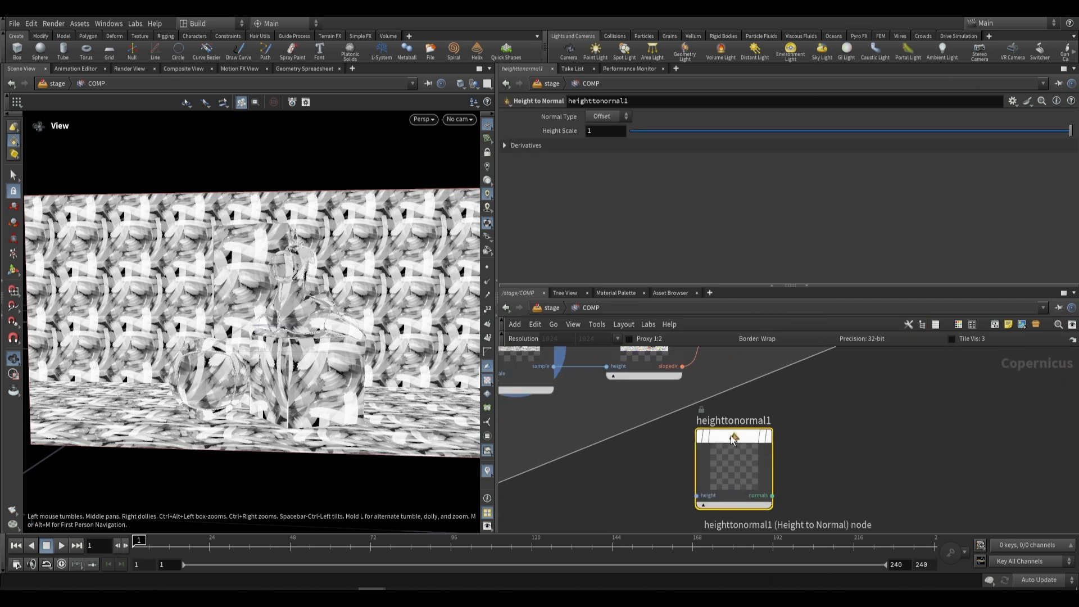
- Connect texturesample's output to heighttonormal1's height input and display the normals
middle_drag(590, 412, 626, 447)
click(592, 403)
scroll(648, 458, down, 2)
middle_drag(696, 510, 672, 464)
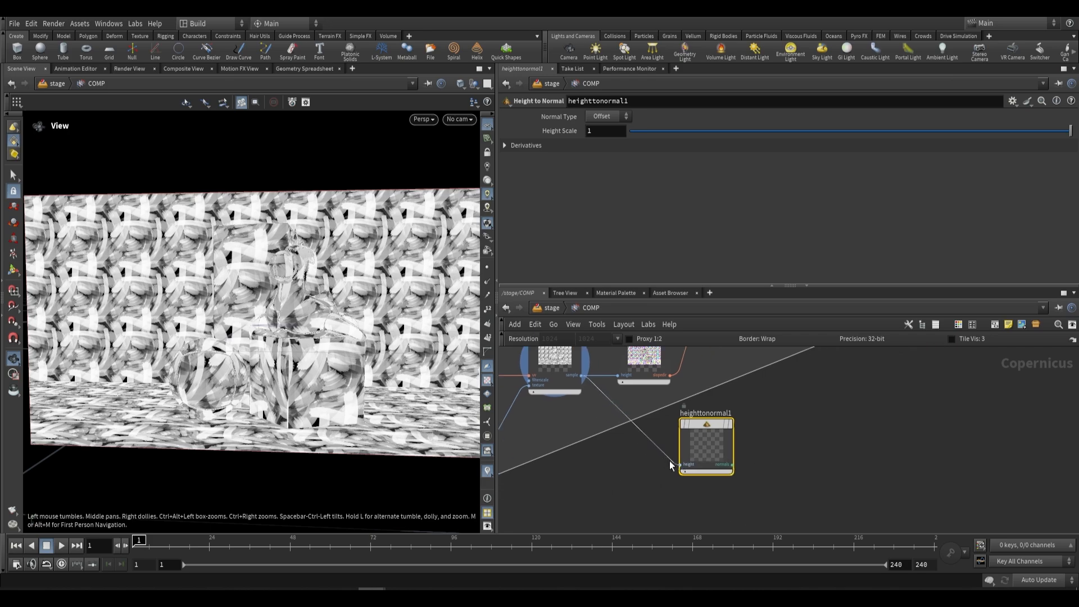
click(678, 465)
click(731, 424)
drag(701, 434, 679, 426)
scroll(320, 303, up, 2)
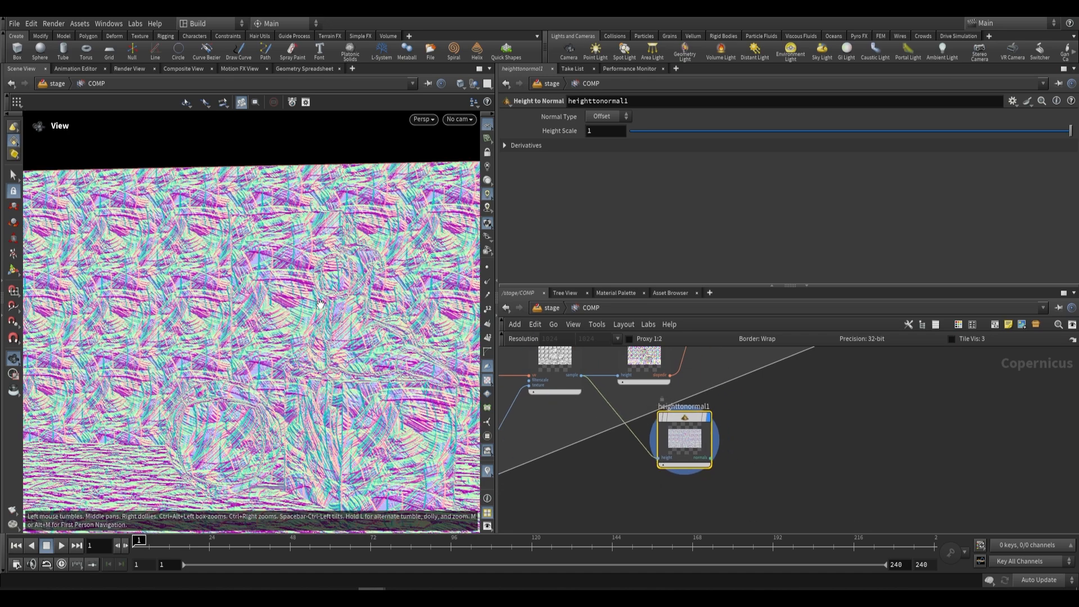
mouse_move(398, 341)
mouse_down()
mouse_move(361, 311)
mouse_move(400, 335)
mouse_move(393, 327)
mouse_up()
scroll(394, 328, down, 2)
- Add a Light node, connect heighttonormal1's normals to its N input, and display it
click(843, 425)
key(Tab)
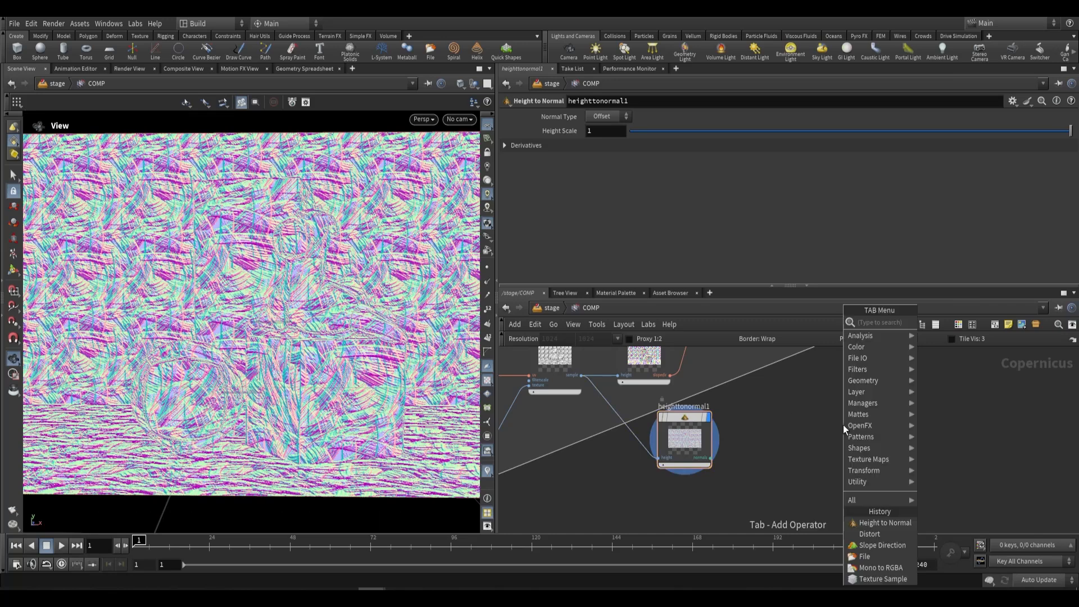
text(light)
key(Return)
click(843, 425)
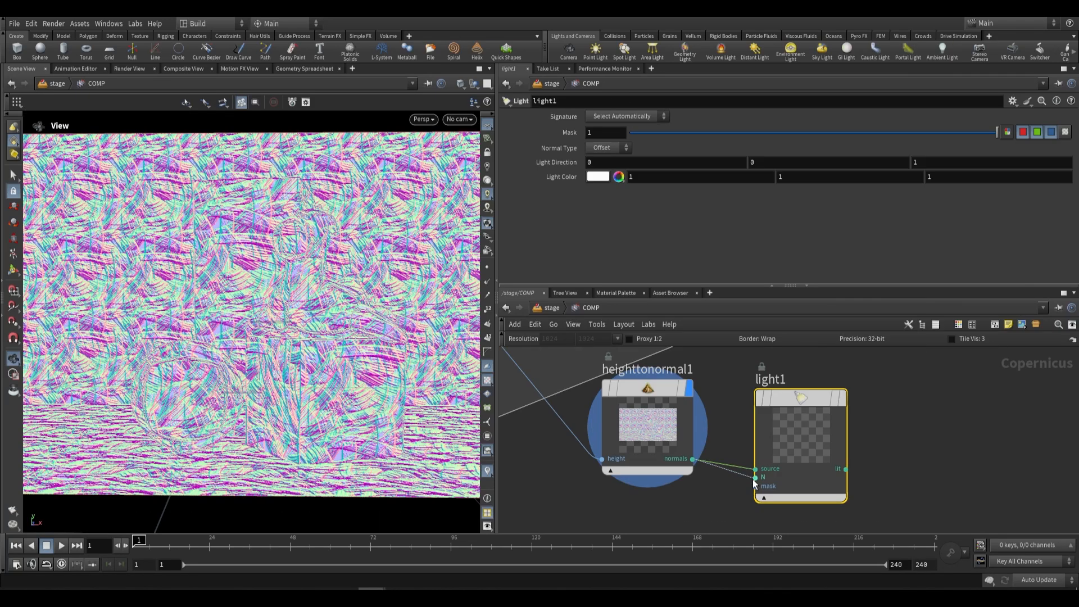
scroll(679, 421, down, 2)
drag(680, 410, 668, 427)
click(792, 405)
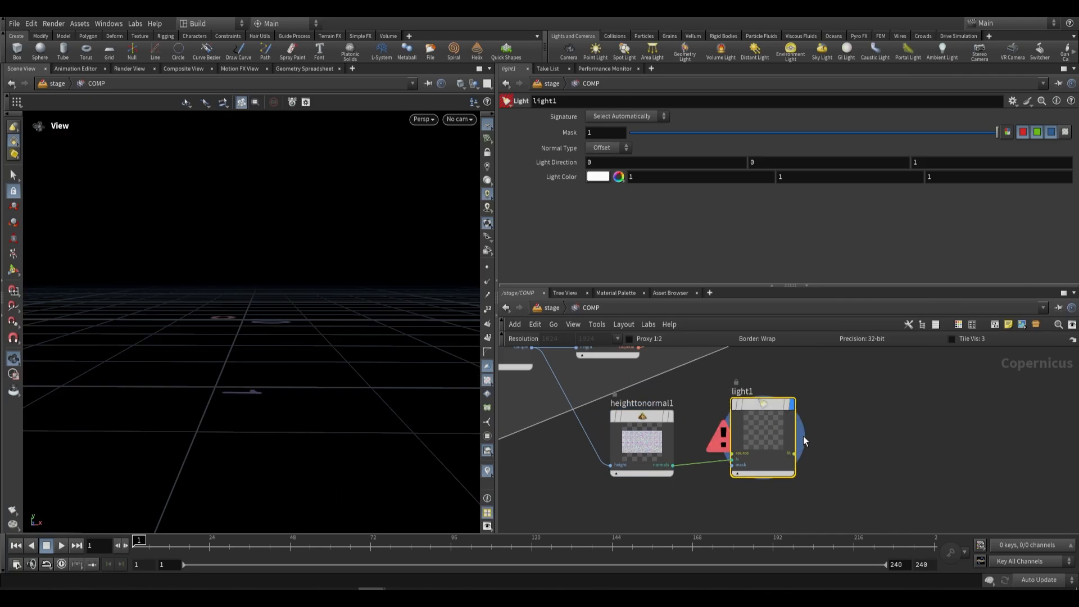
- Shift light1 aside to make room, then add a Constant node beside it with a value of 0.5
scroll(746, 439, down, 3)
drag(748, 437, 758, 448)
scroll(738, 457, up, 2)
middle_drag(771, 436, 769, 453)
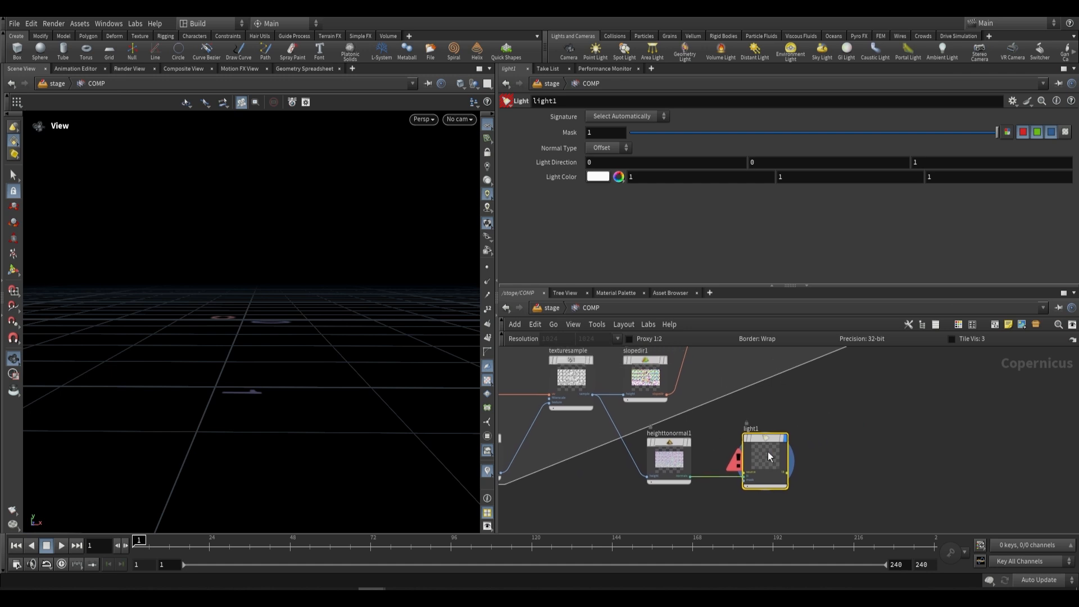
drag(769, 453, 809, 436)
scroll(733, 410, up, 2)
key(Tab)
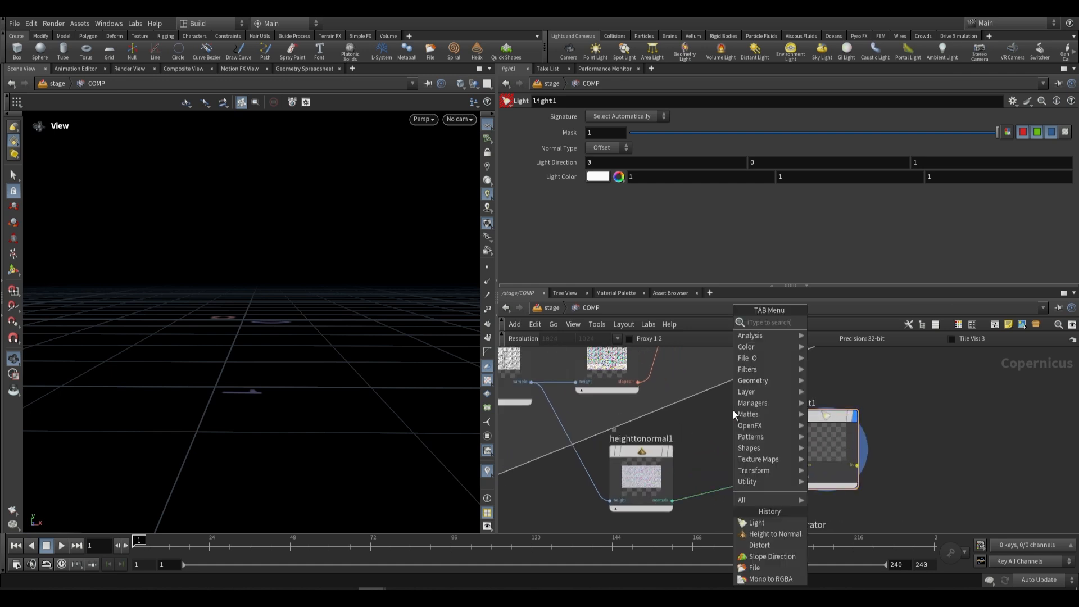
text(const)
key(Return)
click(723, 420)
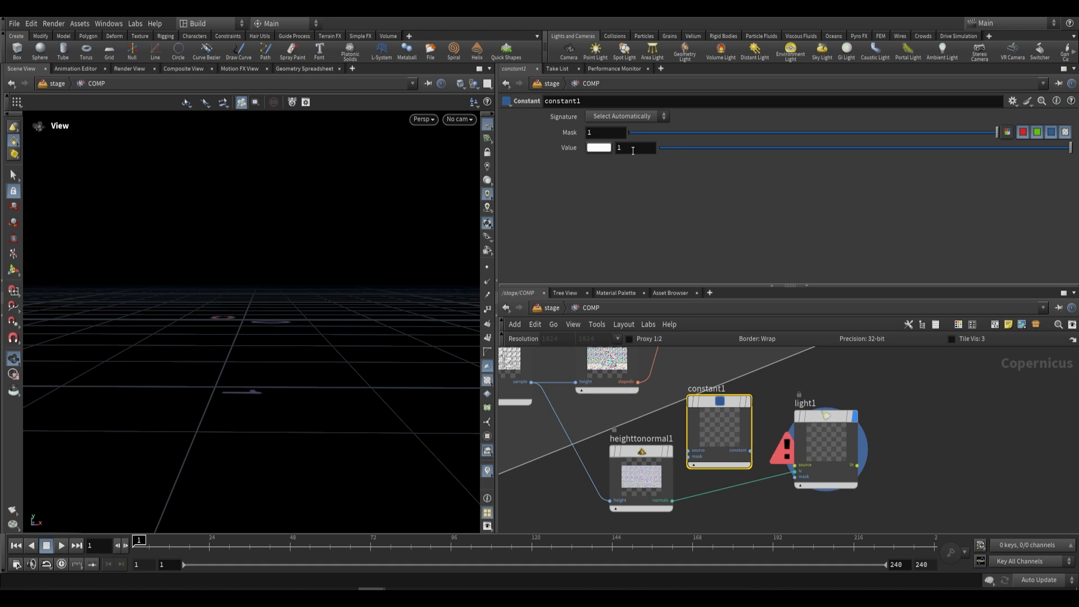
text(0.5)
key(Return)
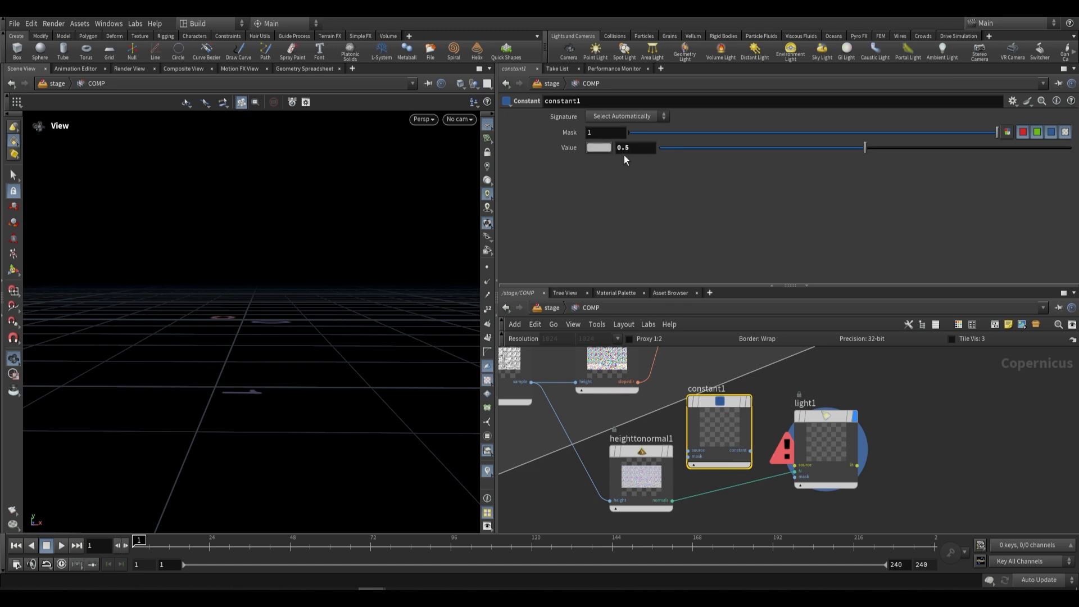
- Connect constant1's output to light1's source input
click(750, 451)
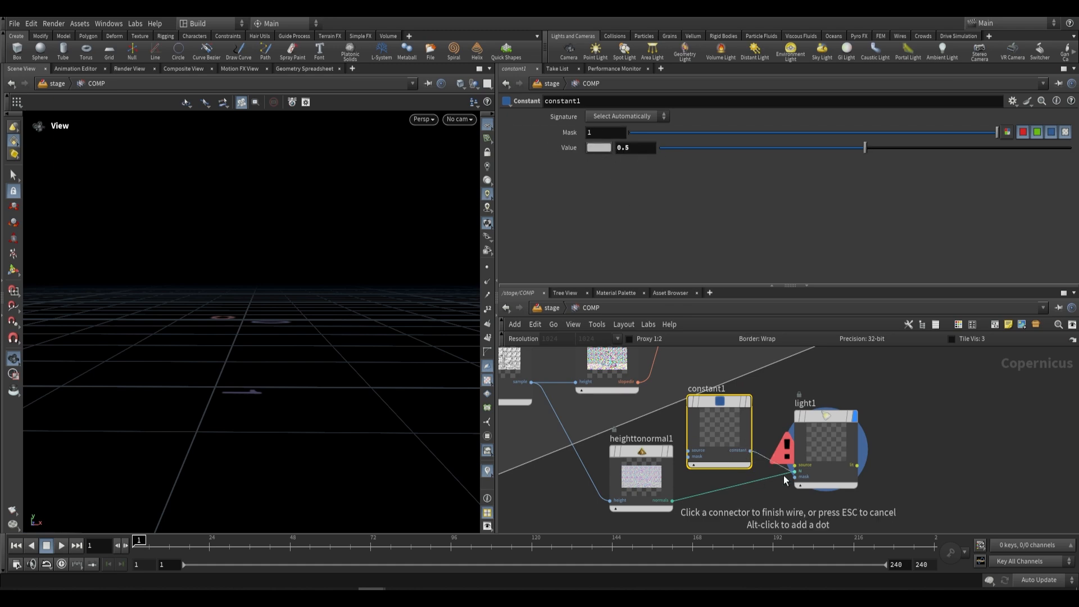
click(794, 464)
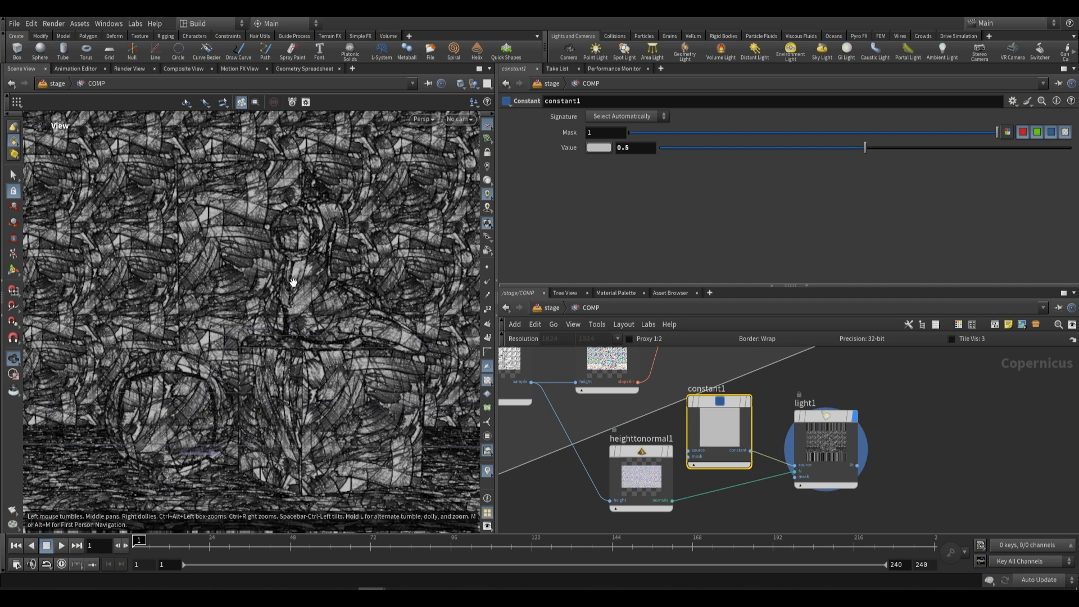
scroll(660, 402, down, 1)
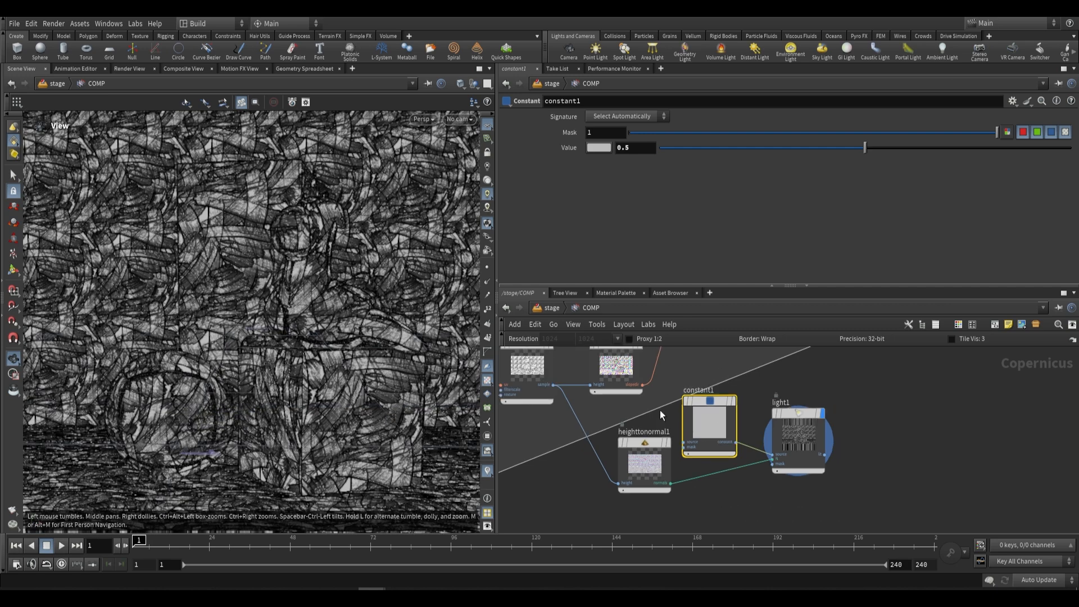
scroll(296, 303, down, 6)
middle_drag(673, 498, 648, 498)
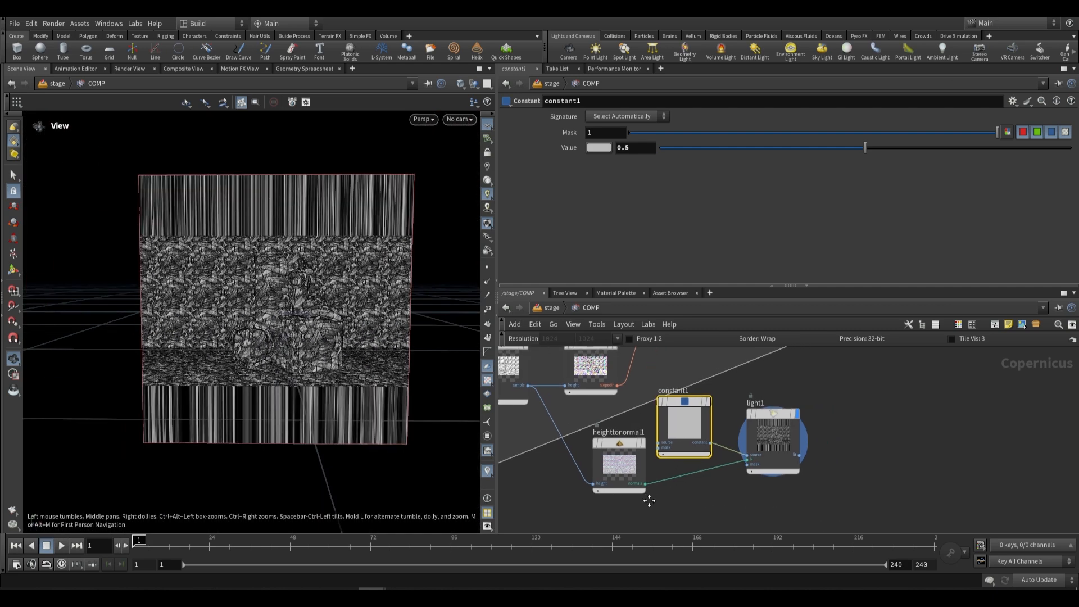
- Move heighttonormal1 away from constant1 and connect its normals output to constant1's source input
drag(636, 466, 580, 476)
scroll(591, 485, up, 1)
click(590, 496)
click(664, 415)
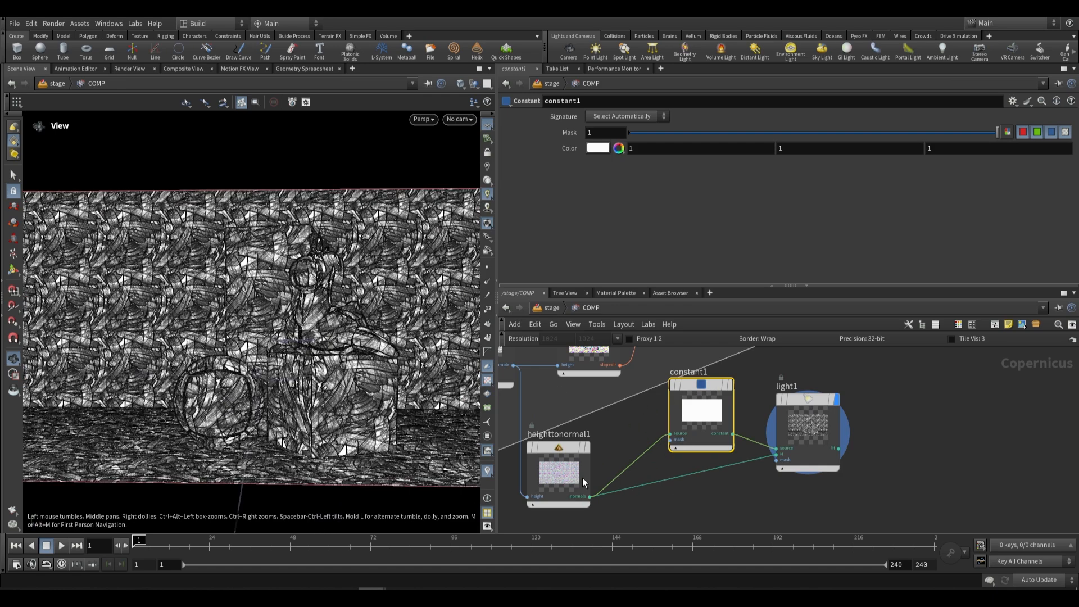
drag(350, 375, 336, 378)
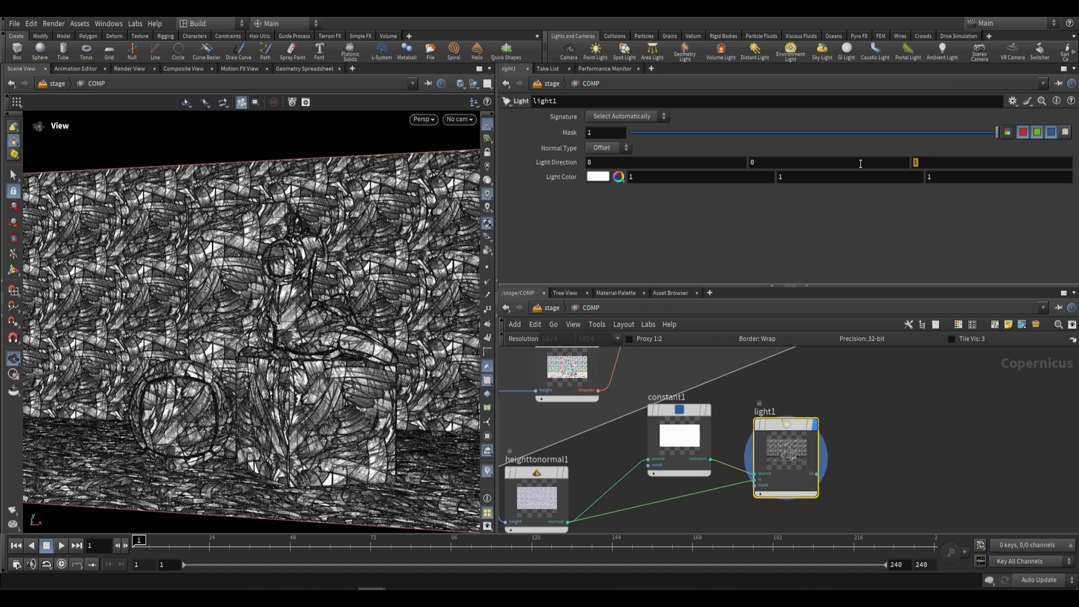
- Set light1's light direction to 0, 1, 0
text(0)
key(Return)
drag(775, 165, 751, 197)
text(1)
key(Return)
scroll(295, 273, down, 2)
drag(295, 274, 246, 298)
scroll(246, 297, up, 5)
scroll(246, 296, down, 4)
scroll(894, 424, down, 2)
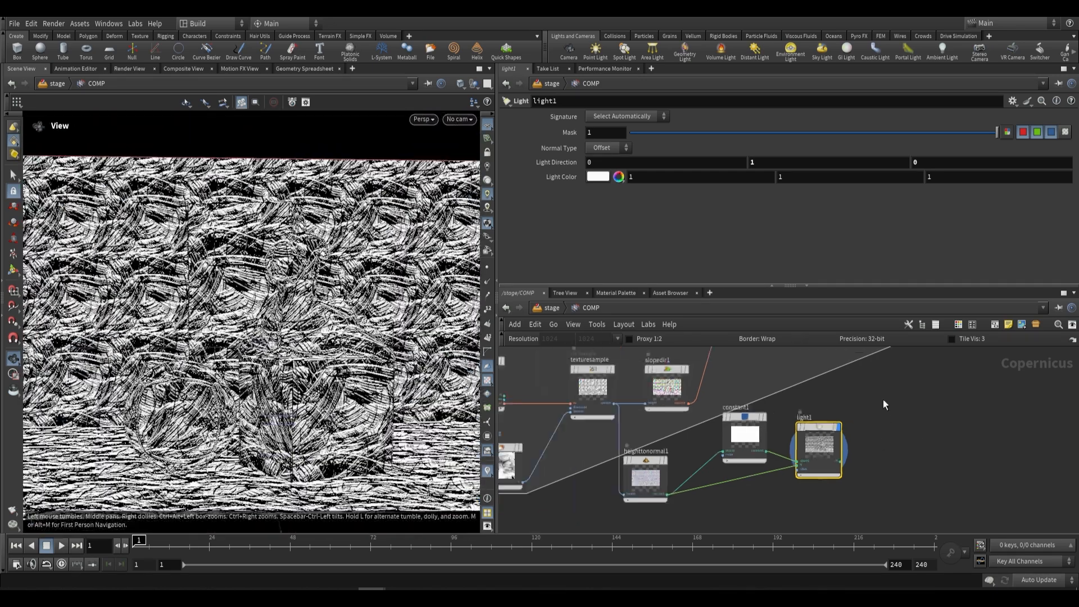
- Insert a Blend node between distort1 and block_end1, connect light1's output to its foreground input, and display it
scroll(883, 403, down, 3)
scroll(814, 392, up, 3)
key(Tab)
text(b)
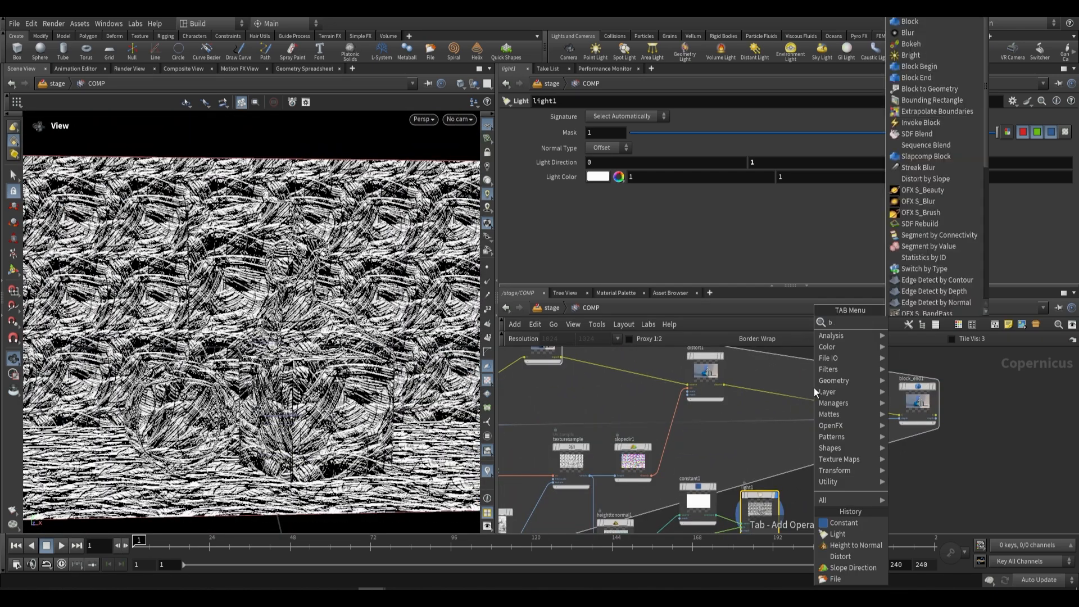
text(le)
key(Return)
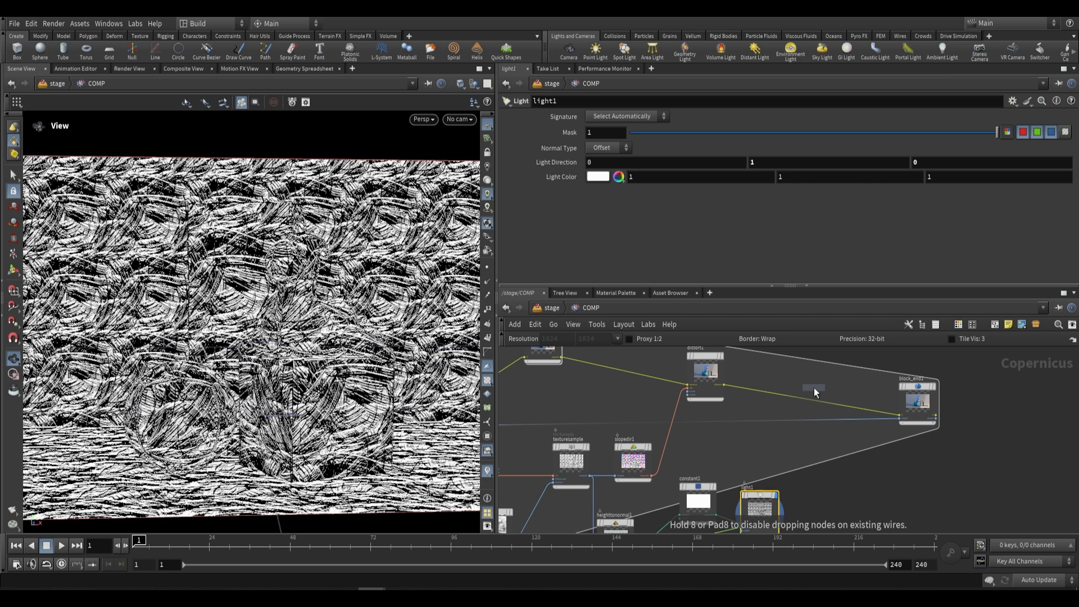
click(813, 388)
click(779, 524)
scroll(745, 471, up, 4)
click(780, 429)
scroll(712, 453, down, 3)
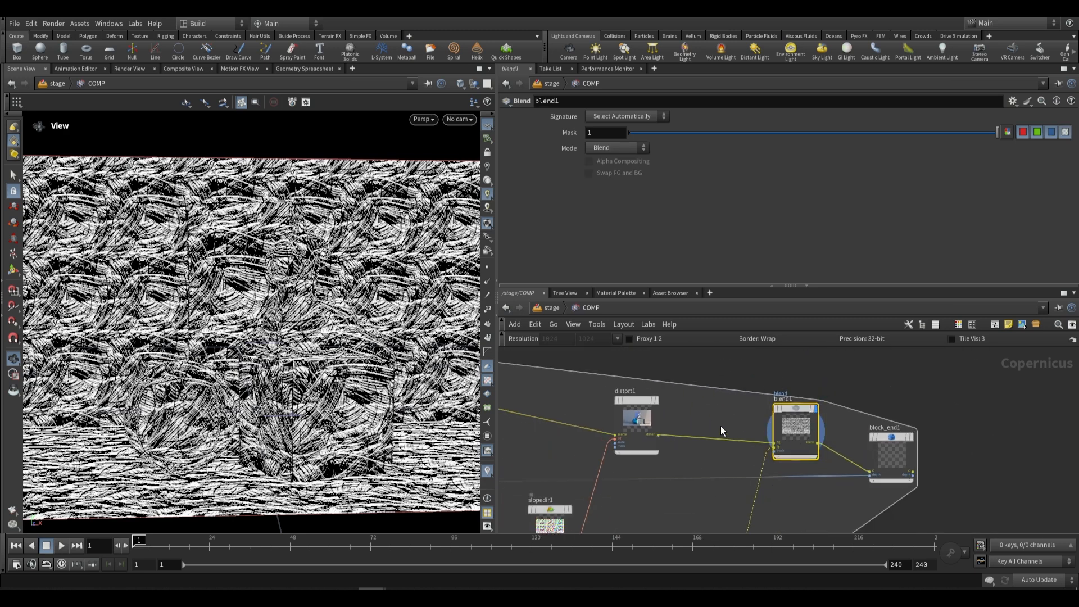
- Try Screen as blend1's mode, then set the mode to Dodge
click(617, 147)
click(615, 238)
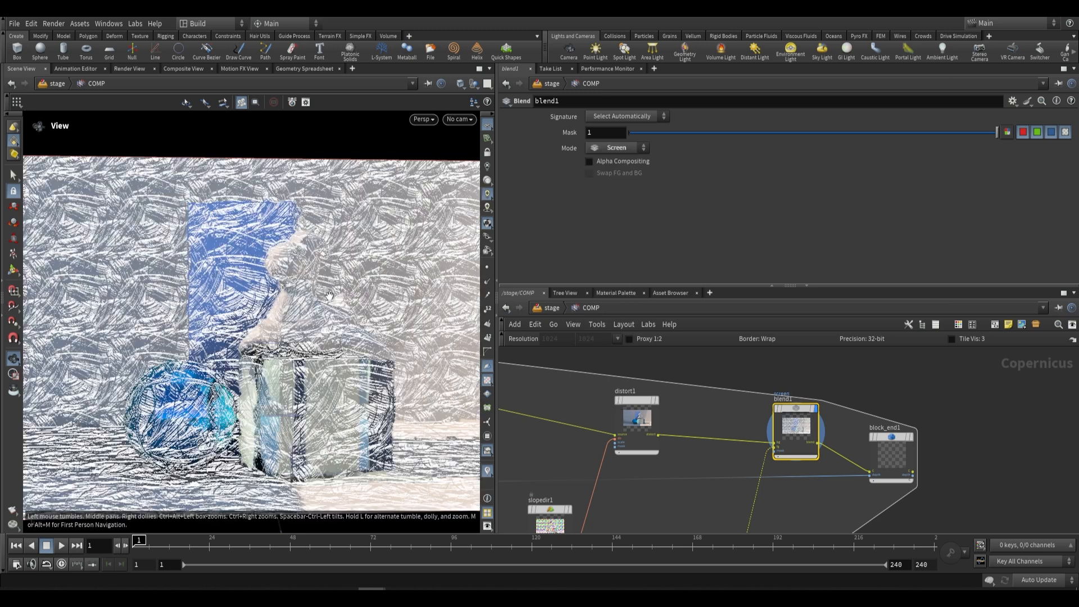
click(594, 149)
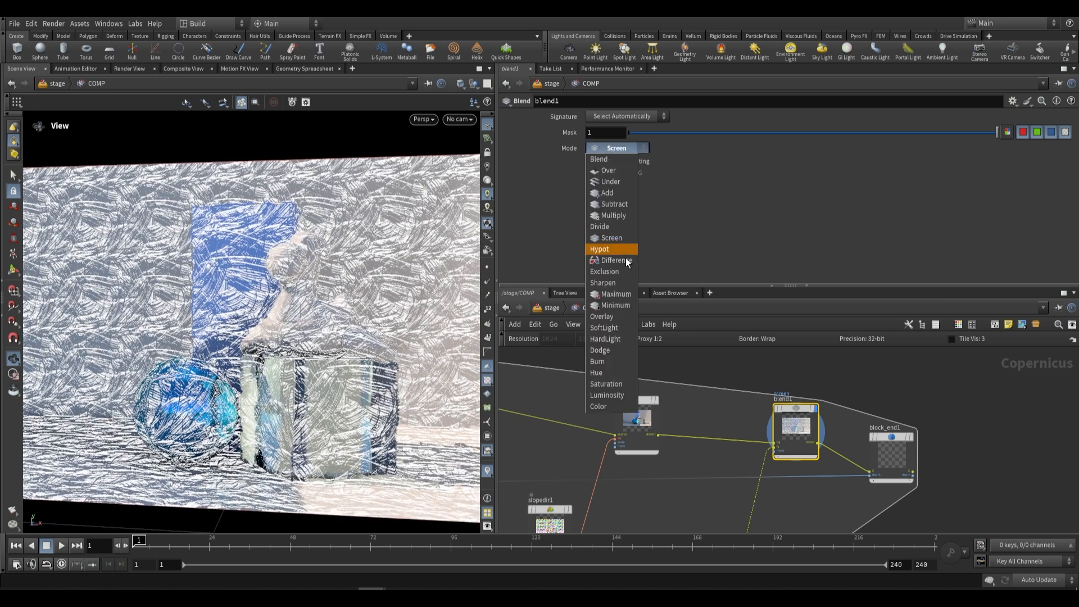
click(608, 350)
drag(256, 336, 295, 334)
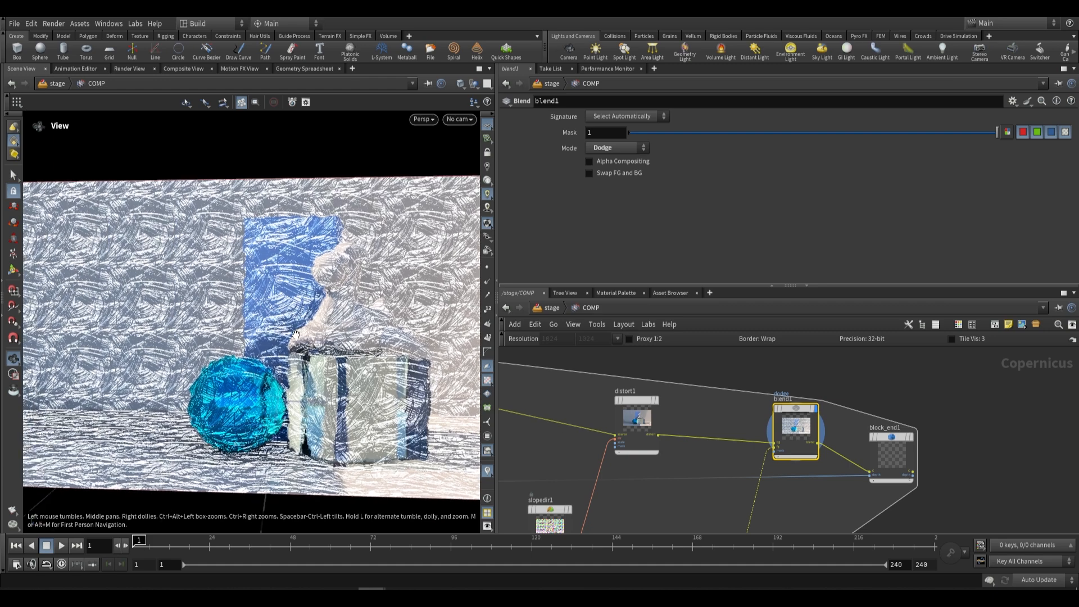
- Lower blend1's mask to 0.029 and check the subtle brush lighting up close
drag(747, 133, 633, 135)
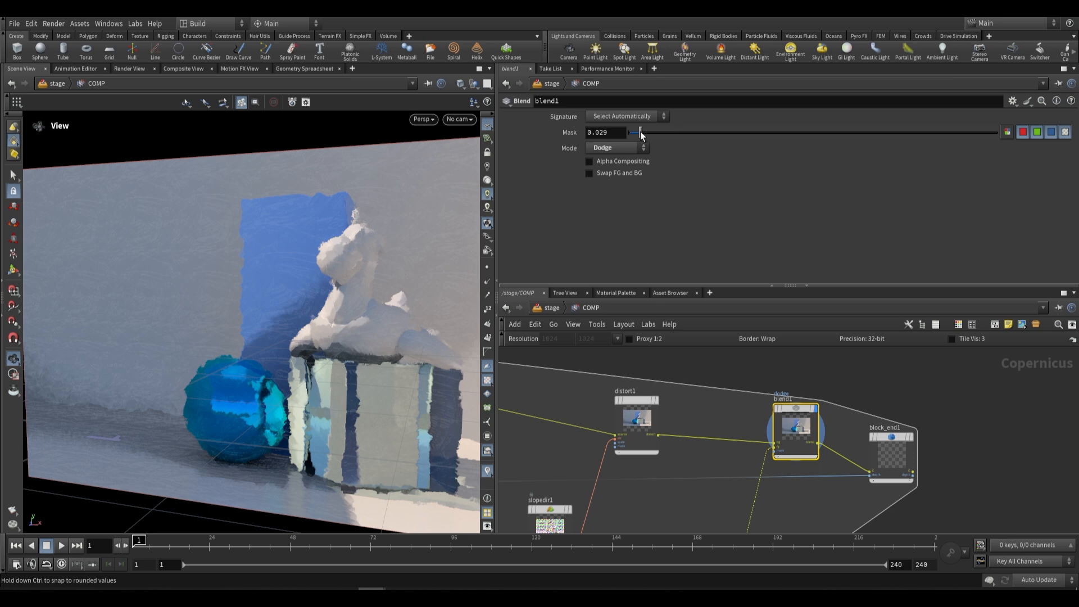
scroll(252, 253, up, 8)
middle_drag(204, 270, 268, 267)
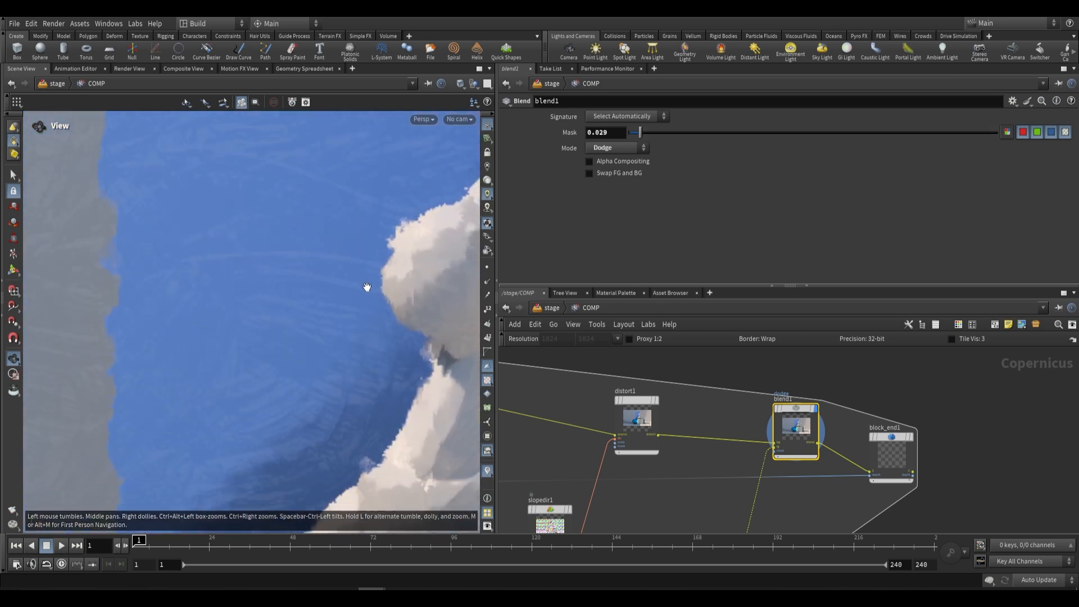
key(h)
scroll(336, 256, up, 2)
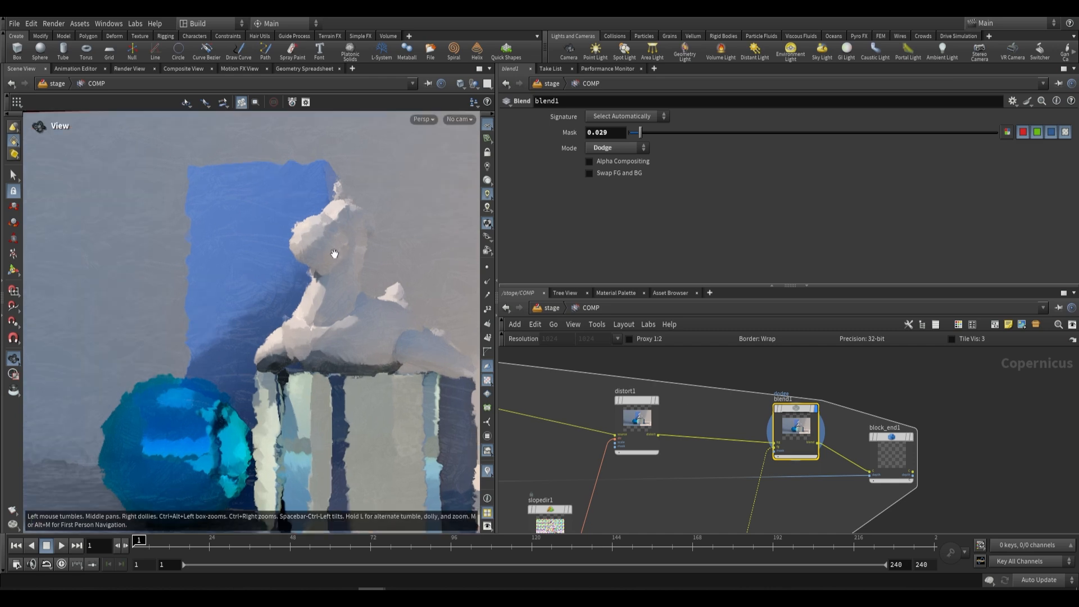
scroll(329, 250, down, 3)
middle_drag(325, 248, 301, 242)
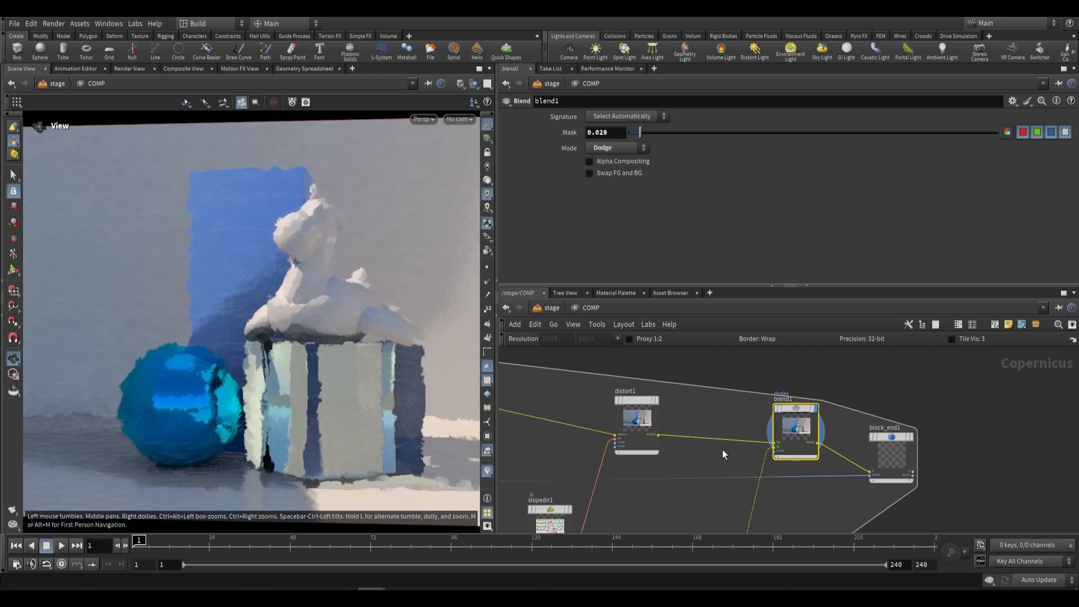
- Insert a Kuwahara Filter node between distort1 and blend1 and display it
scroll(696, 434, up, 1)
scroll(699, 432, up, 1)
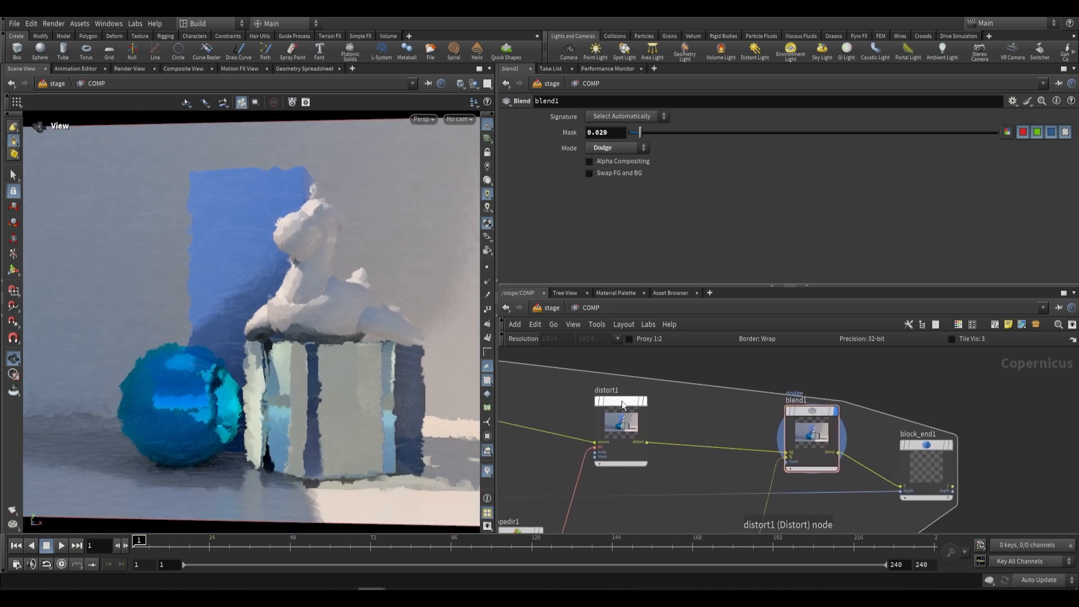
scroll(642, 406, up, 1)
click(645, 400)
middle_drag(717, 422, 699, 417)
key(Tab)
text(k)
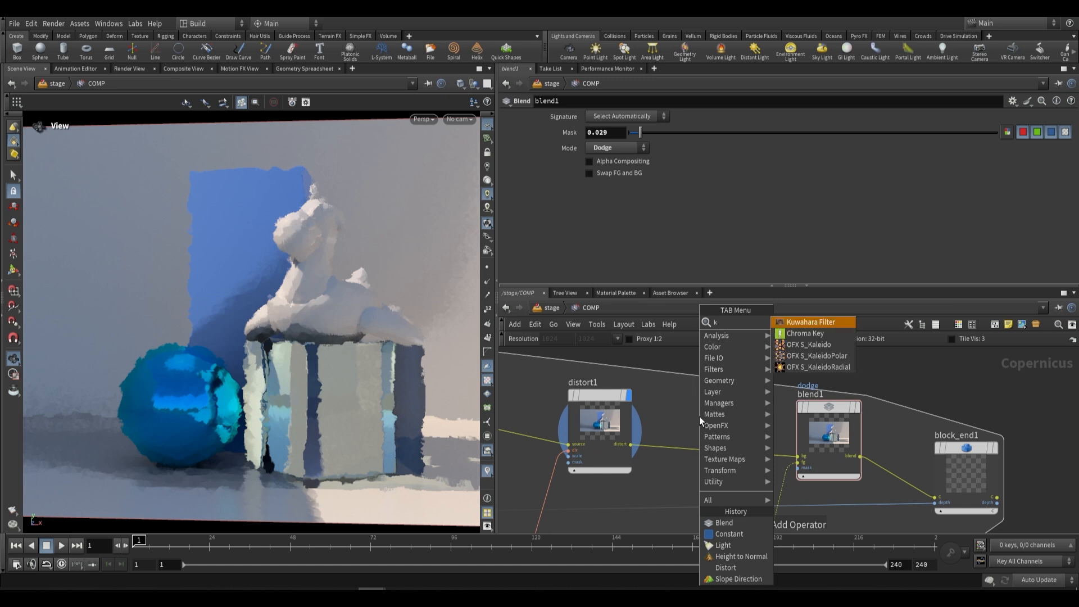
key(Return)
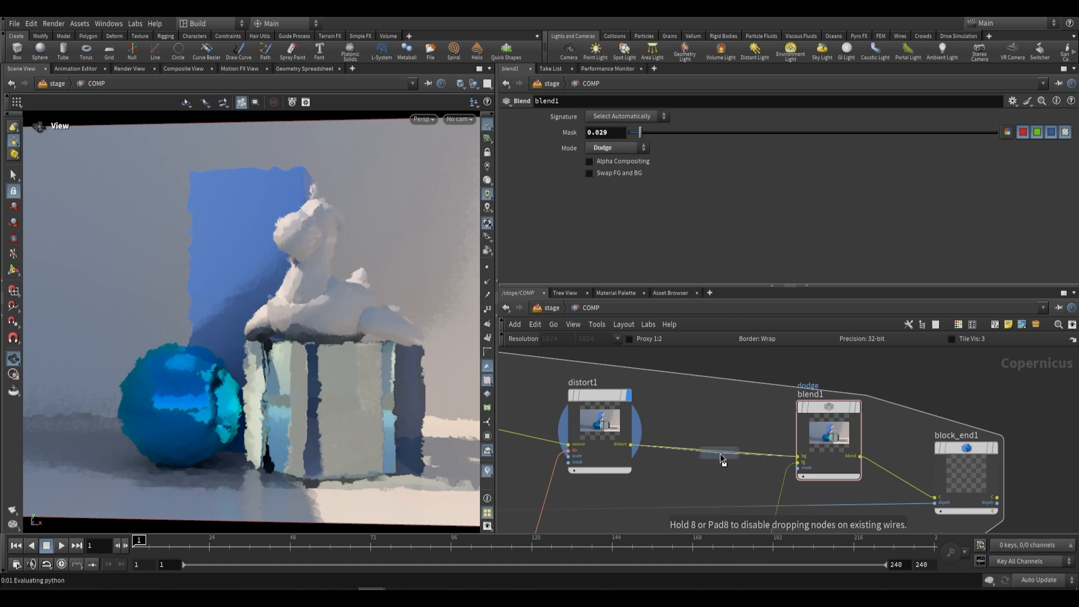
click(722, 455)
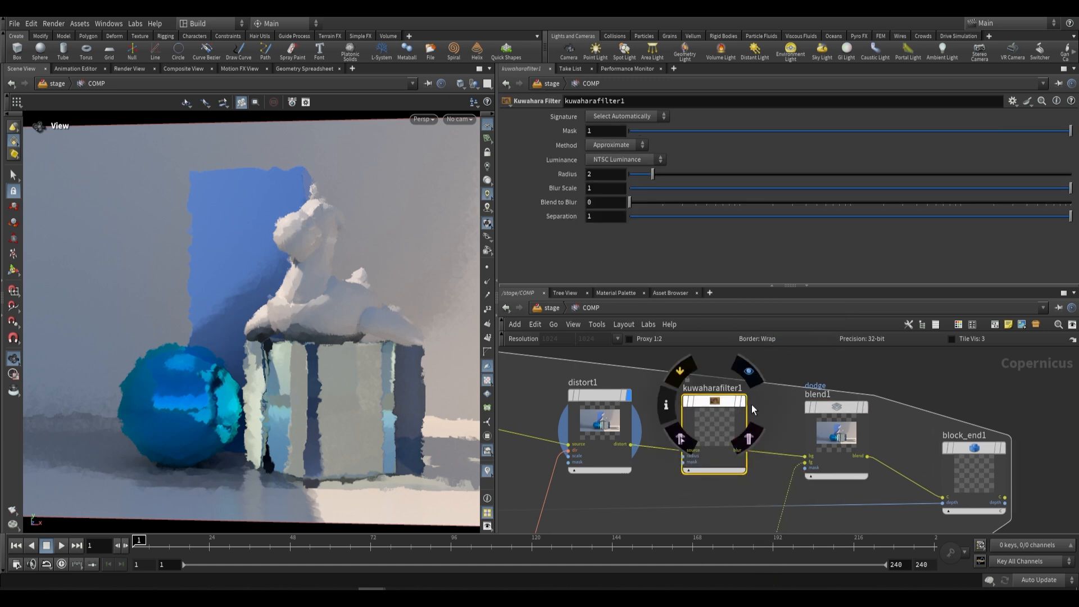
click(743, 403)
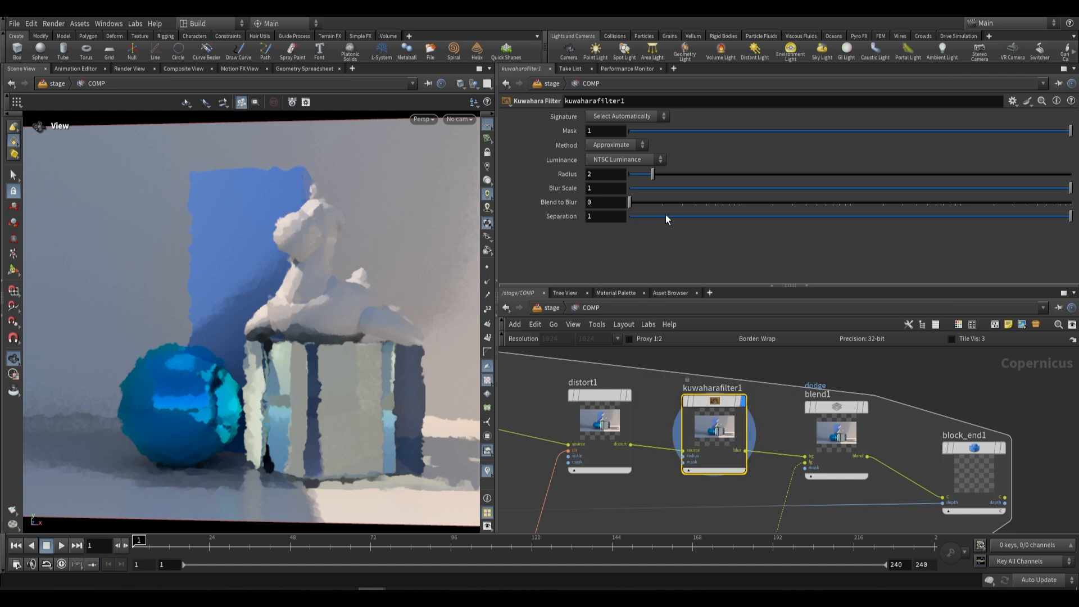
- Try a radius of about 10 on kuwaharafilter1, lower it again, and display blend1
drag(655, 173, 829, 175)
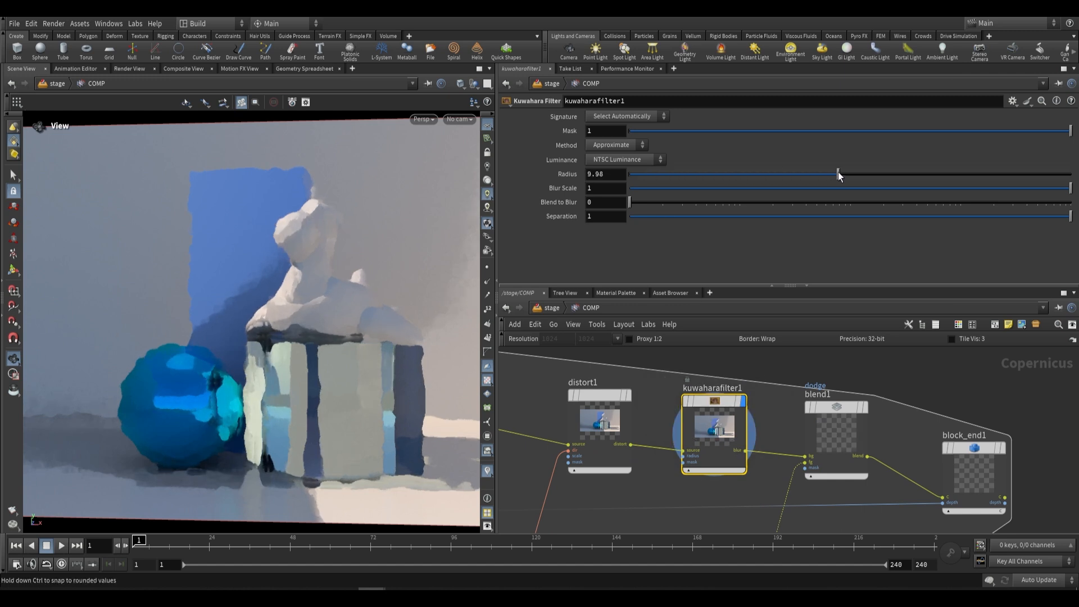
drag(793, 174, 656, 181)
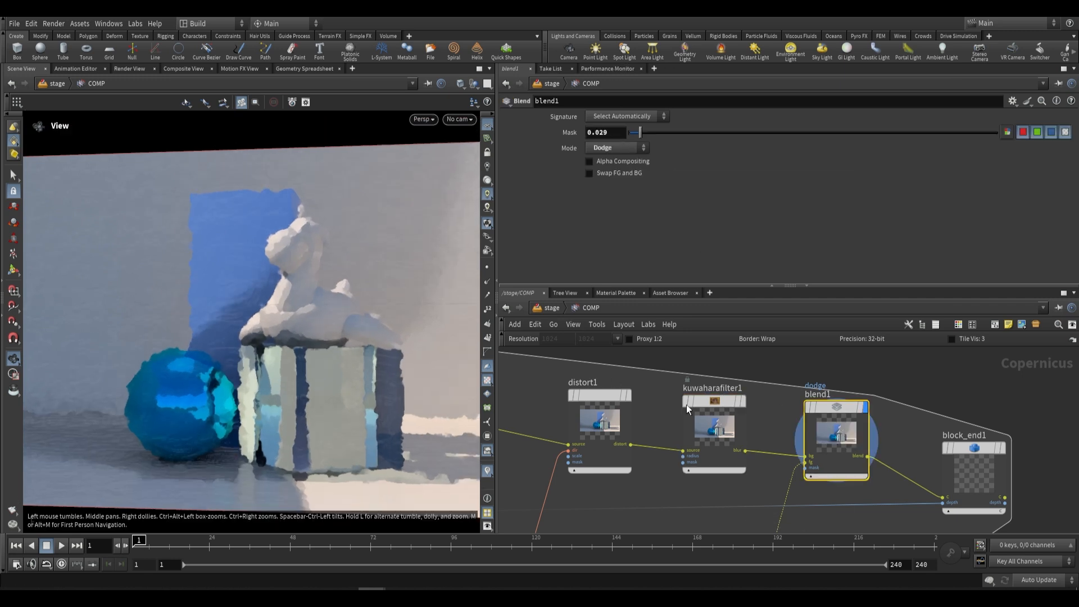
scroll(635, 368, down, 2)
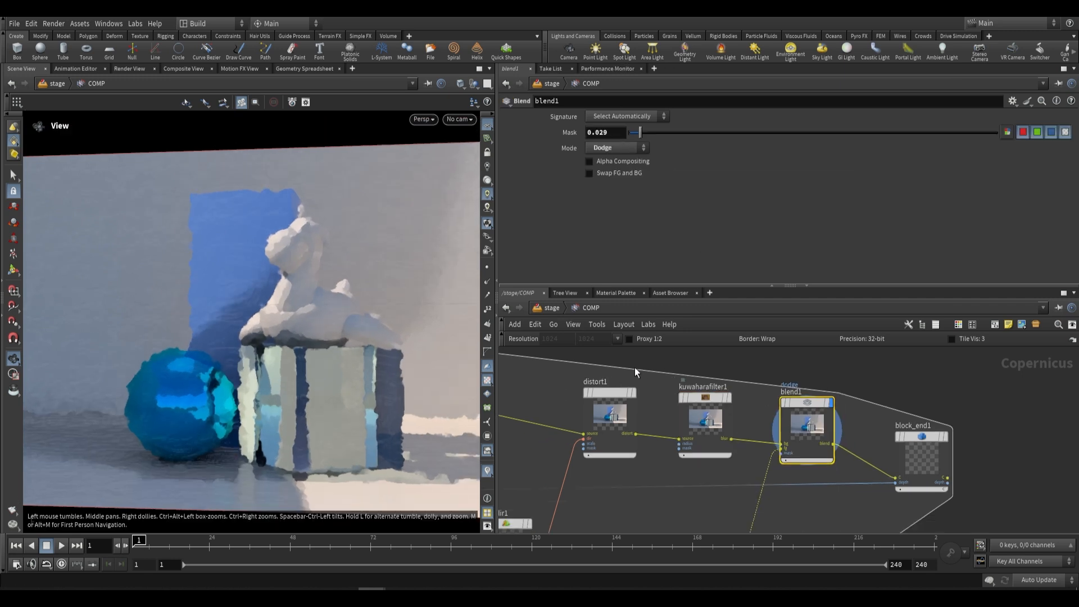
- Display the SIMPLIFIED_SHADING subnetwork and examine its undistorted object edges
middle_drag(632, 367, 760, 392)
middle_drag(600, 377, 698, 380)
scroll(642, 384, up, 1)
click(619, 381)
click(588, 387)
drag(623, 392, 608, 369)
scroll(609, 369, down, 1)
middle_drag(609, 370, 658, 395)
drag(657, 394, 642, 395)
scroll(691, 401, up, 1)
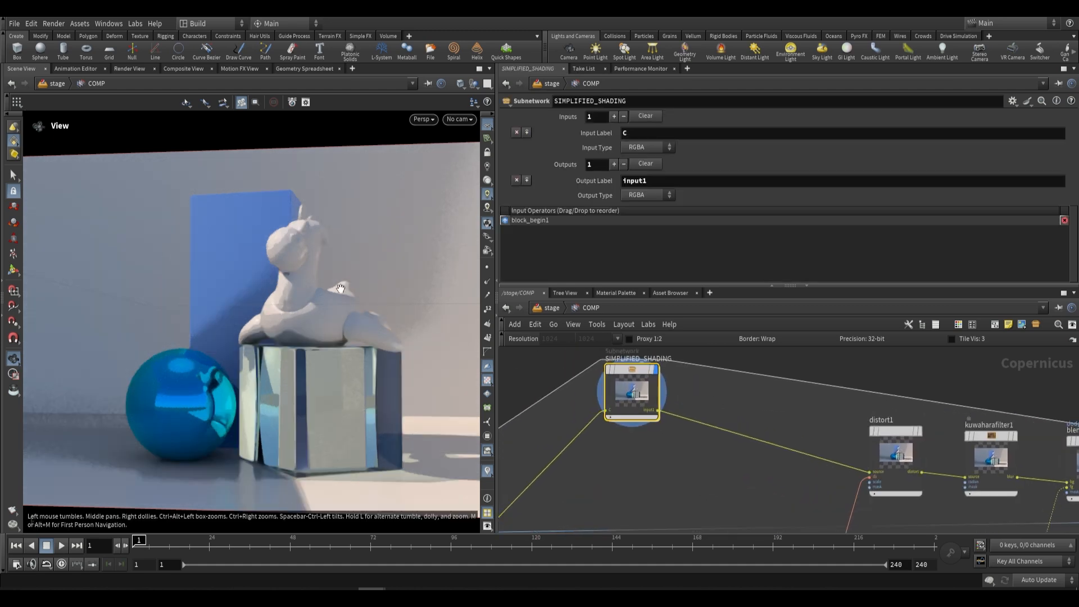
drag(304, 319, 323, 332)
scroll(749, 438, down, 1)
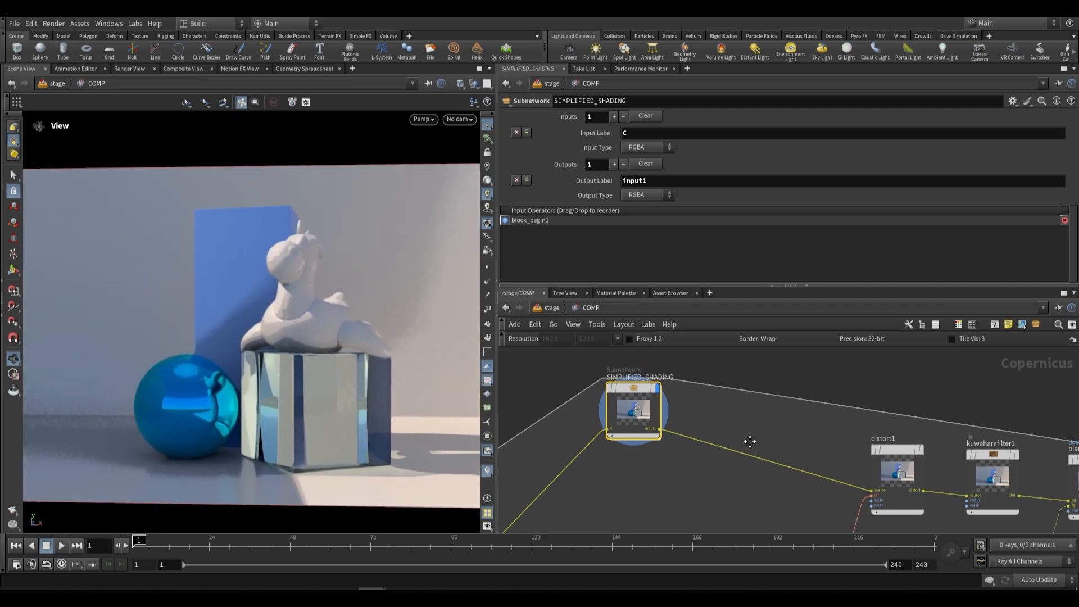
- Add an Edge Detect by Normal node below the SIMPLIFIED_SHADING output wire and connect the normal layer to its normal input
scroll(732, 404, up, 1)
key(Tab)
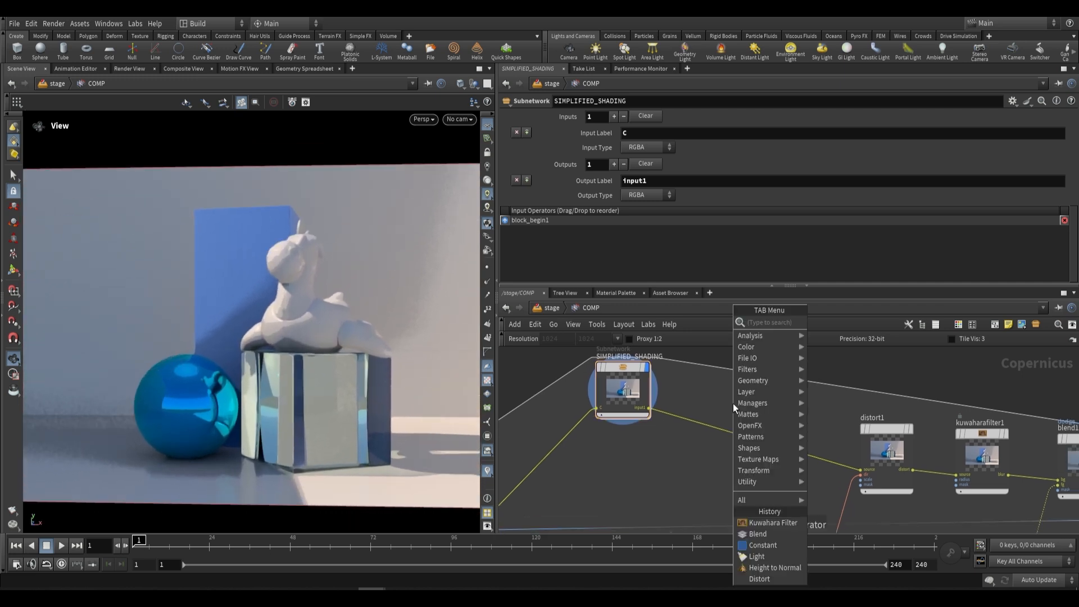
text(edge)
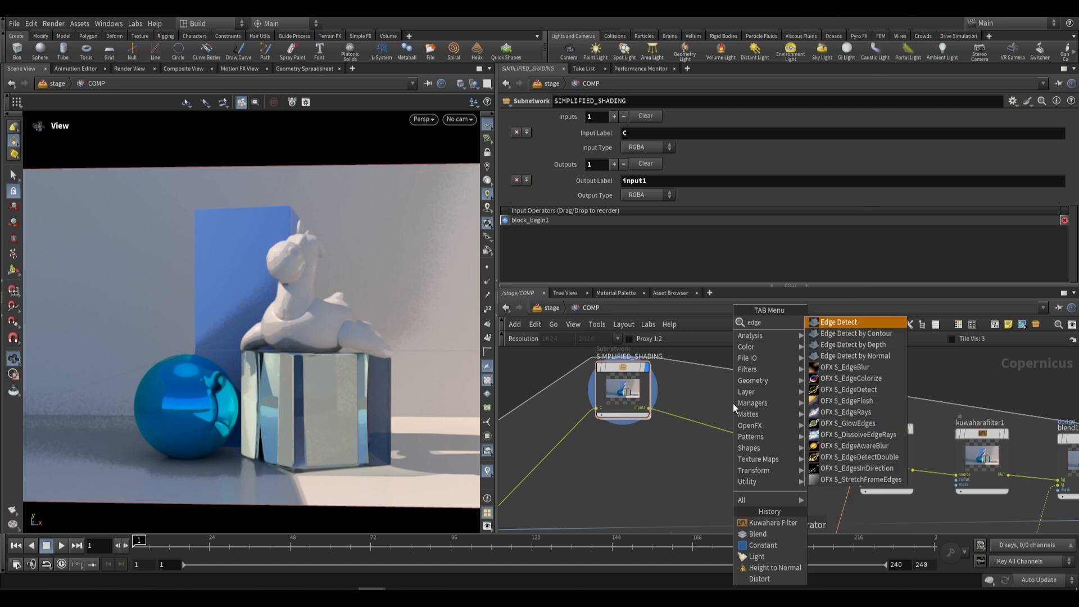
click(858, 358)
click(700, 457)
middle_drag(630, 469, 621, 431)
scroll(631, 427, up, 2)
click(596, 422)
click(751, 433)
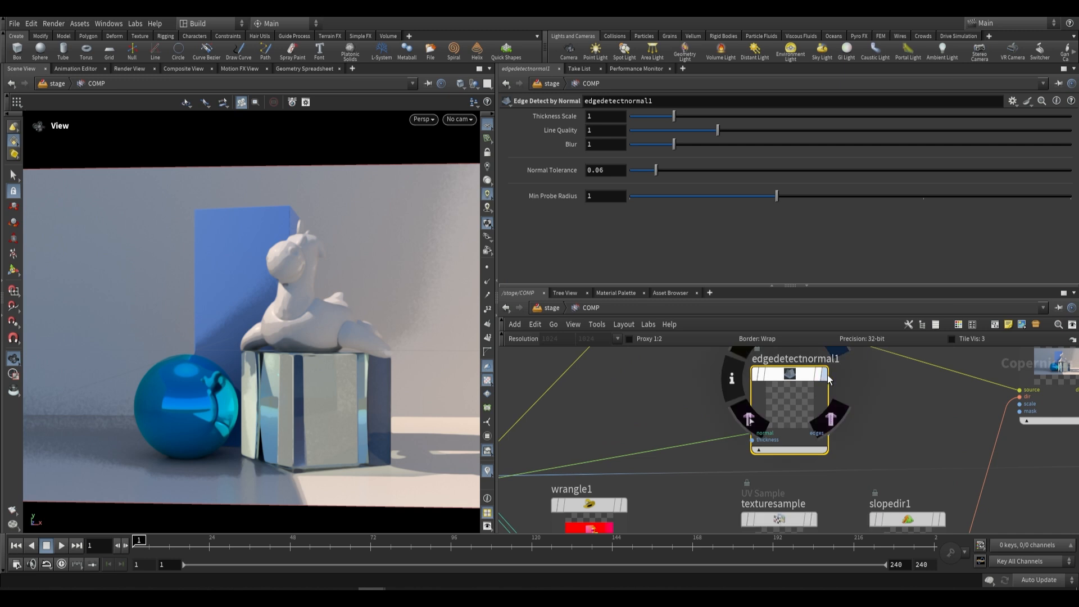
- Display edgedetectnormal1 and set its Thickness Scale to 4.38
click(824, 374)
drag(674, 115, 823, 116)
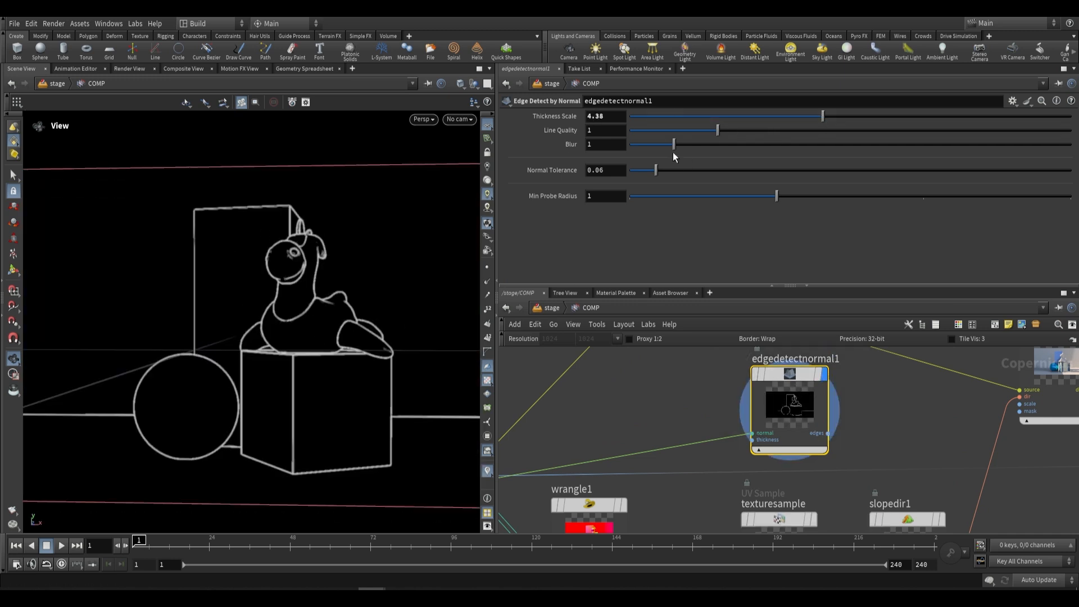
- Set the Blur to 1.55 and the Normal Tolerance to 0.031 on edgedetectnormal1
drag(654, 163, 697, 150)
scroll(875, 425, down, 5)
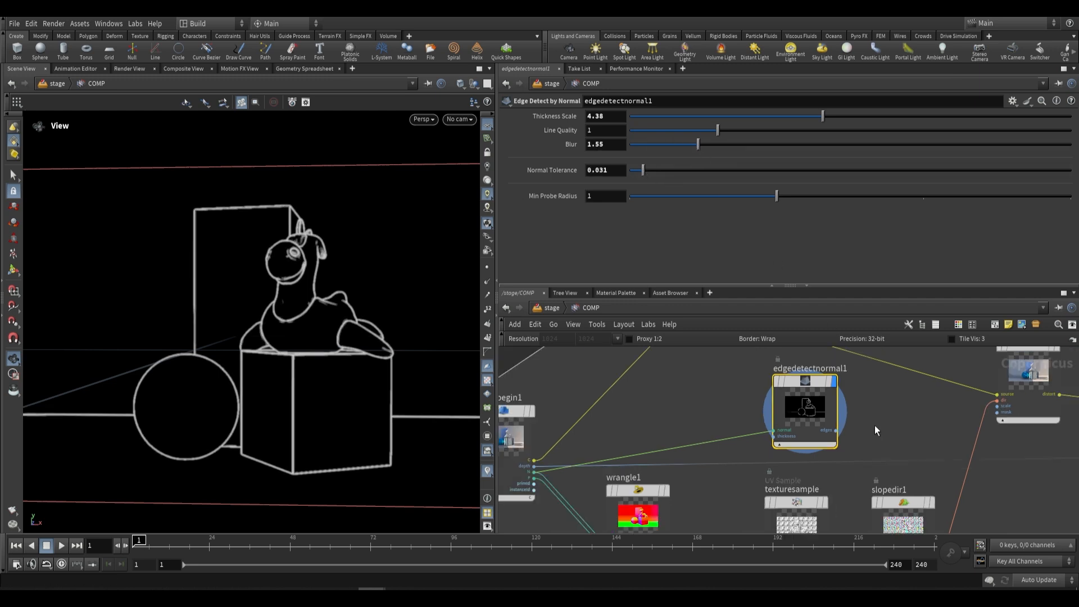
- Insert a Blend node after SIMPLIFIED_SHADING, feed it the edges from edgedetectnormal1 as foreground, and display it
key(Tab)
text(ble)
key(Return)
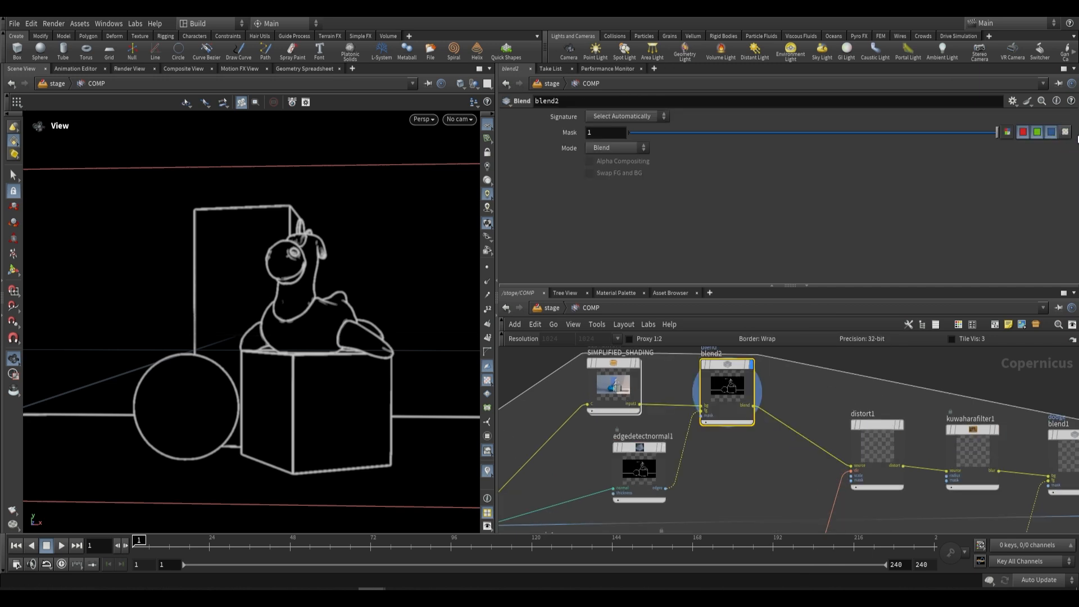
- Compare blend modes on blend2, including Screen, settle on Dodge, and inspect the edge highlights
click(618, 148)
click(620, 322)
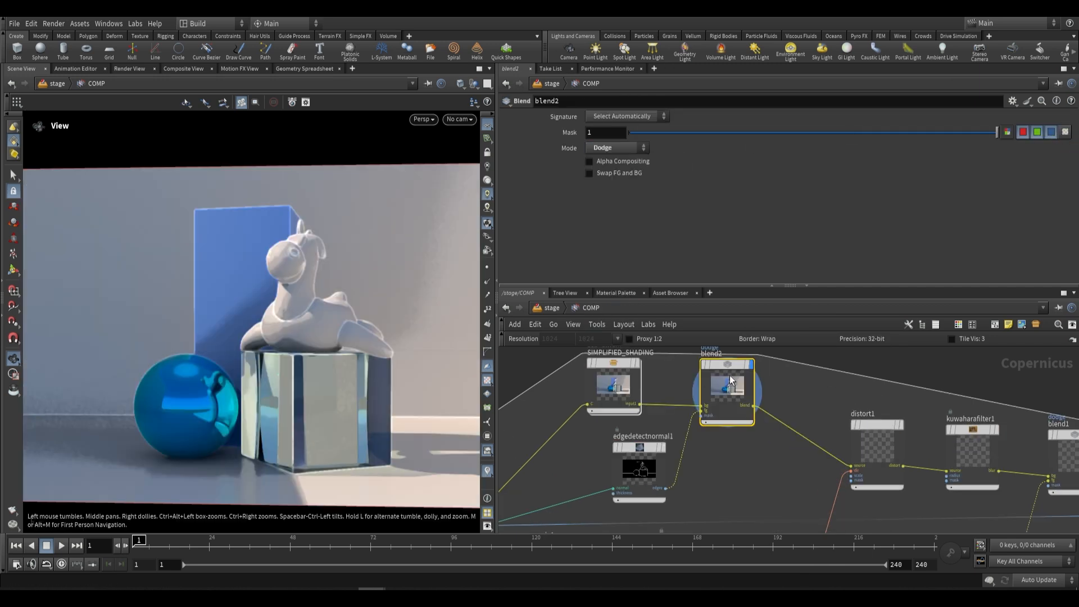
click(617, 150)
click(609, 352)
click(601, 149)
click(611, 239)
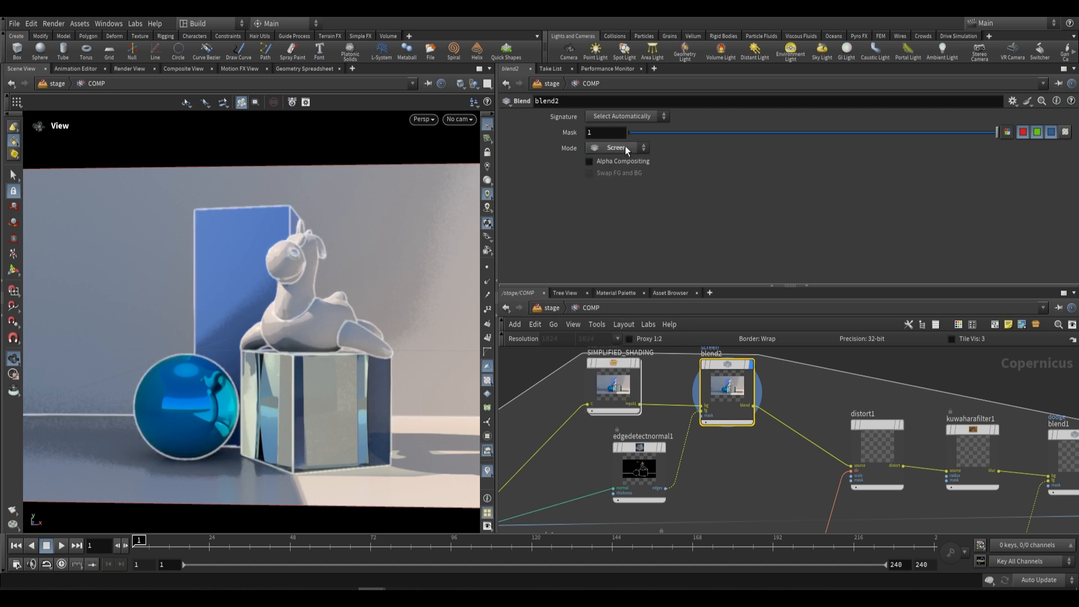
click(625, 147)
click(608, 351)
scroll(211, 268, up, 5)
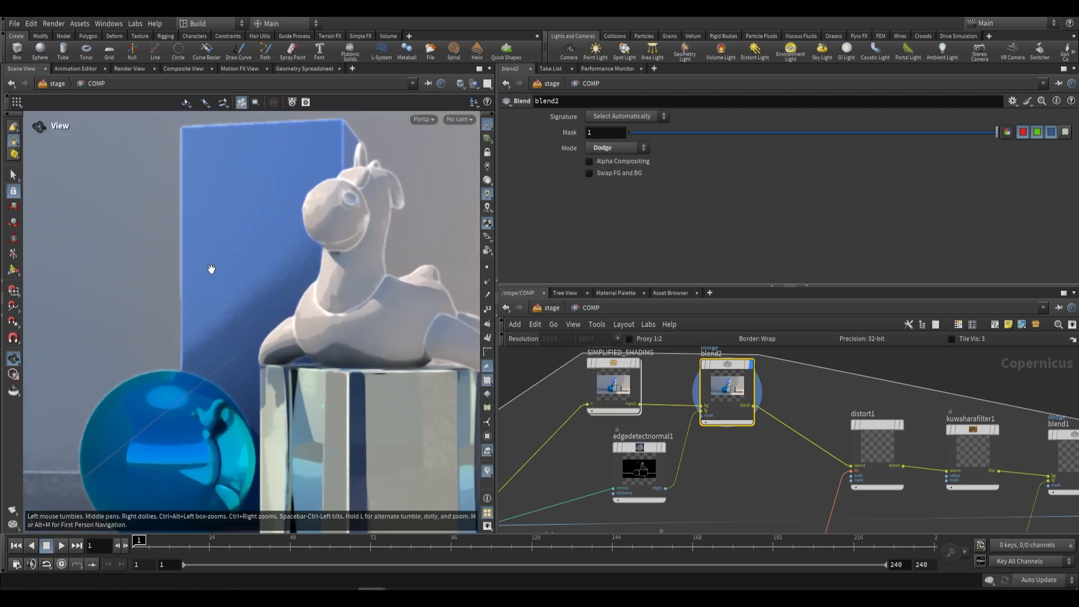
scroll(347, 290, down, 3)
scroll(326, 321, up, 2)
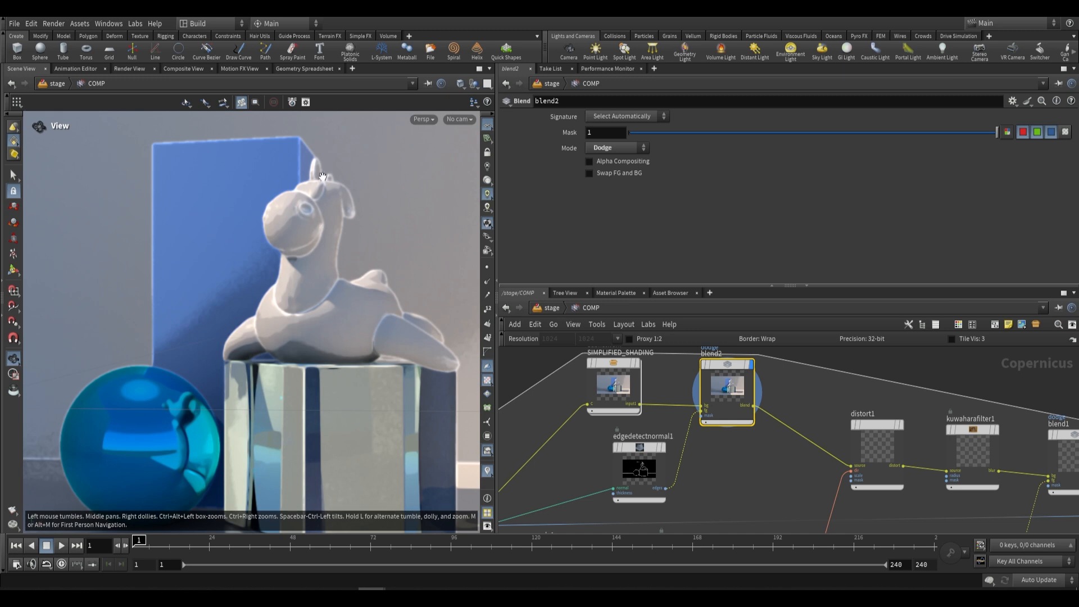
scroll(237, 352, down, 4)
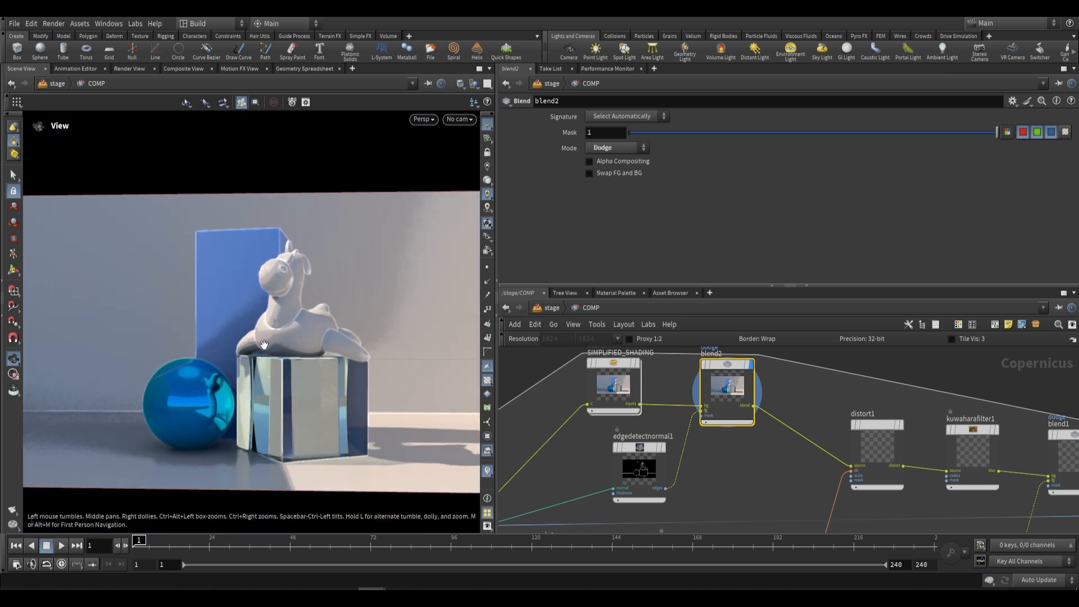
- Insert a Chromatic Aberration node between blend2 and distort1, display it, and set its Global Distortion Scale to 0.021
key(Tab)
text(chroma)
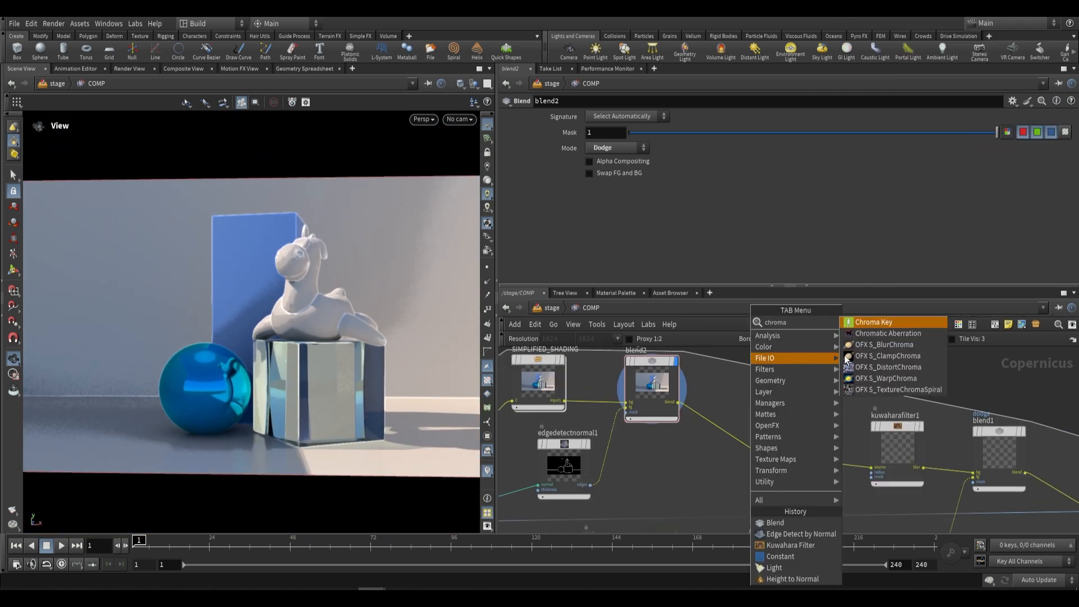
drag(652, 208, 640, 209)
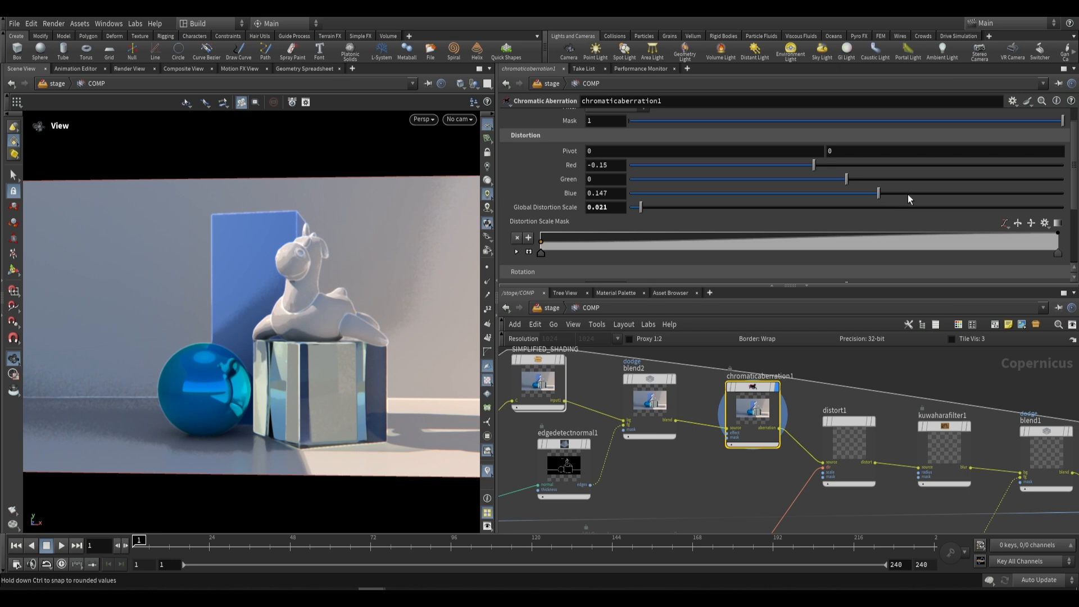
- Set the chromatic aberration's Blue distortion to 0.992 and Red distortion to -0.663, and check the colour fringes
drag(908, 194, 1061, 193)
drag(813, 164, 702, 164)
scroll(341, 307, up, 3)
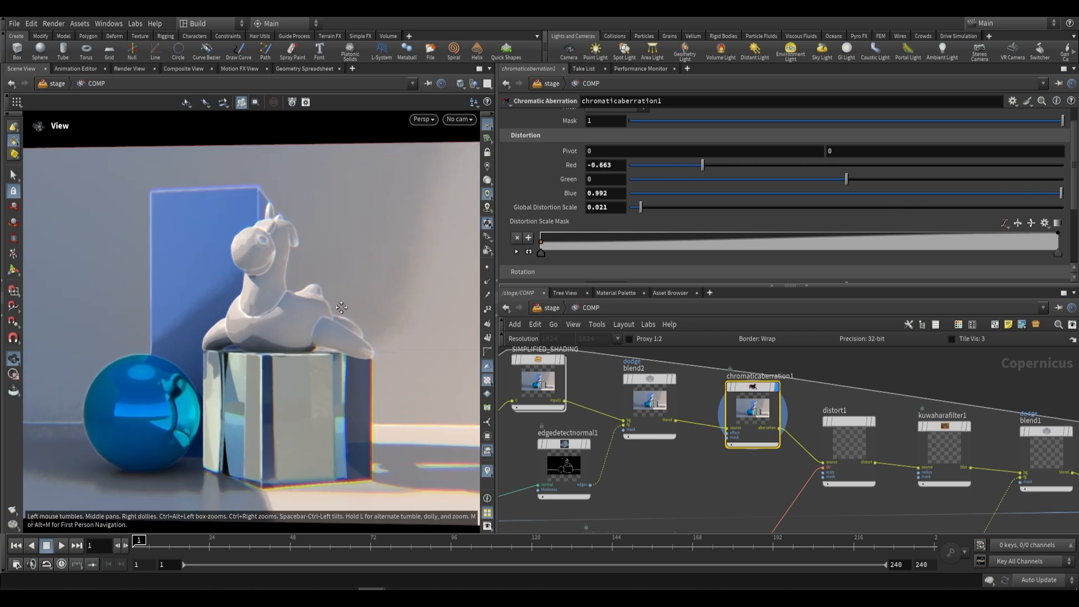
middle_drag(341, 307, 362, 280)
scroll(359, 280, down, 3)
- Insert a Glow node before SIMPLIFIED_SHADING with Glow Threshold 1.433, Brightness 1.46 and Size 0.041
middle_drag(640, 457, 706, 447)
middle_drag(584, 424, 607, 421)
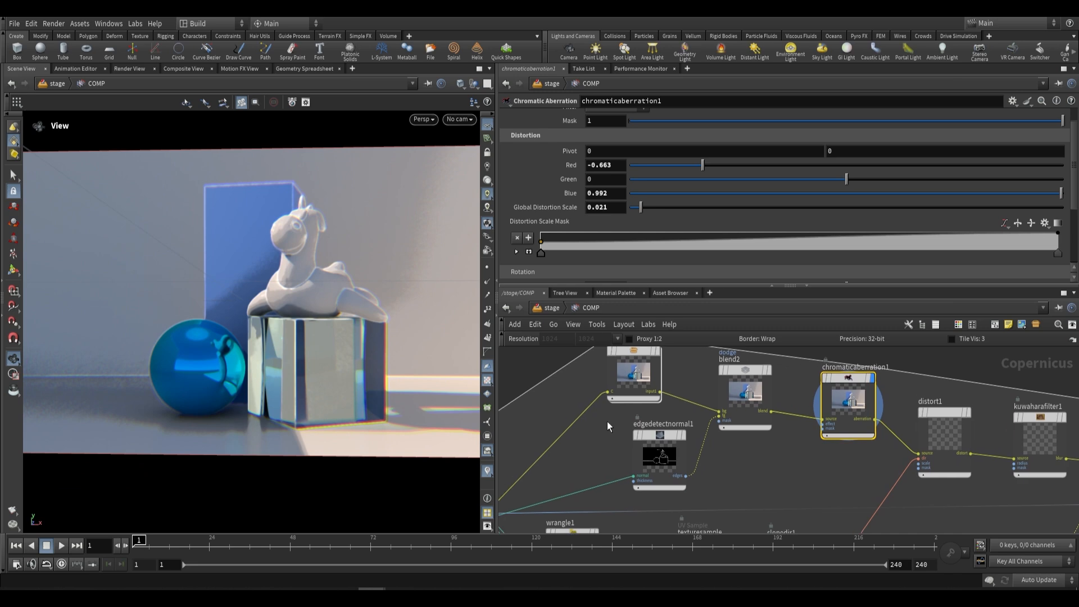
key(Tab)
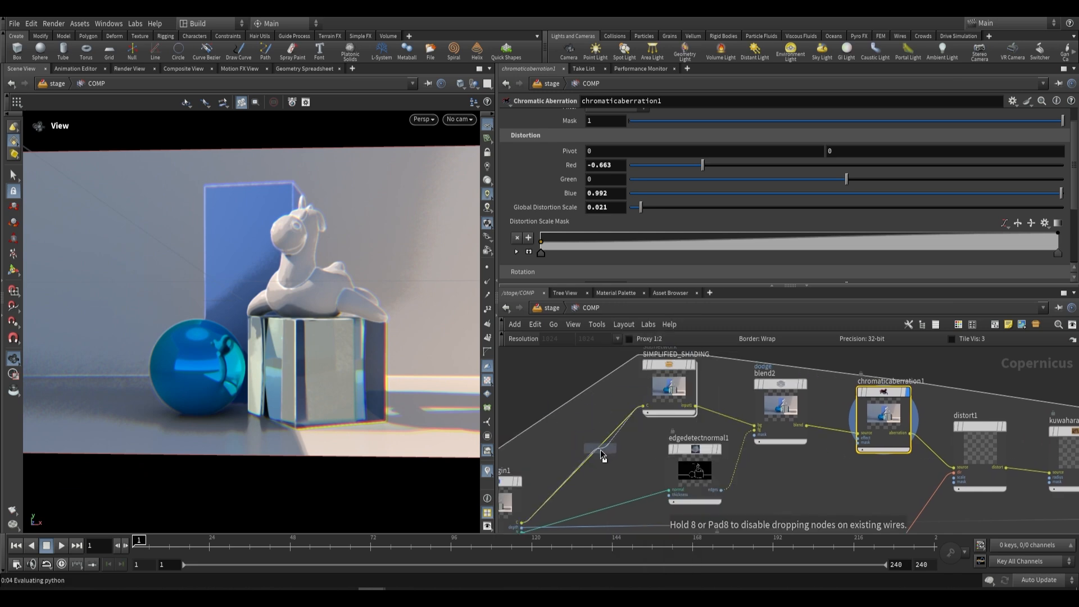
click(600, 450)
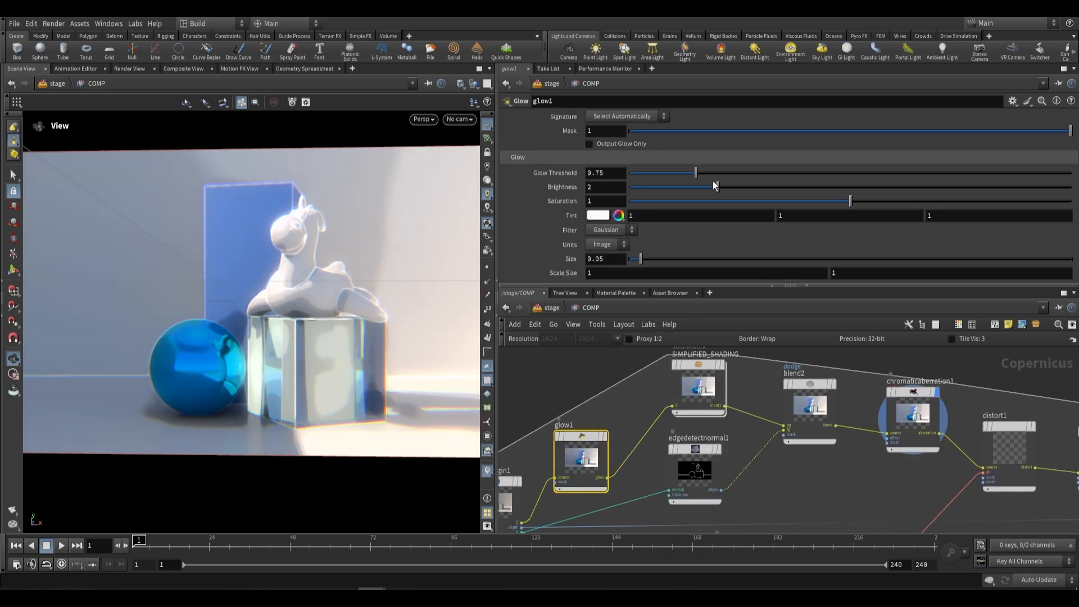
drag(697, 173, 756, 175)
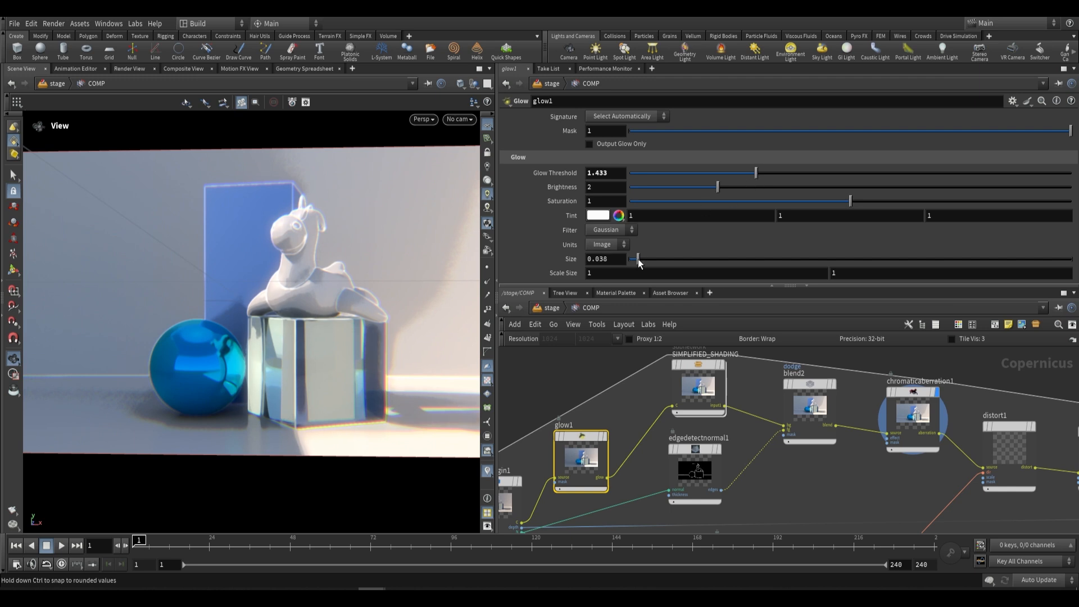
drag(640, 259, 639, 258)
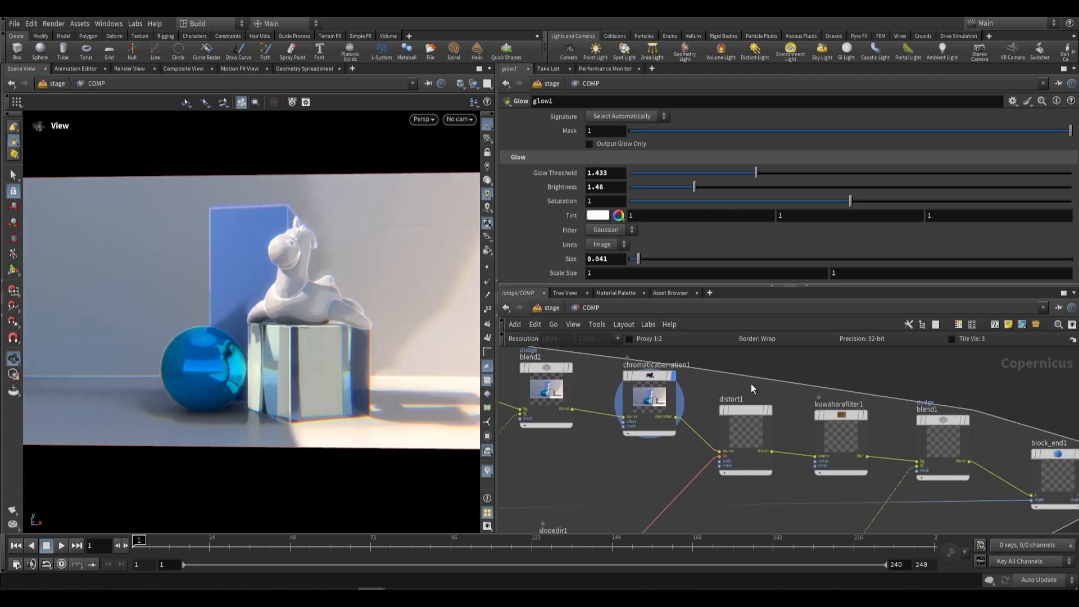
- Display distort1, kuwaharafilter1 and blend1 one after another to examine the painterly result
middle_drag(893, 372, 799, 368)
scroll(808, 414, up, 2)
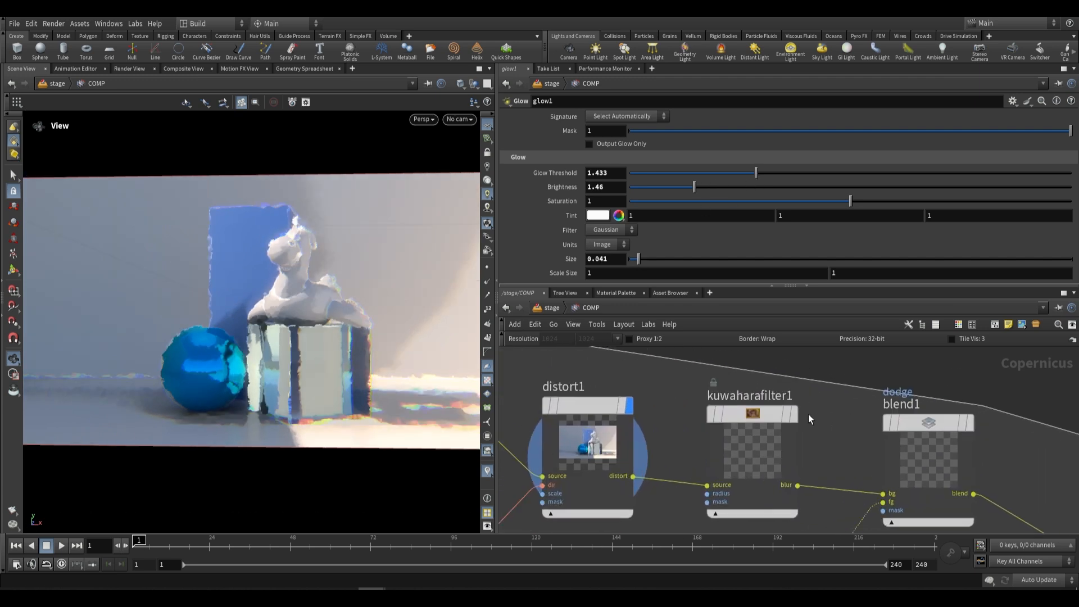
click(794, 415)
middle_drag(831, 404, 733, 390)
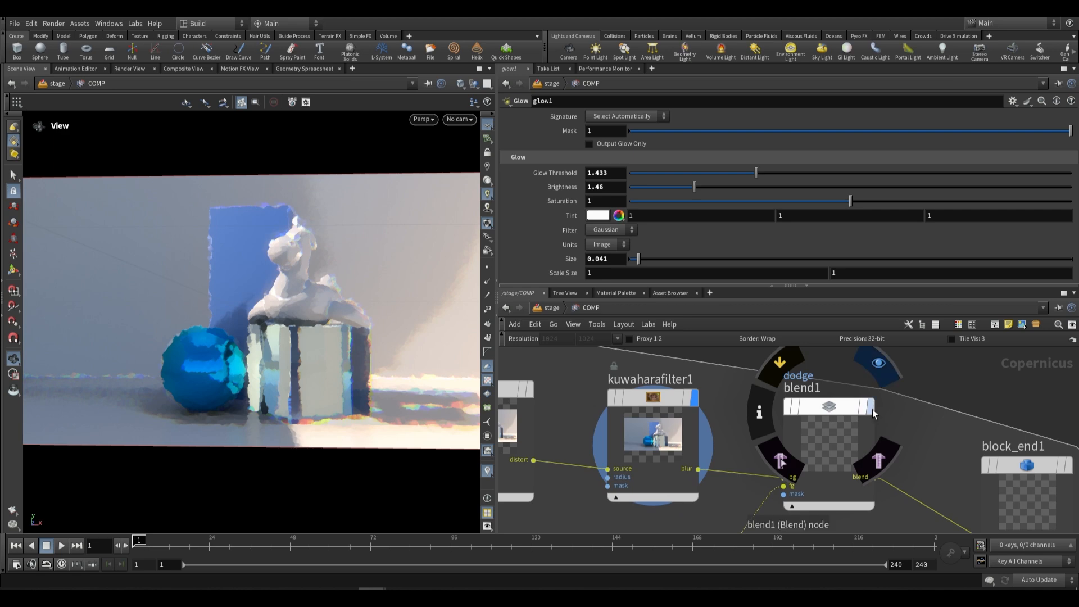
click(878, 363)
middle_drag(916, 440, 892, 430)
scroll(202, 259, up, 3)
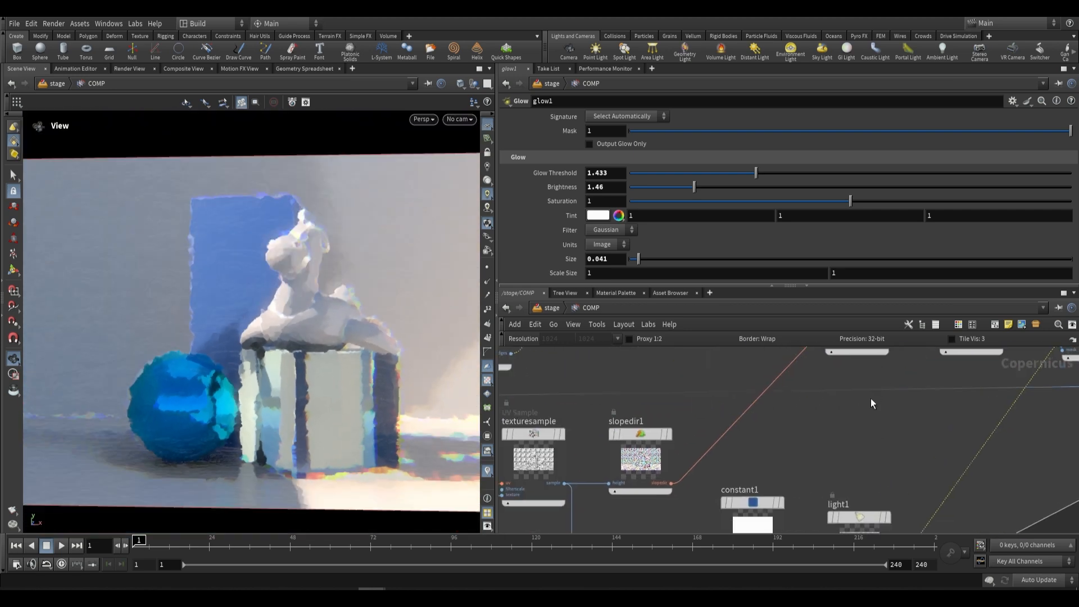
- Display the texturesample node to examine the projected brush stroke pattern
scroll(870, 399, up, 3)
scroll(730, 454, up, 2)
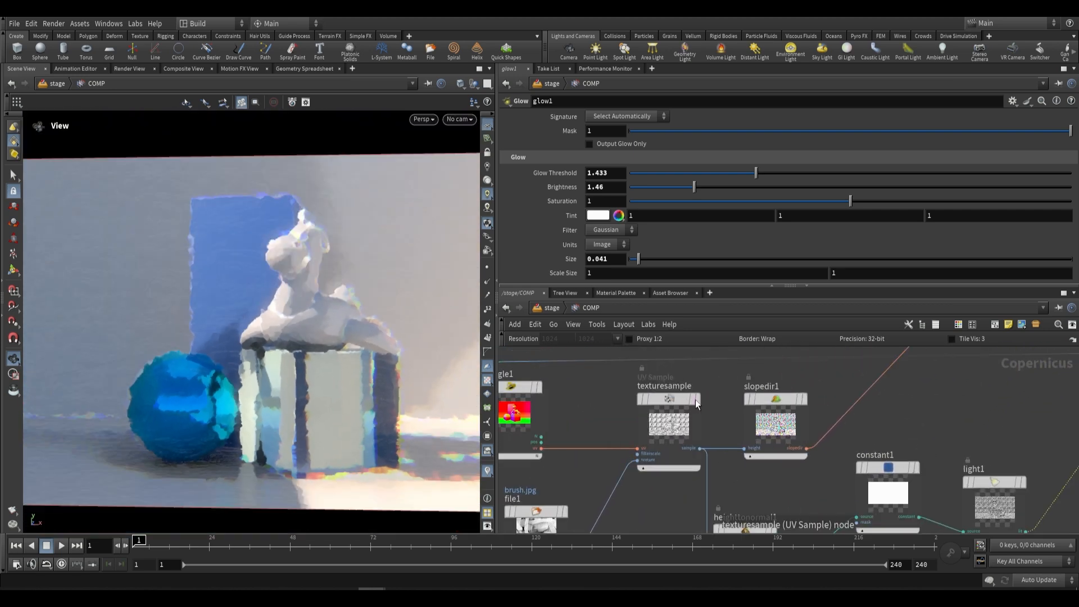
click(697, 399)
scroll(751, 456, down, 1)
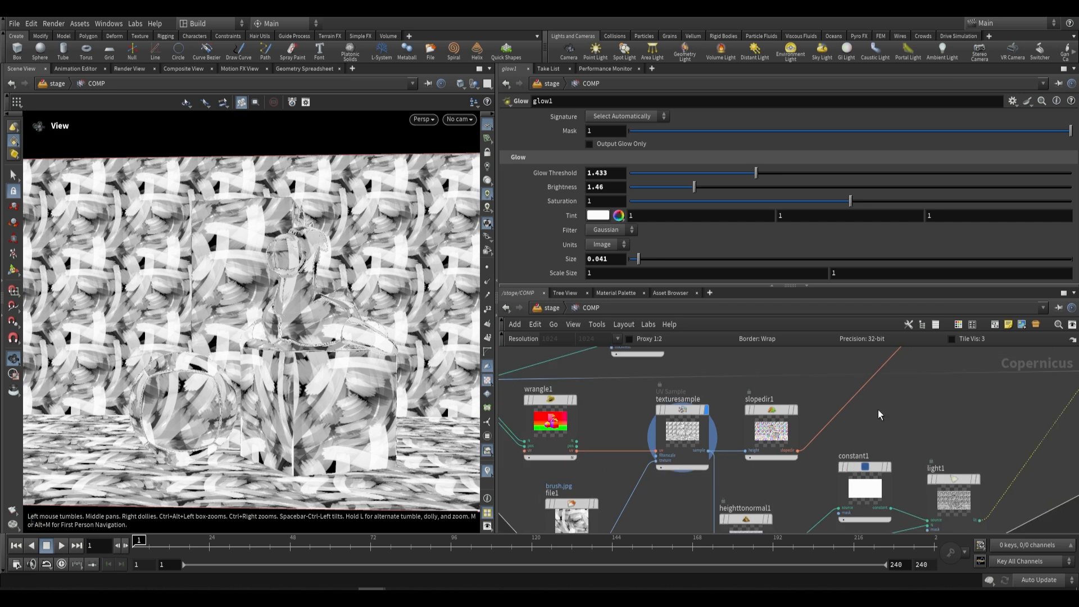
scroll(878, 410, down, 1)
- Insert a Blend node on the wire between kuwaharafilter1 and blend1
middle_drag(1000, 379, 761, 461)
scroll(908, 405, up, 1)
key(Tab)
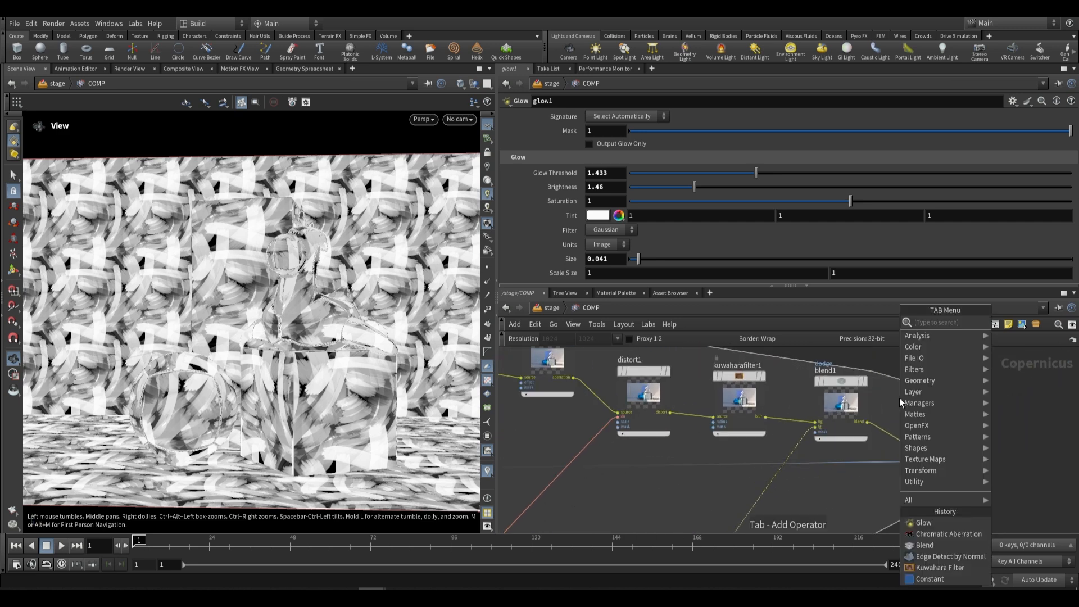
text(blend)
key(Return)
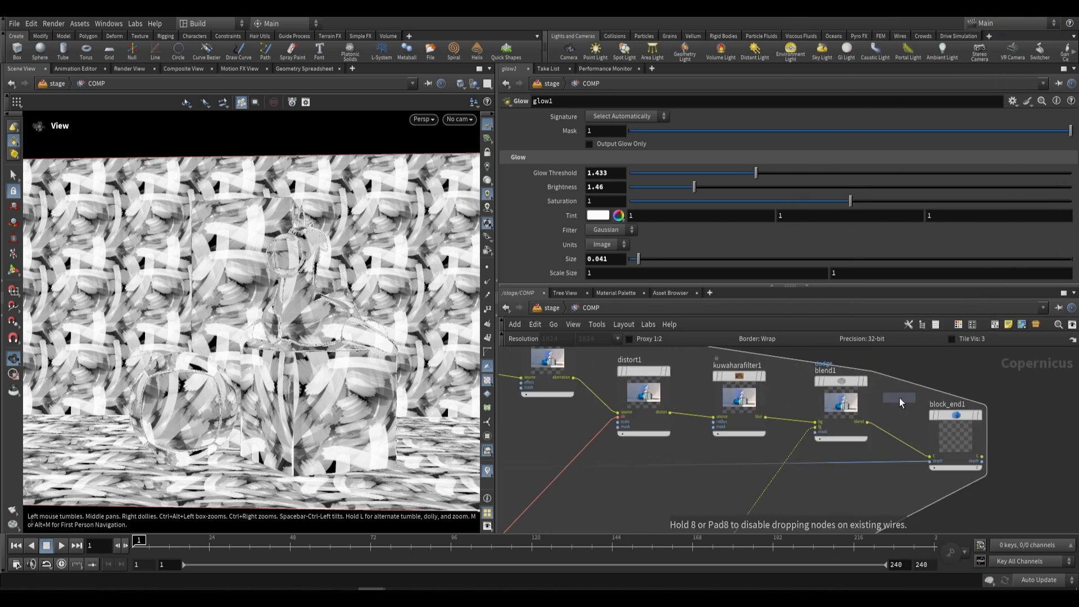
click(792, 426)
- Connect the sample output of texturesample to the foreground input of blend3
scroll(645, 501, down, 2)
middle_drag(644, 501, 804, 413)
scroll(617, 466, up, 2)
middle_drag(617, 467, 658, 447)
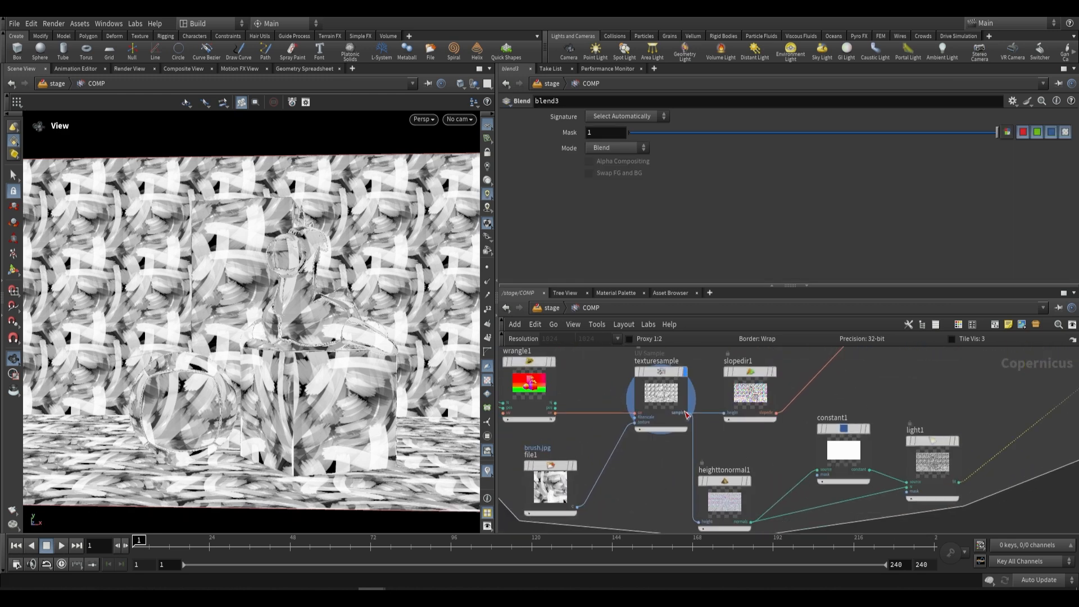
click(687, 414)
middle_drag(962, 372, 582, 499)
scroll(725, 469, up, 2)
click(725, 459)
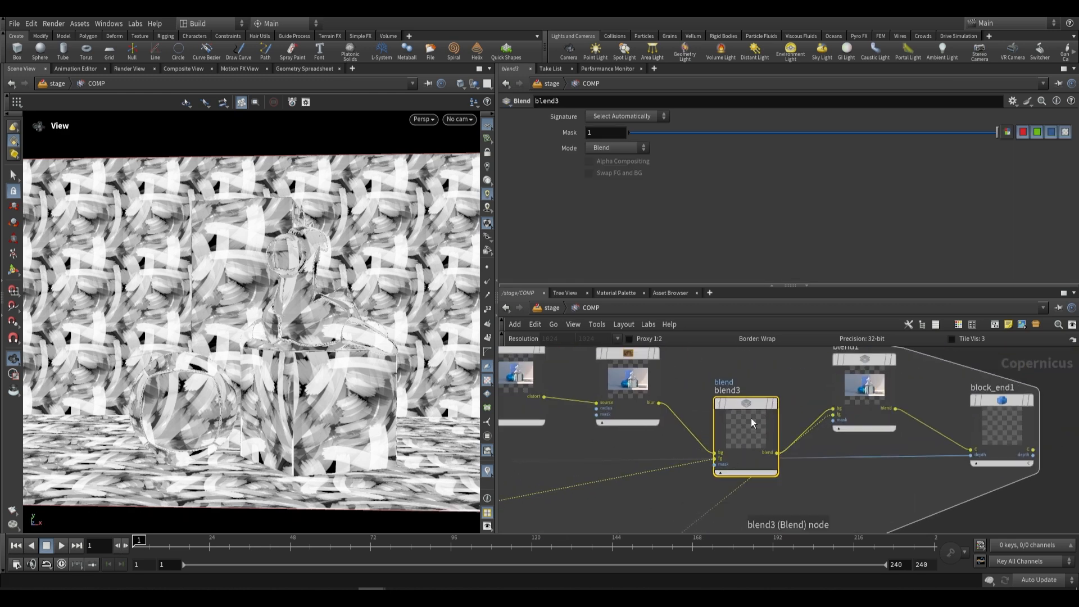
- Move blend3 in line with kuwaharafilter1 and display it
drag(752, 418, 750, 369)
middle_drag(787, 364, 787, 386)
click(780, 356)
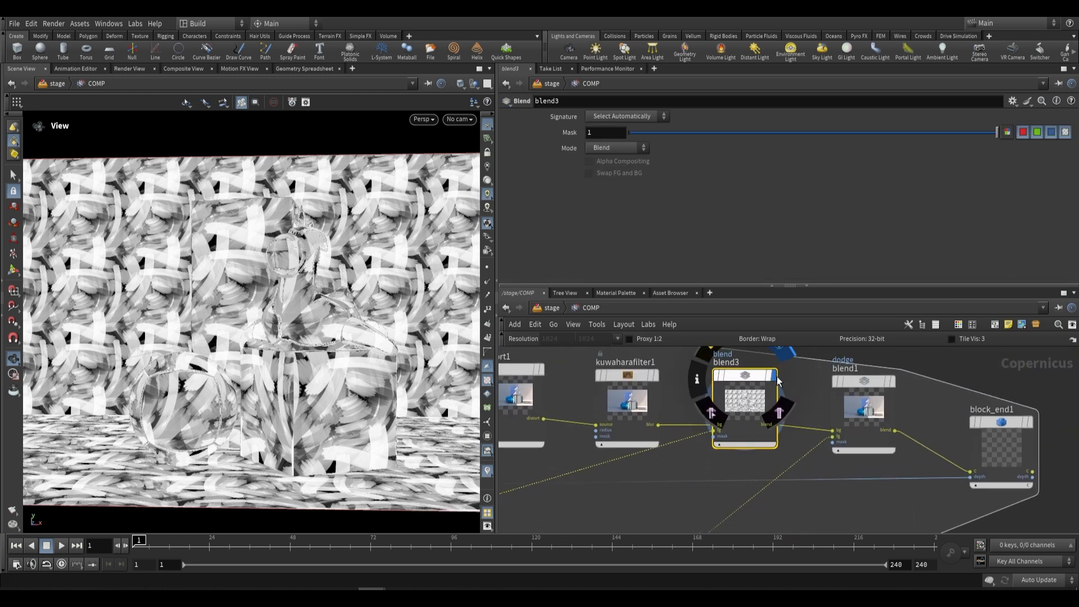
- Try the Overlay mode with a Mask of 0.032 on blend3 and inspect the brush texture on the render
click(610, 148)
click(610, 321)
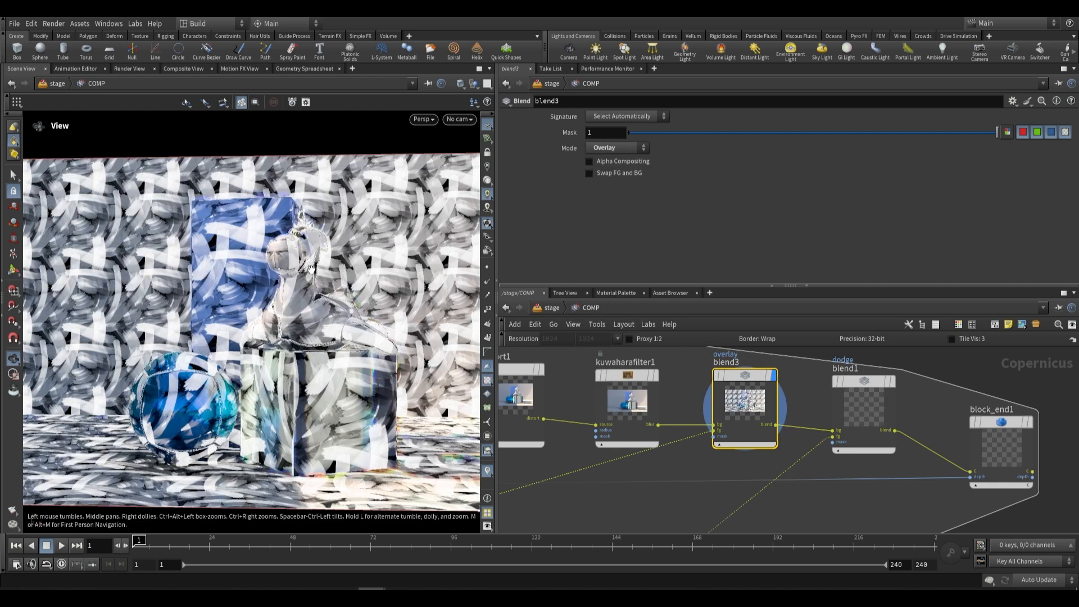
drag(663, 133, 641, 133)
scroll(236, 303, up, 3)
scroll(168, 320, down, 2)
middle_drag(129, 326, 286, 298)
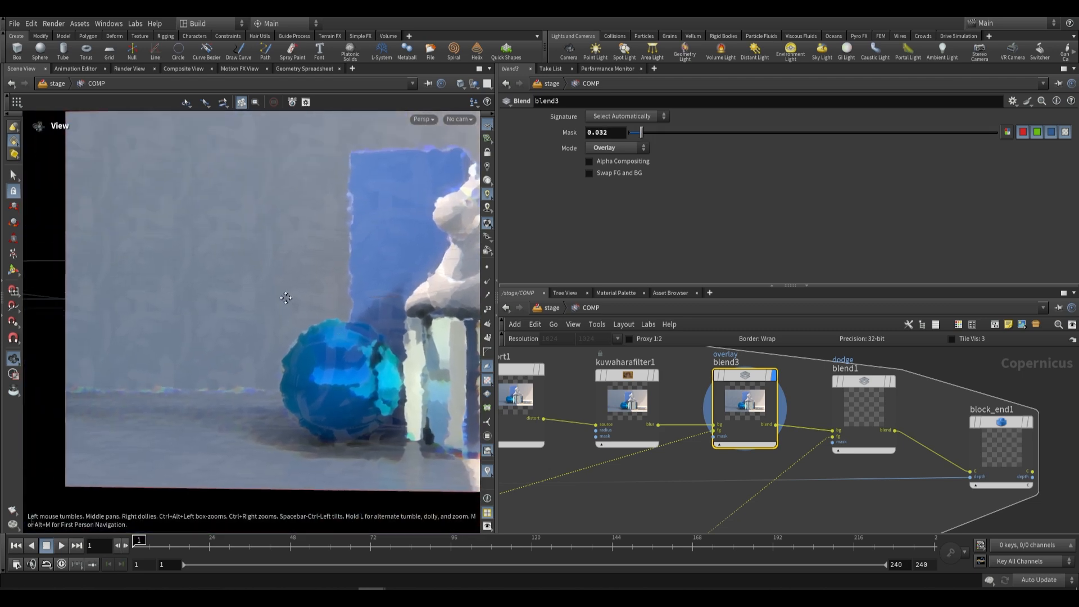
scroll(244, 220, up, 2)
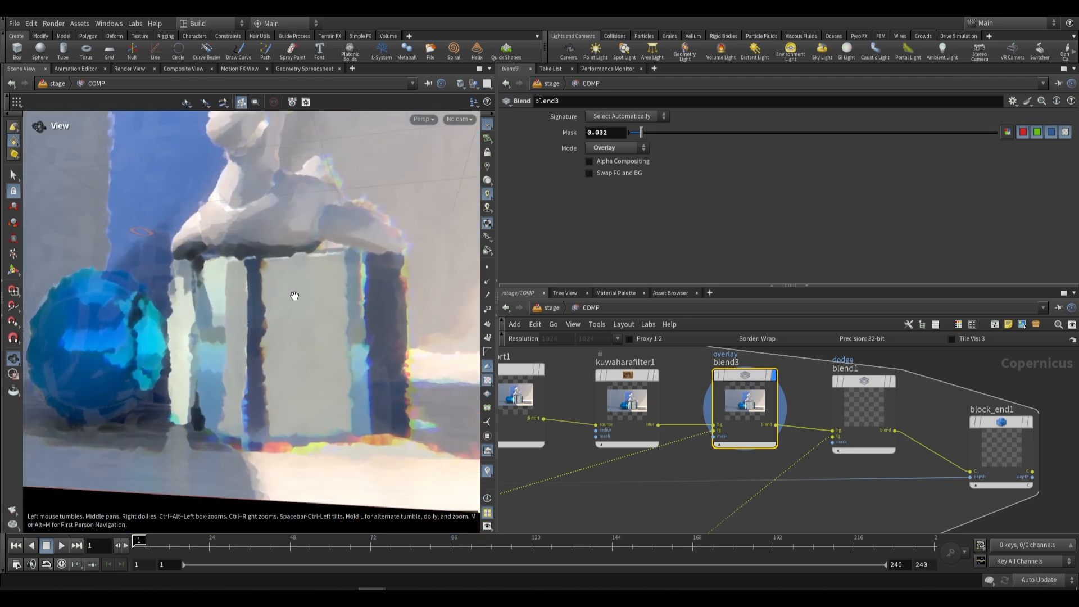
click(617, 148)
click(603, 316)
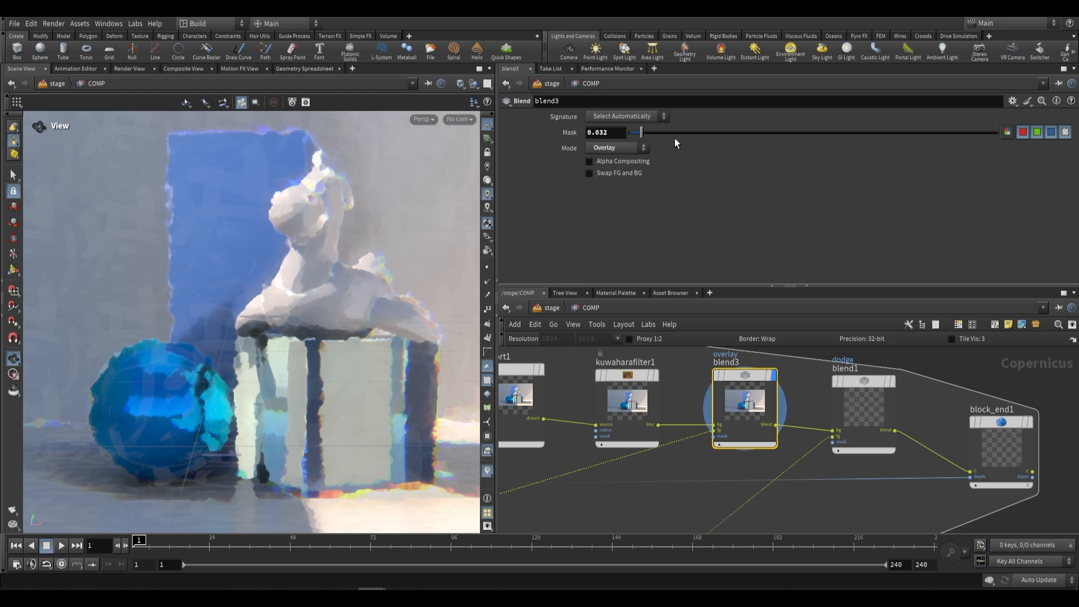
- Set blend3's mode to SoftLight and its Mask to 0.157
mouse_move(669, 133)
mouse_down()
mouse_move(712, 136)
mouse_move(666, 134)
mouse_up()
click(617, 148)
click(609, 361)
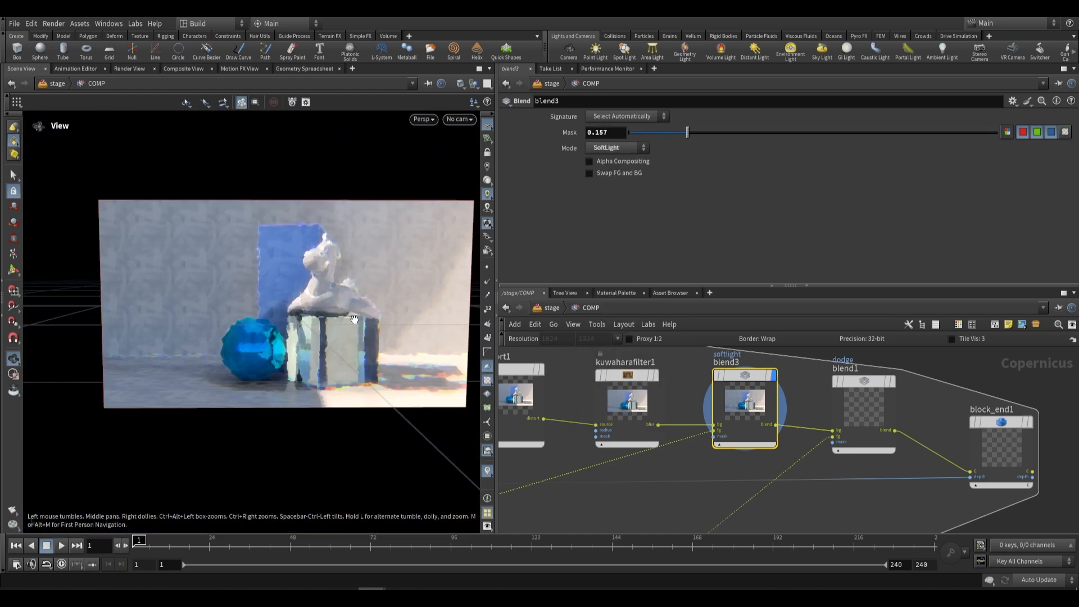
- Examine the soft-light brush texture up close on the box, toy and sphere, and across the whole image
right_drag(342, 388, 343, 289)
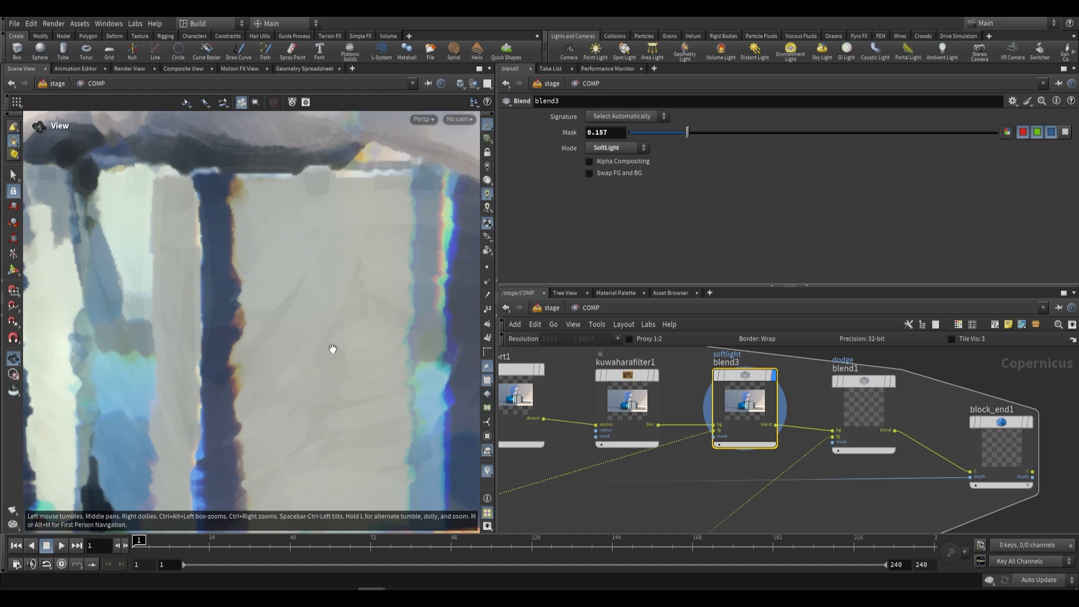
right_drag(333, 348, 366, 267)
middle_drag(239, 292, 275, 424)
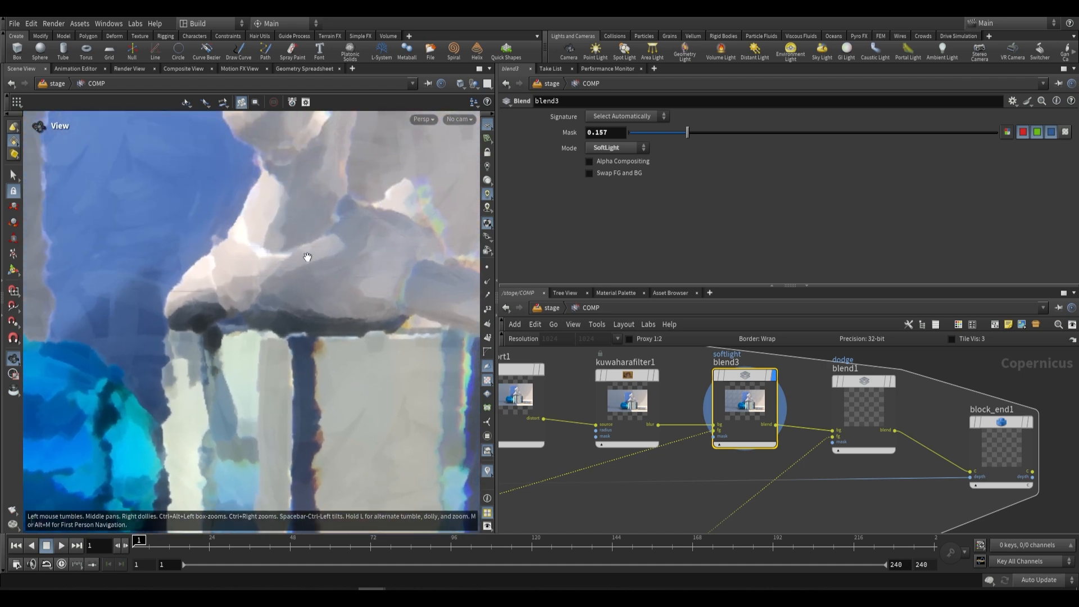
middle_drag(269, 256, 301, 364)
right_drag(301, 363, 233, 239)
middle_drag(240, 232, 252, 250)
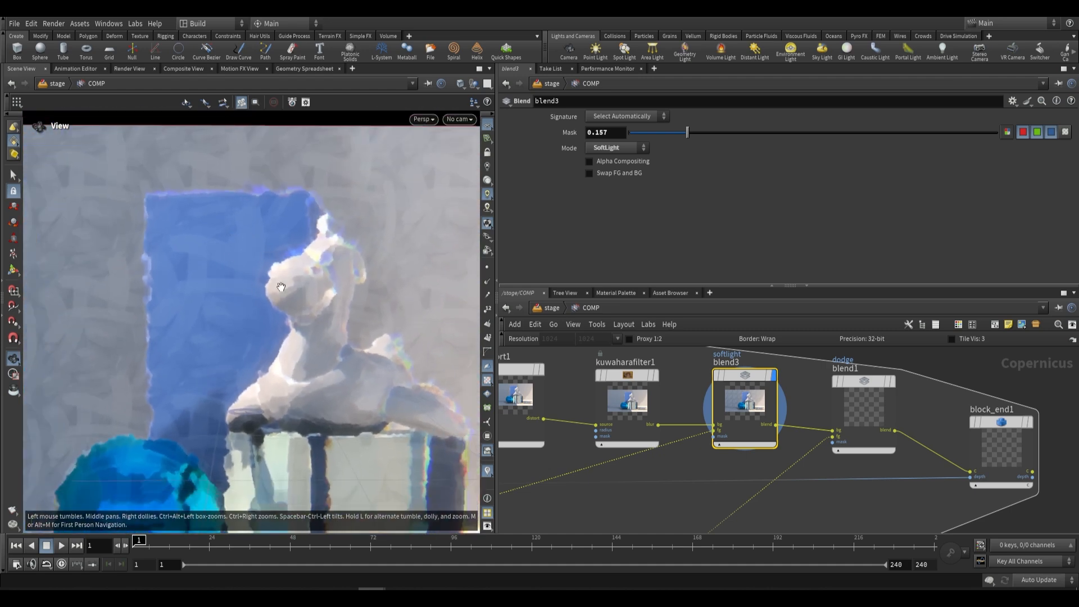
middle_drag(281, 287, 368, 231)
right_drag(368, 231, 370, 281)
middle_drag(369, 281, 355, 279)
right_drag(355, 279, 329, 333)
middle_drag(329, 332, 331, 344)
right_drag(331, 344, 362, 341)
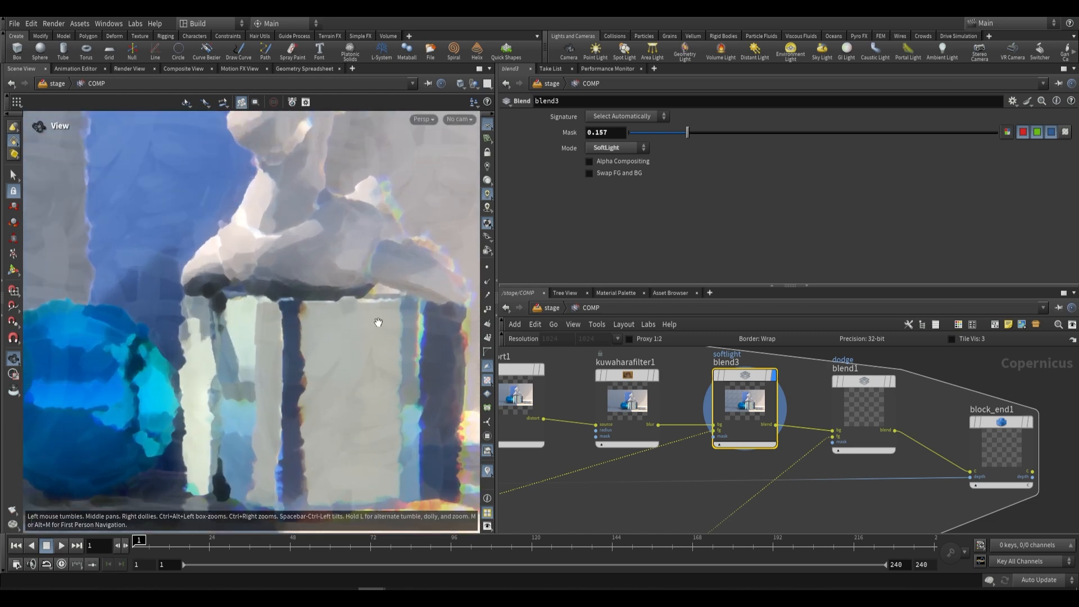
right_drag(351, 406, 307, 359)
middle_drag(307, 360, 351, 358)
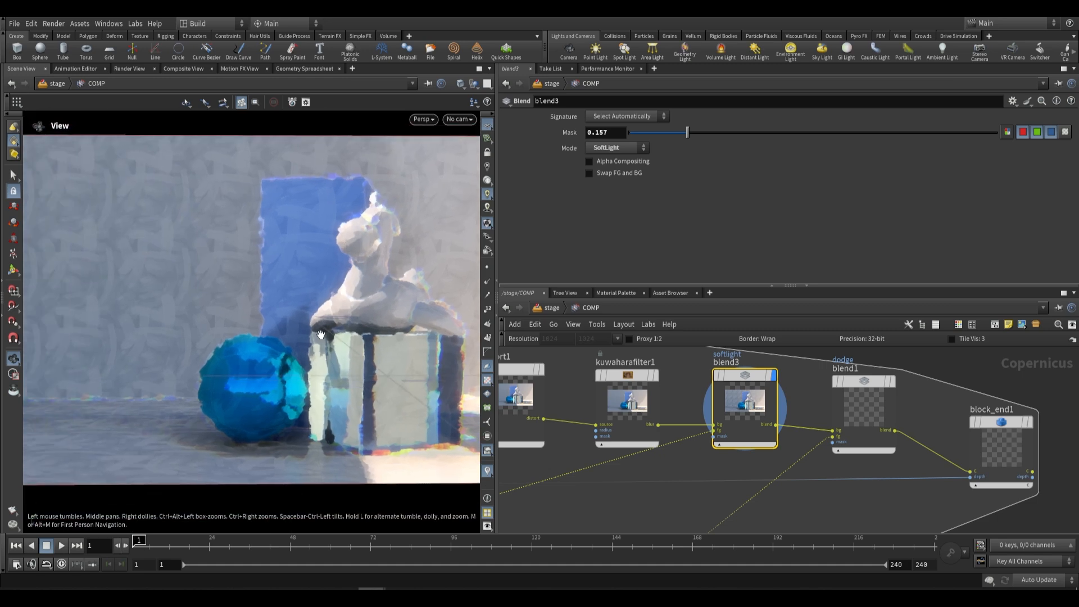
- Display texturesample and examine how the brush texture tiles across the wall, floor, sphere and box
right_drag(281, 320, 196, 281)
middle_drag(197, 281, 243, 298)
right_drag(244, 298, 283, 296)
right_drag(249, 229, 243, 239)
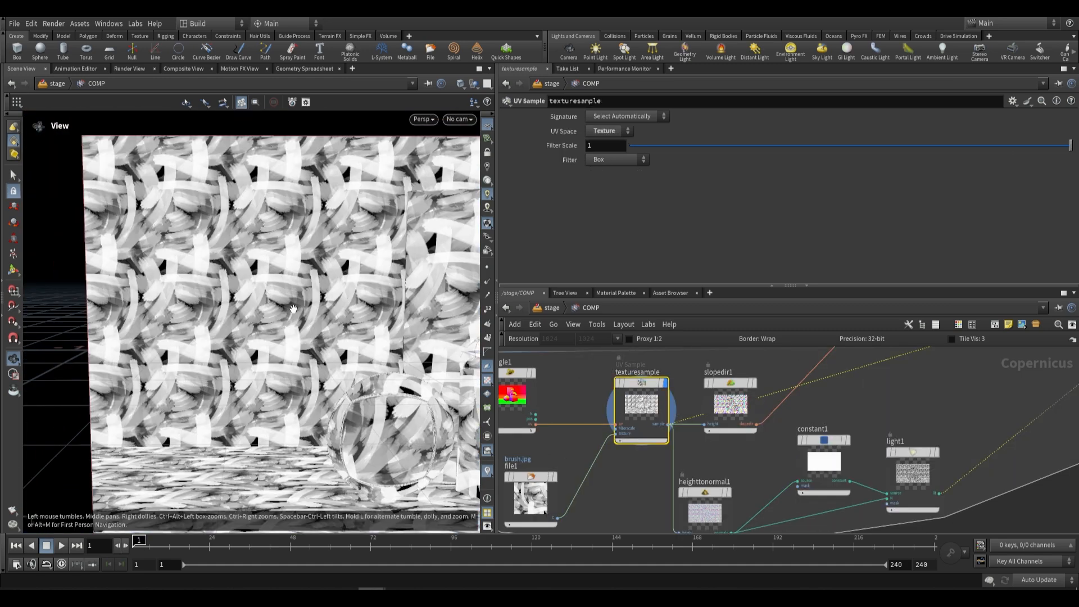
right_drag(242, 292, 196, 310)
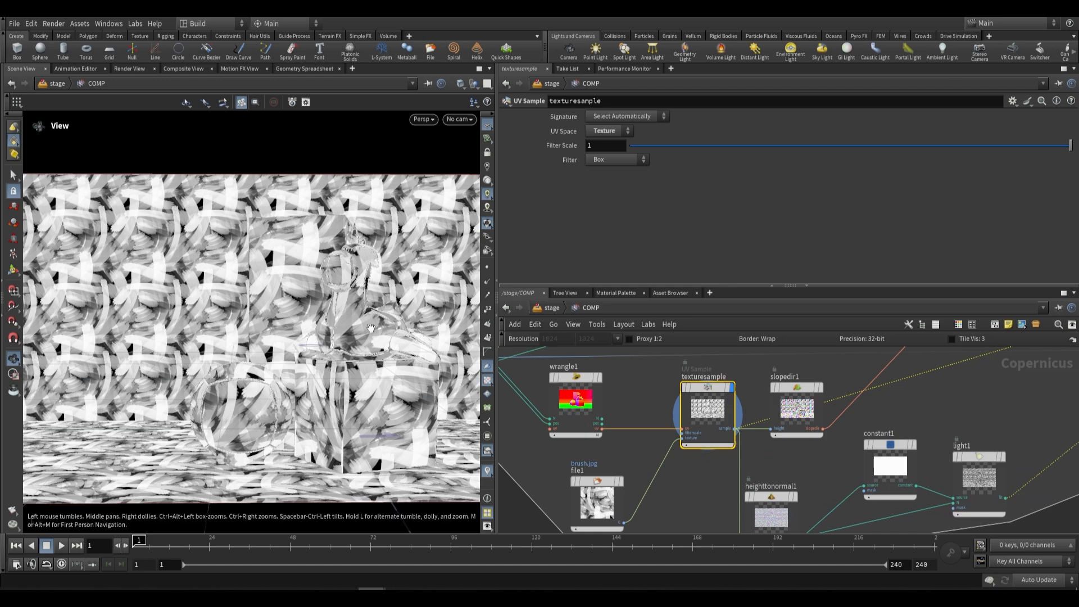
right_drag(217, 320, 314, 242)
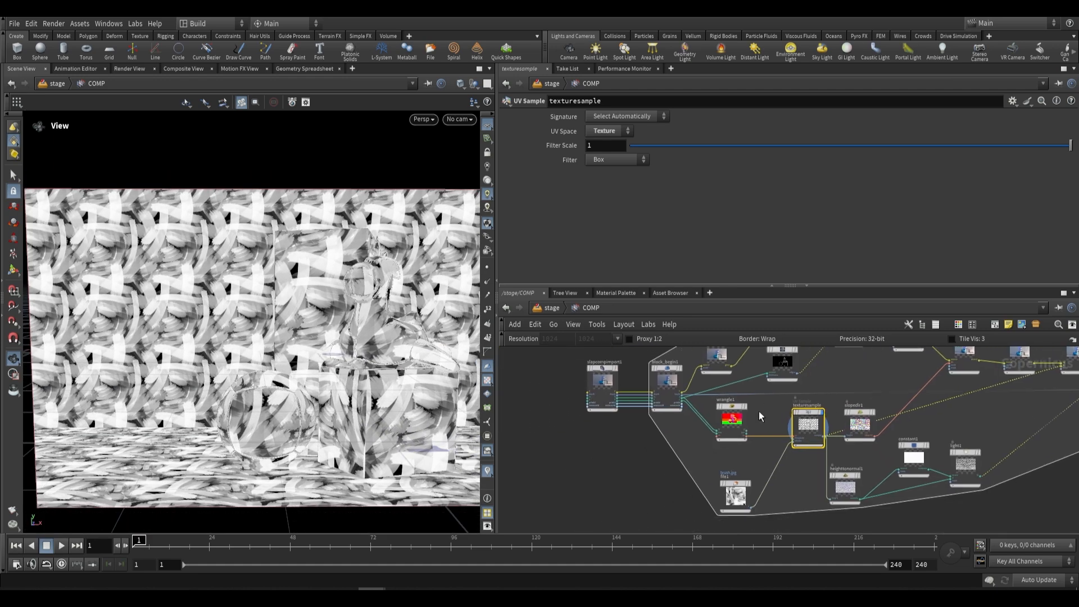
- Move wrangle1 and the nodes feeding it away from texturesample to make room in the network
drag(579, 360, 724, 425)
click(724, 426)
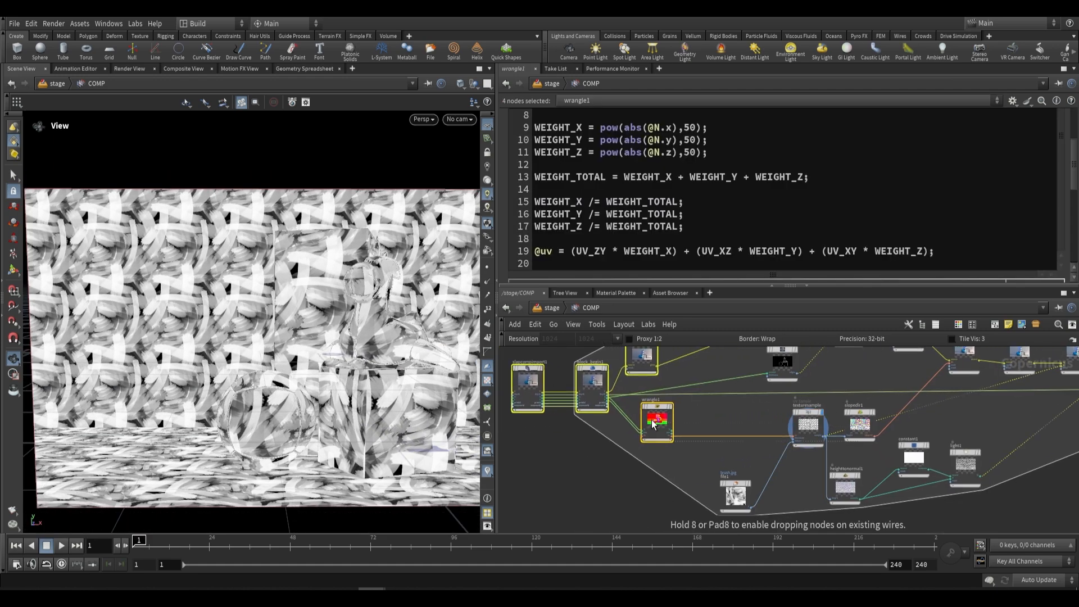
scroll(677, 418, up, 5)
- Add a UV Transform node after wrangle1, feed it wrangle1's uv output and display it
key(Tab)
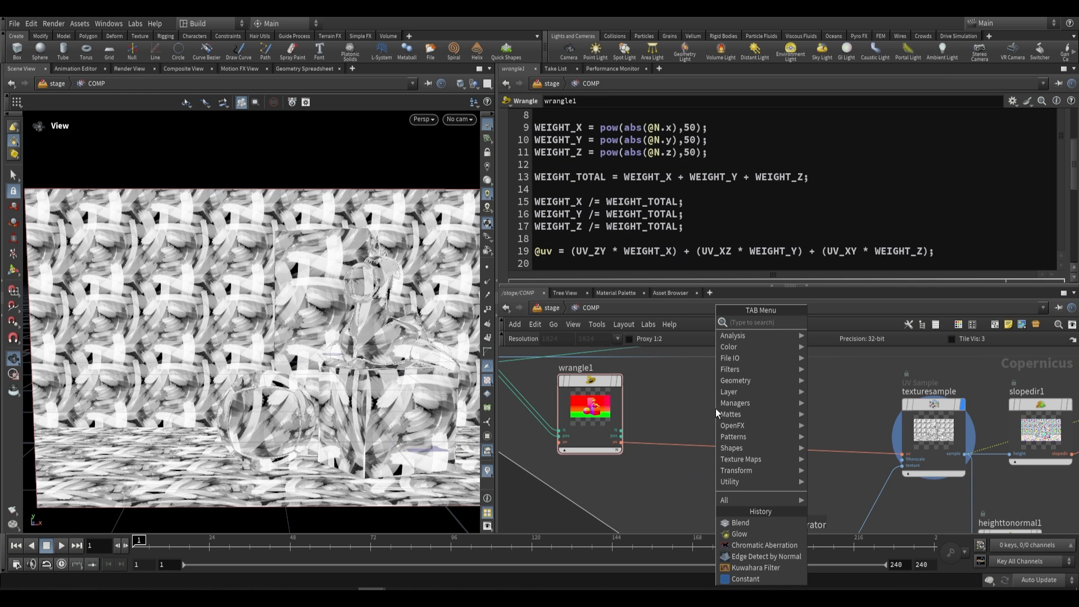
text(uvtran)
key(Return)
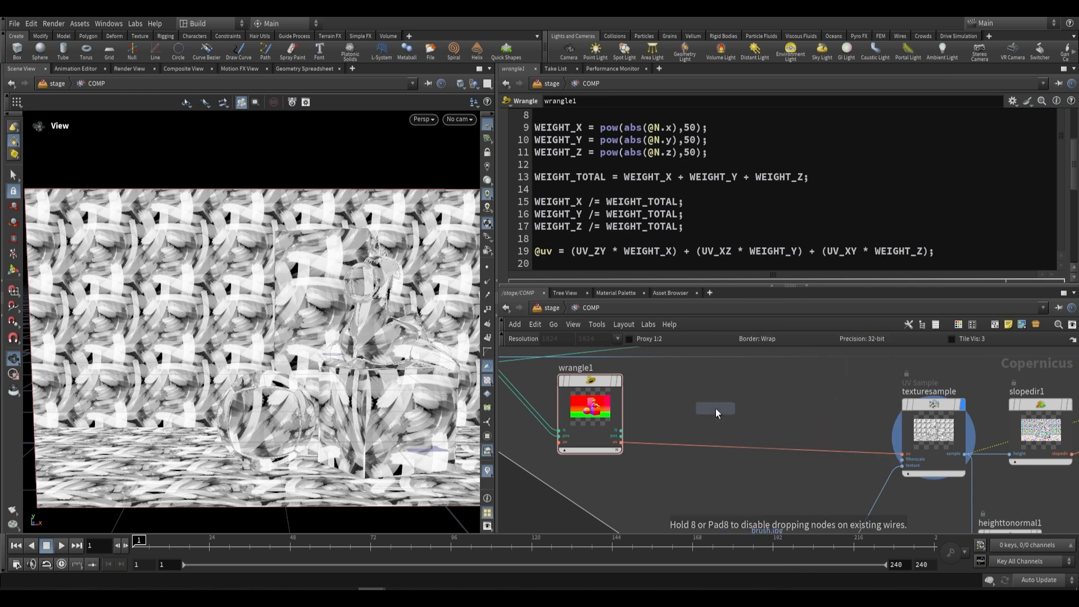
click(780, 438)
drag(780, 437, 724, 383)
click(771, 372)
drag(359, 313, 320, 318)
- Set uvxform1's random Rotation to 50.4 and its Uniform Scale to 1.4
scroll(320, 318, down, 3)
scroll(699, 249, down, 3)
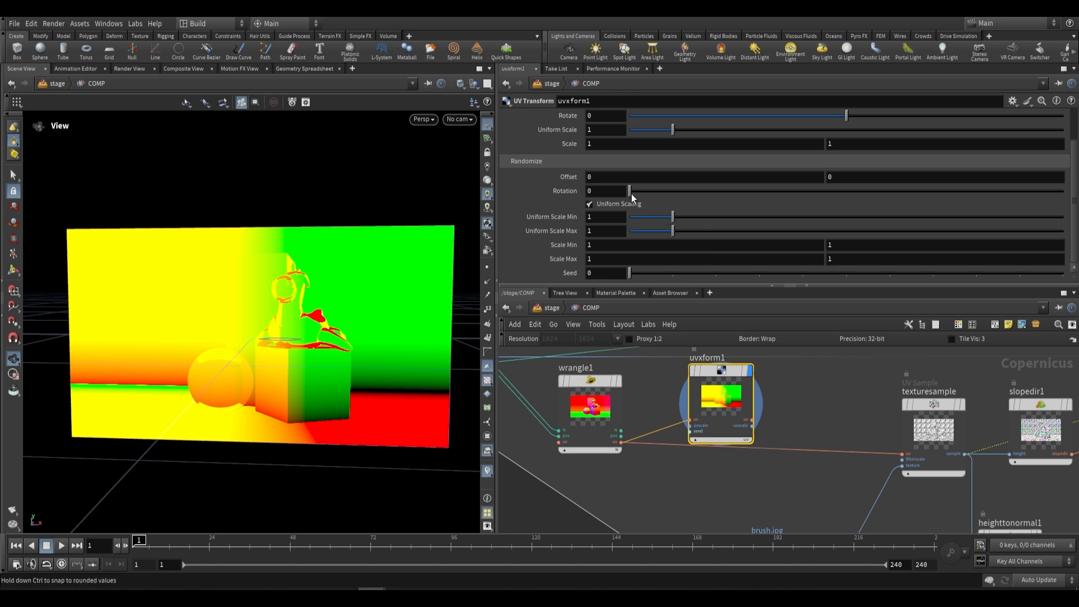
drag(632, 194, 751, 196)
scroll(595, 234, up, 2)
drag(673, 175, 688, 175)
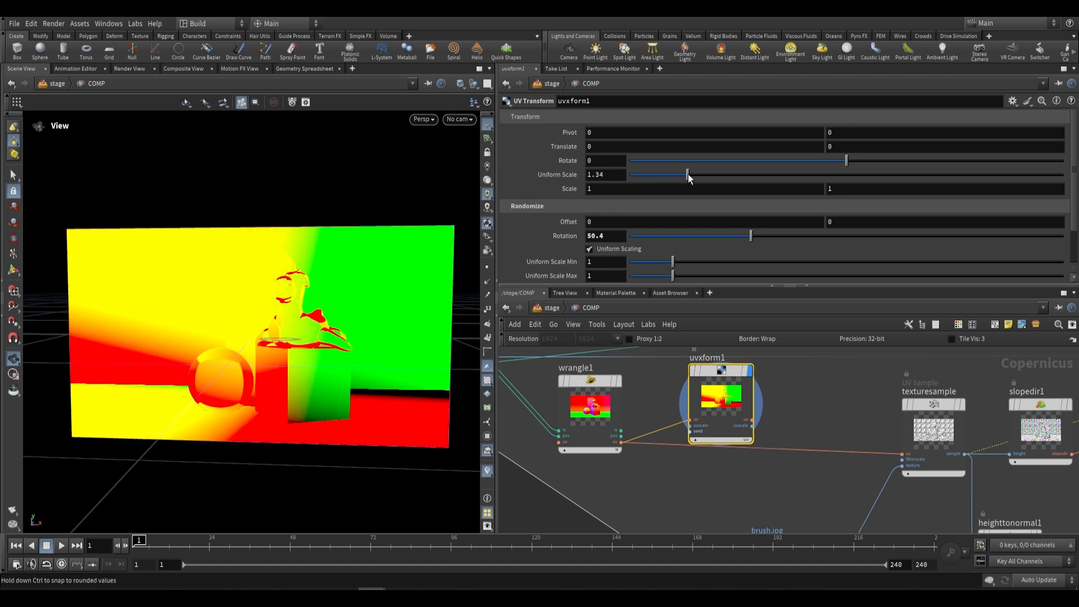
- Add a Blend node with uvxform1 as background and wrangle1's uv as foreground, and connect its output to texturesample's uv input
middle_drag(798, 434, 764, 419)
scroll(742, 444, down, 2)
key(Tab)
text(blend)
key(Return)
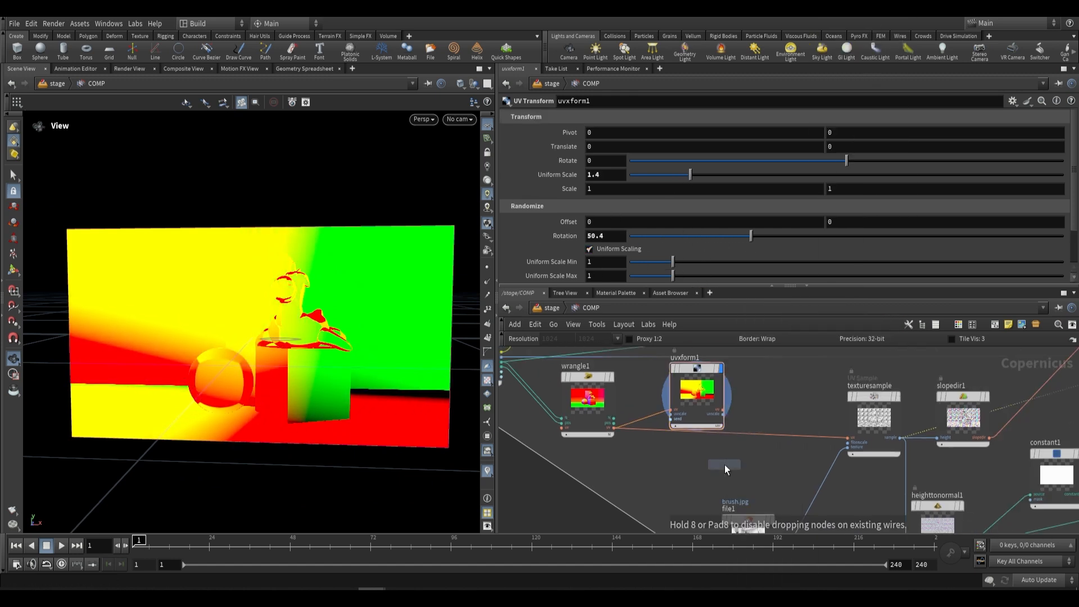
click(724, 464)
scroll(682, 399, up, 3)
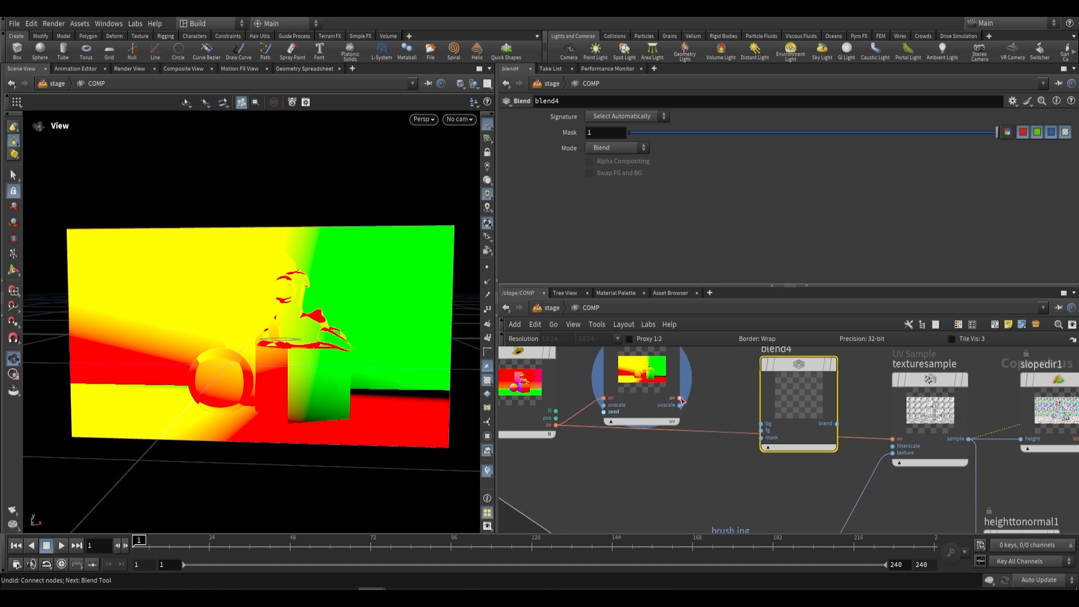
drag(555, 425, 762, 431)
drag(837, 424, 892, 439)
scroll(893, 439, up, 1)
middle_drag(893, 439, 855, 464)
- Display texturesample and vary blend4's Mask to compare the two UV layouts, ending at 1
click(943, 392)
click(909, 397)
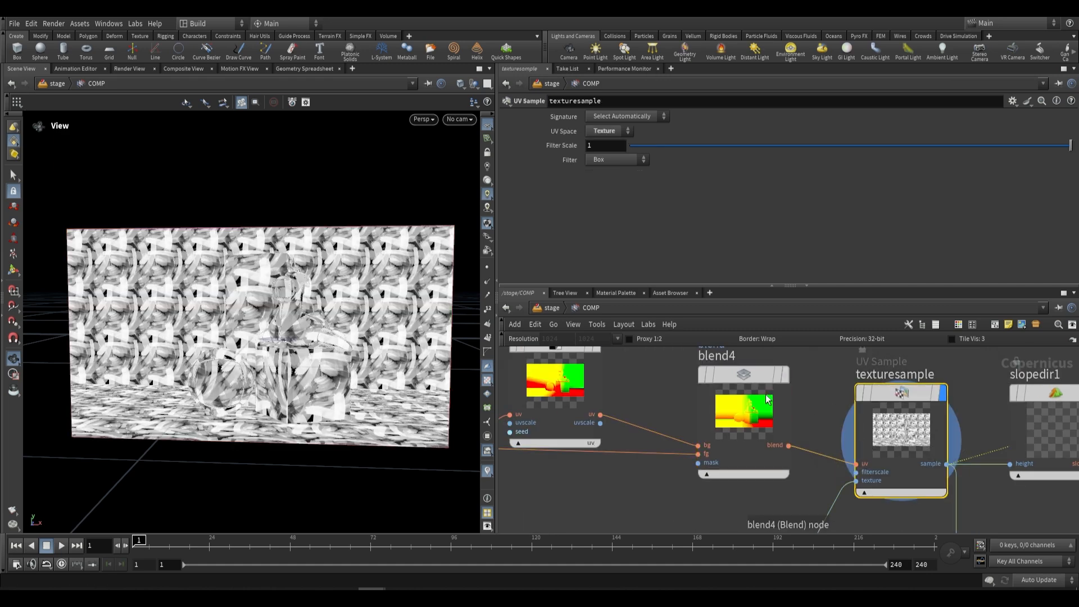
click(766, 399)
drag(775, 134, 1003, 155)
- Add a Fractal Noise 3D node below uvxform1
scroll(696, 432, down, 2)
middle_drag(614, 471, 719, 433)
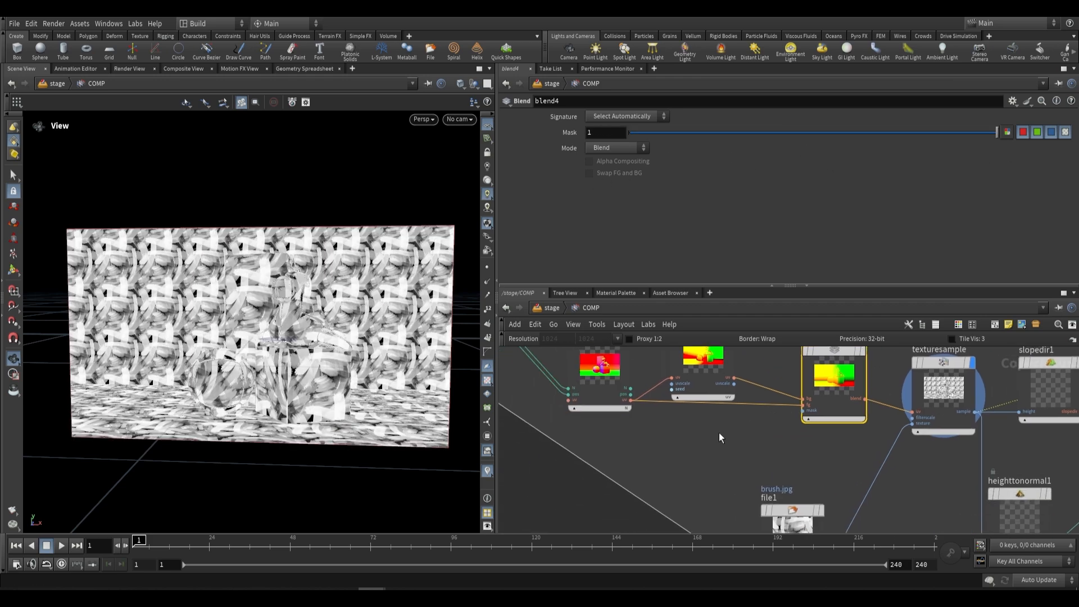
key(Tab)
text(noise)
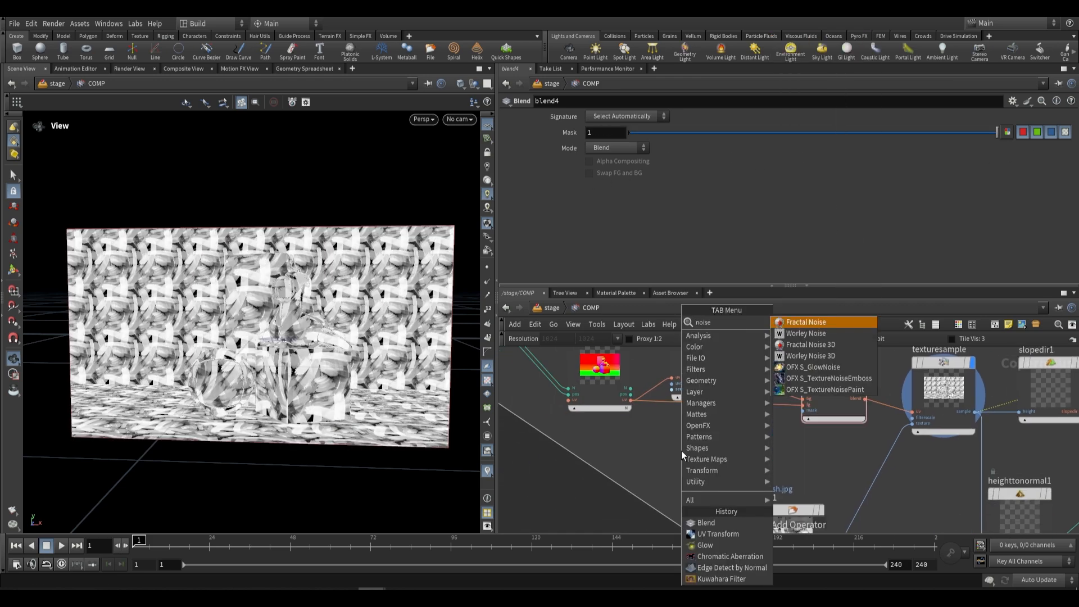
key(Down)
key(Down)
key(Return)
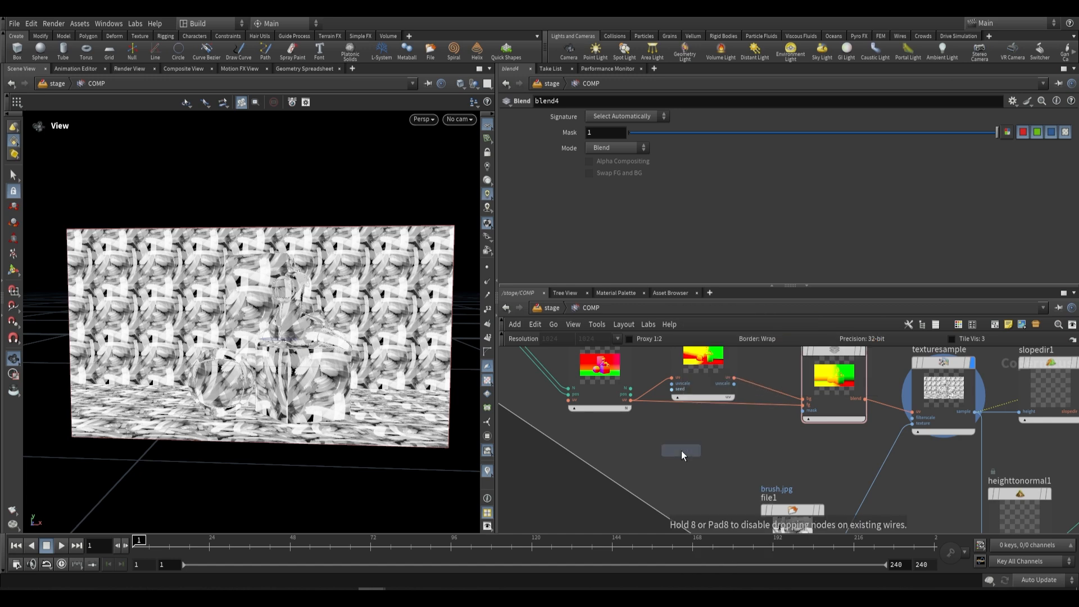
click(715, 443)
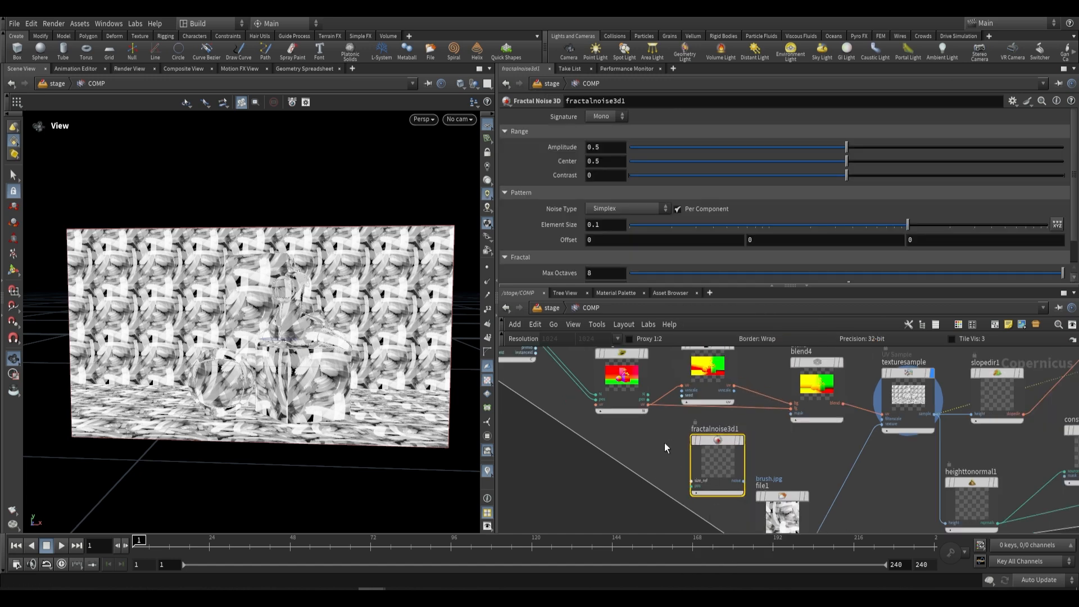
- Connect block_begin1's P output to fractalnoise3d1's pos input and display the noise
middle_drag(637, 428, 687, 488)
scroll(595, 411, up, 3)
middle_drag(630, 440, 462, 250)
click(686, 448)
scroll(824, 373, down, 1)
middle_drag(824, 373, 786, 404)
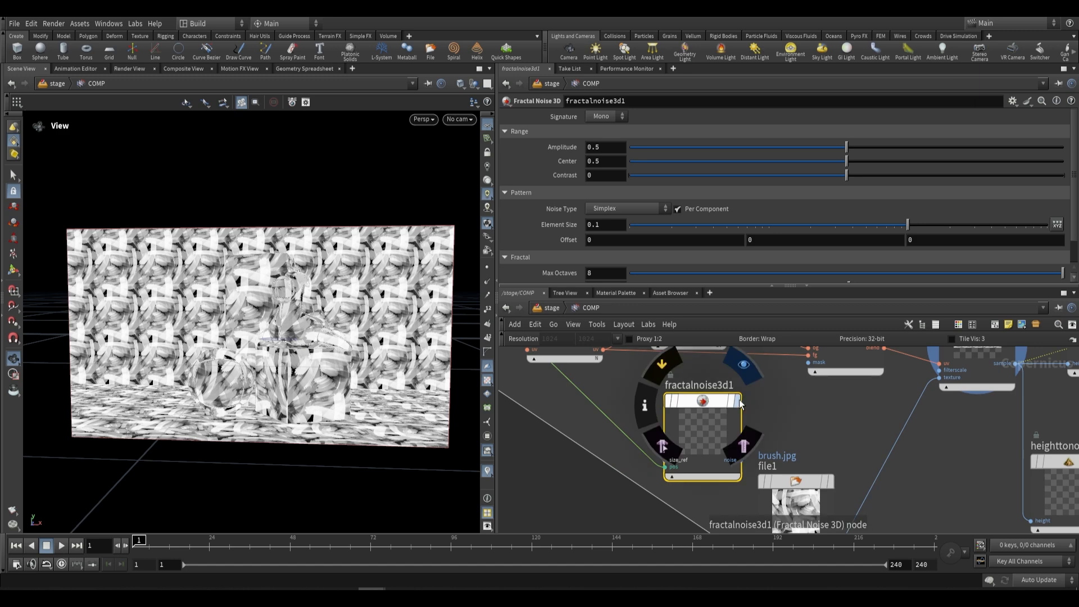
click(737, 401)
- Connect block_begin1 to fractalnoise3d1's size_ref input so the noise matches the render's size
scroll(608, 382, down, 2)
middle_drag(608, 382, 624, 444)
scroll(684, 457, up, 3)
scroll(692, 446, down, 2)
scroll(568, 376, up, 1)
middle_drag(568, 376, 593, 408)
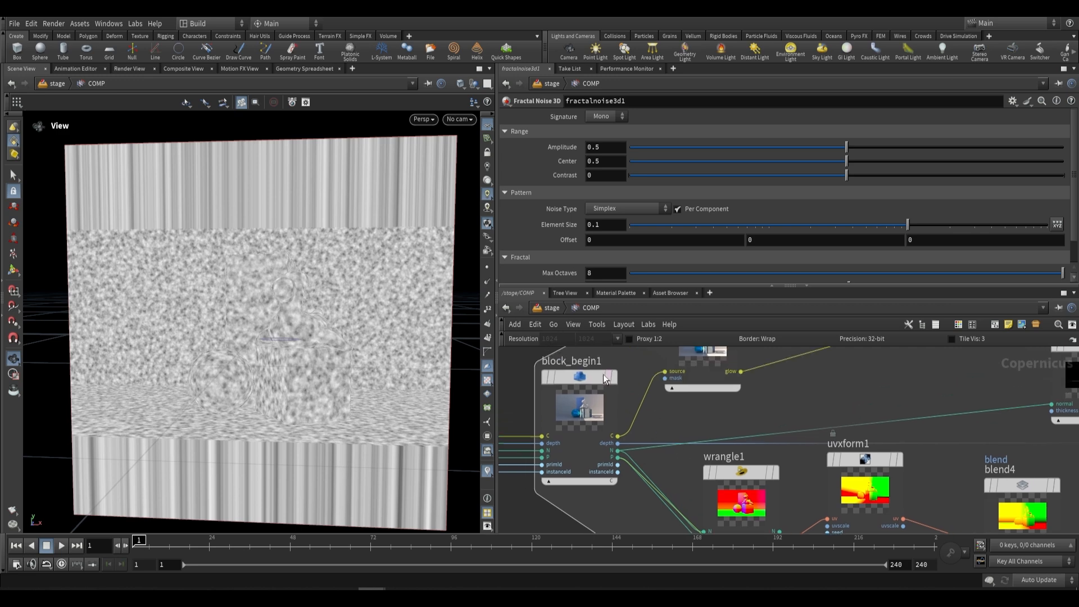
scroll(676, 465, up, 1)
middle_drag(676, 465, 479, 214)
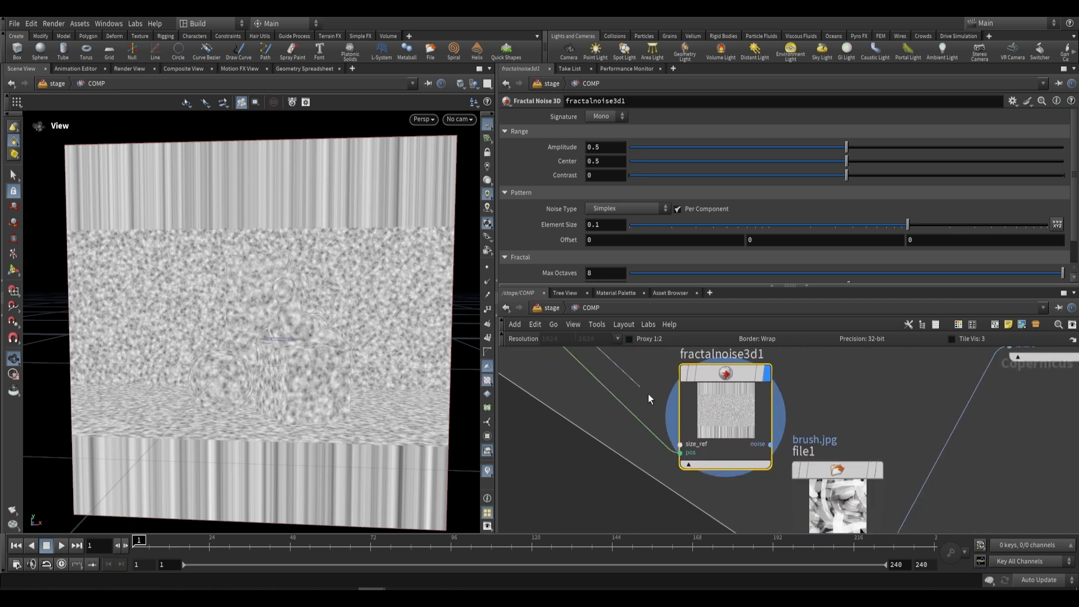
click(679, 444)
drag(728, 422, 699, 415)
scroll(274, 342, up, 3)
scroll(275, 342, up, 2)
drag(274, 341, 287, 336)
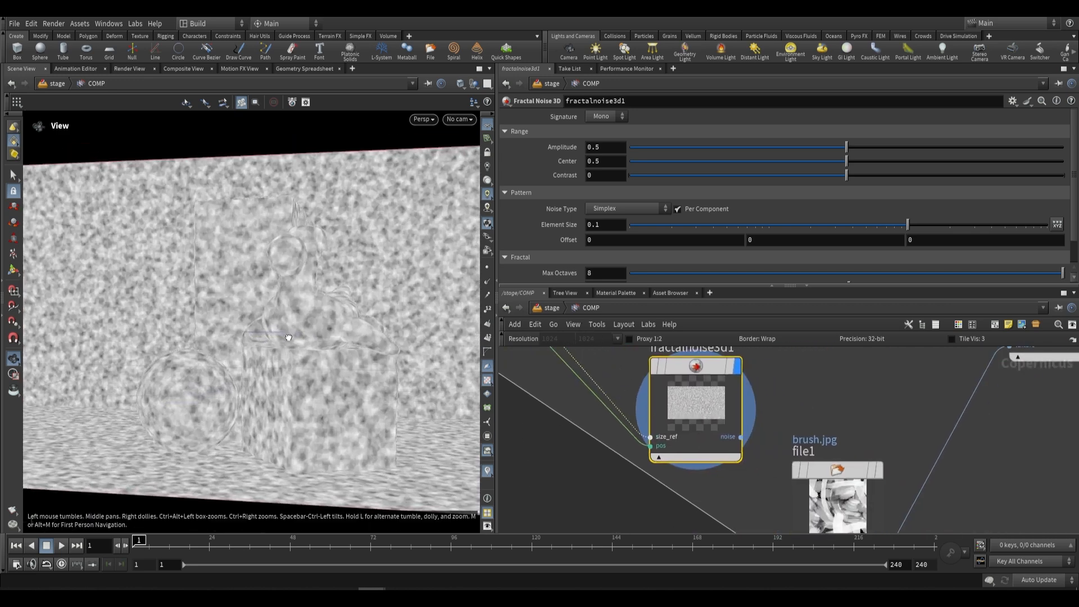
- Connect fractalnoise3d1's noise output to blend4's mask input and display texturesample
scroll(286, 336, down, 2)
scroll(795, 389, down, 1)
middle_drag(795, 389, 731, 442)
click(687, 485)
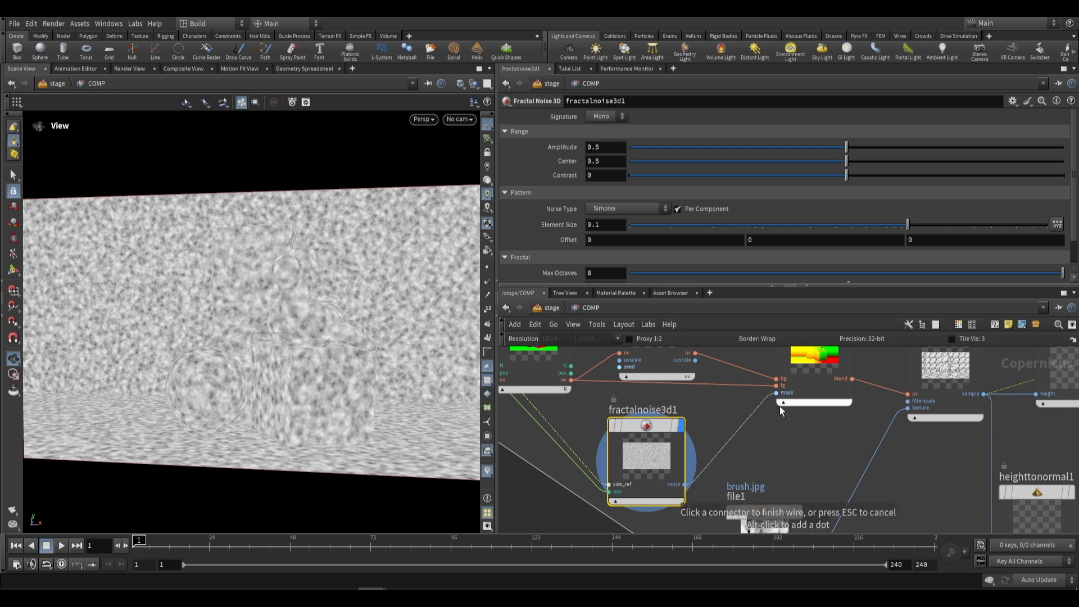
middle_drag(779, 406, 673, 435)
click(785, 388)
click(946, 382)
scroll(730, 457, down, 1)
click(641, 466)
click(655, 444)
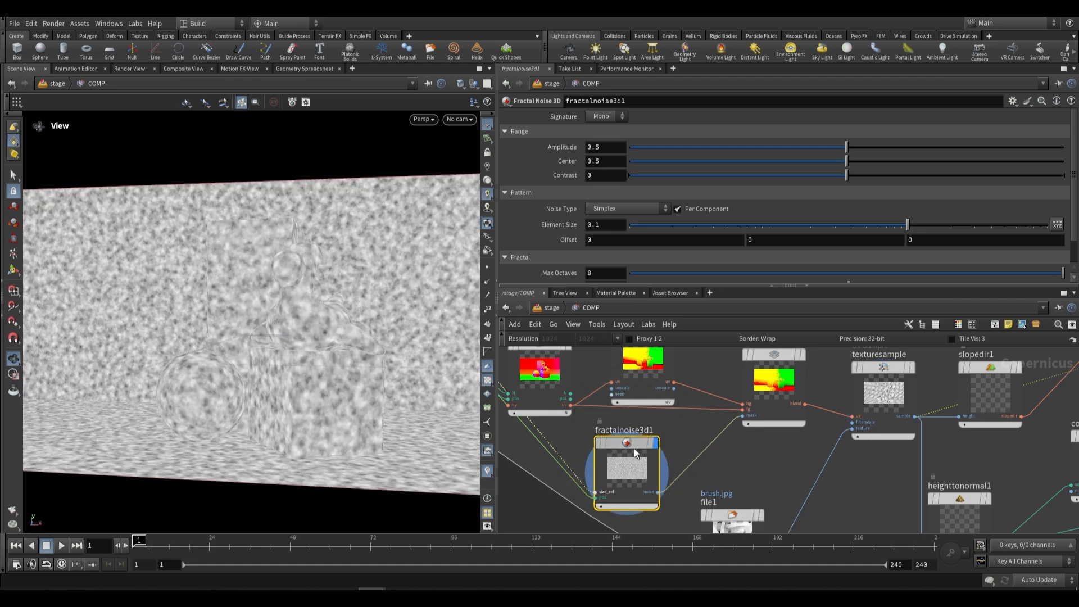
click(904, 368)
middle_drag(894, 394, 887, 380)
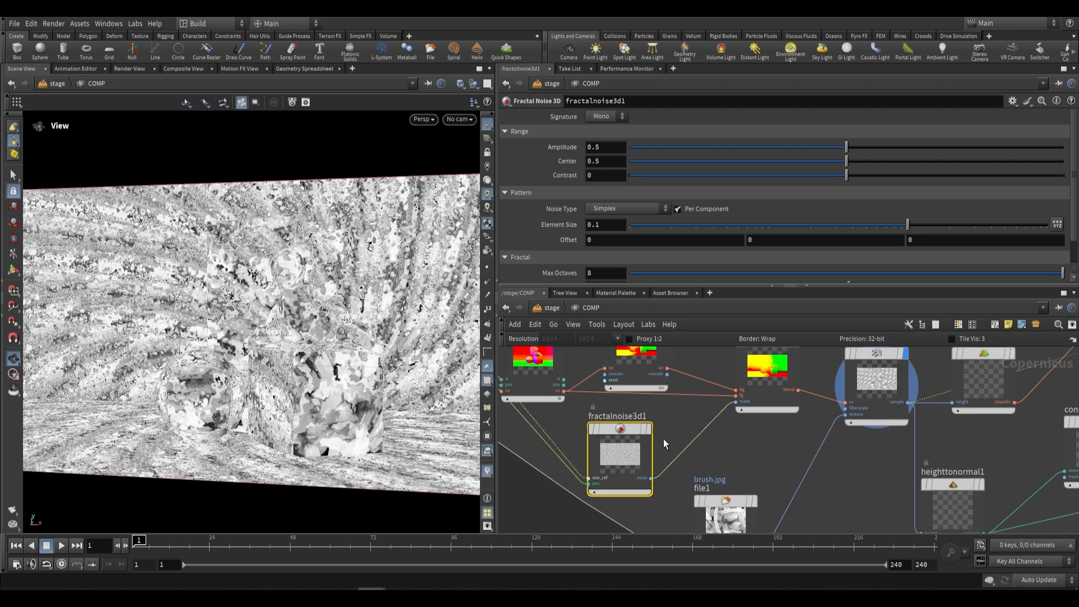
- Insert a Remap node between fractalnoise3d1 and blend4, and bring both ramp points together slightly before the middle for a hard threshold
key(Tab)
text(rema)
key(Return)
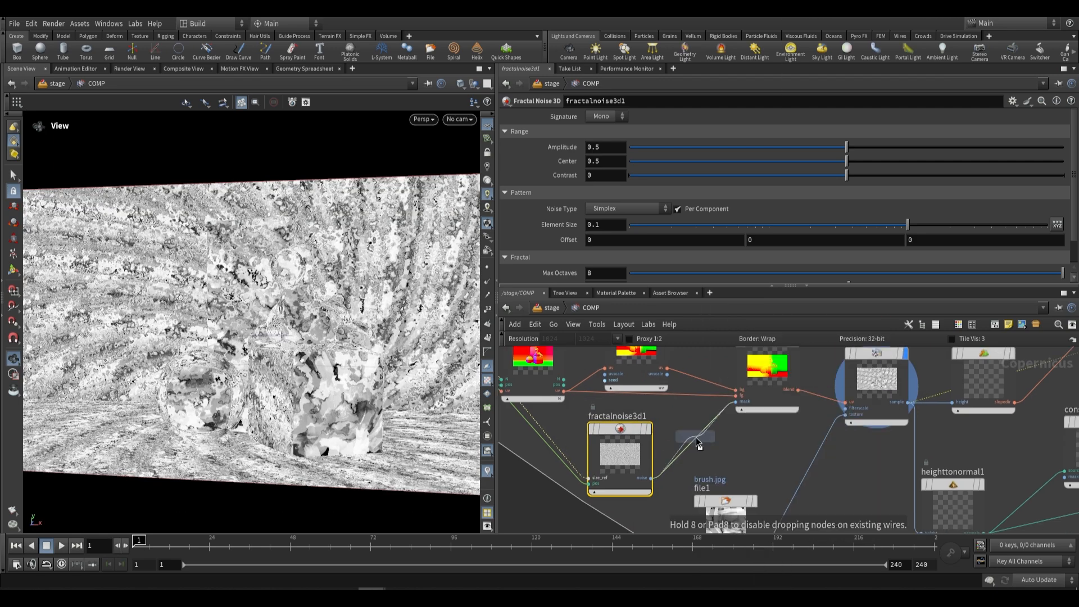
click(708, 432)
drag(1065, 251, 783, 251)
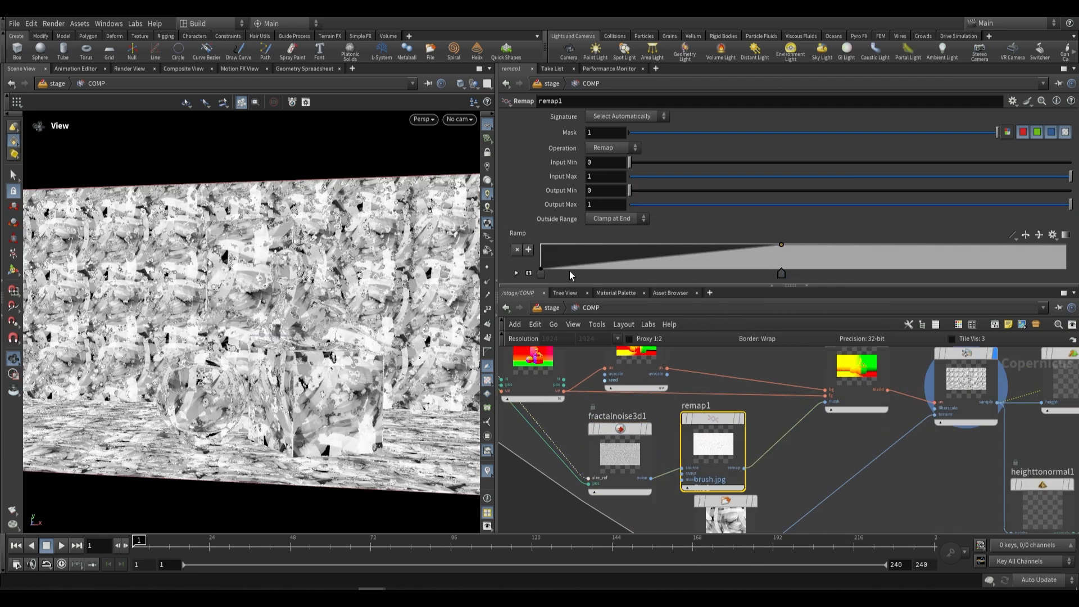
drag(541, 274, 780, 276)
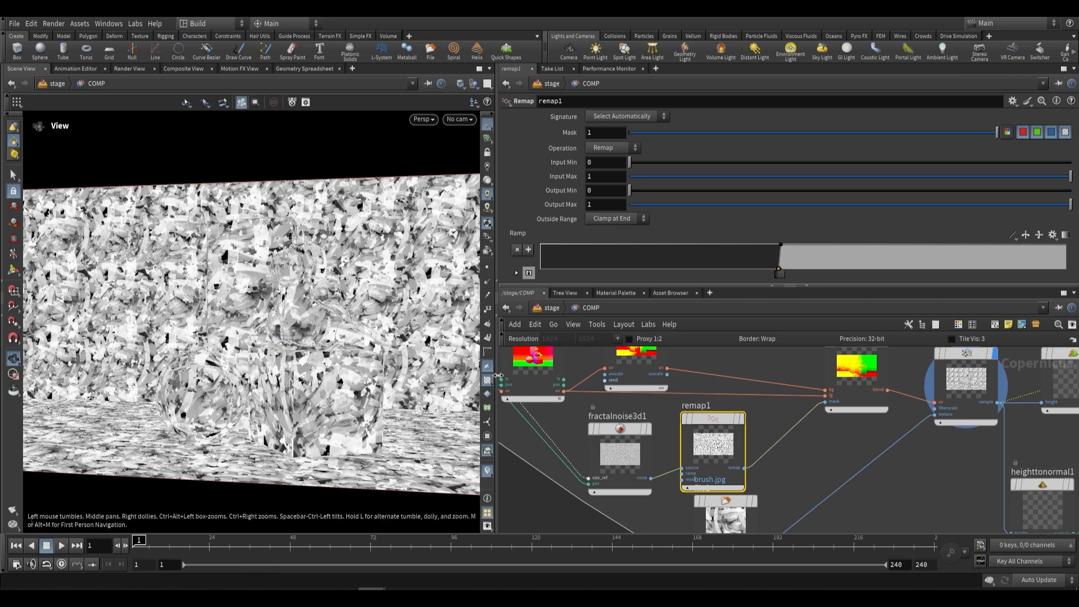
- Raise fractalnoise3d1's Element Size to 0.749604 and display remap1
click(618, 432)
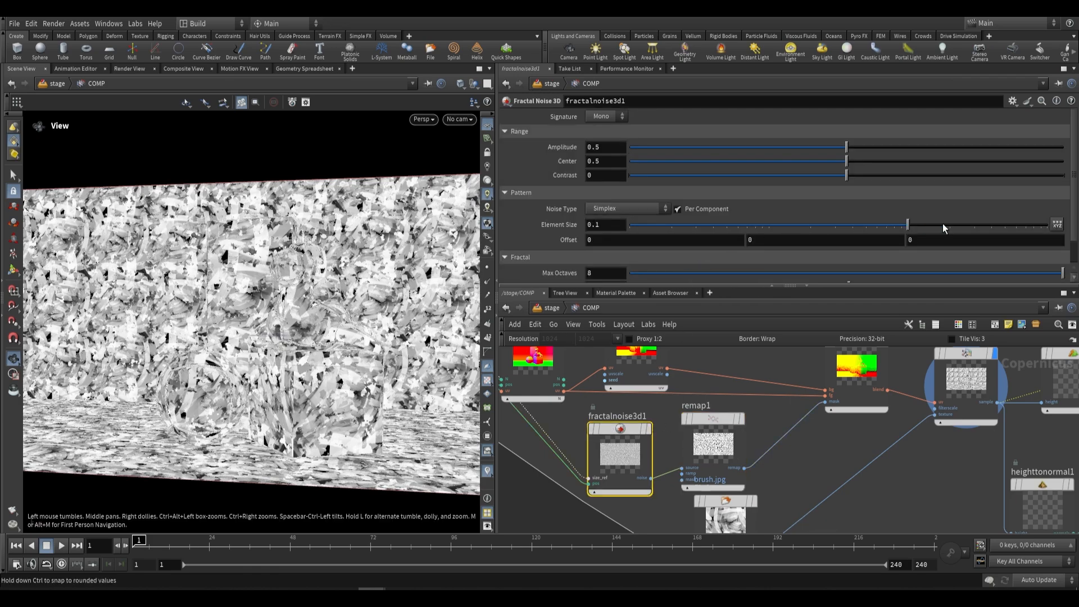
drag(930, 225, 1009, 225)
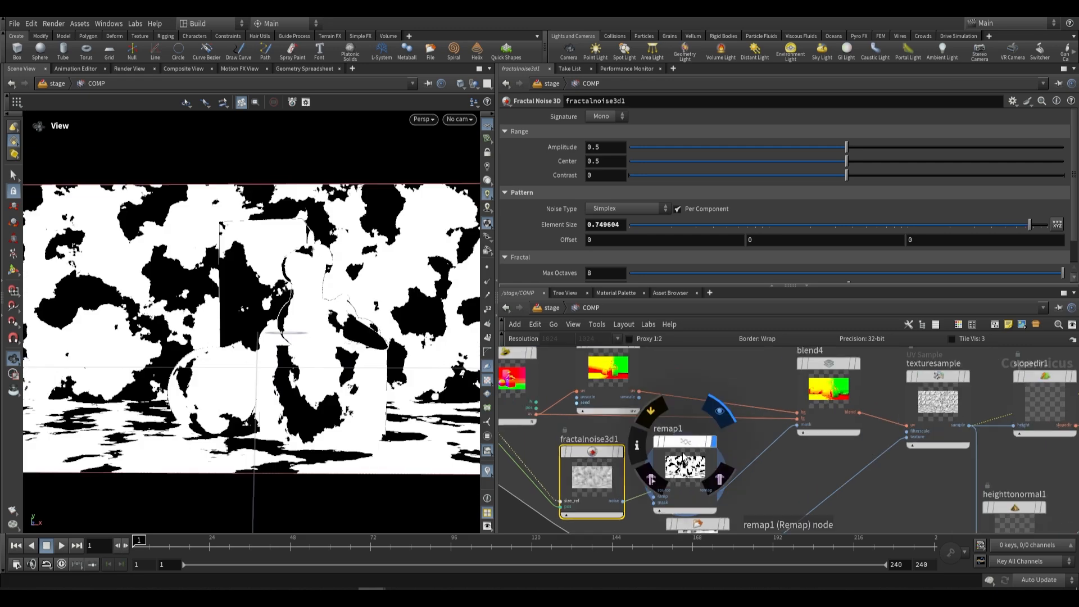
middle_drag(767, 427, 770, 403)
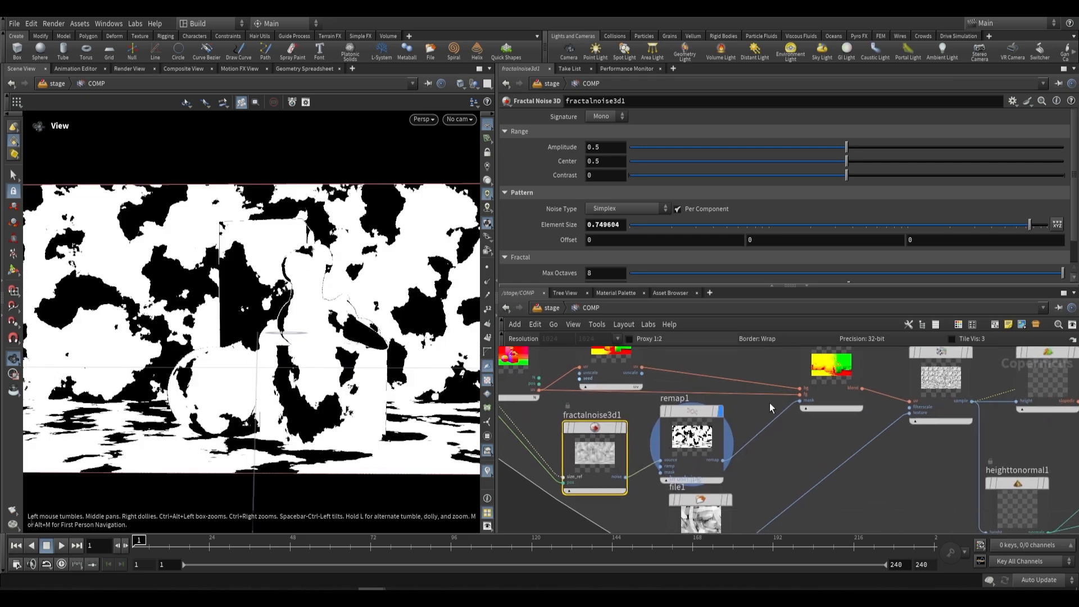
- Set fractalnoise3d1's Amplitude to 1 and its Element Size to about 0.425
drag(600, 456, 601, 446)
scroll(711, 267, down, 2)
mouse_move(846, 272)
mouse_down()
mouse_move(985, 272)
mouse_move(842, 270)
mouse_up()
scroll(841, 269, up, 2)
mouse_move(847, 147)
mouse_down()
mouse_move(1063, 148)
mouse_move(847, 167)
mouse_up()
drag(1029, 224, 997, 225)
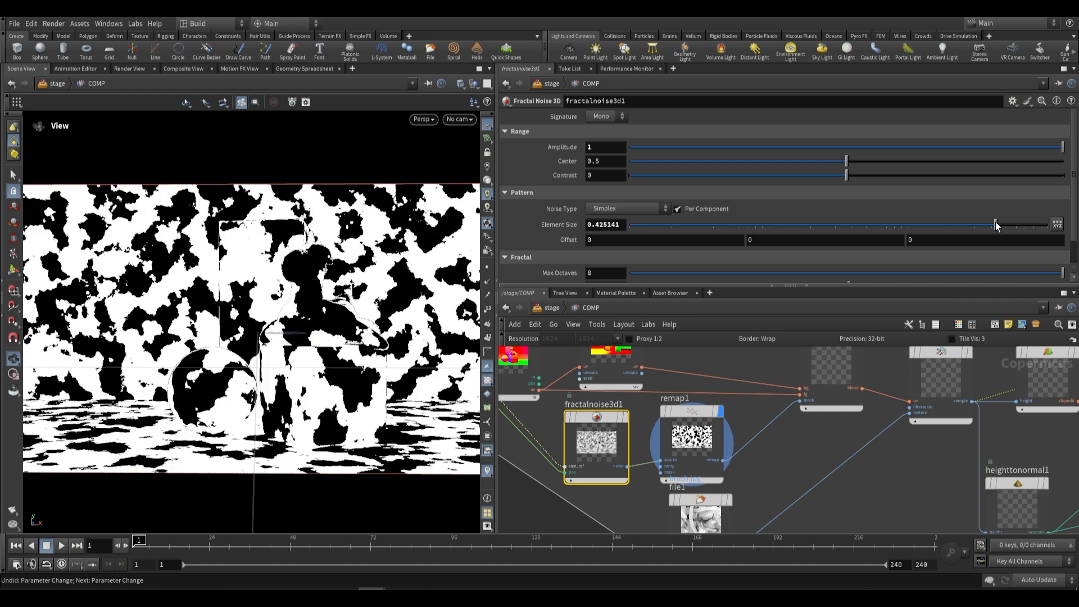
- Display texturesample and examine how the noise mask breaks up the repeating brush strokes
scroll(928, 394, down, 1)
middle_drag(927, 394, 843, 437)
click(878, 403)
drag(194, 291, 167, 285)
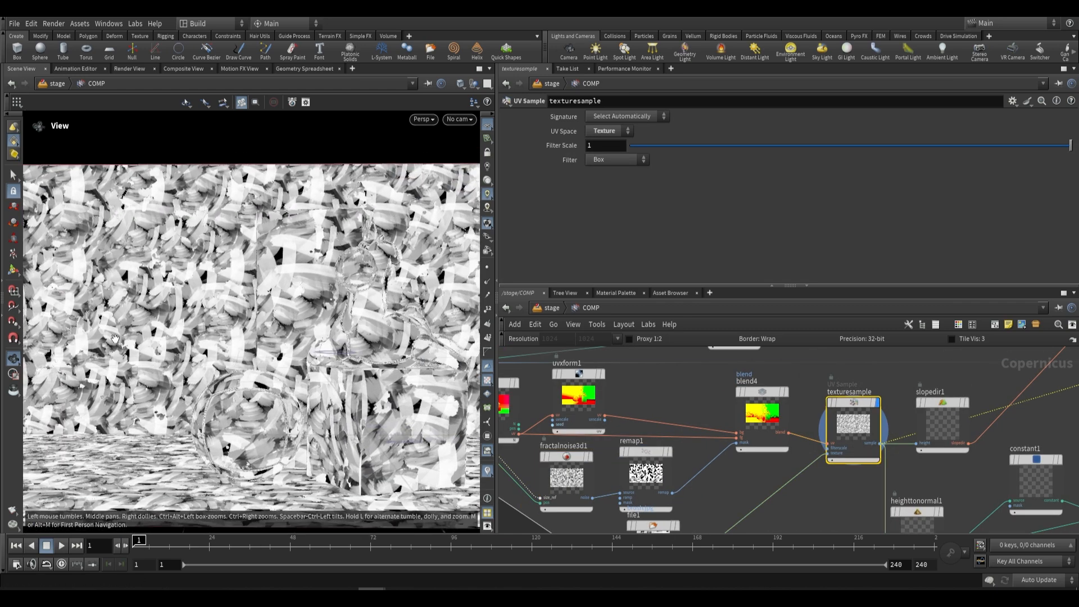
scroll(189, 378, down, 1)
middle_drag(188, 378, 159, 382)
- Display blend1, the last node before block_end1, and check the complete painterly image
scroll(1011, 402, down, 2)
middle_drag(1012, 402, 577, 464)
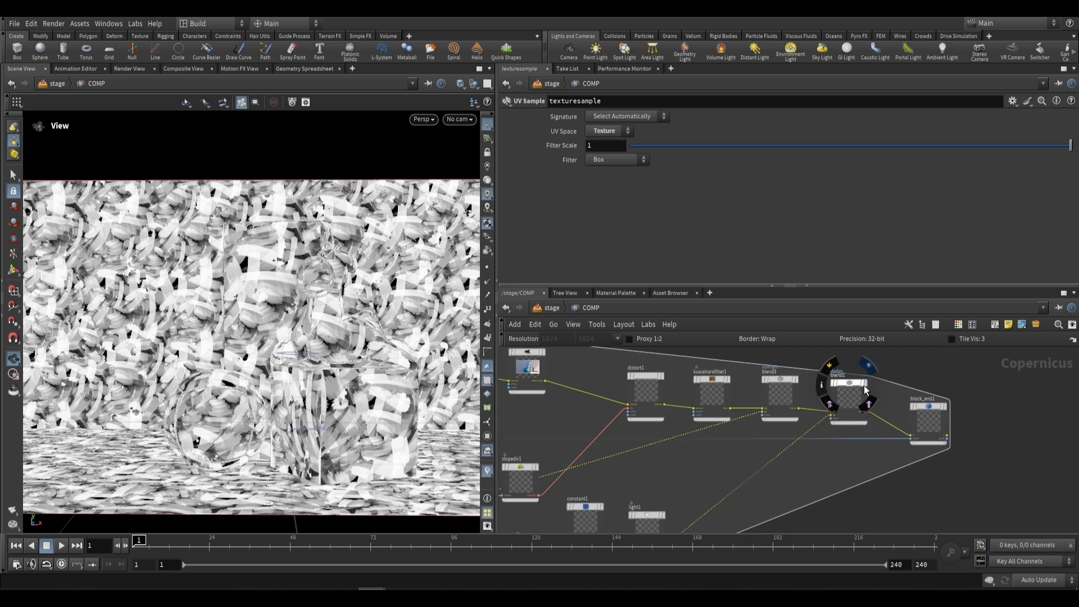
click(865, 384)
click(845, 391)
mouse_move(314, 242)
mouse_down()
mouse_move(275, 181)
mouse_move(340, 272)
mouse_up()
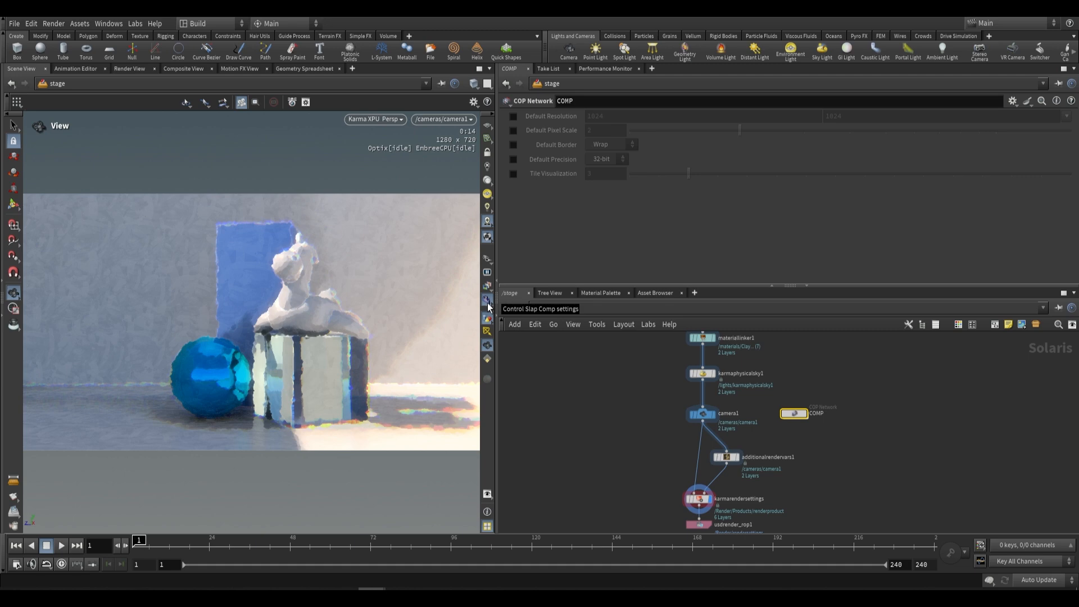
- Turn off the slap comp in the stage viewport and select the usdrender_rop1 node
click(488, 303)
middle_drag(776, 515, 798, 465)
click(710, 507)
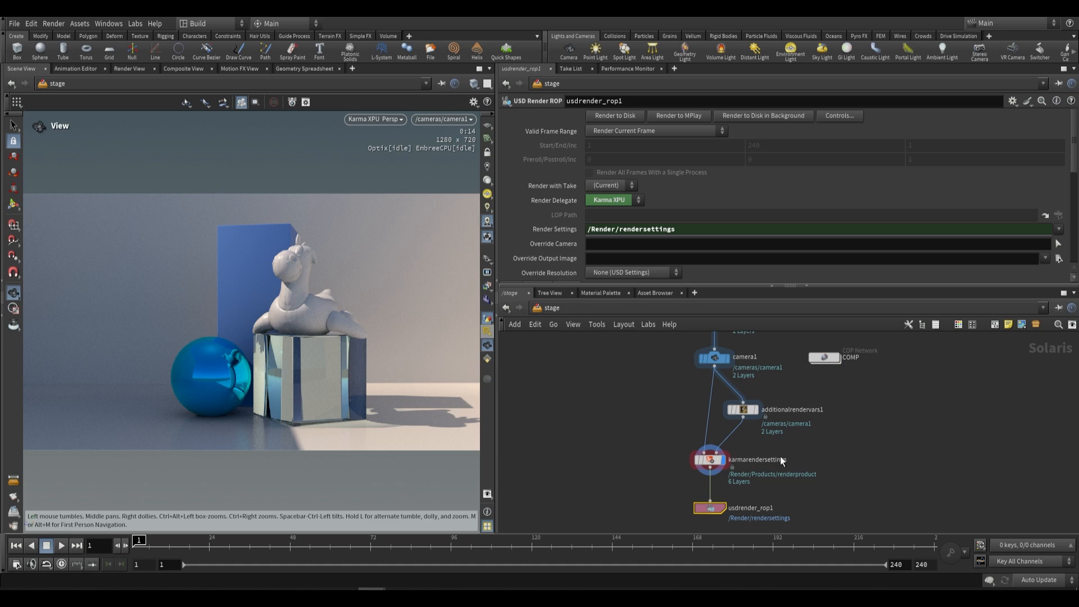
- Add one slap comp entry to usdrender_rop1's Husk settings and set its source to COP Network
middle_drag(822, 414, 780, 430)
scroll(780, 430, up, 1)
scroll(779, 444, down, 2)
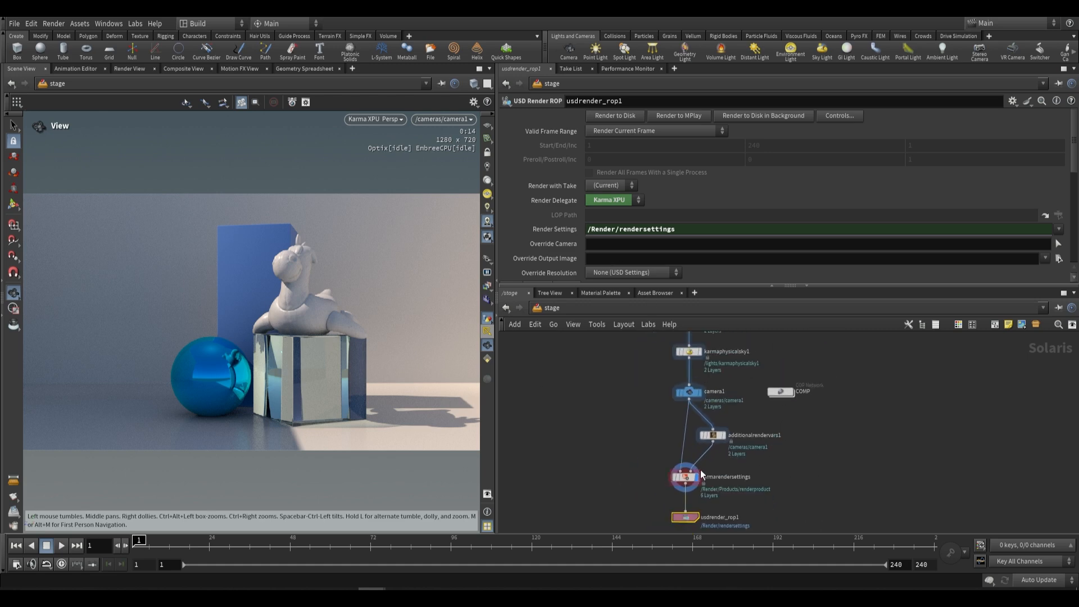
middle_drag(747, 500, 729, 428)
scroll(728, 428, down, 1)
scroll(690, 442, up, 3)
scroll(562, 230, down, 5)
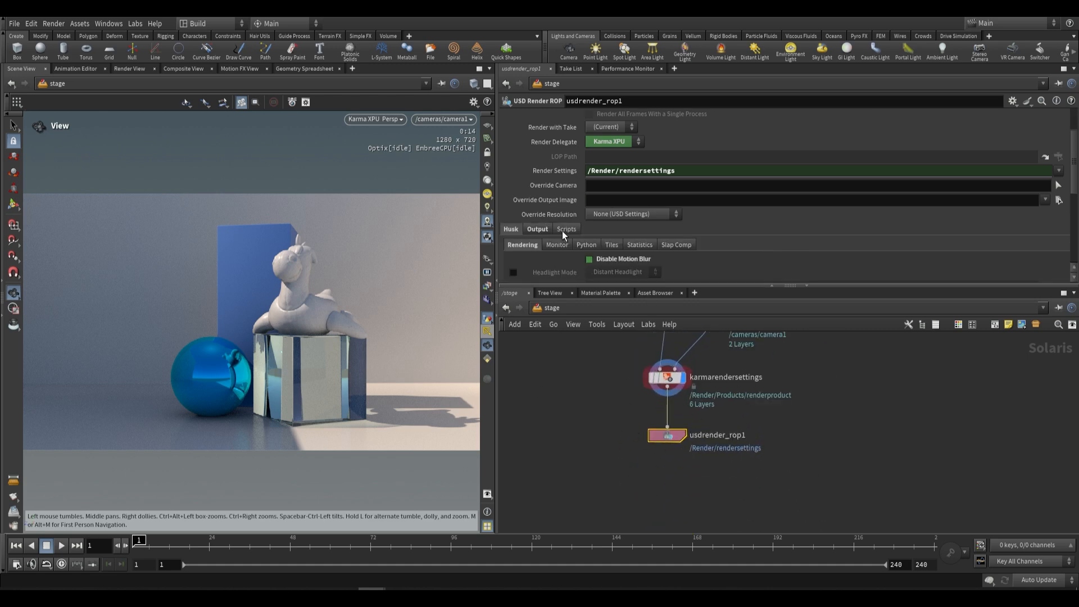
click(676, 171)
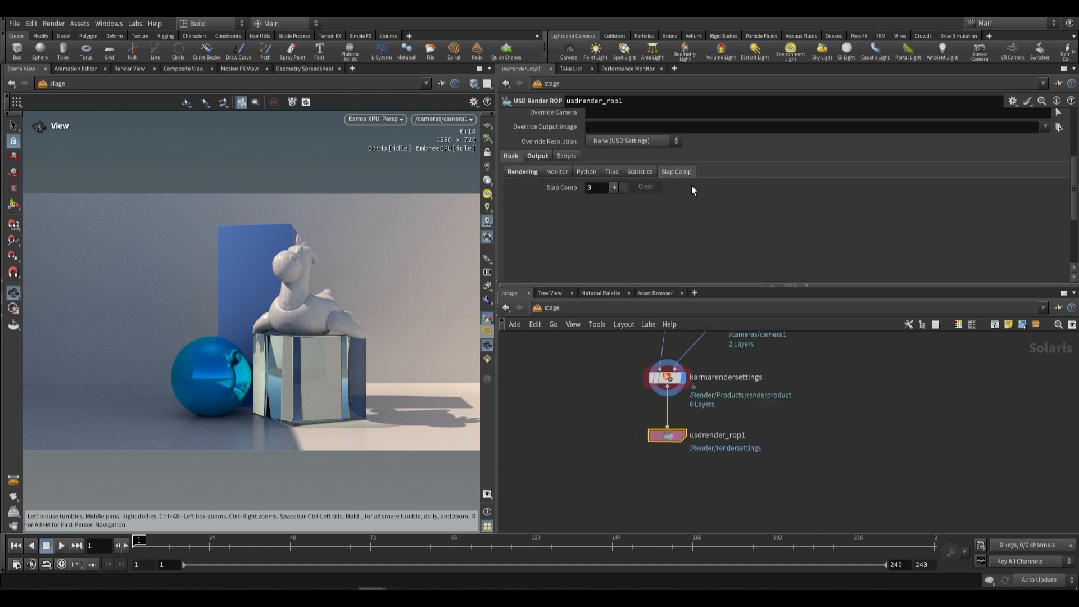
click(614, 187)
click(644, 218)
click(646, 238)
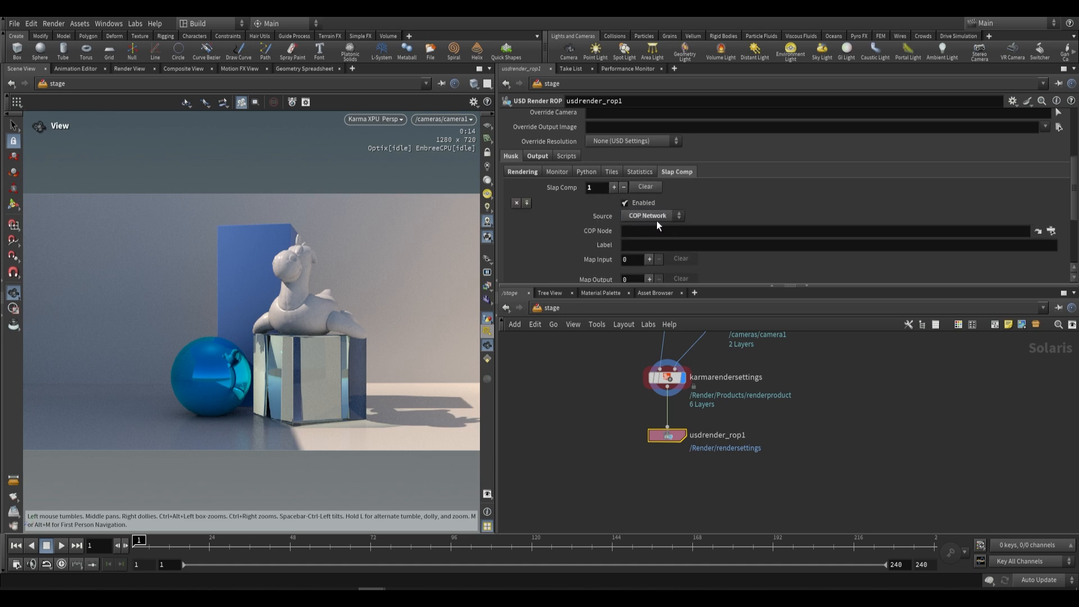
- Copy block_end1 from the COMP network and paste it as the slap comp's COP Node, /stage/COMP/block_end1
scroll(811, 361, down, 1)
middle_drag(853, 379, 756, 488)
double_click(714, 385)
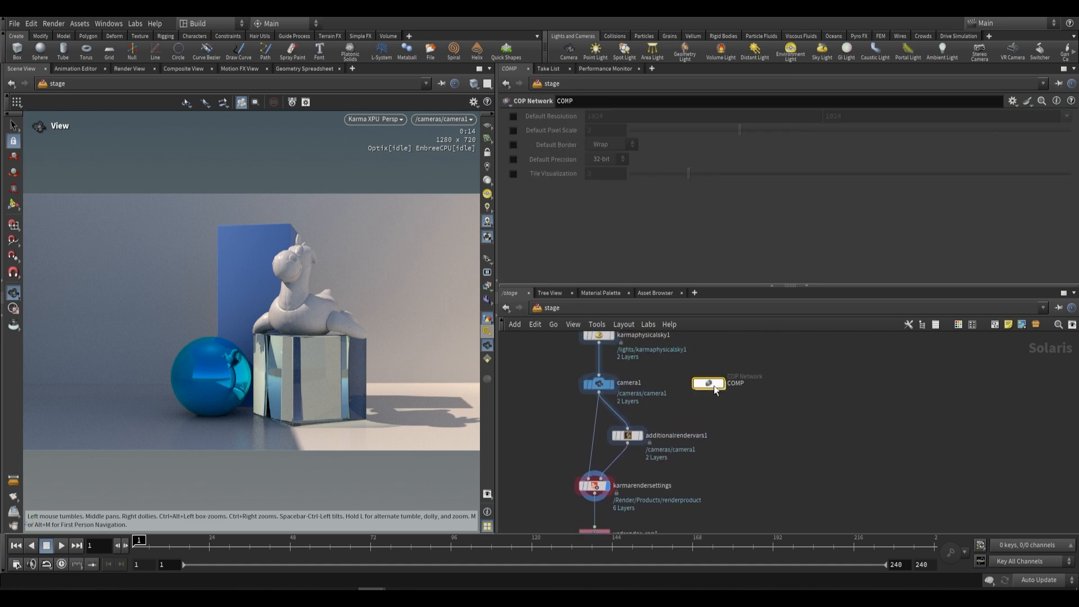
middle_drag(939, 420, 674, 427)
scroll(800, 437, down, 2)
scroll(793, 371, up, 2)
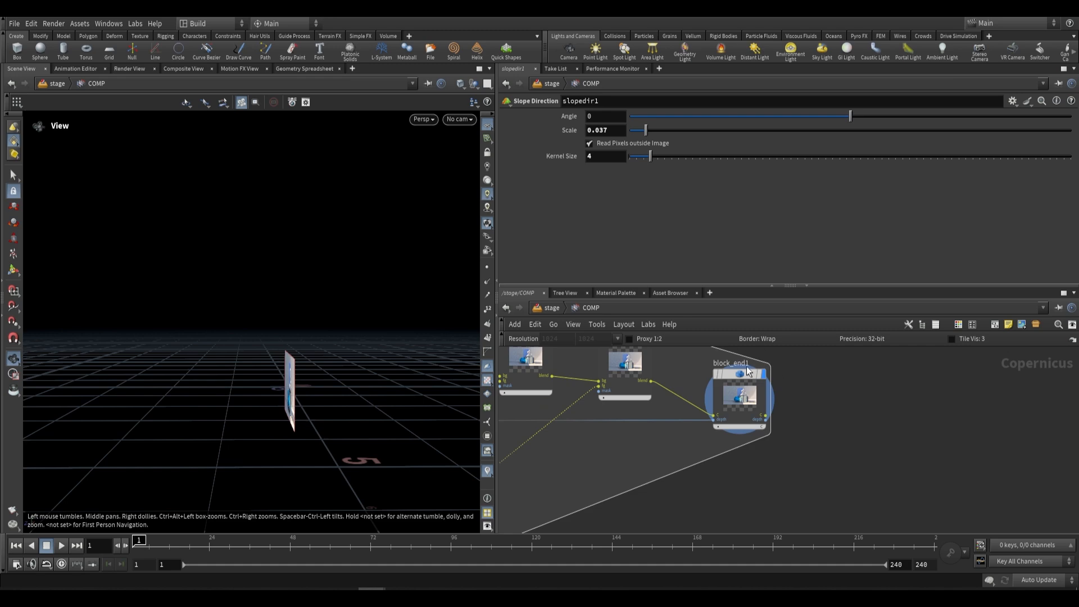
click(748, 372)
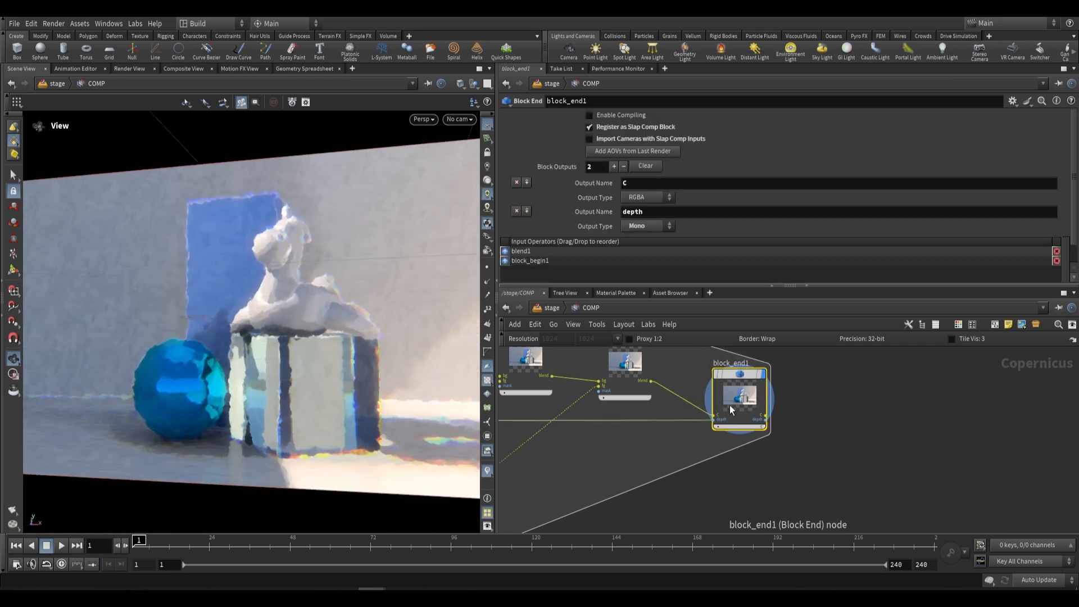
key(ctrl+c)
click(557, 308)
click(600, 474)
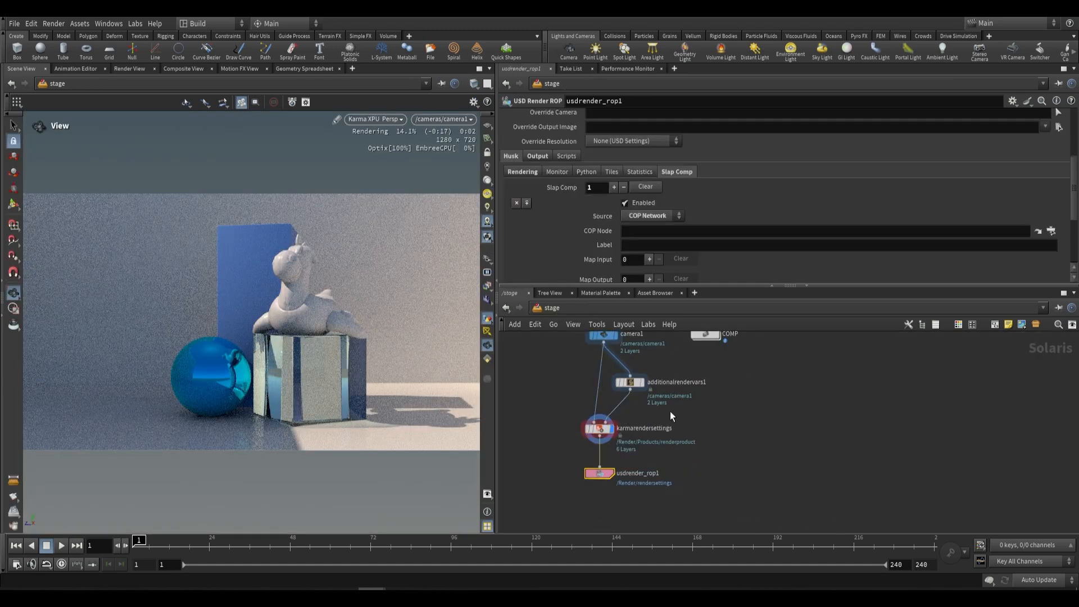
click(645, 231)
key(Return)
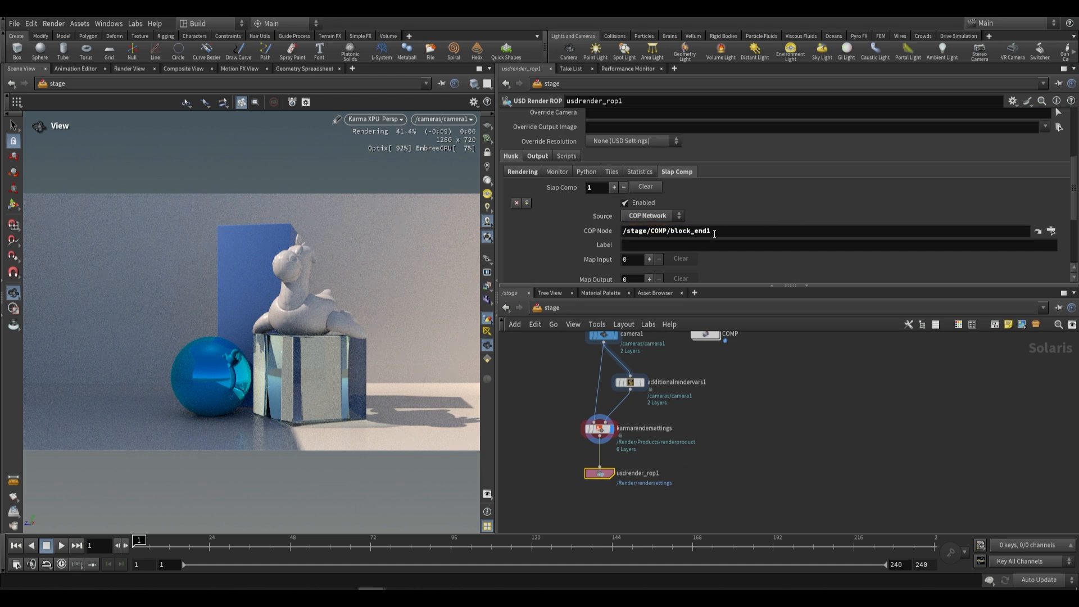
drag(652, 231, 617, 231)
- Inspect the COMP network's block_begin1 to see which AOV channels pass through it
middle_drag(754, 411, 746, 473)
click(699, 398)
middle_drag(704, 430, 704, 376)
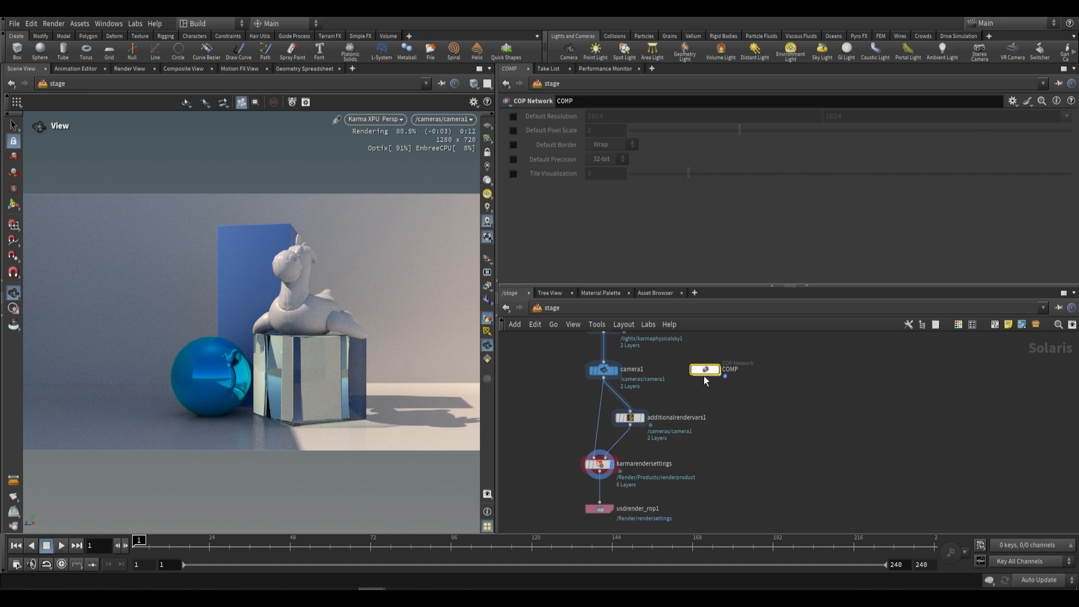
click(613, 500)
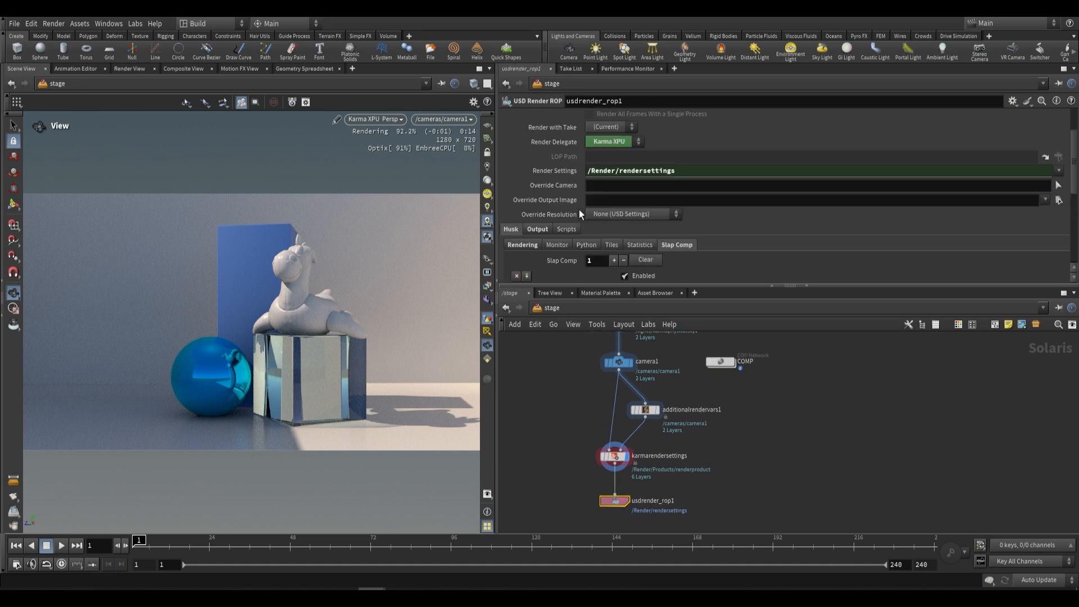
click(721, 362)
double_click(722, 364)
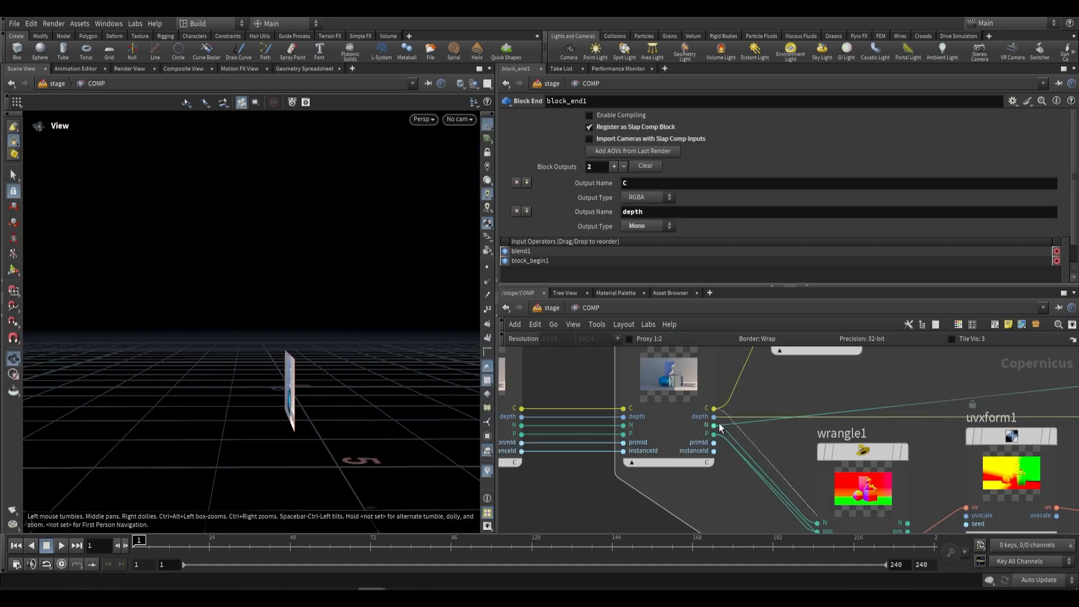
scroll(722, 423, down, 1)
middle_drag(730, 426, 750, 435)
scroll(629, 419, up, 2)
middle_drag(628, 417, 627, 398)
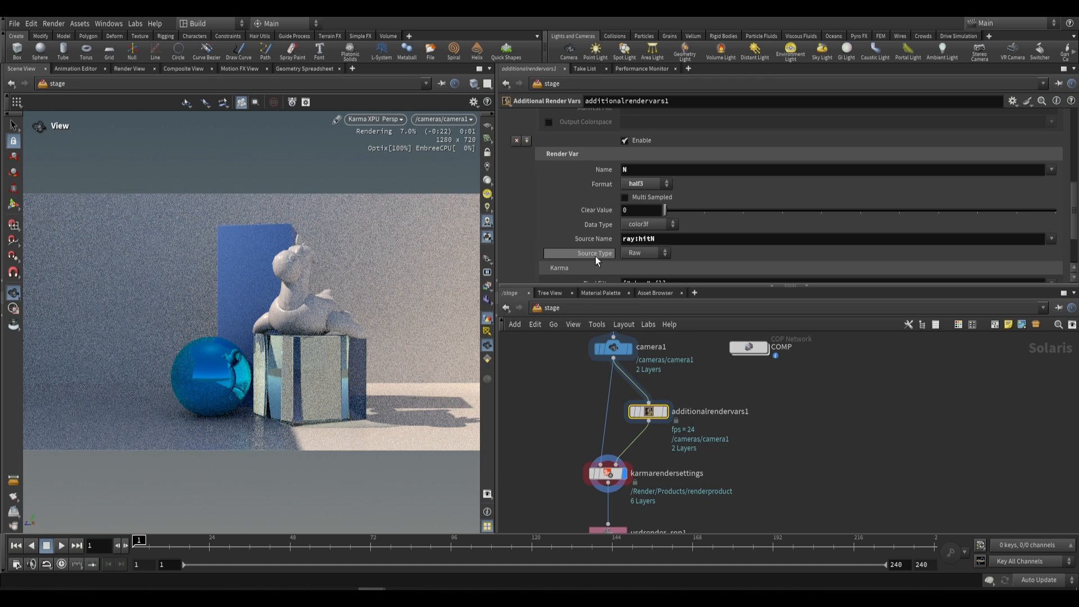
- Review the N and P render variables defined in additionalrendervars1
scroll(589, 249, up, 8)
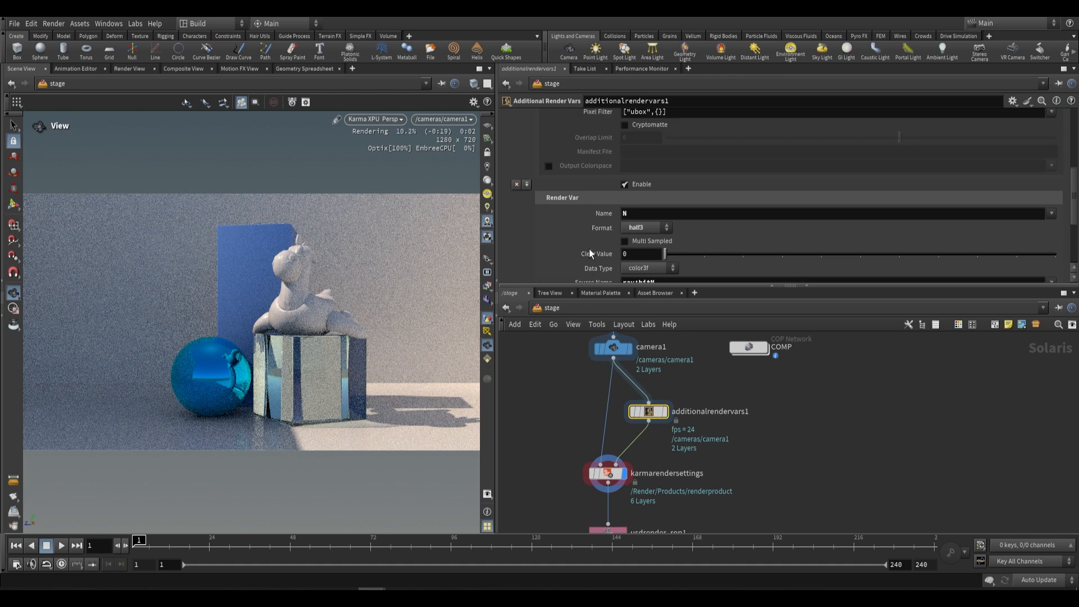
scroll(631, 198, down, 5)
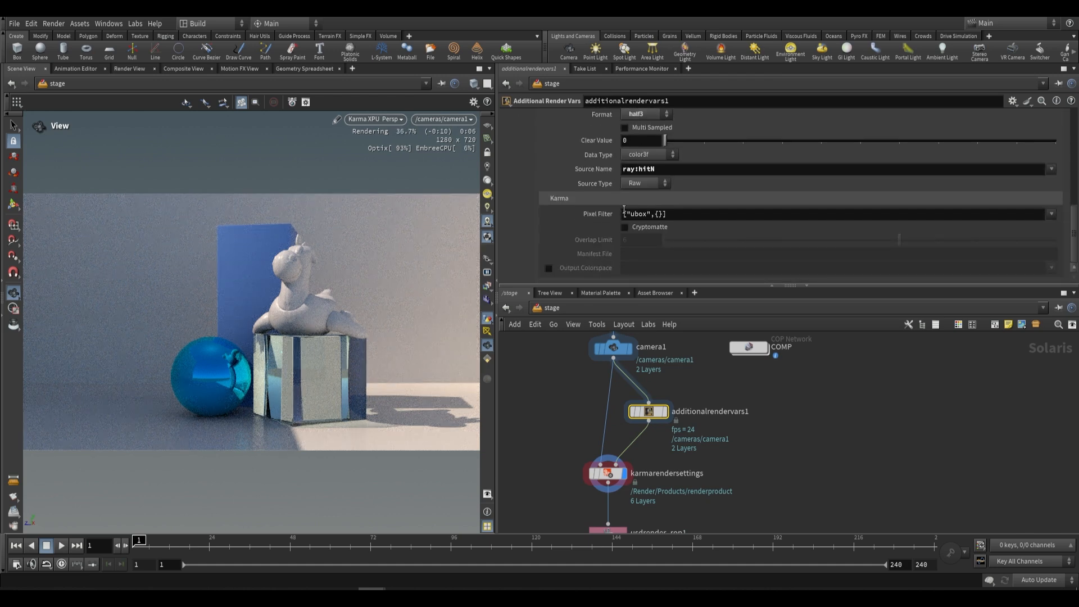
scroll(605, 211, up, 6)
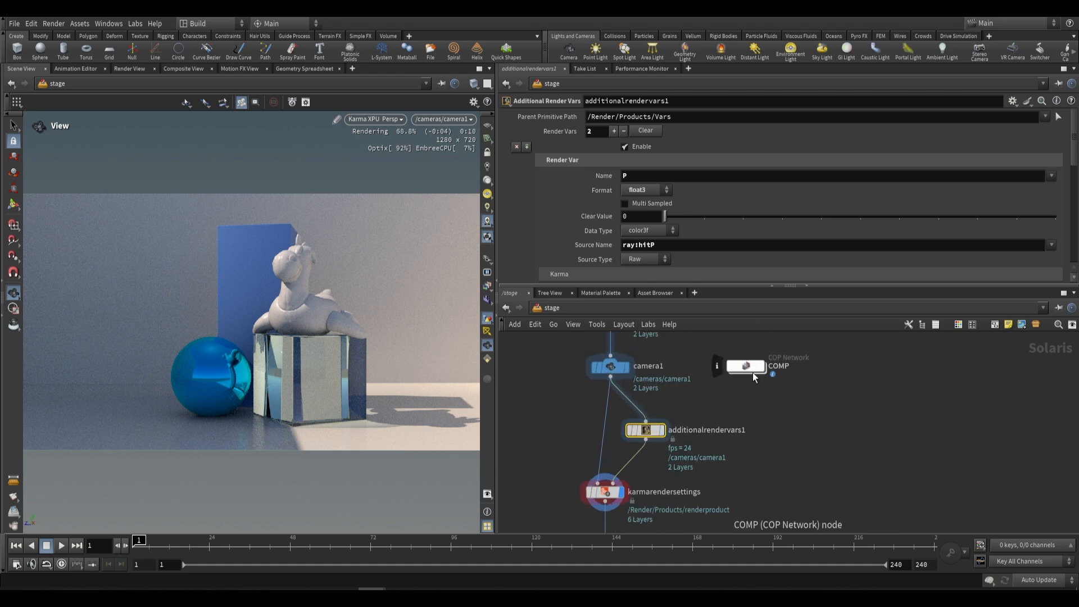
- Remove the depth, primId and instanceId inputs from block_begin1 in the COMP network
double_click(753, 373)
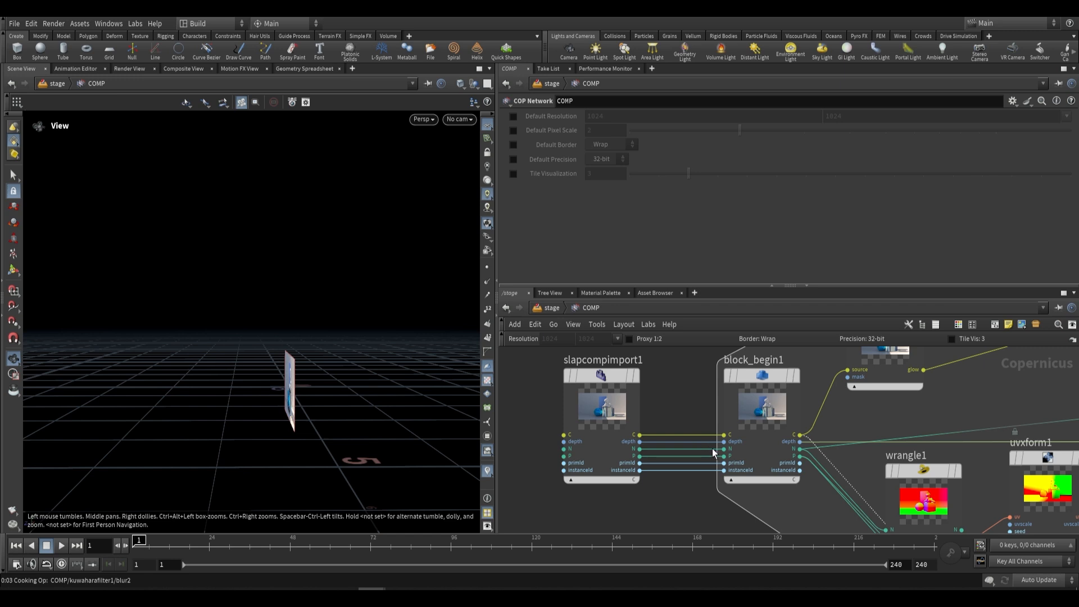
click(747, 443)
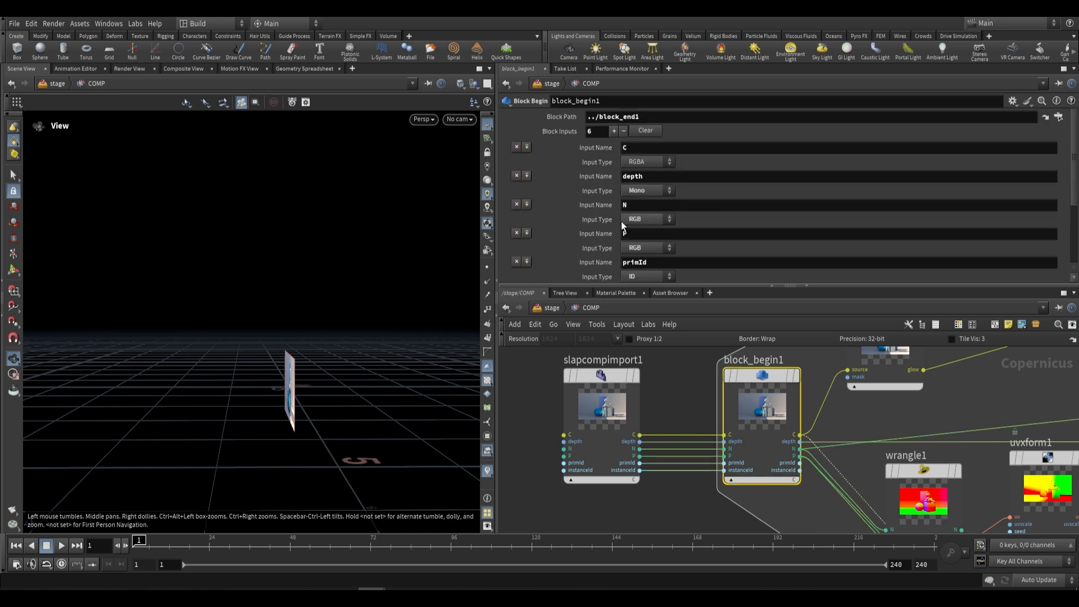
click(517, 176)
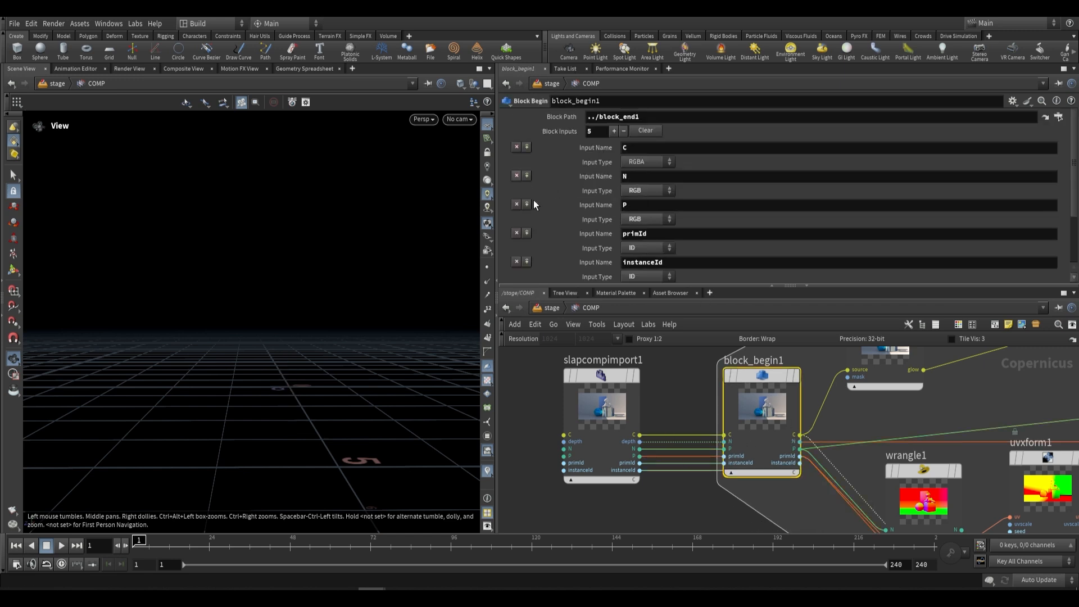
click(516, 233)
click(516, 233)
- Remove the instanceId, primId and depth AOVs from slapcompimport1
click(610, 421)
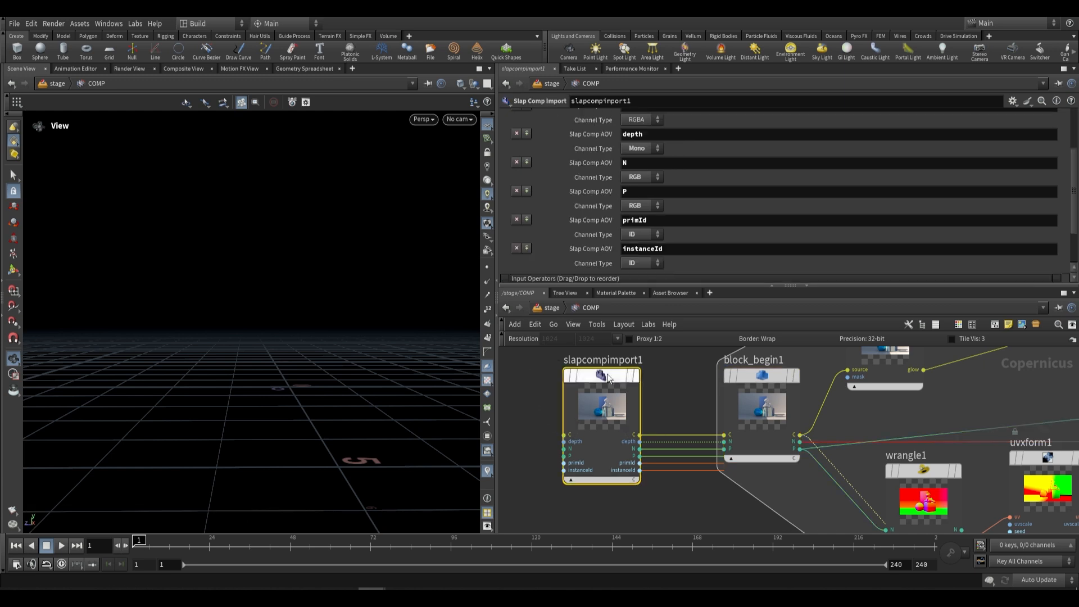
click(516, 248)
click(517, 238)
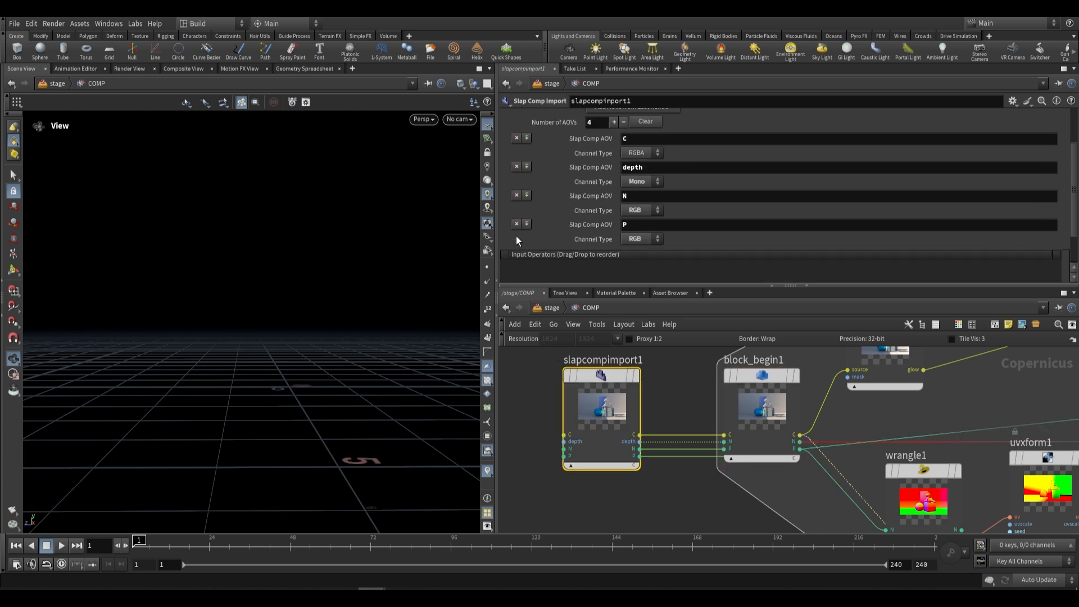
click(516, 167)
scroll(697, 392, down, 2)
middle_drag(696, 390, 639, 385)
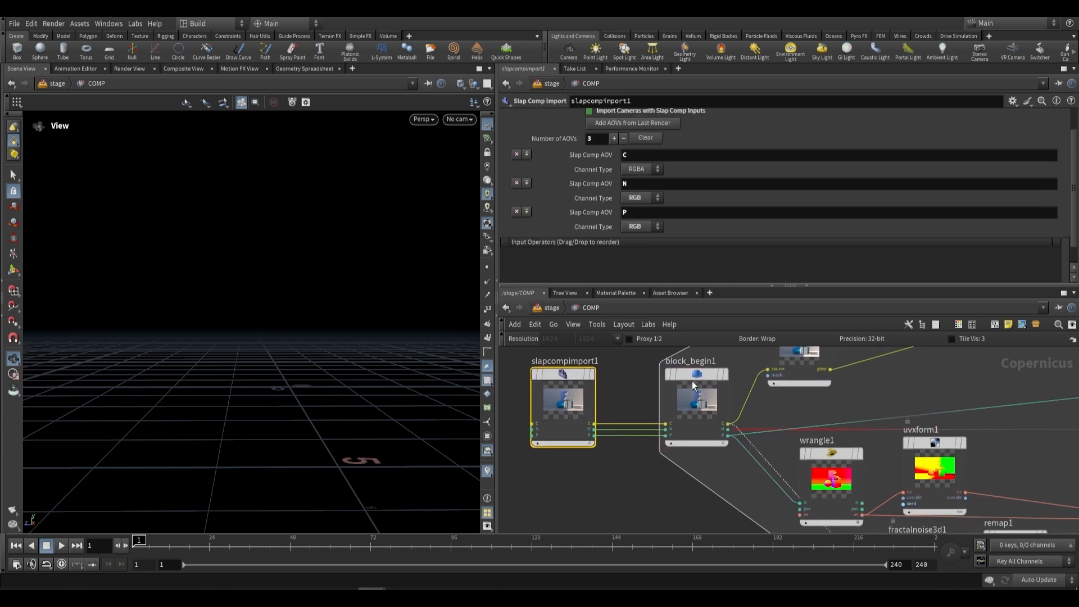
- Delete the wire running from block_begin1 to block_end1's depth input and remove the depth output from block_end1
click(707, 425)
scroll(963, 400, down, 2)
middle_drag(967, 401, 656, 419)
middle_drag(984, 432, 651, 424)
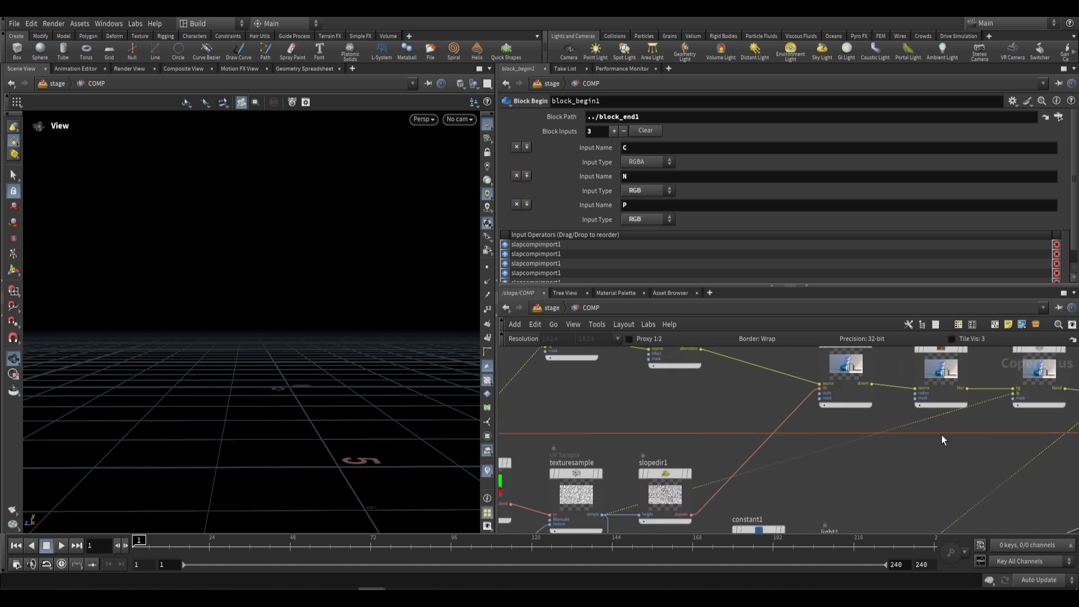
middle_drag(943, 435, 649, 436)
middle_drag(947, 436, 646, 440)
scroll(709, 442, up, 2)
click(697, 436)
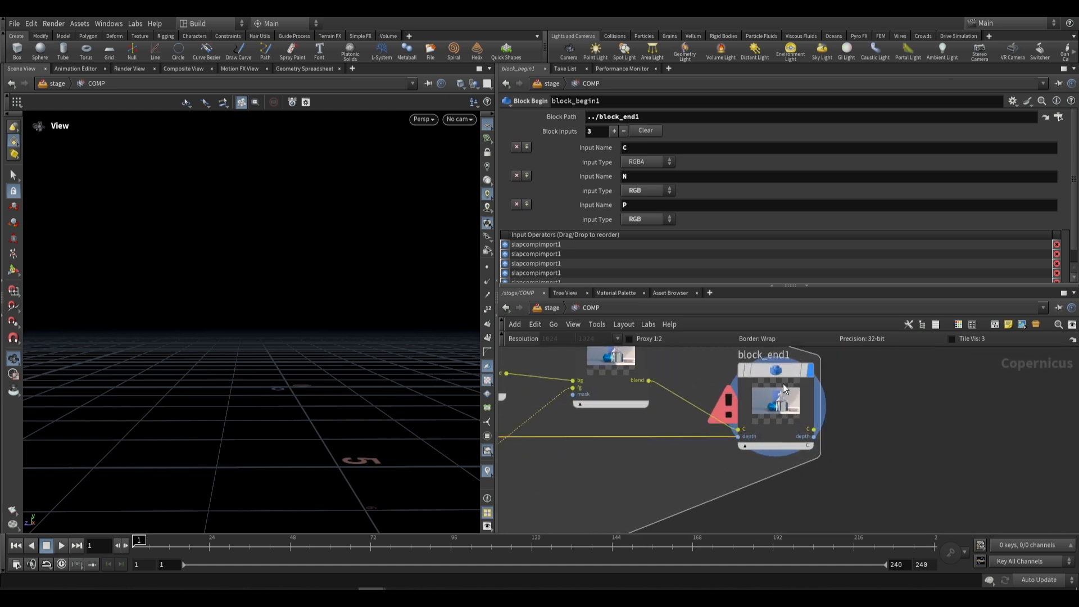
key(Delete)
click(785, 394)
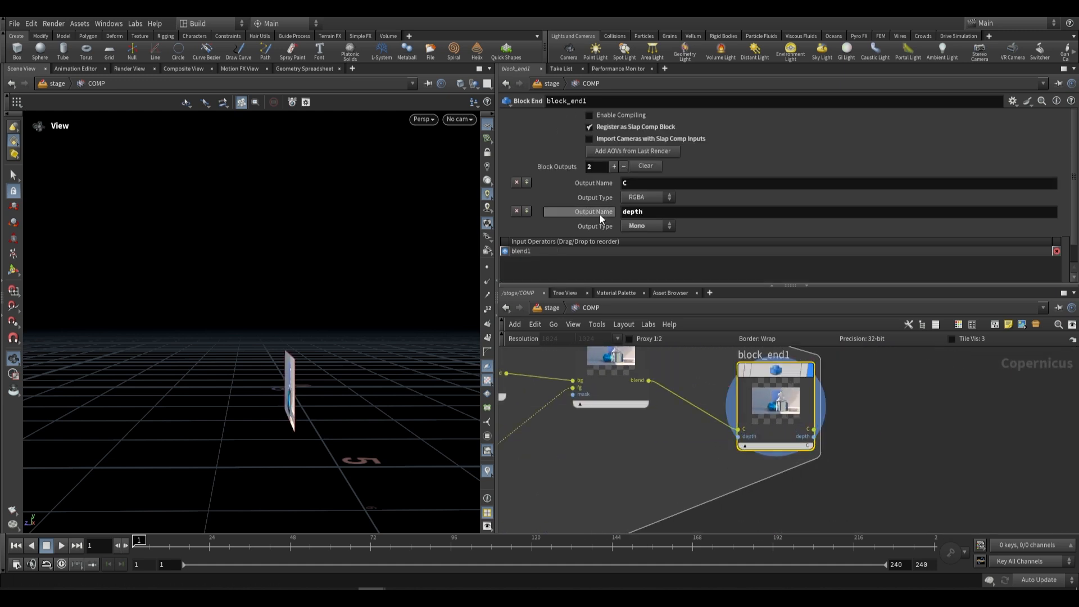
click(516, 211)
- Check the network's wiring from slapcompimport1 and block_begin1 through to block_end1
scroll(751, 385, down, 2)
middle_drag(689, 408, 706, 424)
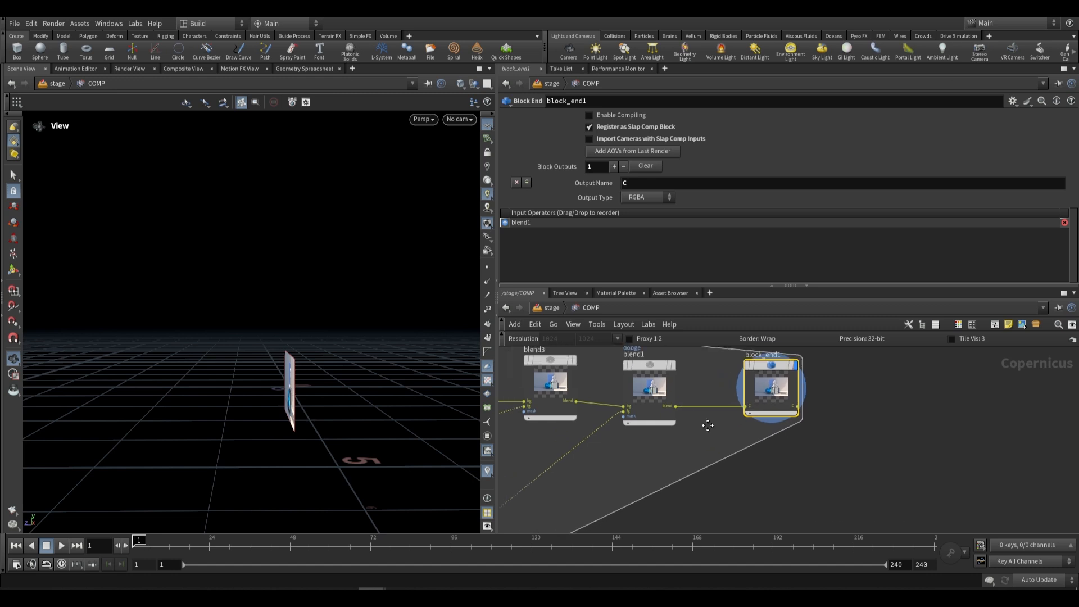
scroll(745, 427, up, 1)
scroll(745, 426, down, 4)
scroll(710, 426, up, 3)
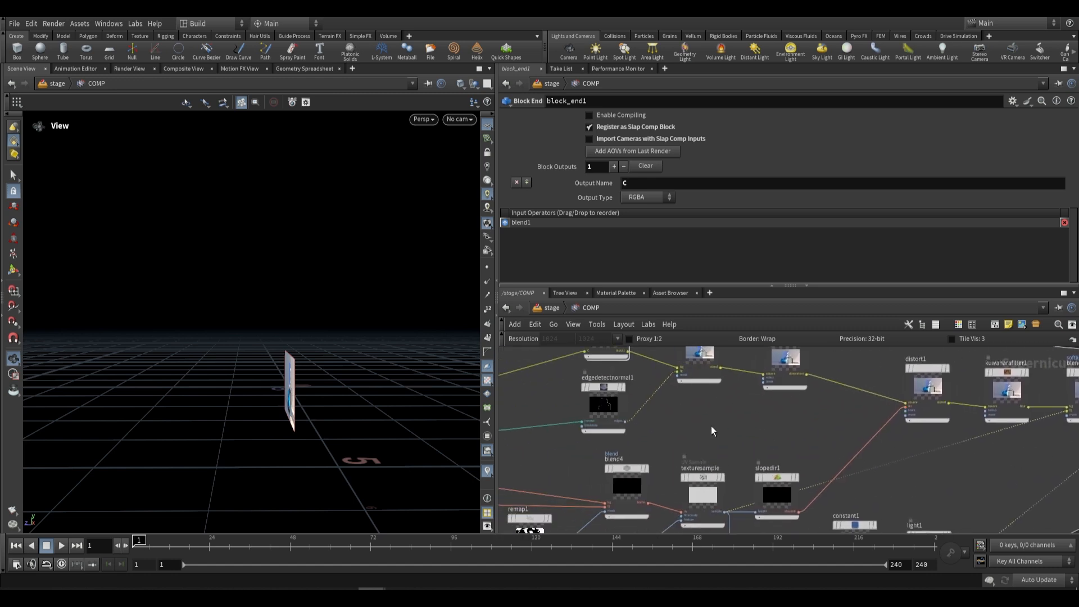
scroll(639, 410, up, 5)
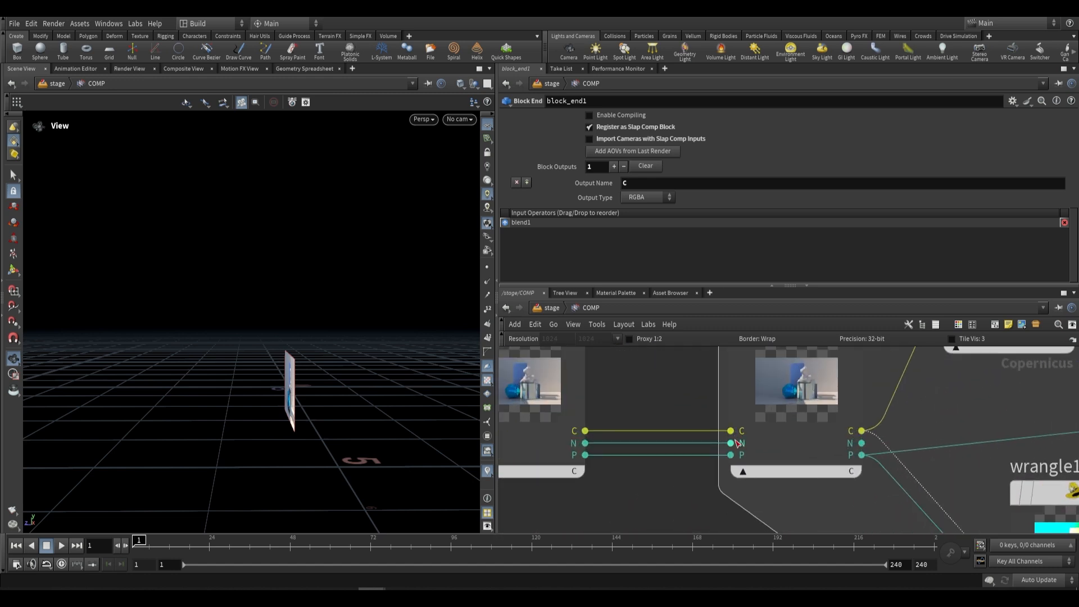
scroll(826, 447, down, 3)
scroll(696, 438, down, 3)
middle_drag(999, 437, 773, 439)
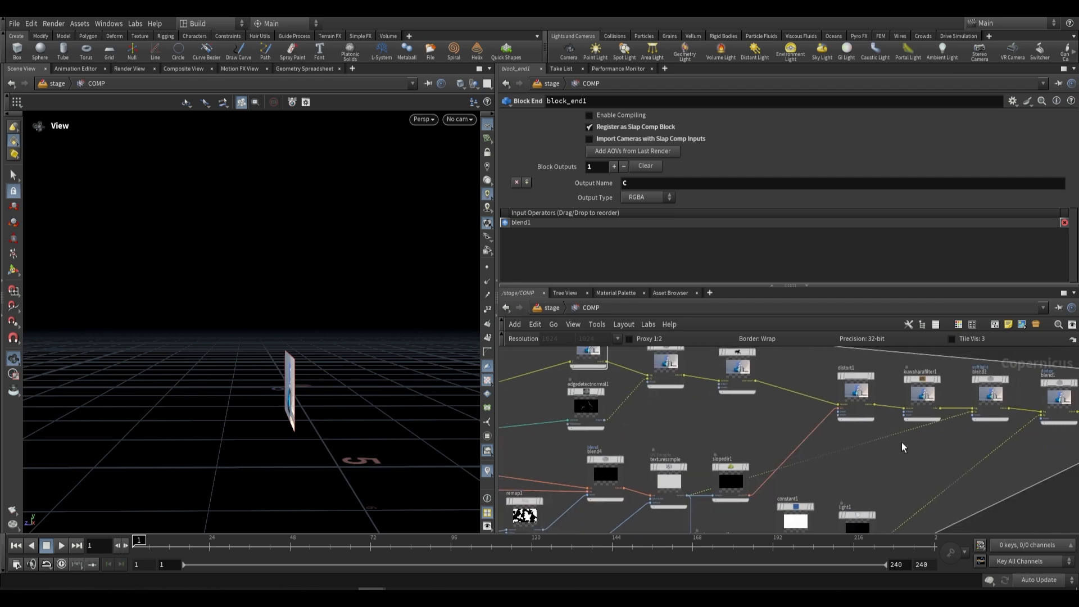
middle_drag(1056, 447, 709, 475)
scroll(619, 423, up, 5)
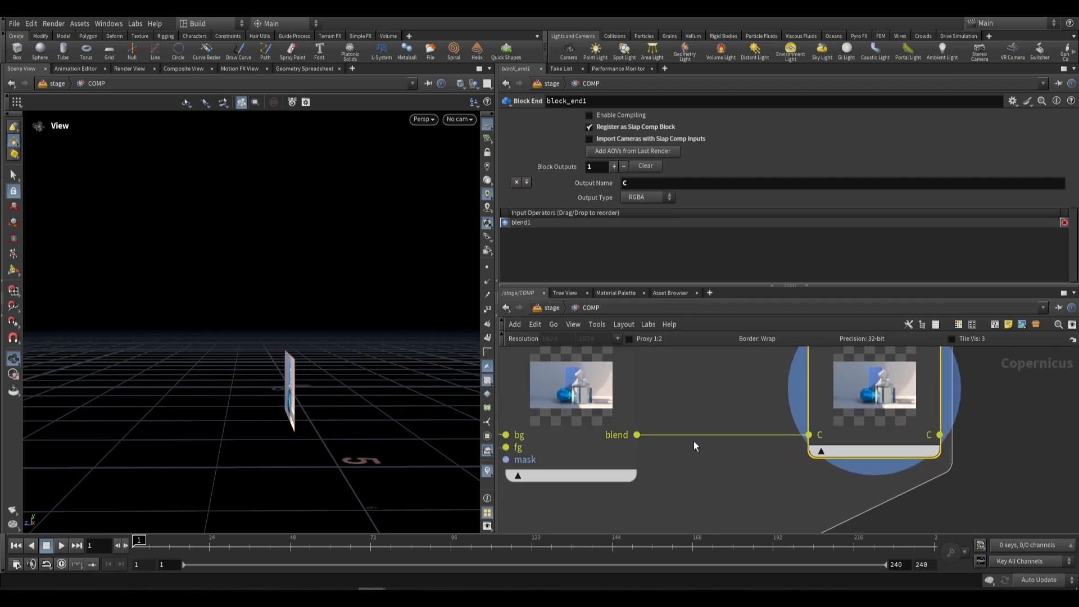
scroll(790, 458, down, 6)
scroll(791, 465, down, 5)
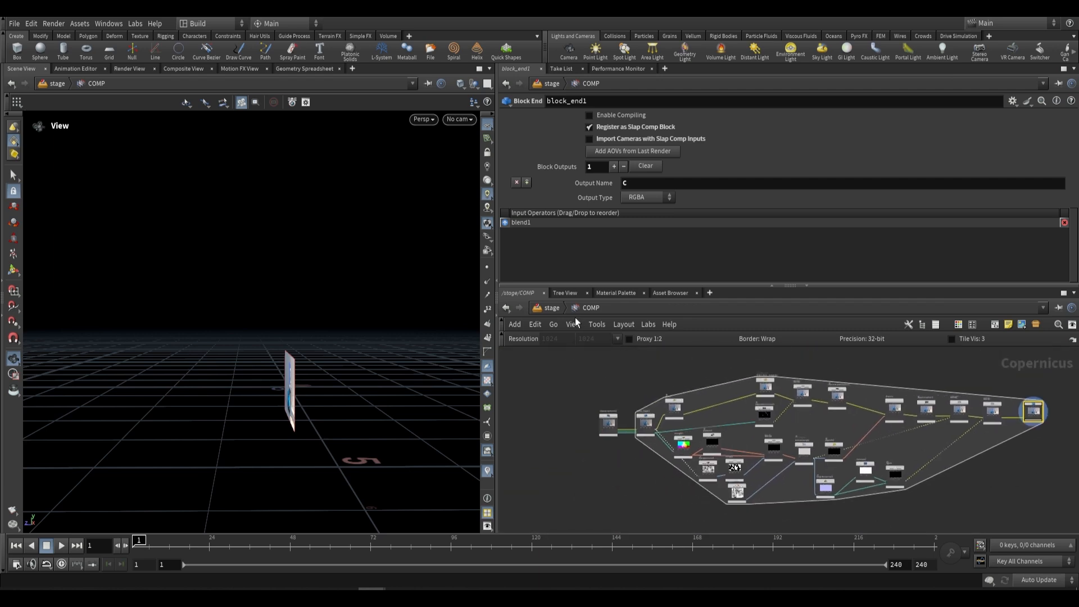
- Return to the stage, check usdrender_rop1's slap comp settings and render the current frame to disk
key(u)
middle_drag(657, 384, 701, 307)
click(667, 446)
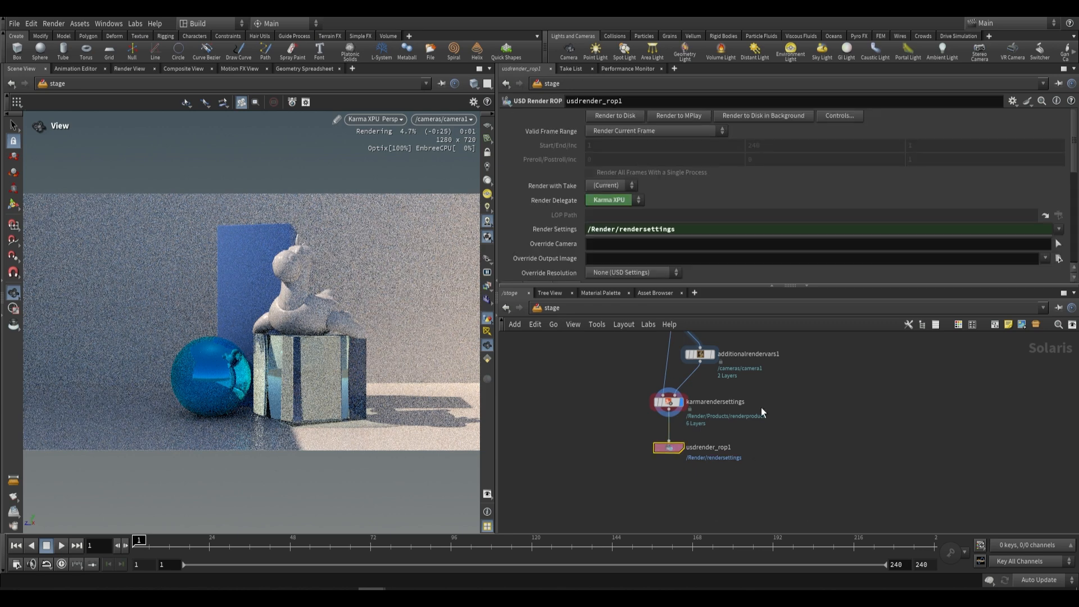
scroll(693, 174, down, 5)
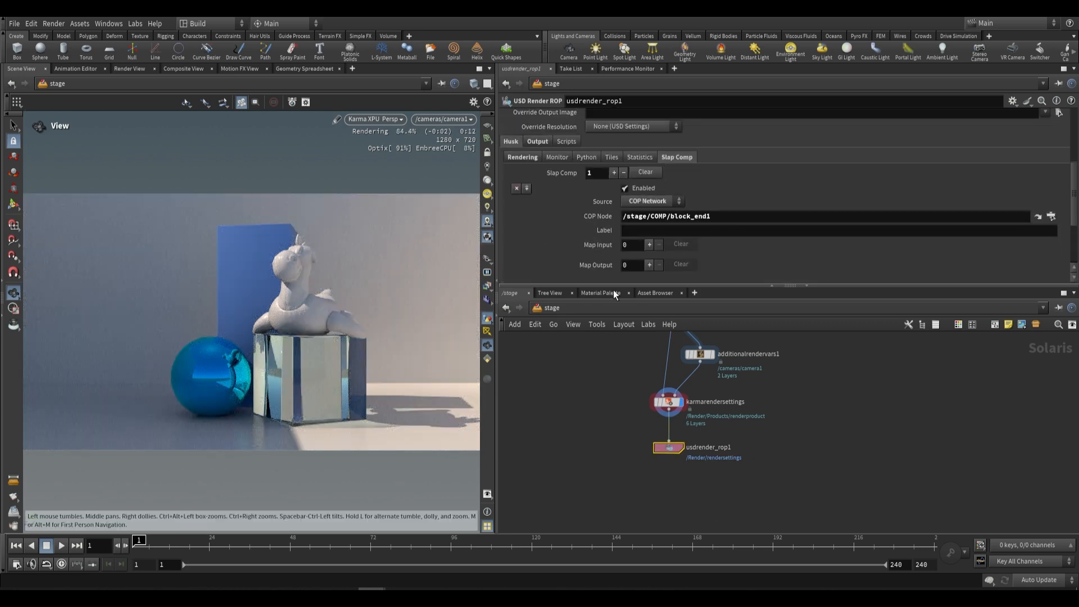
scroll(616, 222, up, 3)
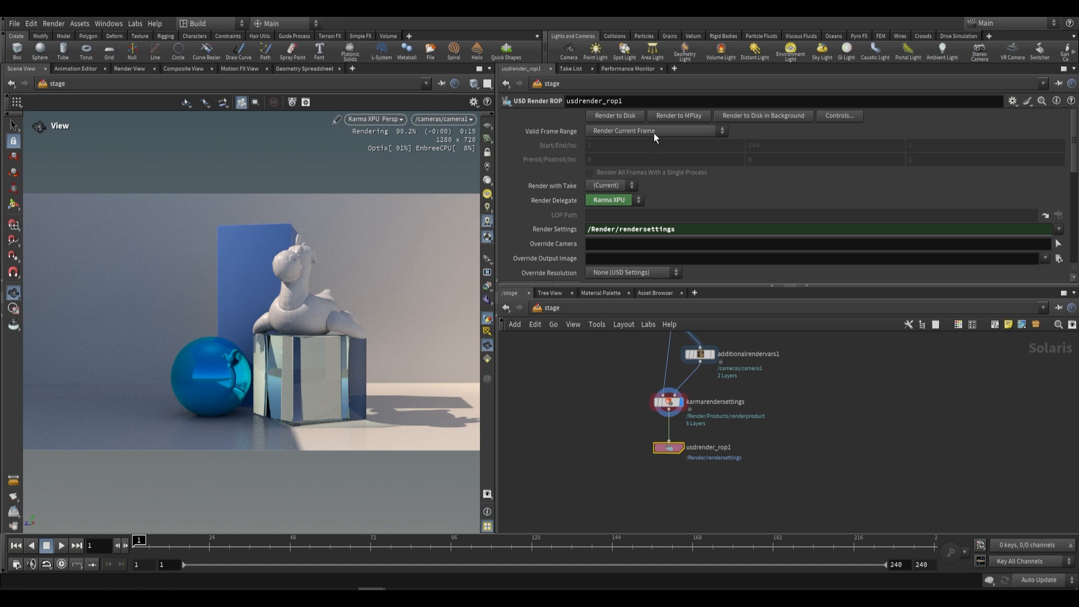
click(611, 117)
- Load the rendered file SLAP_COMP_SCENE_WORKING.karmarendersettings.0001.exr into MPlay
click(53, 24)
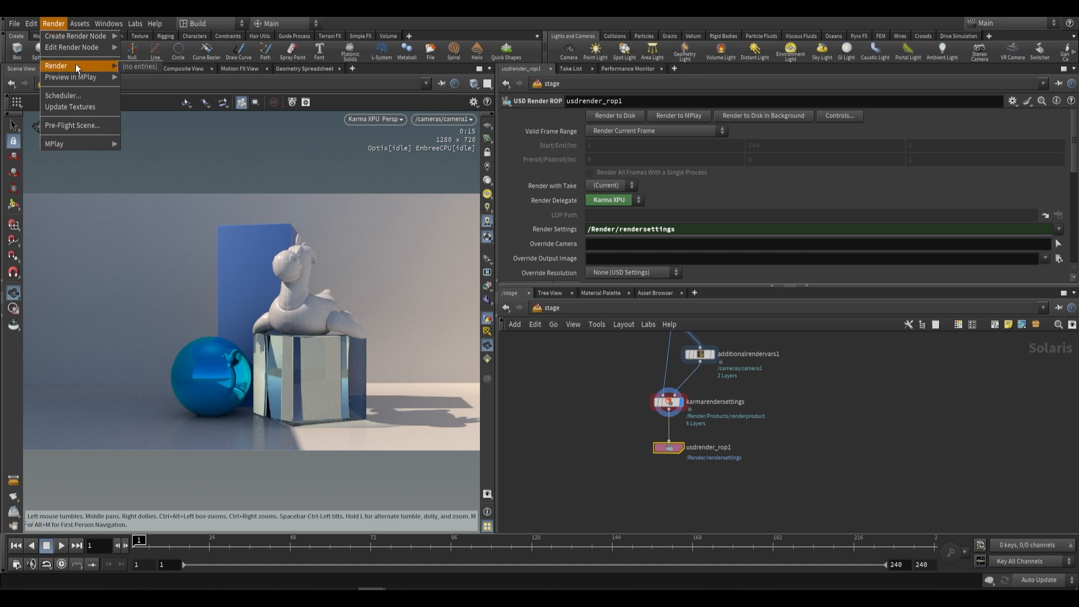
click(62, 67)
double_click(314, 230)
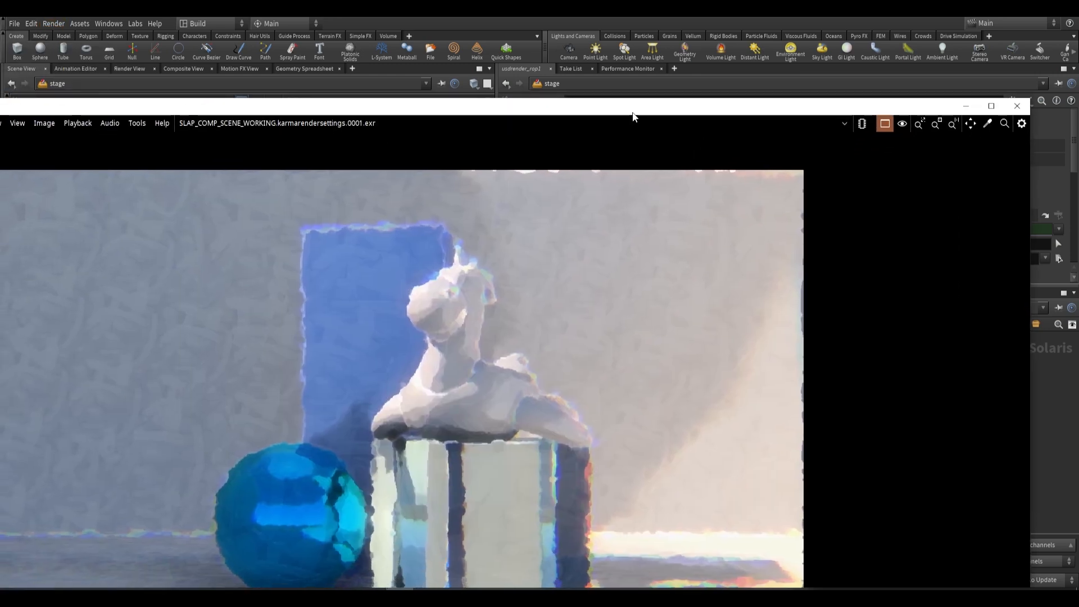